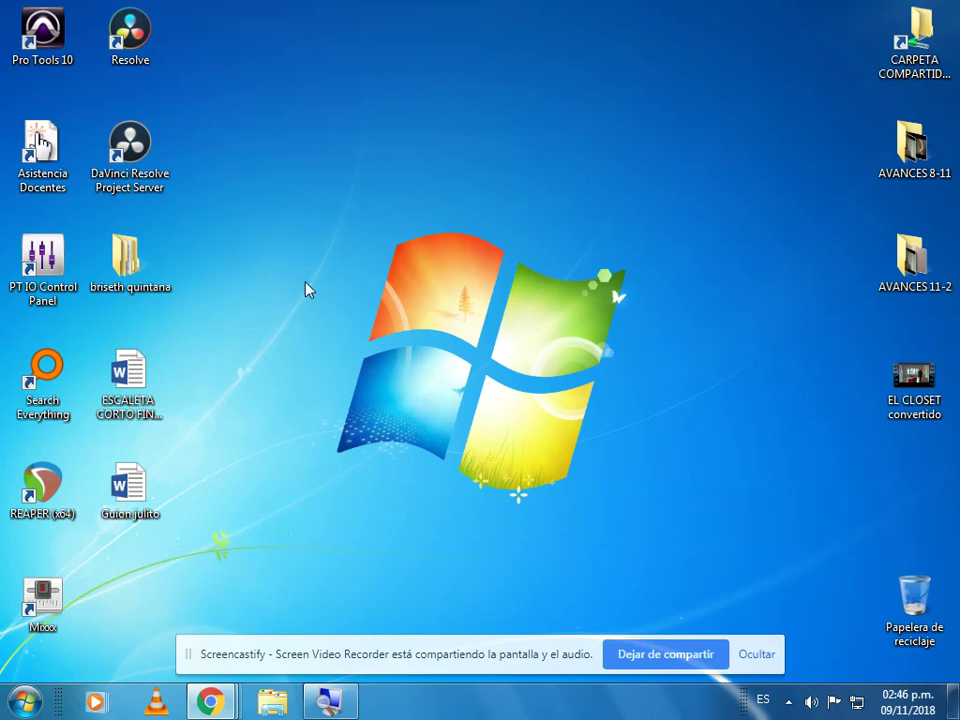
Step: Start Pro Tools 10, dismiss the Quick Start dialog and begin a new session
double_click(42, 32)
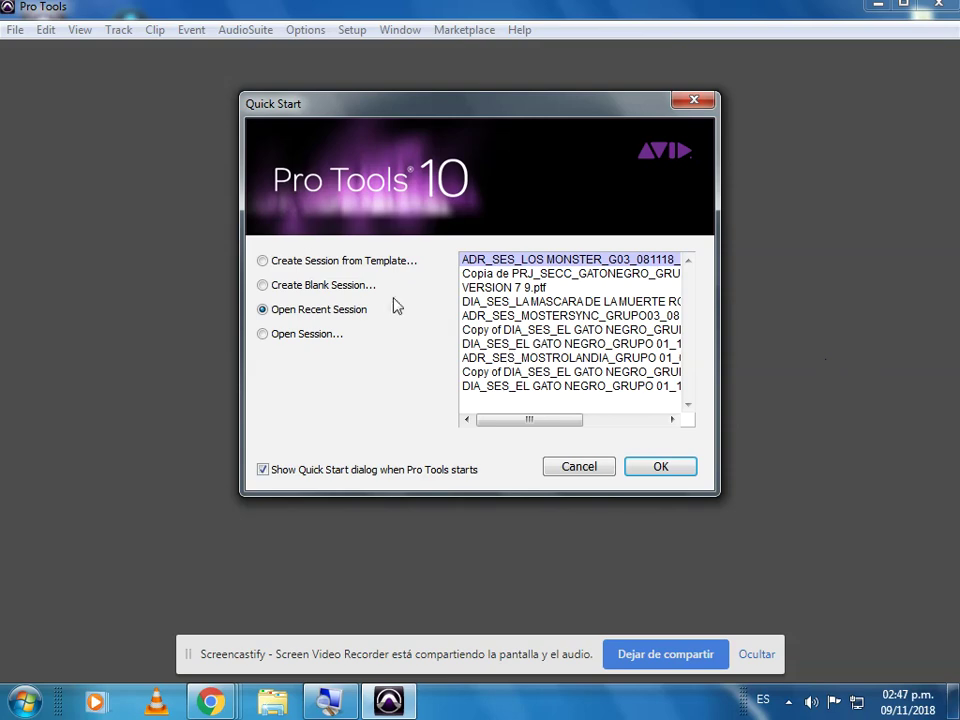
click(568, 470)
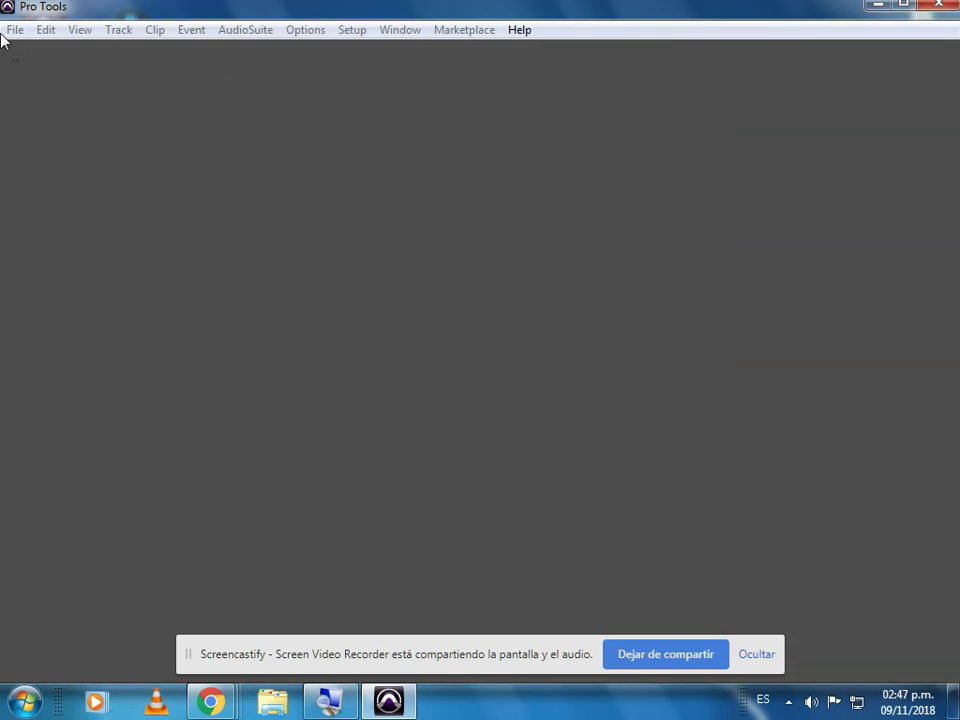
click(14, 30)
click(28, 52)
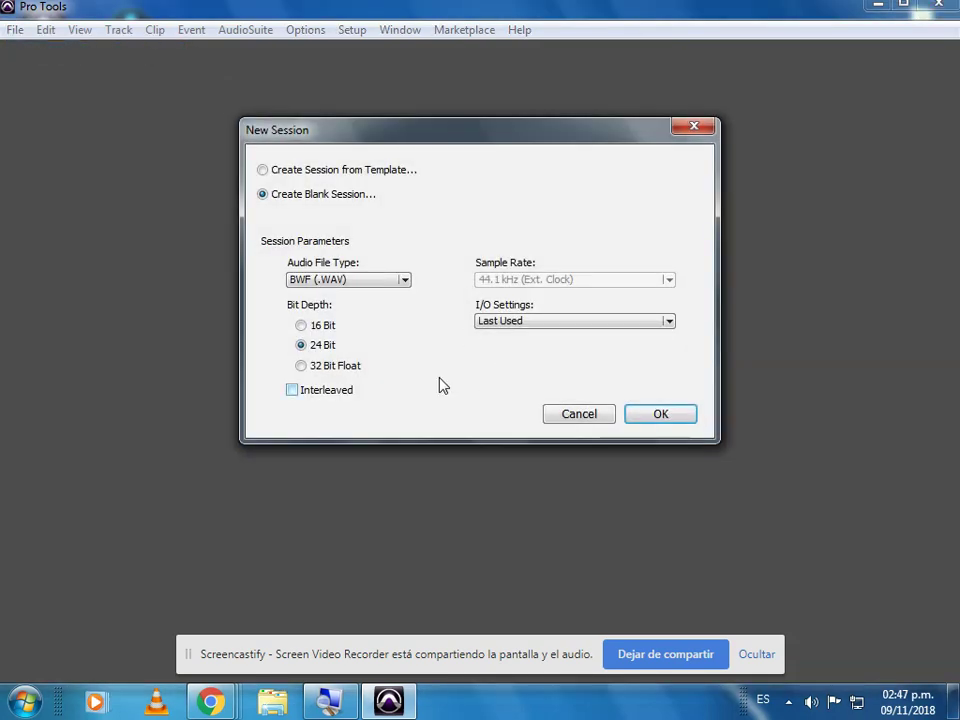
Step: Examine the New Session parameters with the screen magnifier at up to 300% and return to 100%
click(330, 703)
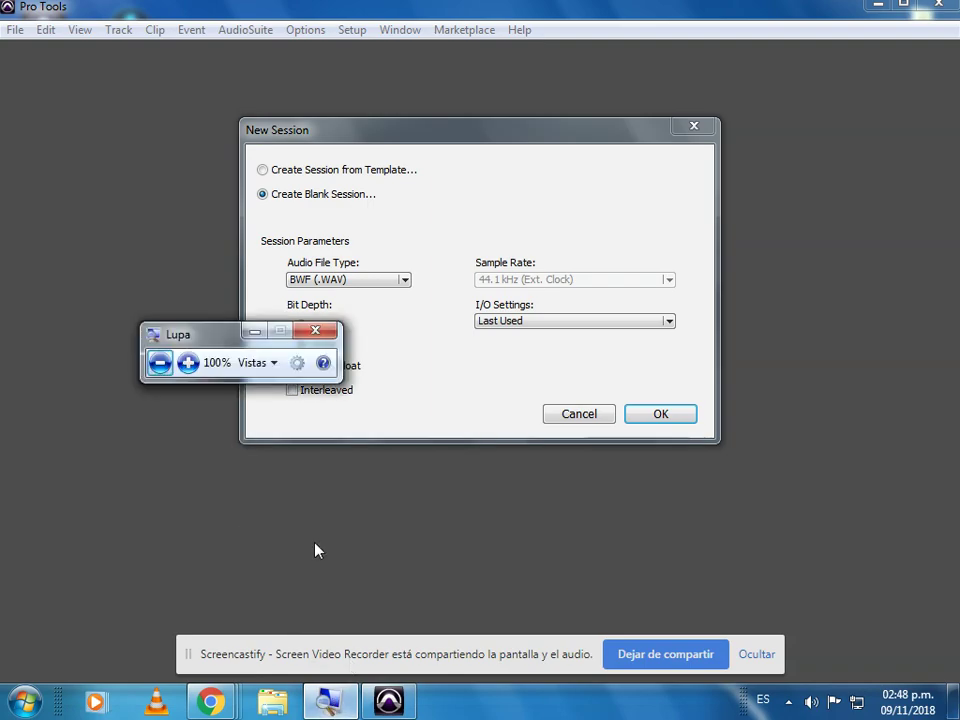
click(188, 365)
click(188, 365)
click(188, 366)
click(188, 366)
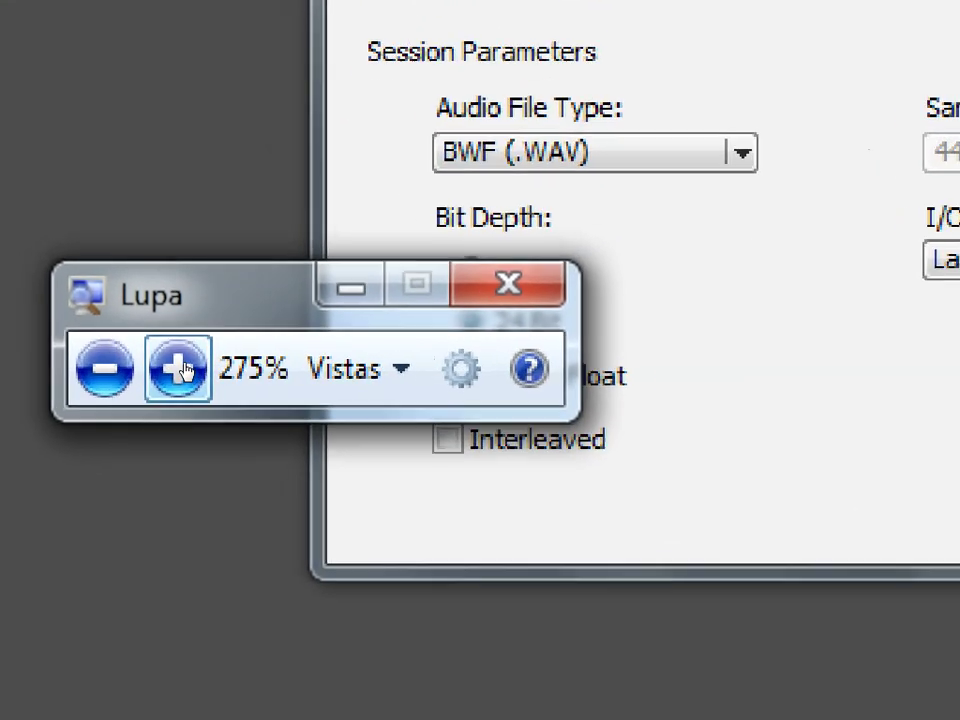
click(188, 366)
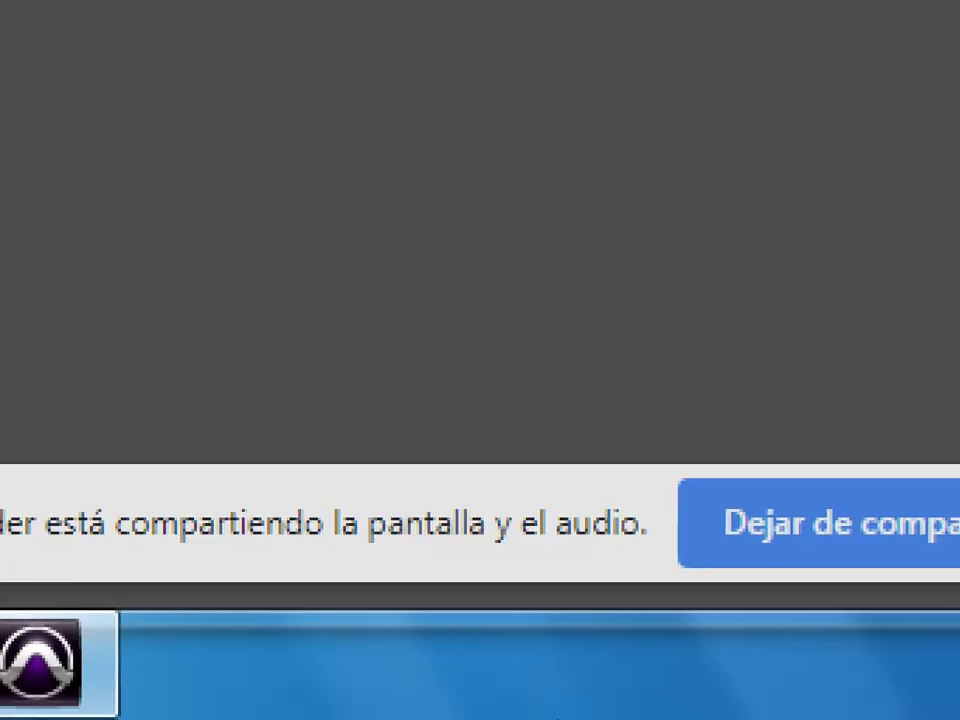
click(103, 662)
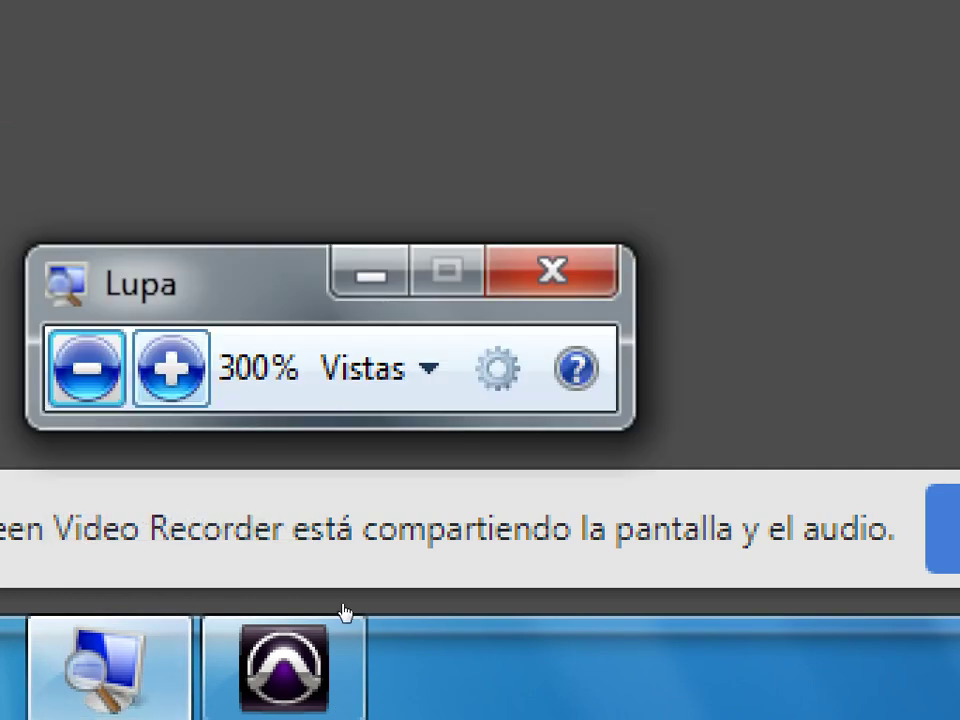
key(super+minus)
key(super+minus)
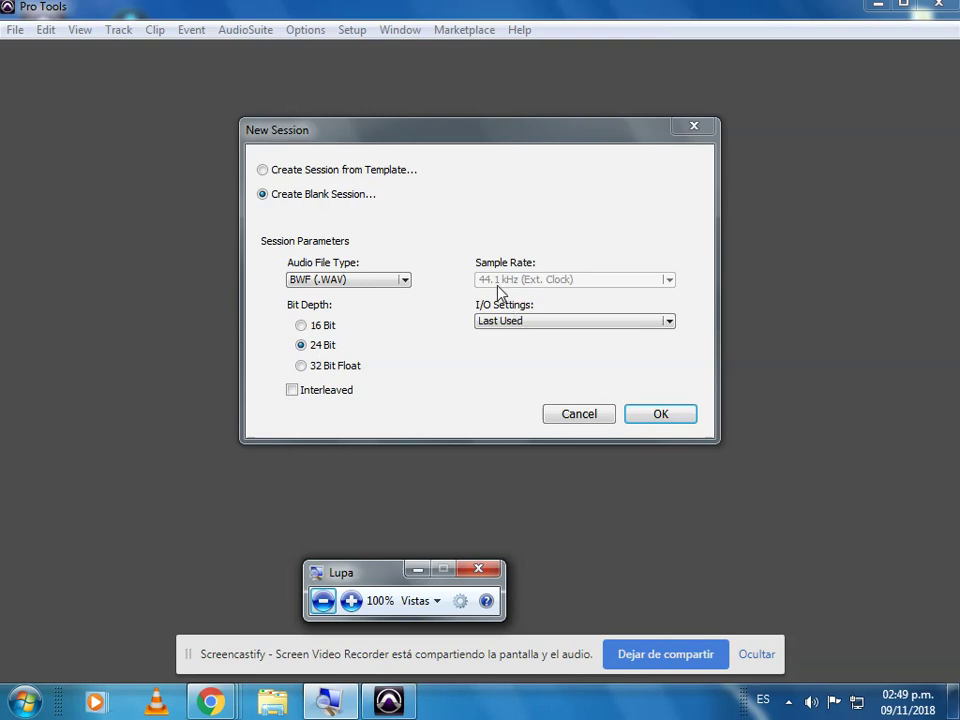
Step: Set the blank session's I/O Settings to Stereo Mix and accept the session parameters
click(350, 600)
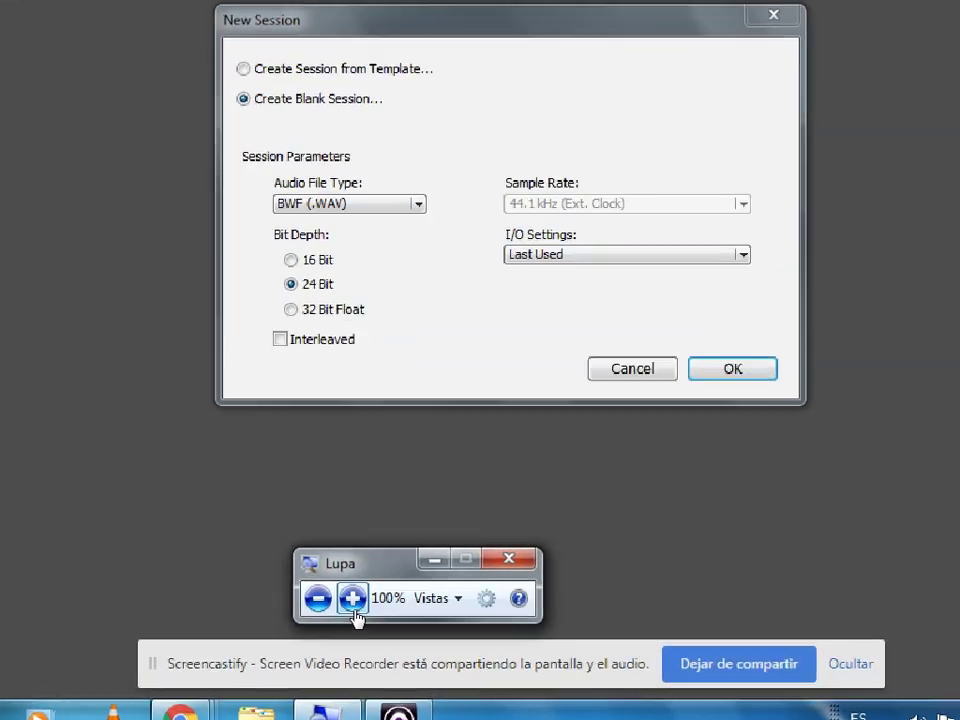
click(350, 600)
click(350, 600)
click(350, 600)
click(350, 600)
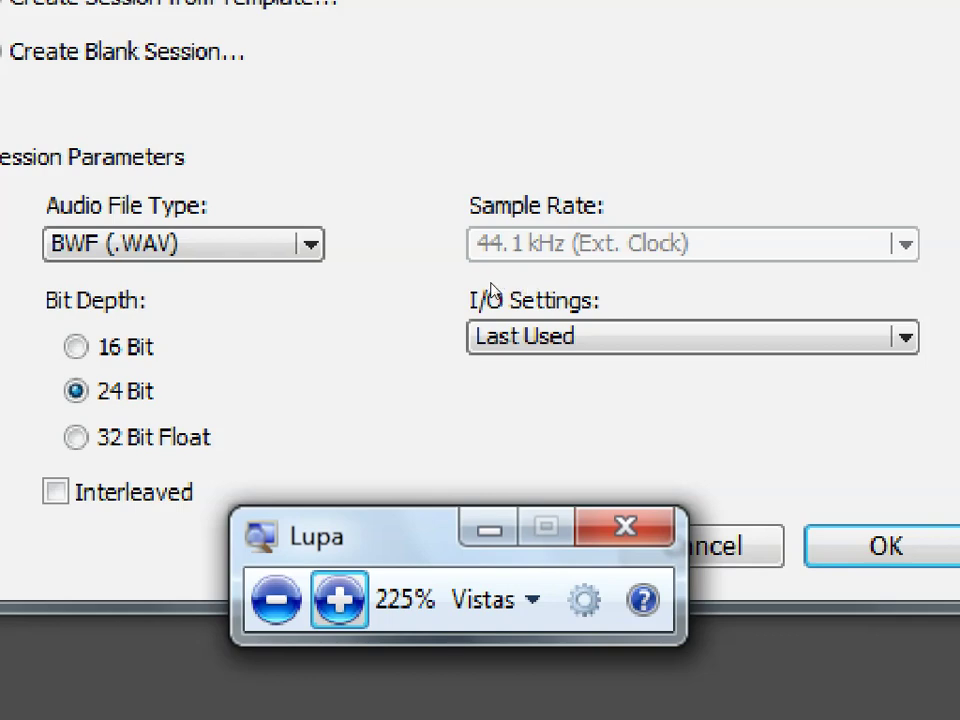
click(499, 336)
click(580, 386)
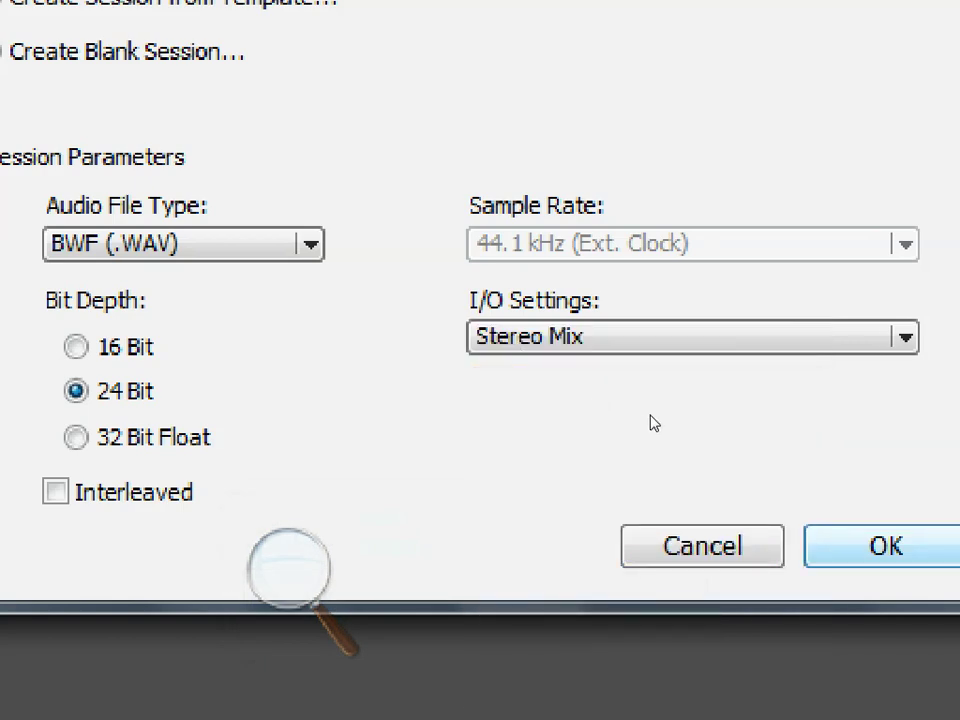
key(super+minus)
key(super+minus)
key(super+minus)
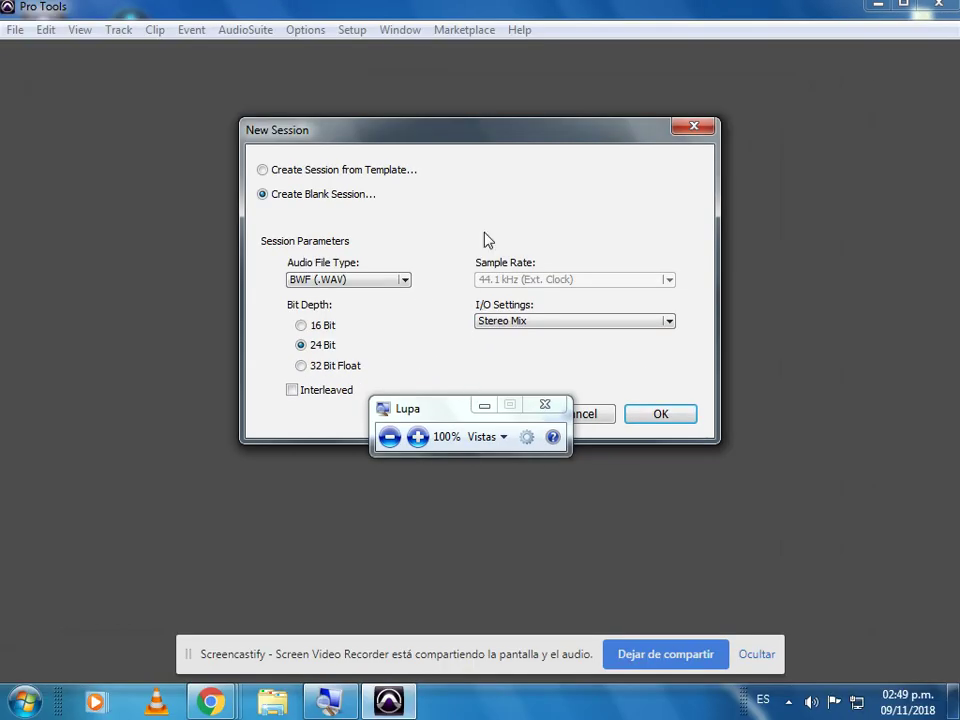
click(654, 416)
click(483, 411)
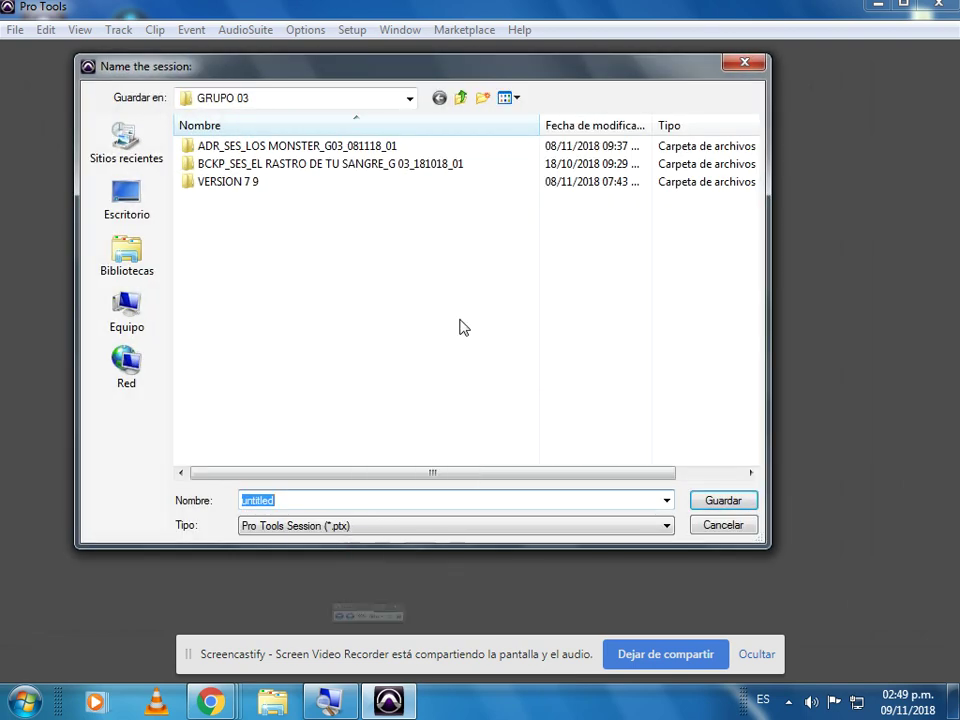
Step: Browse the save location to DATOS (D:), the course professor's folder, 2018-3, and 06 EDIT VIER 2PM
click(110, 306)
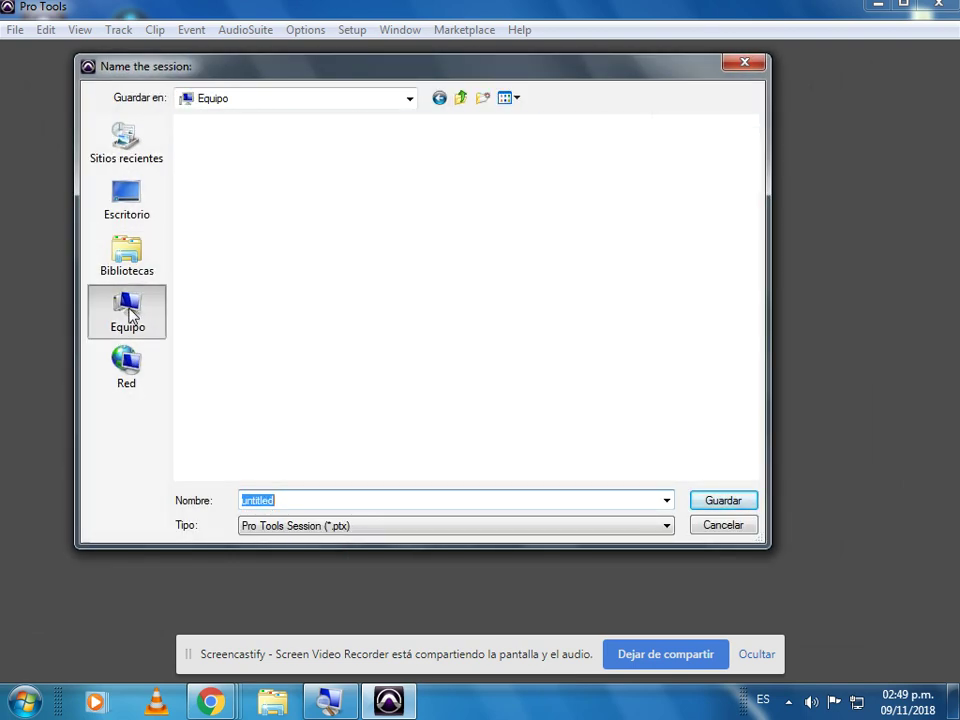
click(326, 220)
double_click(428, 180)
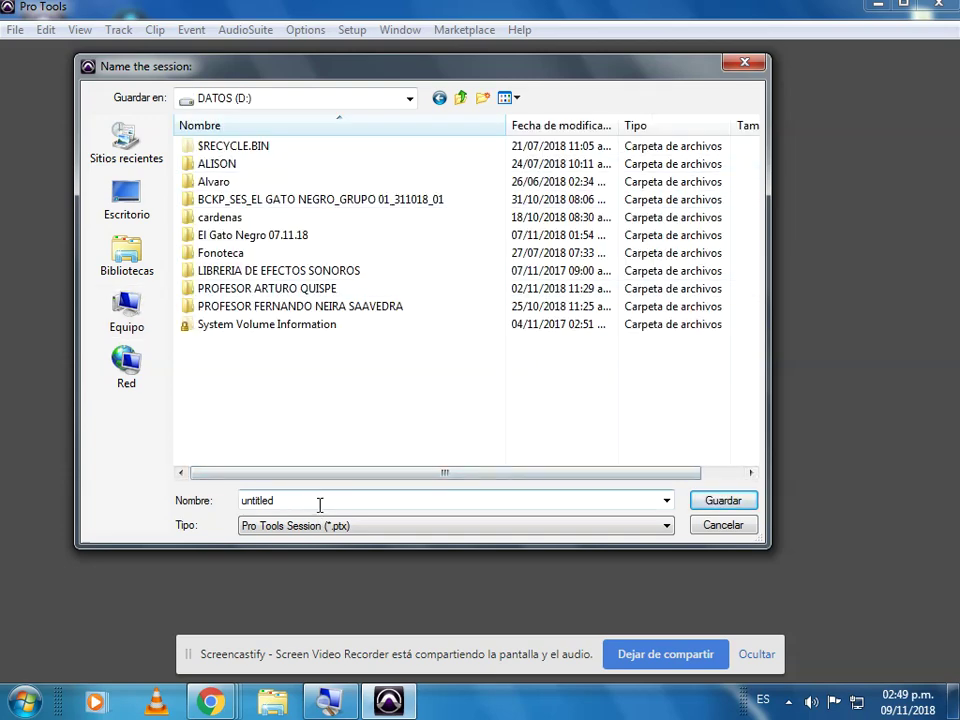
click(287, 292)
double_click(287, 292)
double_click(228, 182)
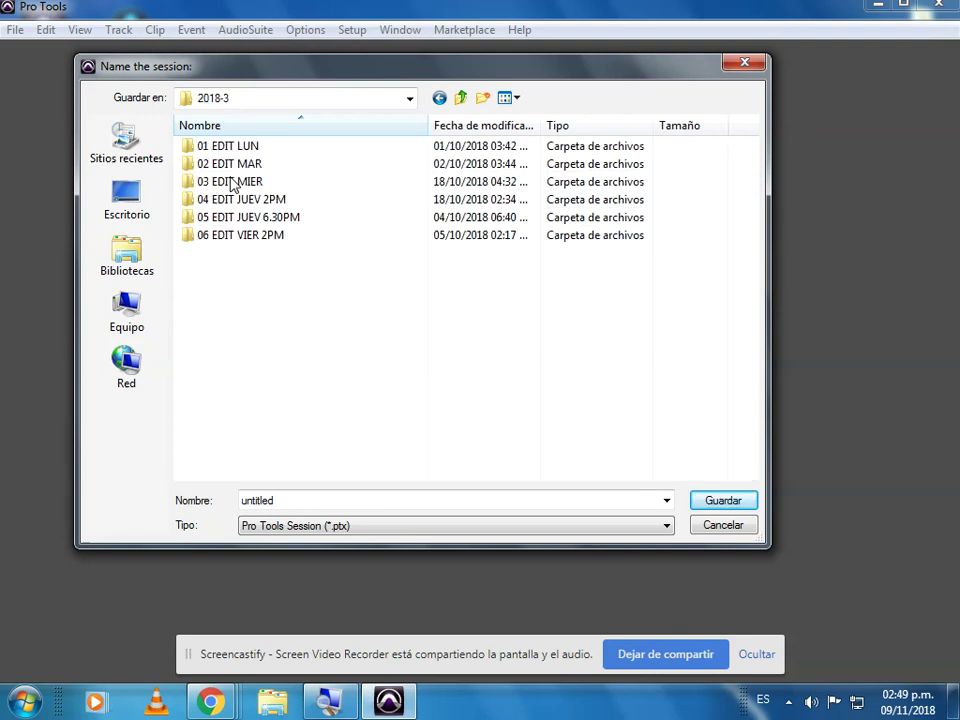
double_click(264, 236)
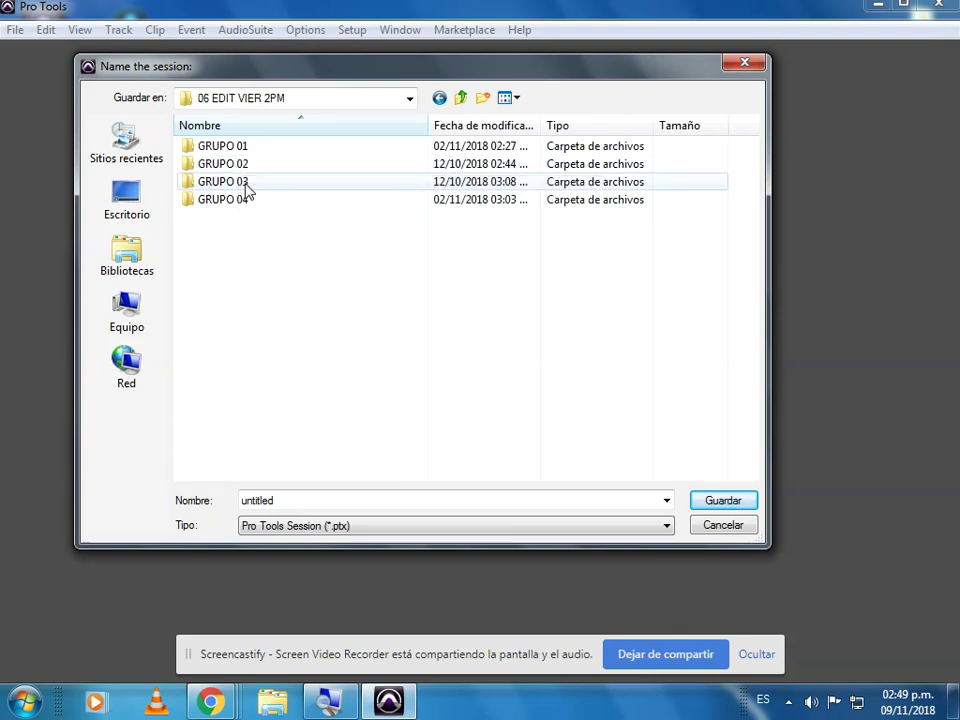
click(247, 189)
double_click(247, 189)
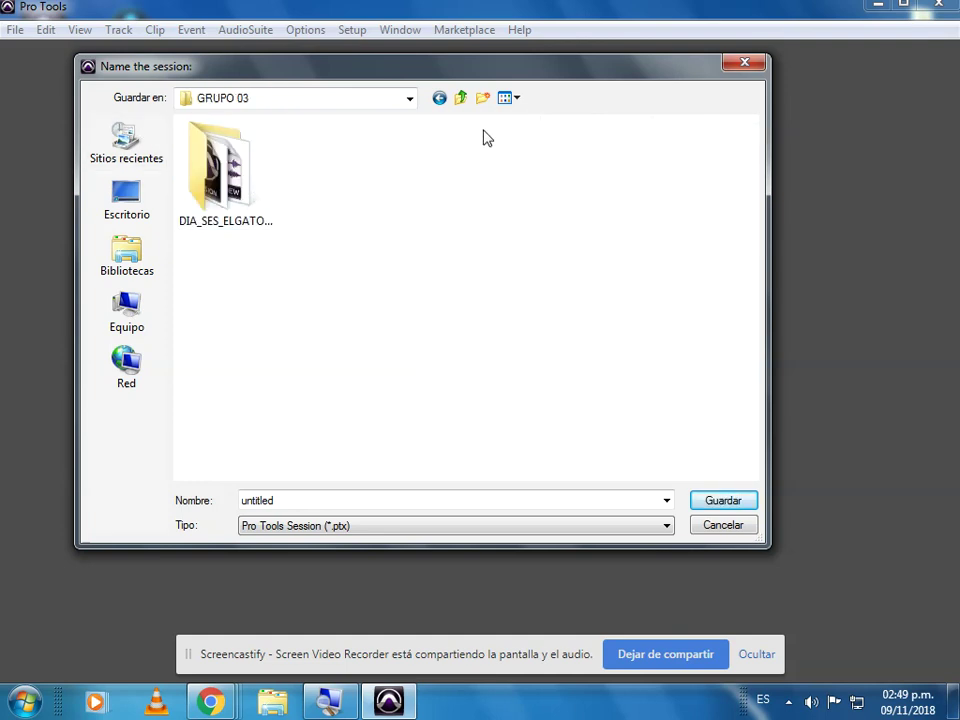
click(463, 100)
Step: Choose the GRUPO 04 folder as save location and replace the default session name with "ADR_"
double_click(238, 201)
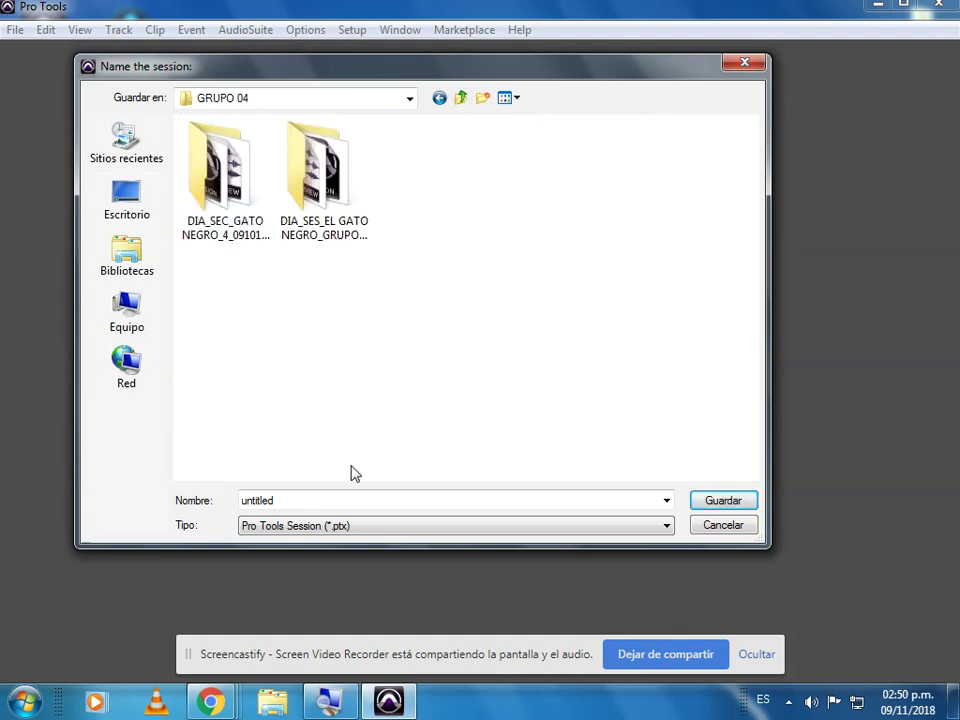
click(362, 504)
click(328, 700)
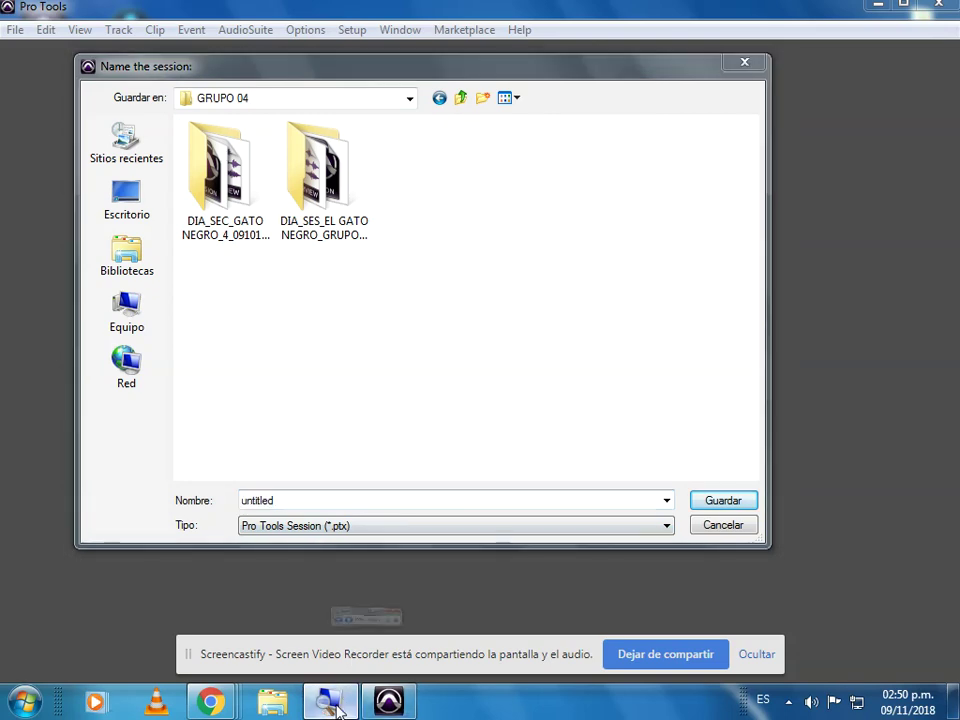
click(418, 437)
click(418, 437)
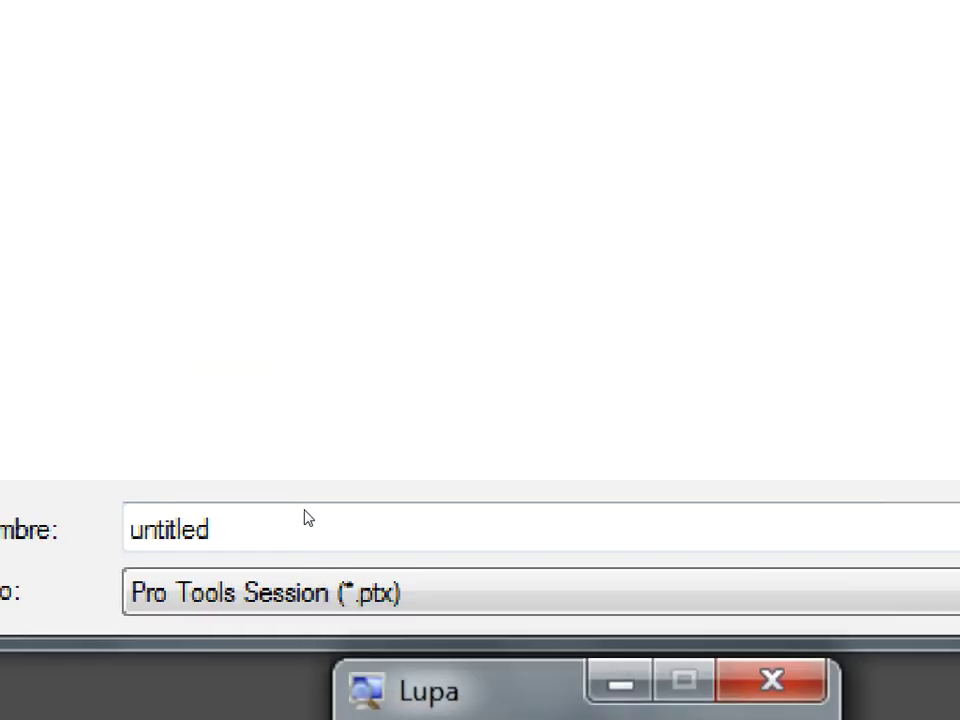
click(241, 499)
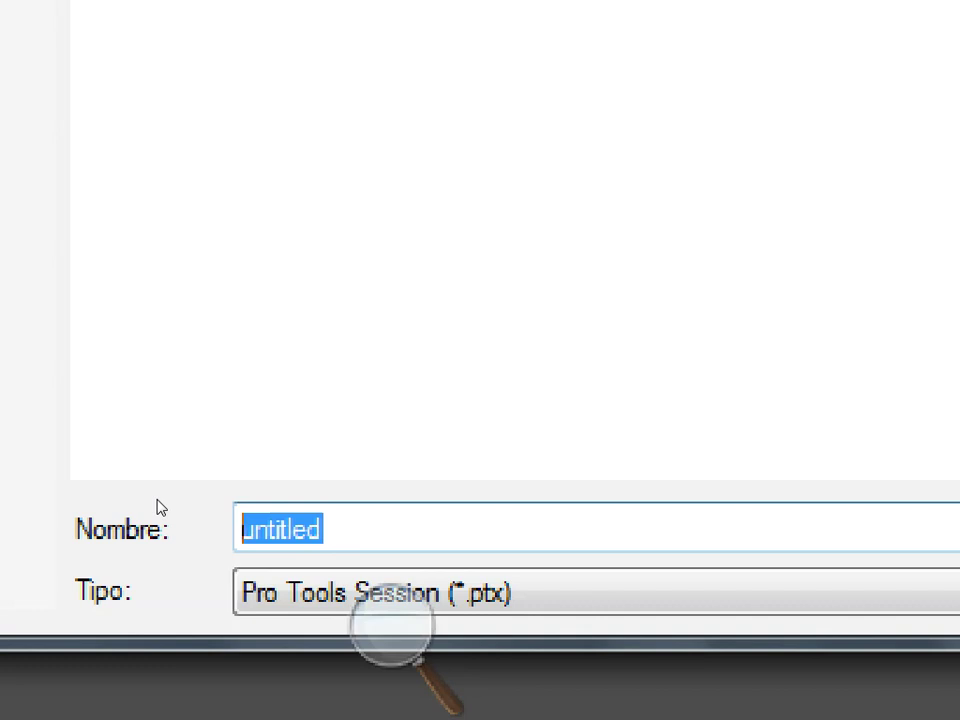
text(AD)
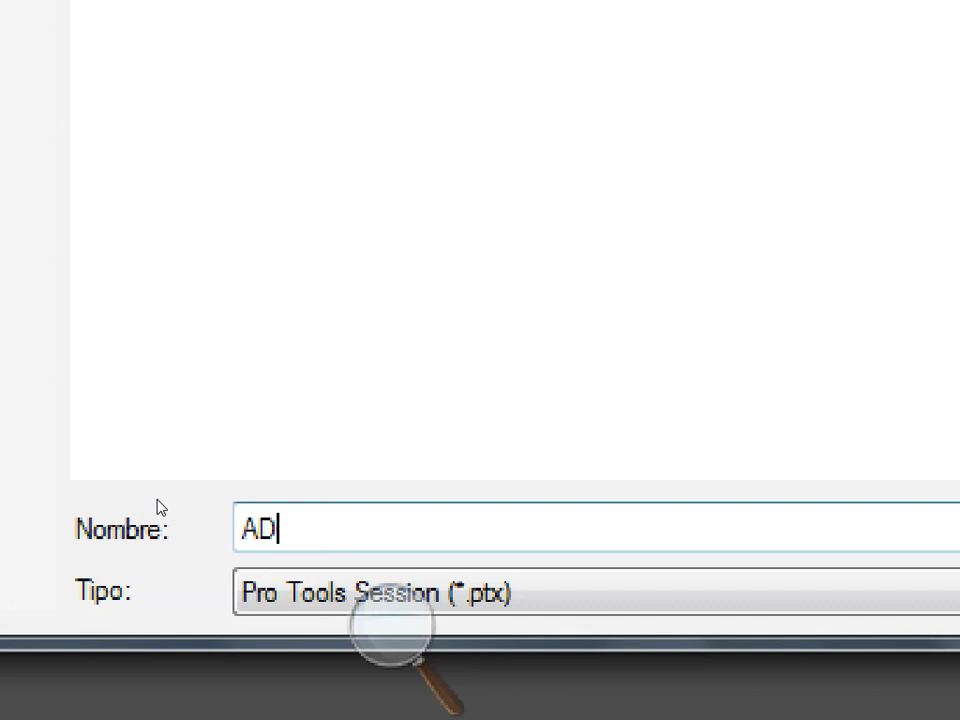
text(R_)
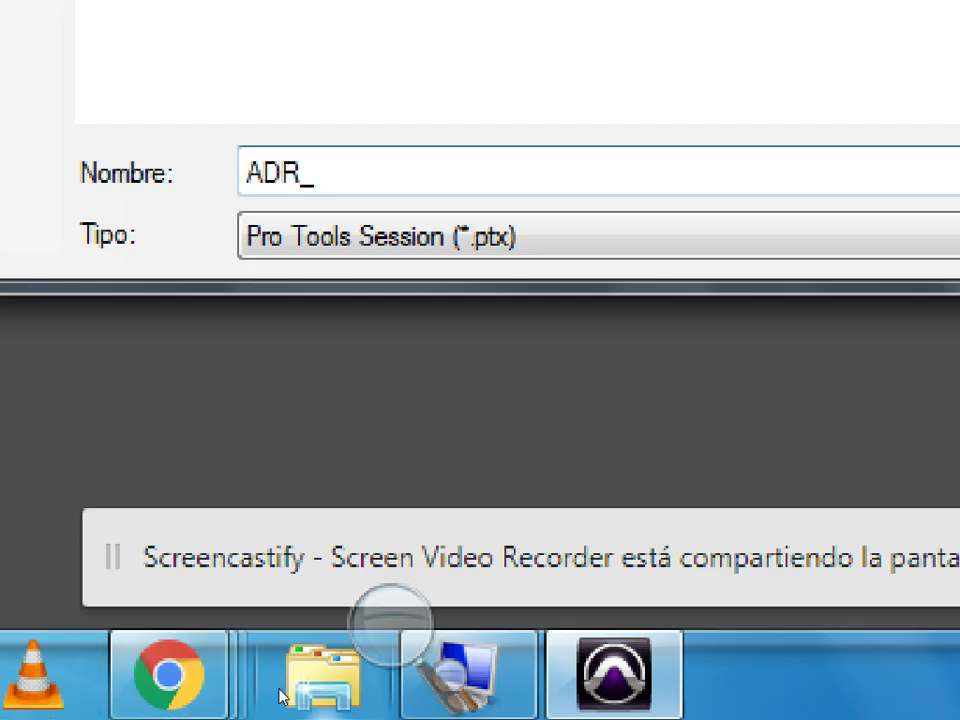
click(390, 625)
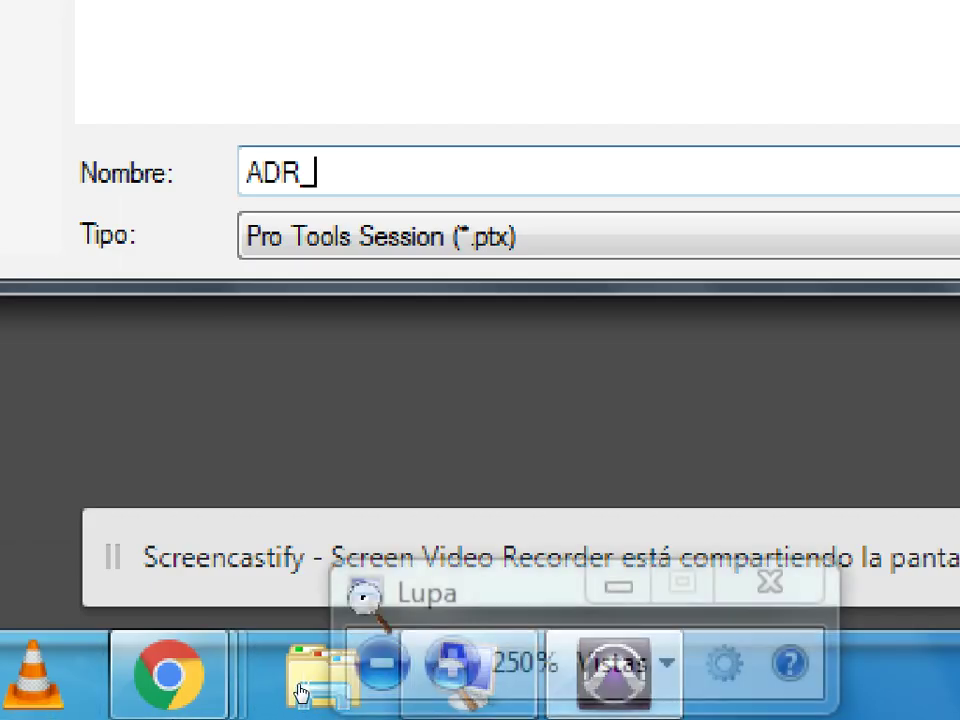
click(381, 668)
click(376, 680)
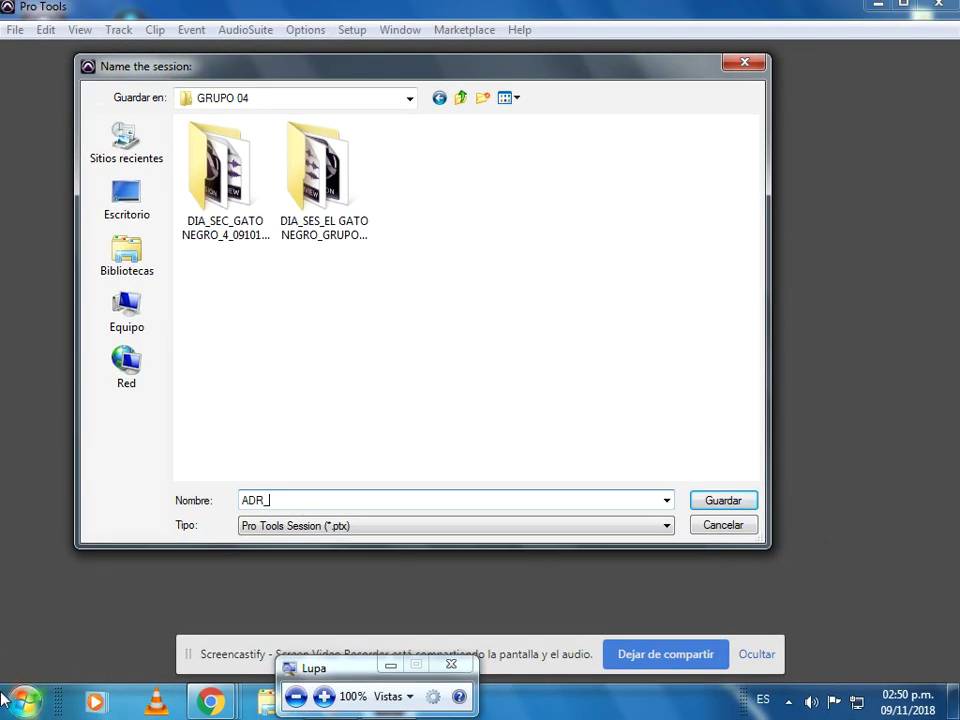
Step: Switch to Word, create a blank document and set the font size to 50
click(26, 700)
click(29, 345)
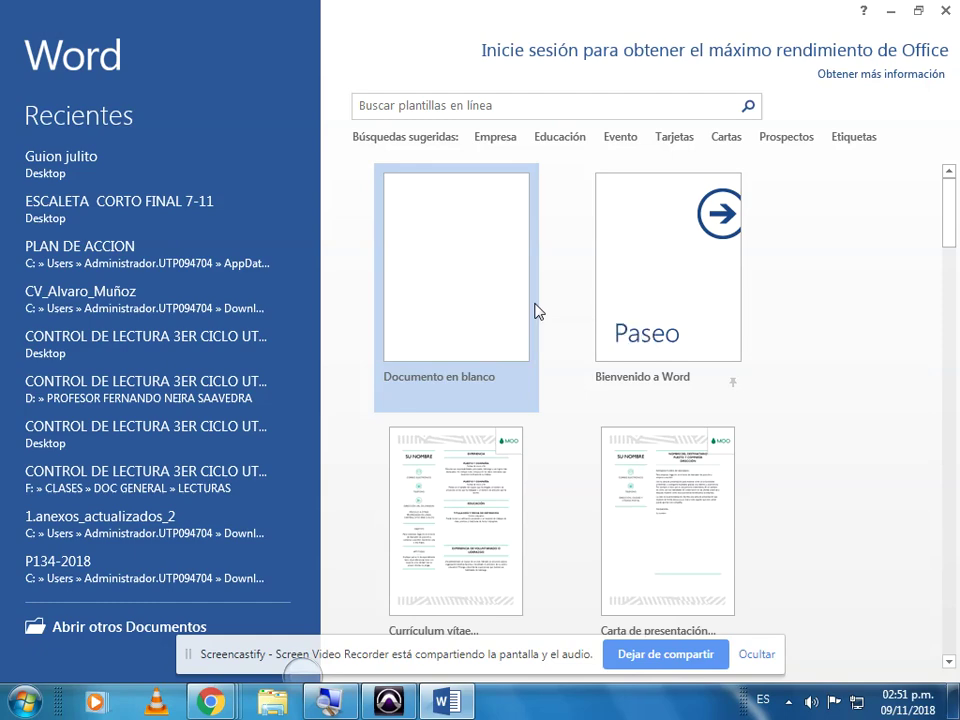
click(465, 288)
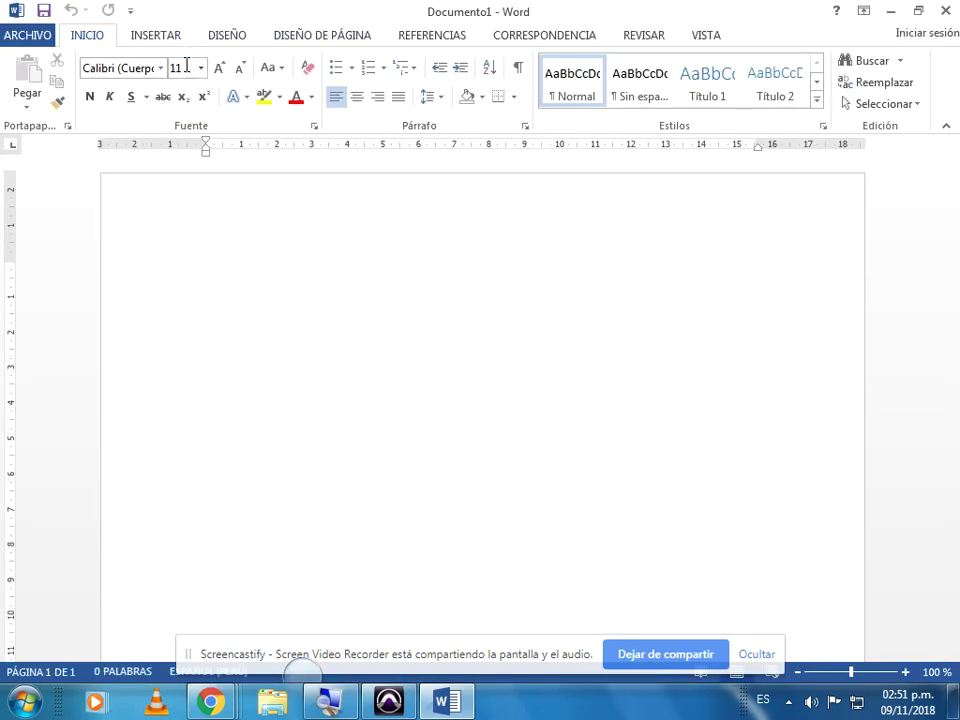
click(186, 66)
text(50)
key(Return)
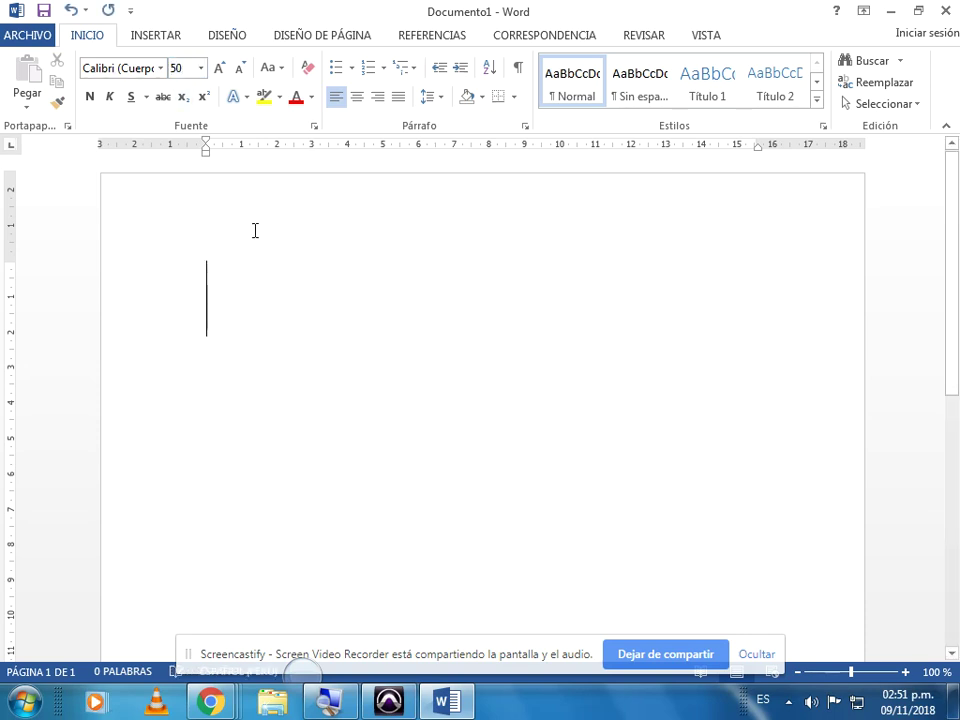
Step: Write the heading "ADR" in the blank document and start a new line below it
text(A)
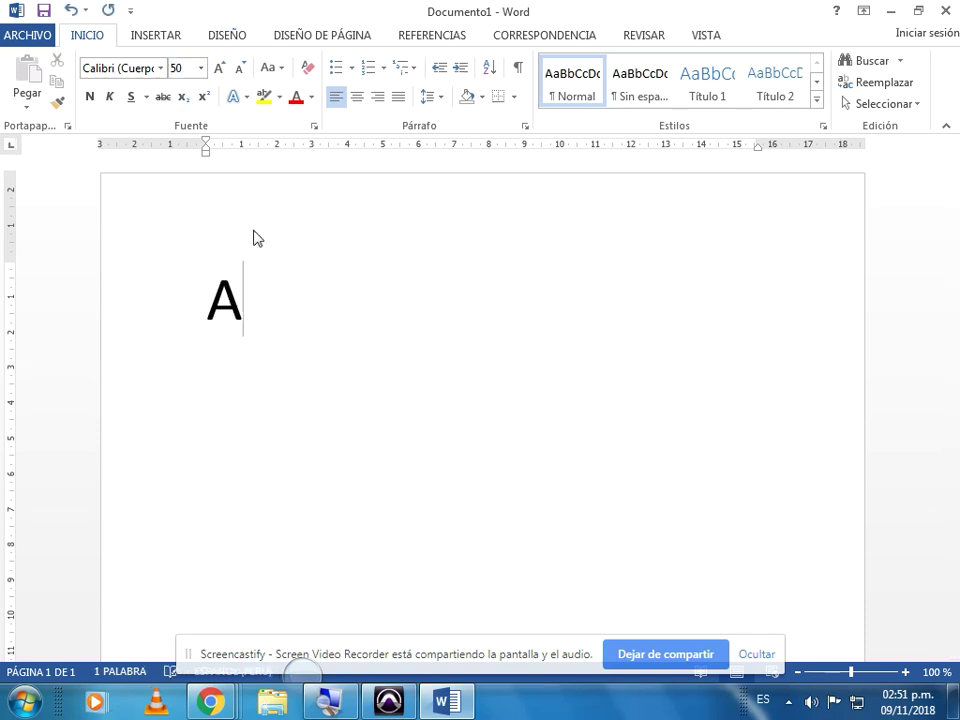
text(DR)
key(Return)
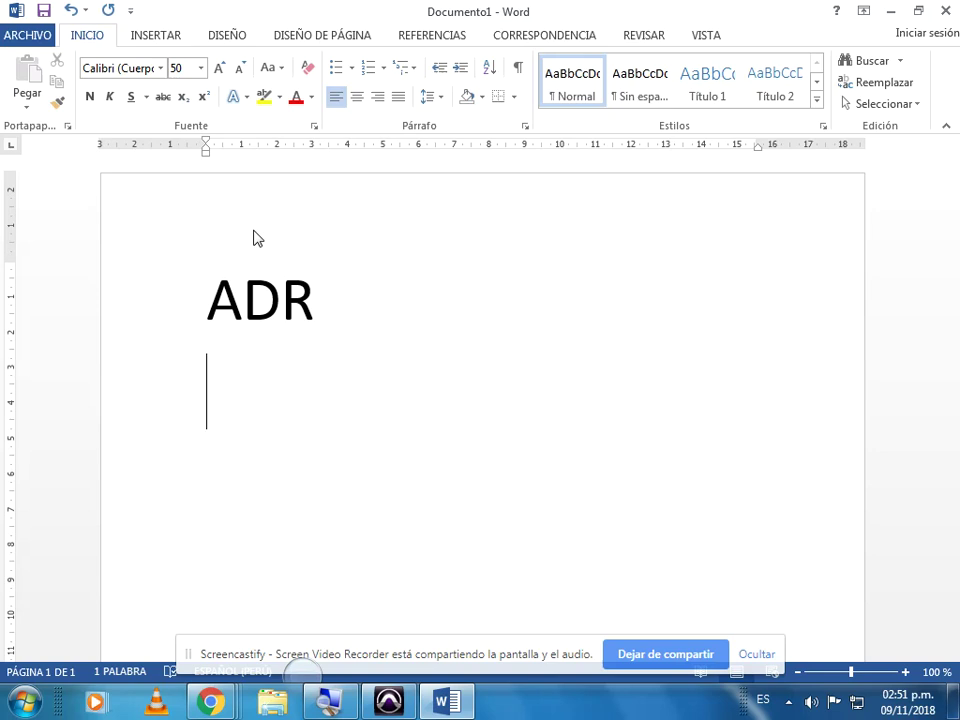
Step: Write the words "AUTOMATED", "DIALOGUE" and "REPLACEMENT" on separate lines below the ADR heading
text(A)
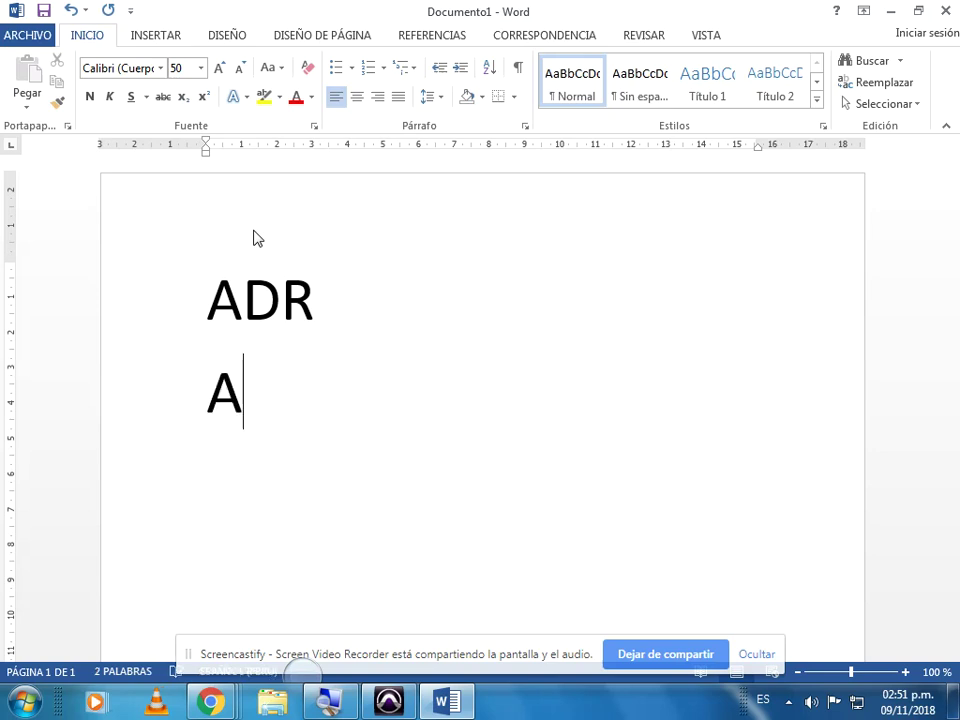
text(UTOMATED)
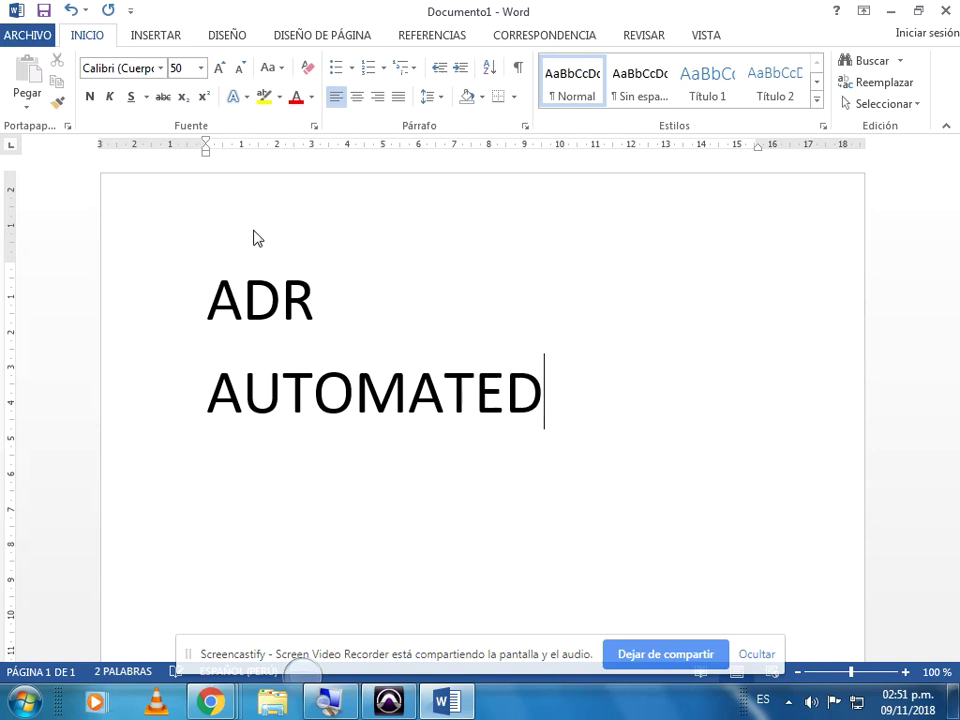
key(Return)
text(DIALOGUE)
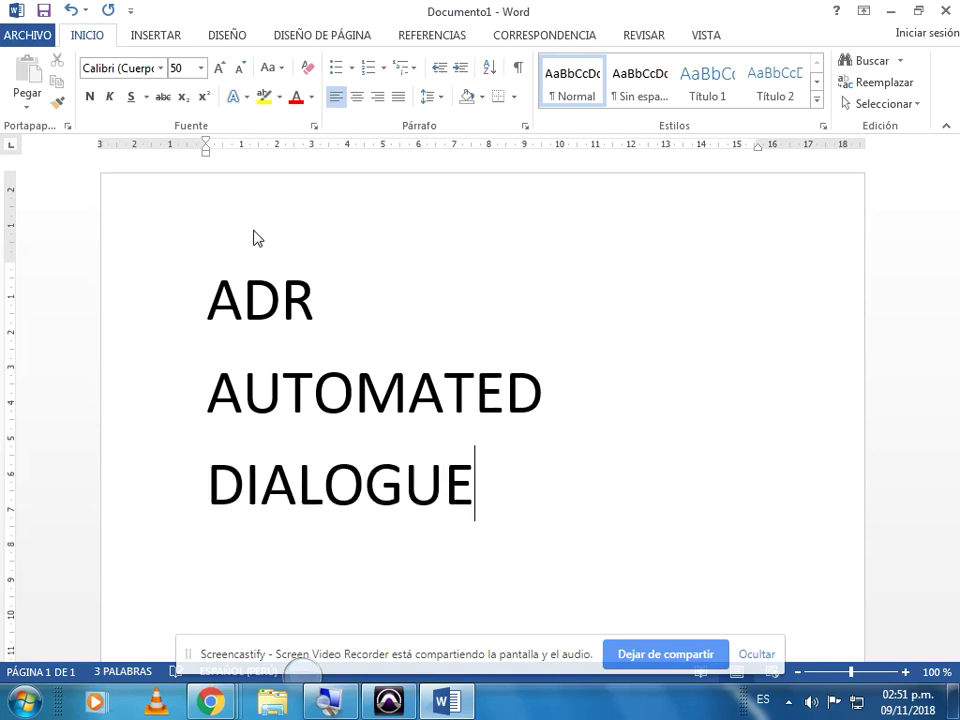
key(Return)
text(})
key(BackSpace)
text(REPLAS)
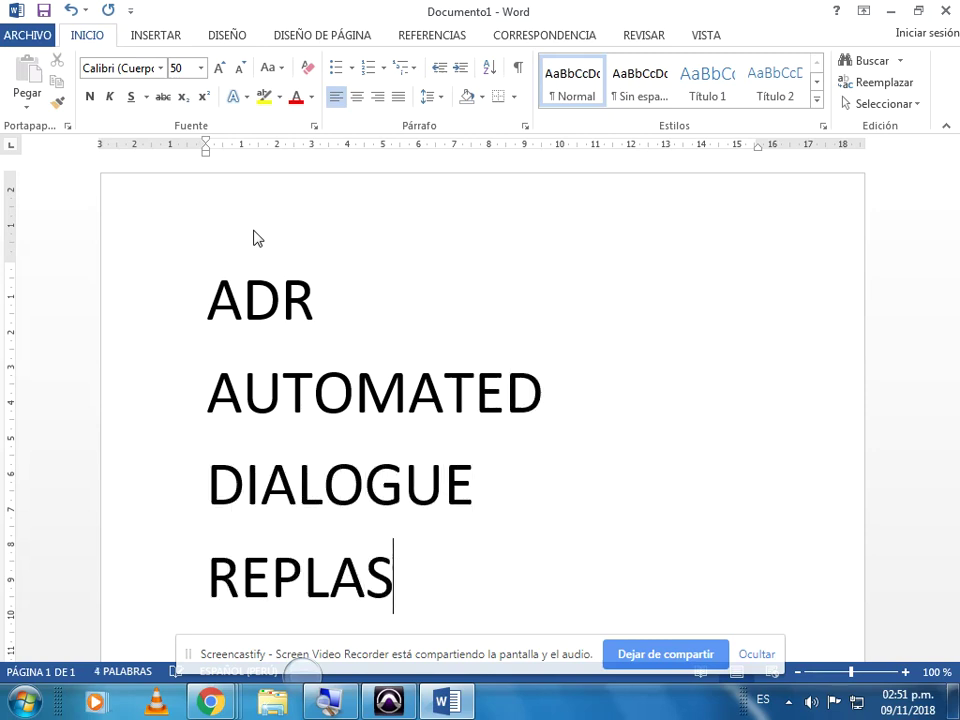
key(BackSpace)
text(CEMENT)
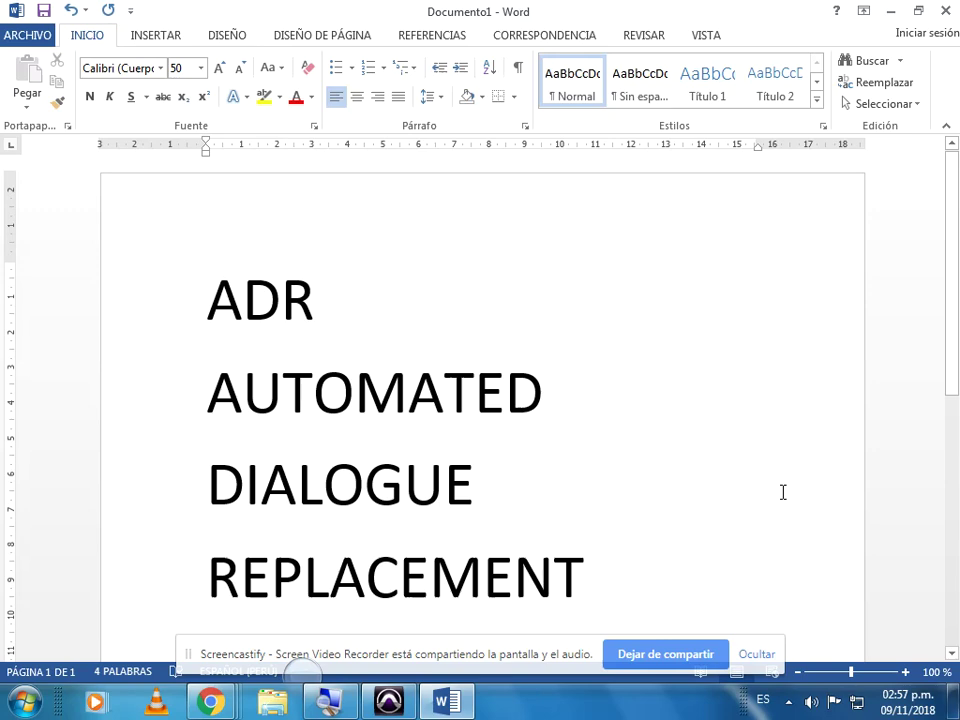
Step: Switch back to Pro Tools and extend the session name to "ADR_SES_LOS GATITOS COSEN_"
click(389, 701)
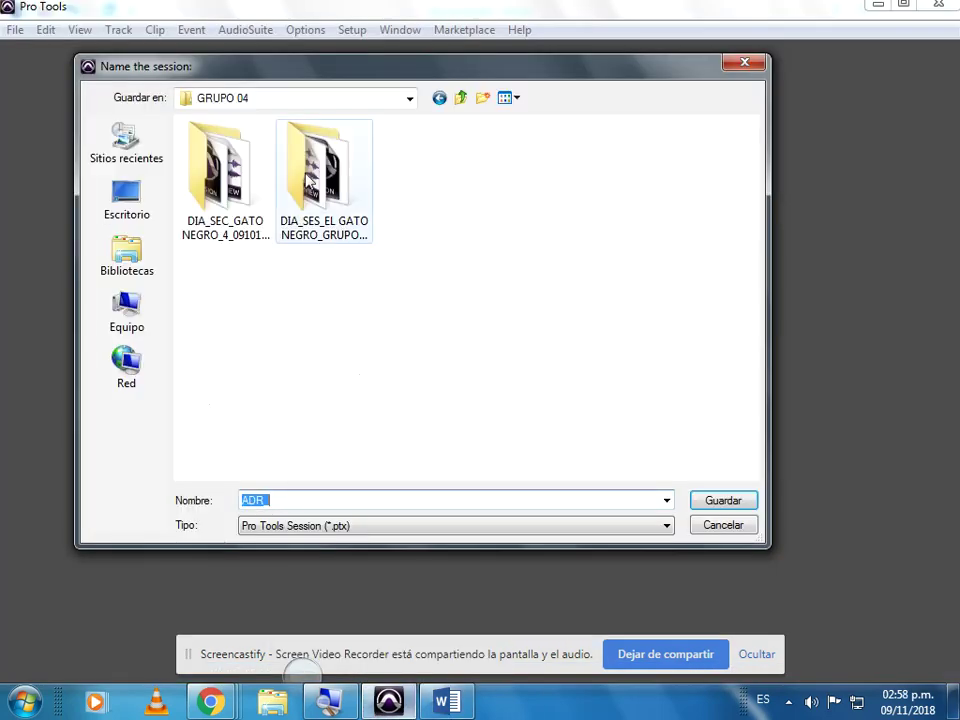
click(311, 497)
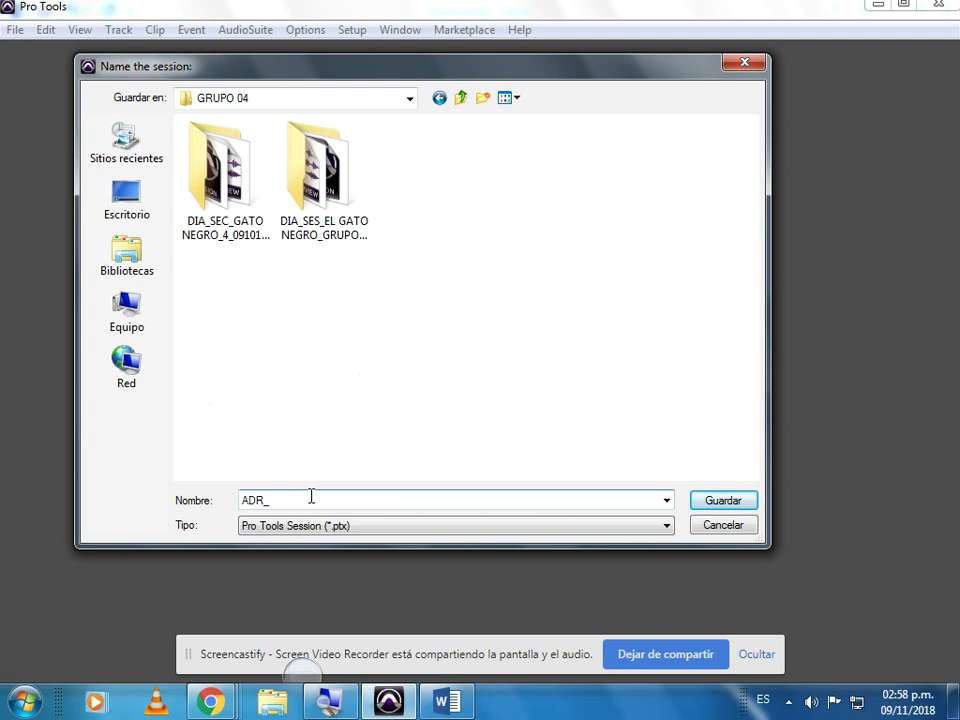
text(SES_)
text(LONG)
text(ATI)
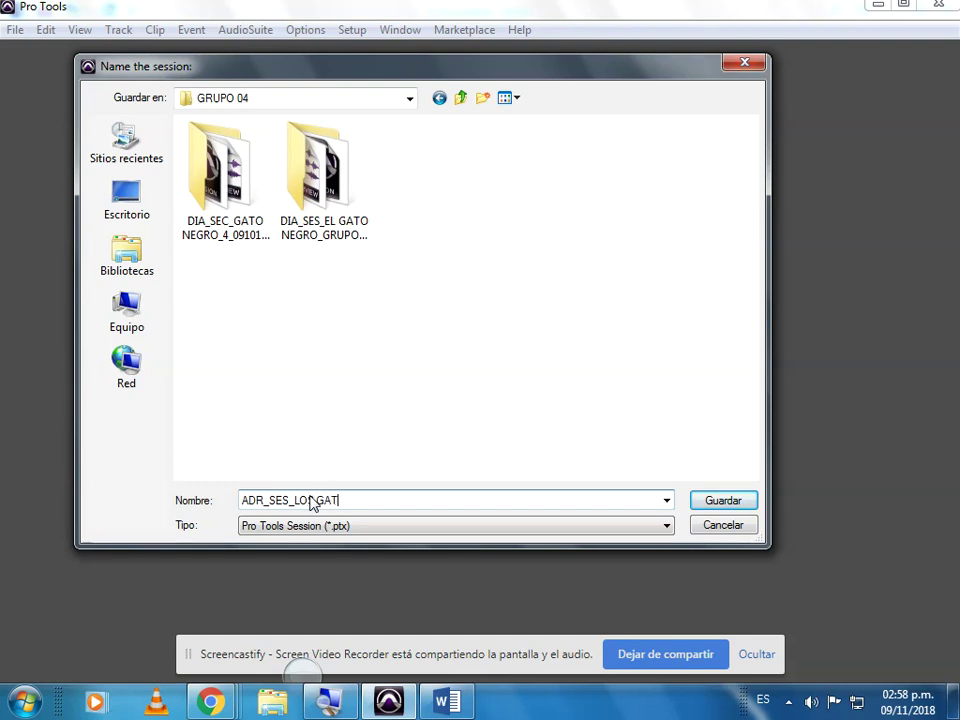
text(TOS )
text(COASEP)
key(BackSpace)
key(BackSpace)
key(BackSpace)
key(BackSpace)
text(SE)
key(BackSpace)
text(EN_)
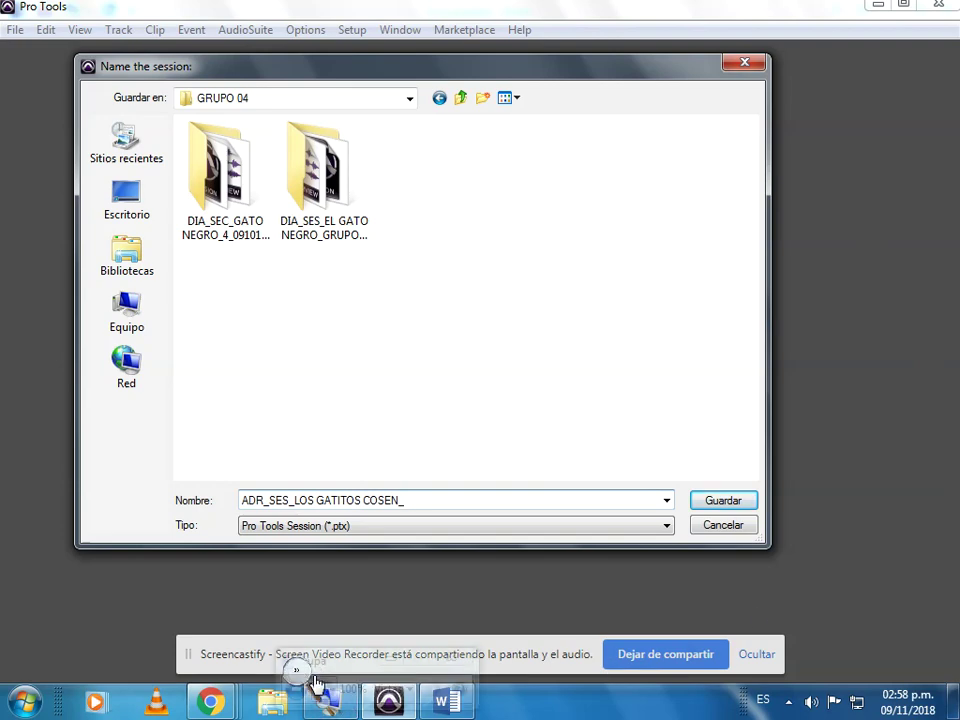
Step: Complete the session name with the group, date and version as "ADR_SES_LOS GATITOS COSEN_GRUPO 04_091118_01"
click(316, 683)
click(326, 688)
click(326, 688)
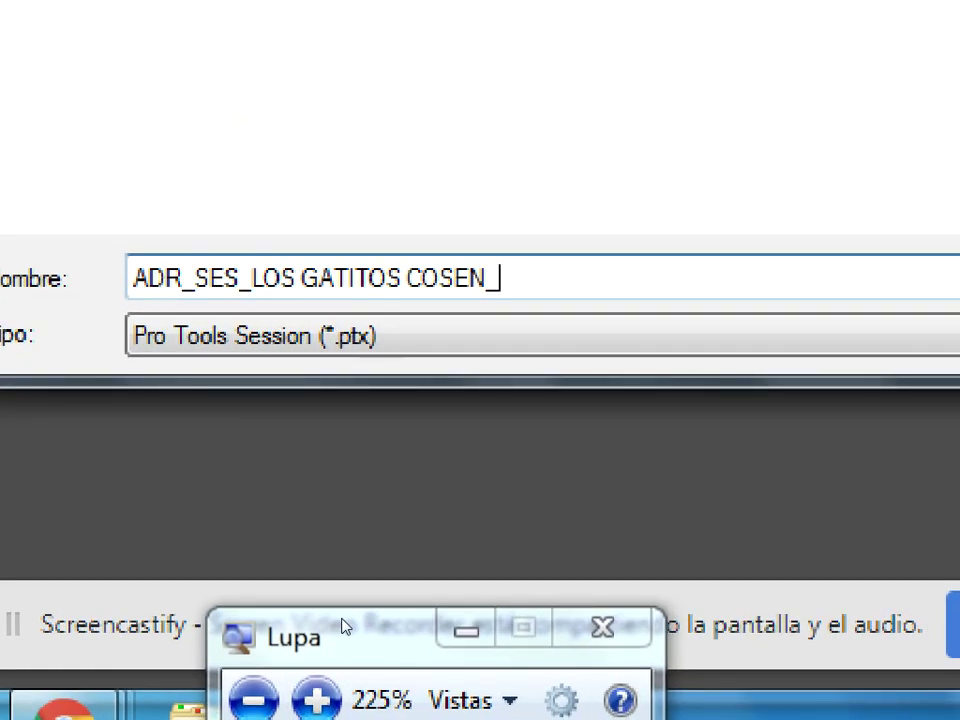
text(GRUPO)
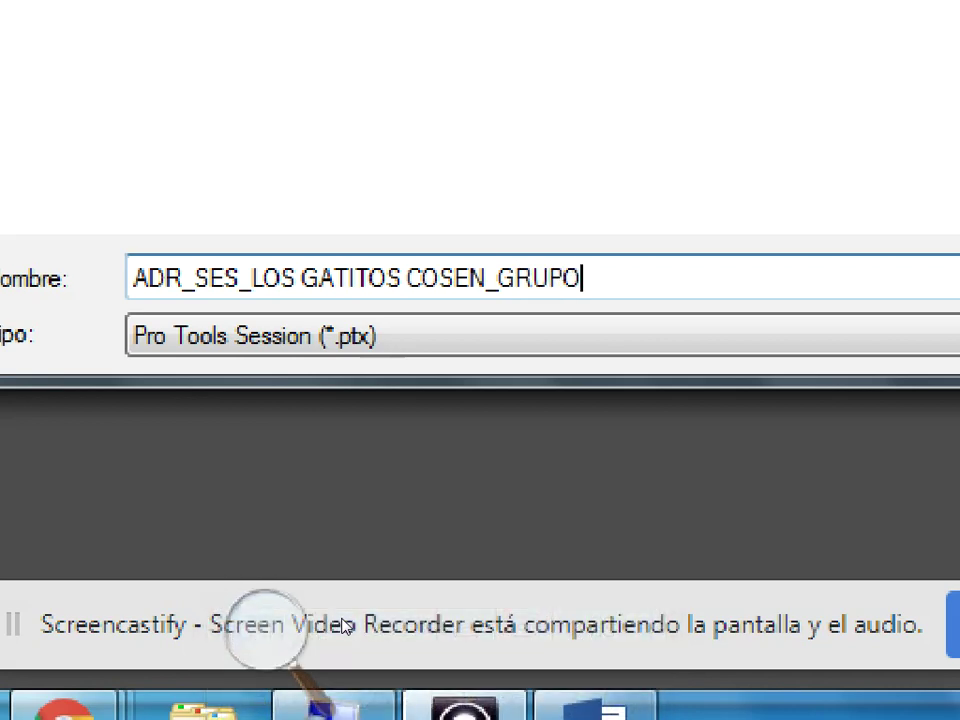
text( 04_)
text(0911)
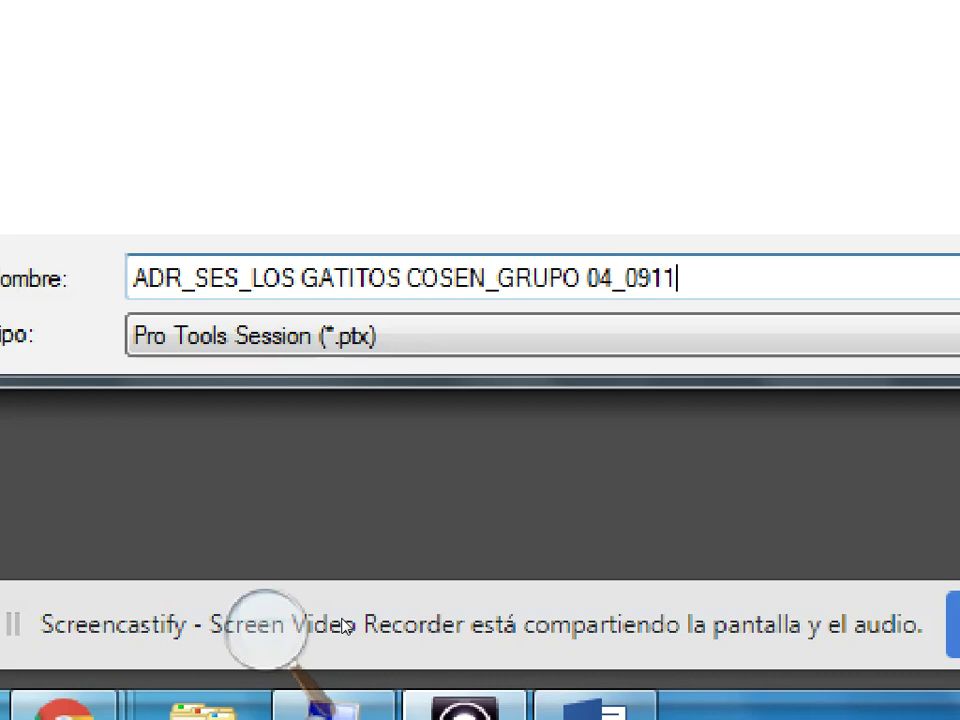
text(18_)
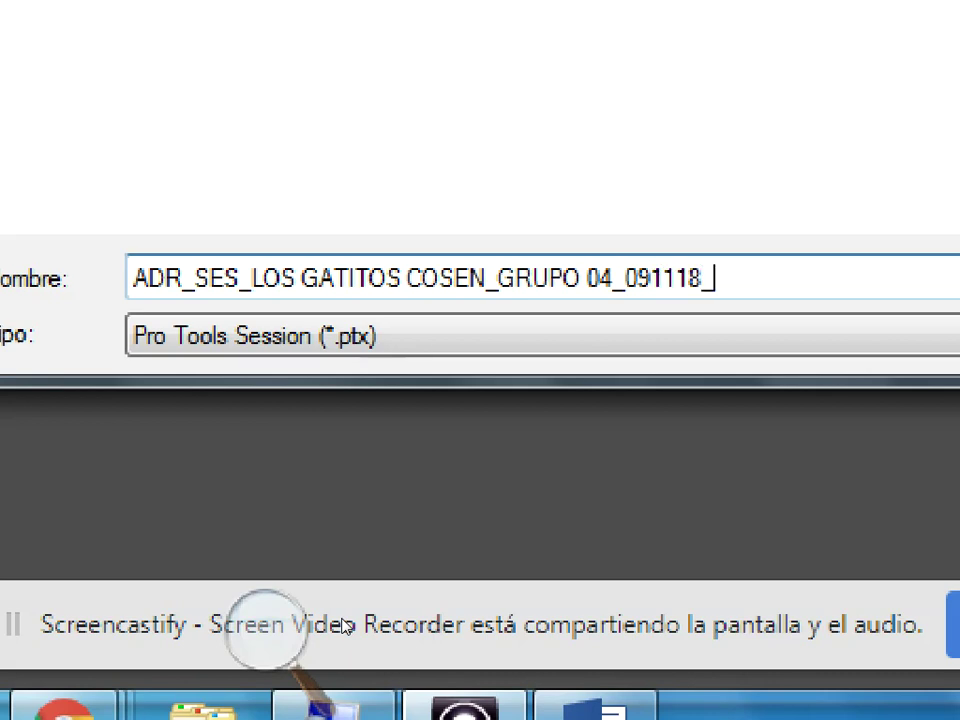
text(01)
click(262, 628)
click(253, 660)
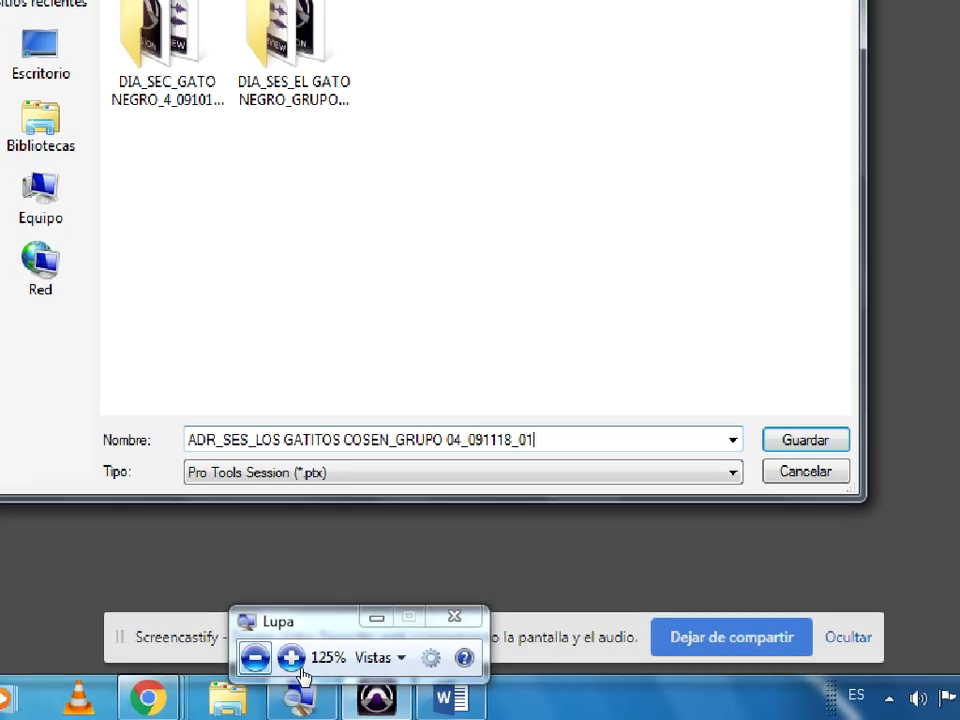
click(255, 657)
Step: Save the named session in the GRUPO 04 folder and maximize its Edit window
click(832, 455)
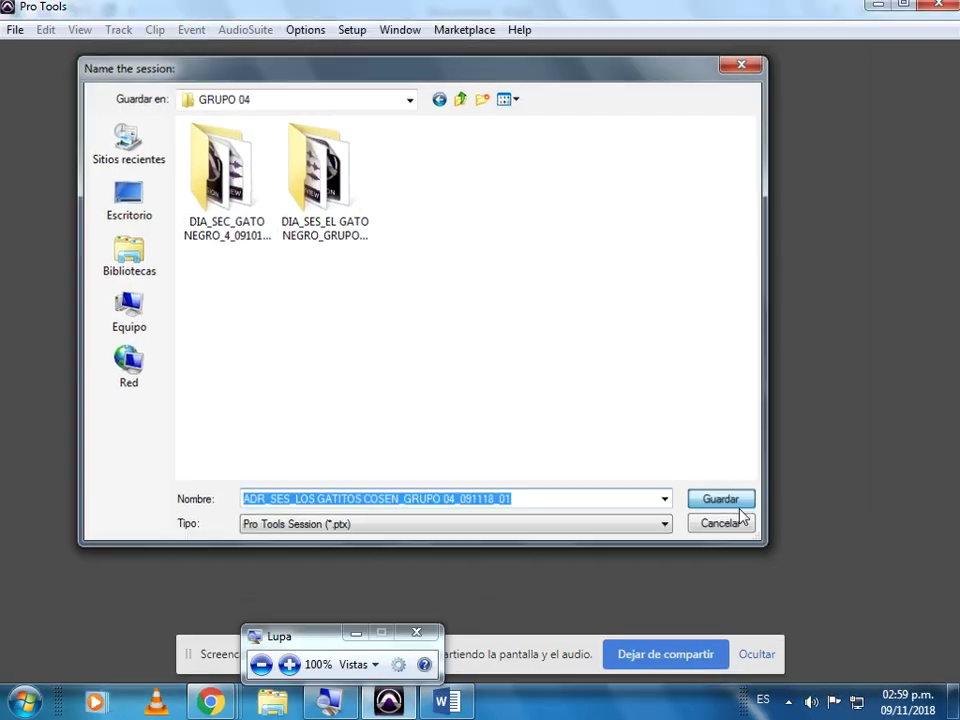
click(736, 502)
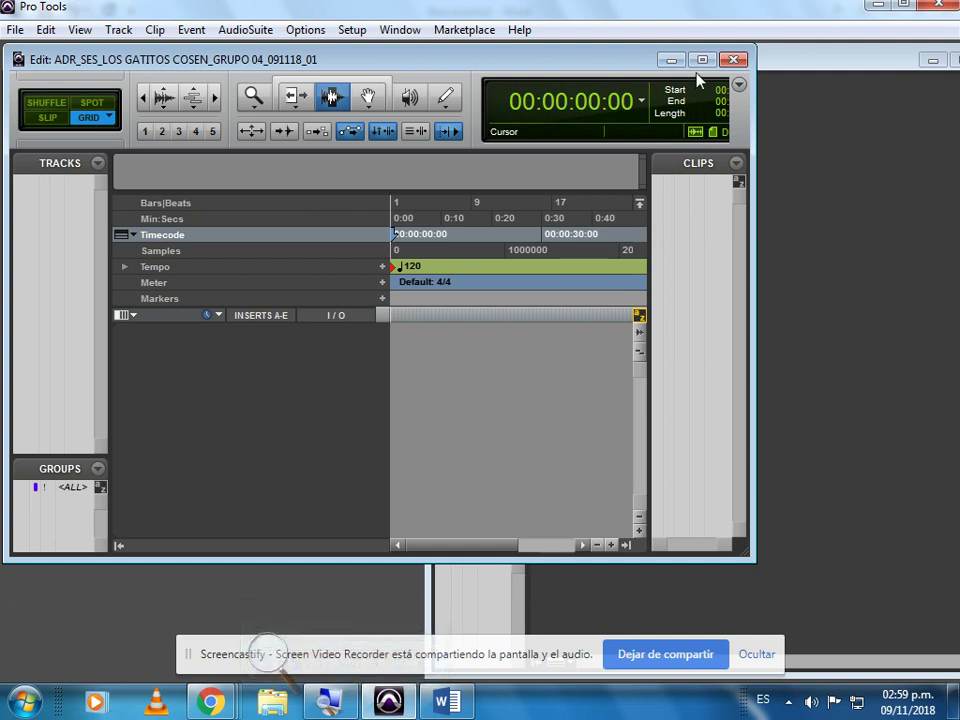
click(702, 59)
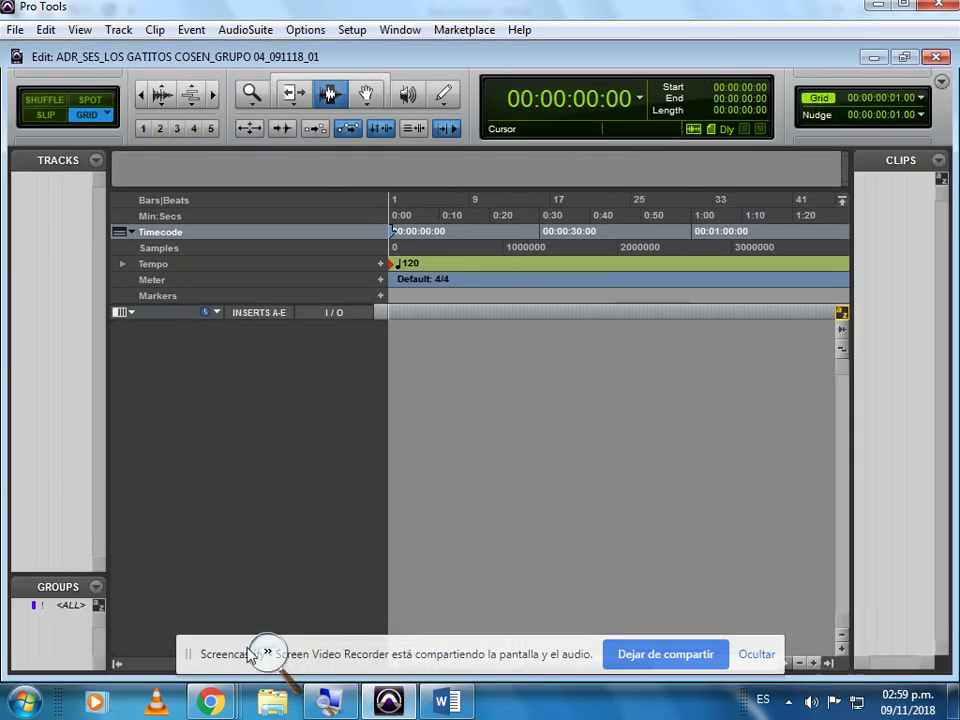
click(273, 700)
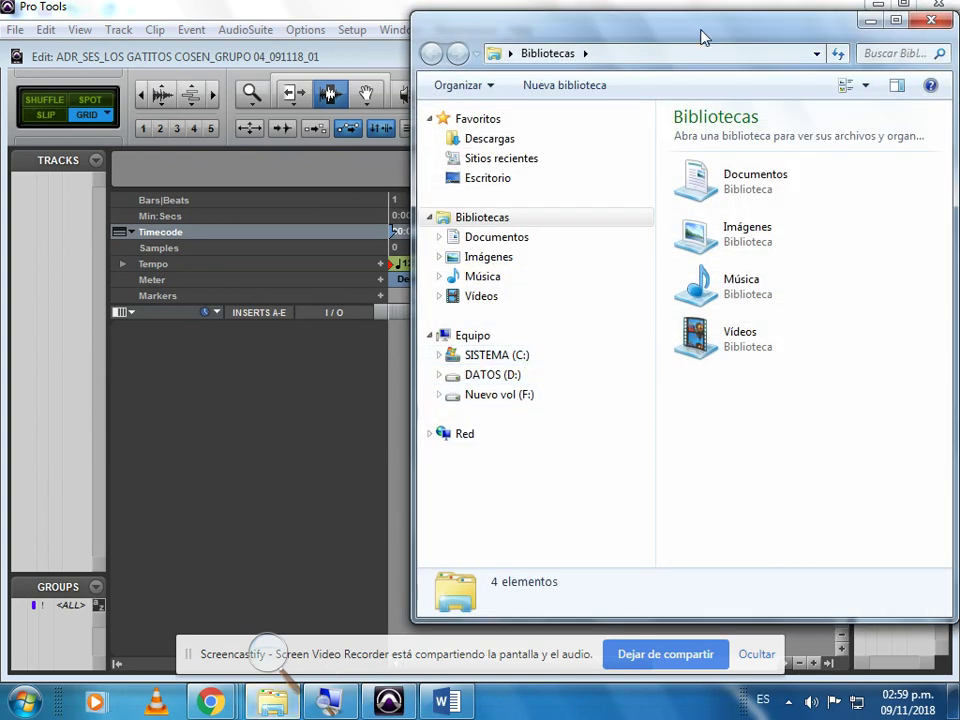
drag(700, 36, 465, 2)
click(75, 358)
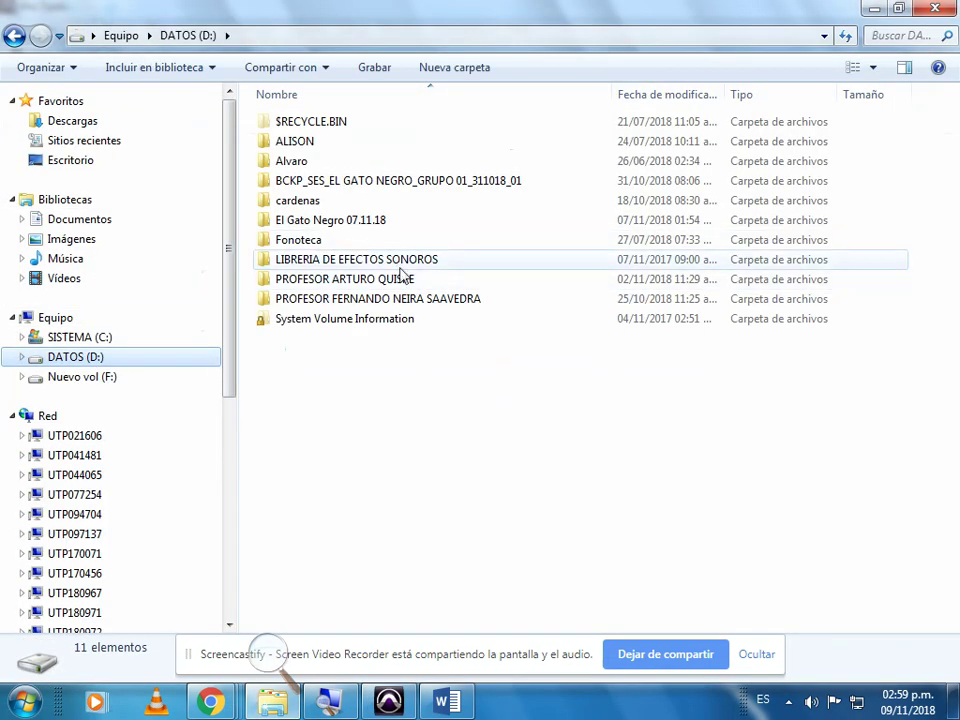
click(348, 283)
double_click(348, 287)
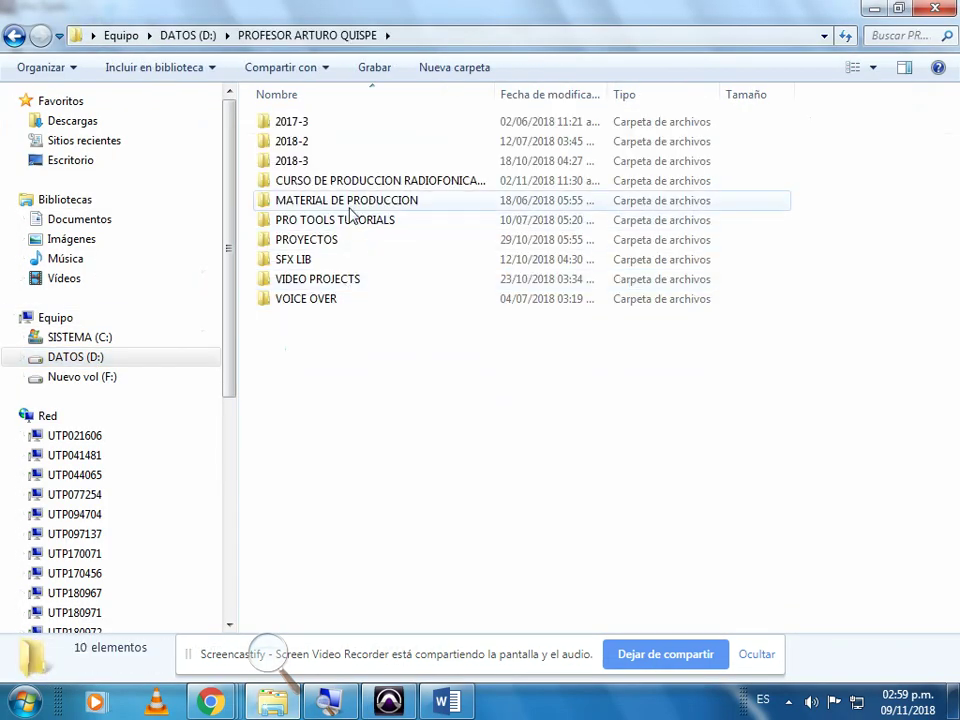
double_click(345, 200)
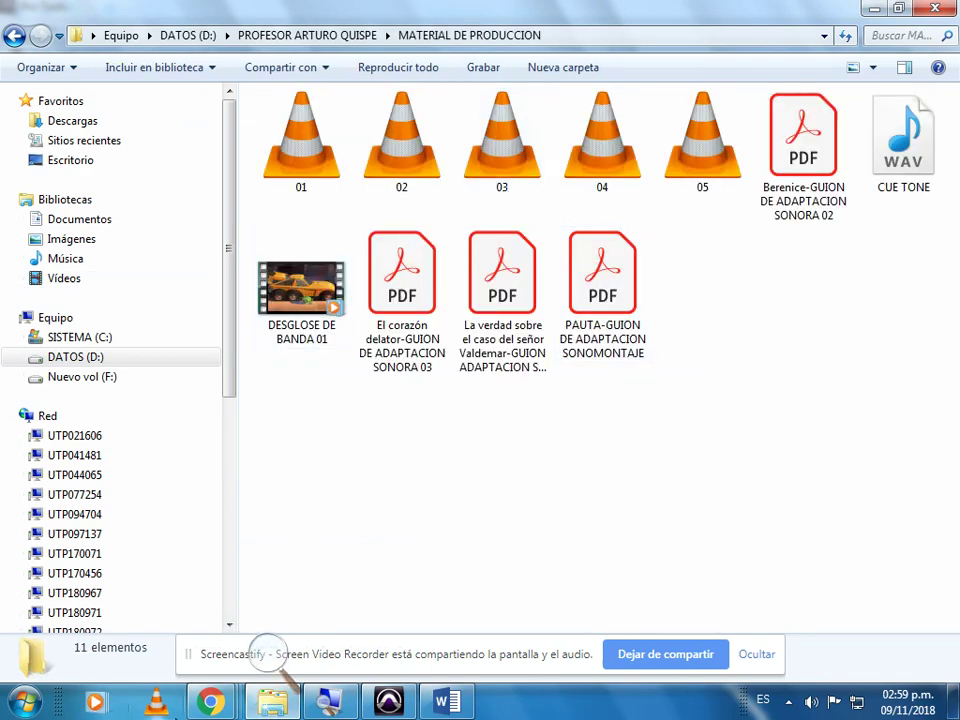
click(935, 10)
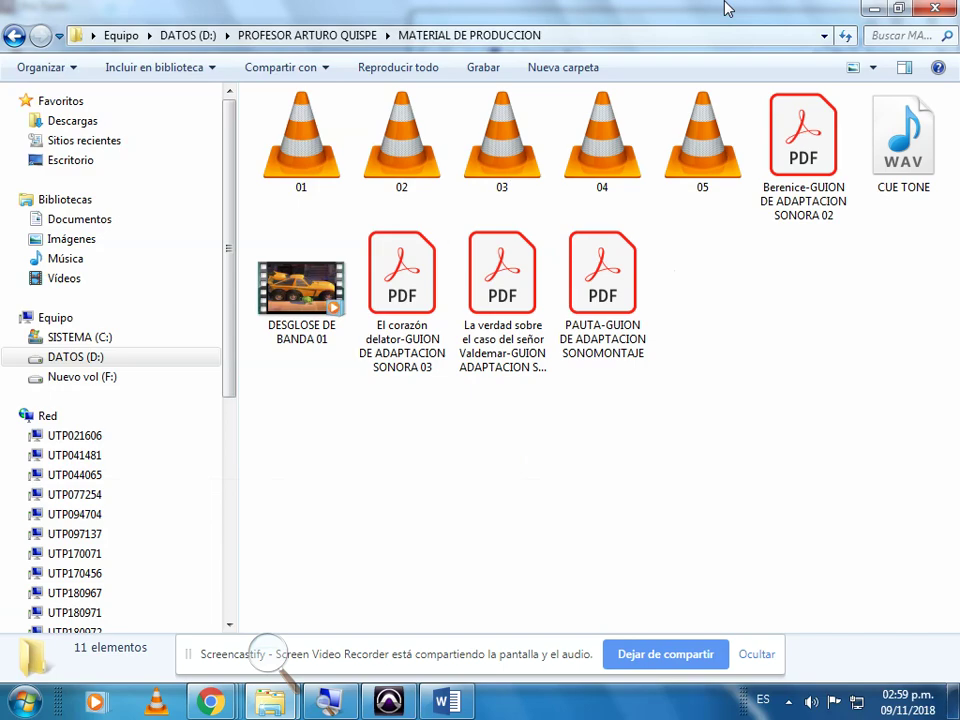
click(935, 10)
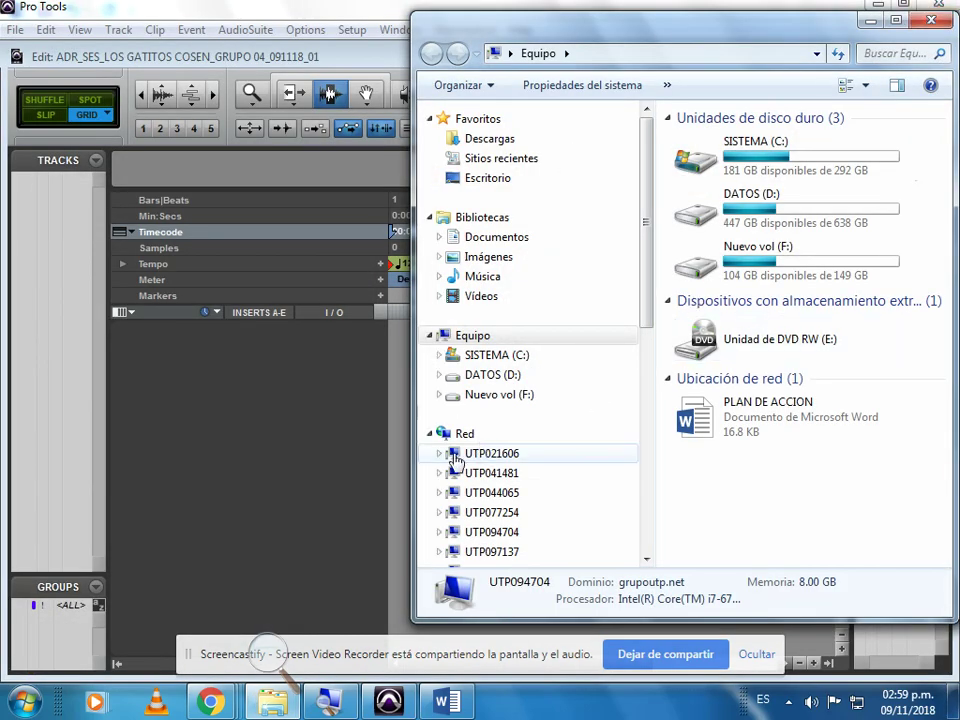
Step: Open two File Explorer windows and browse one to MATERIAL DE PRODUCCION in the course professor's folder on DATOS (D:)
key(super+e)
click(900, 12)
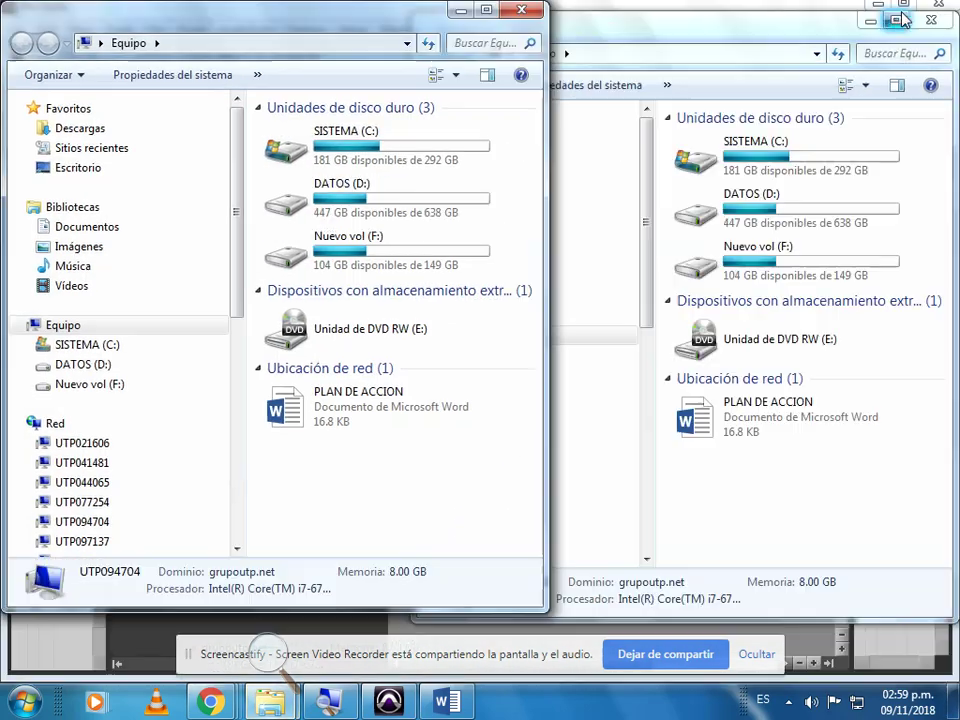
click(348, 210)
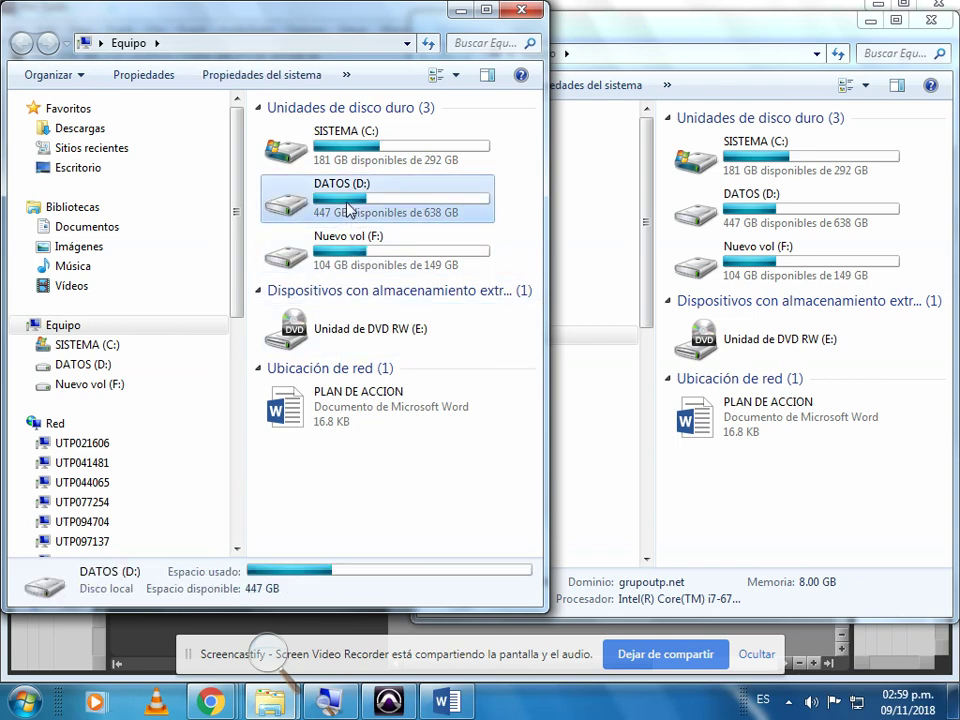
double_click(348, 210)
double_click(379, 238)
double_click(370, 210)
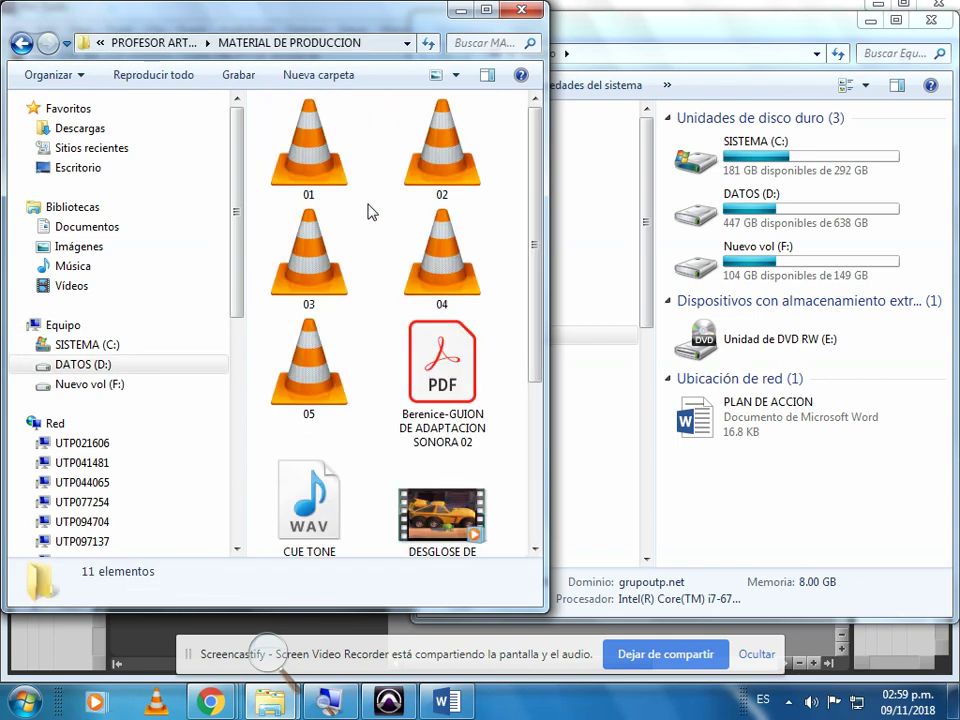
Step: Browse the other File Explorer window through the professor's folder on DATOS (D:) to 2018-3, 06 EDIT VIER 2PM and GRUPO 04
double_click(705, 216)
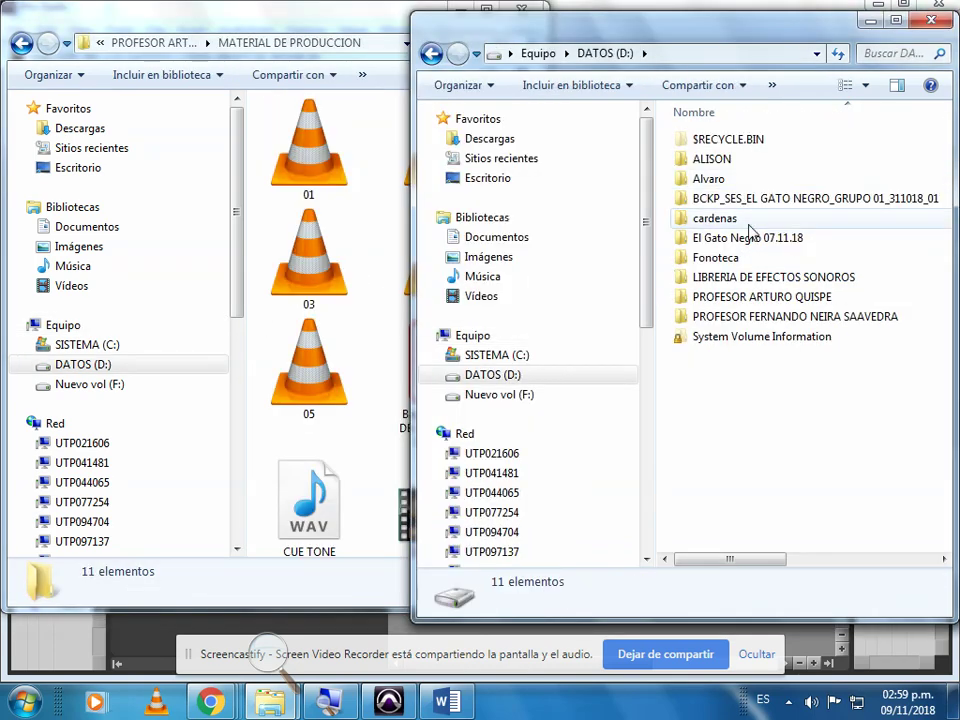
double_click(752, 299)
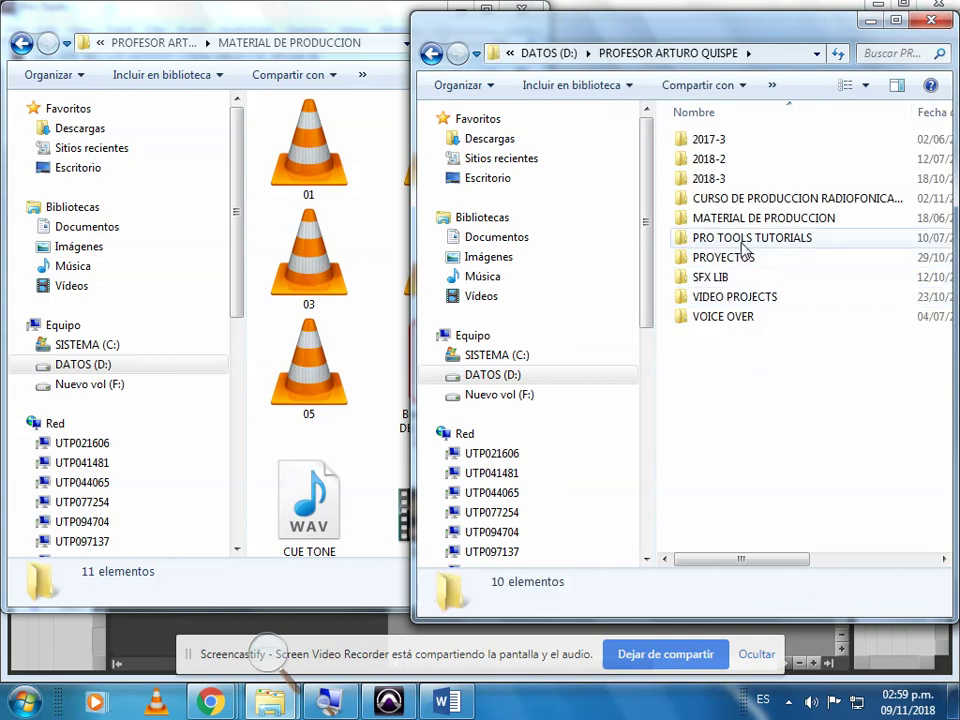
double_click(733, 179)
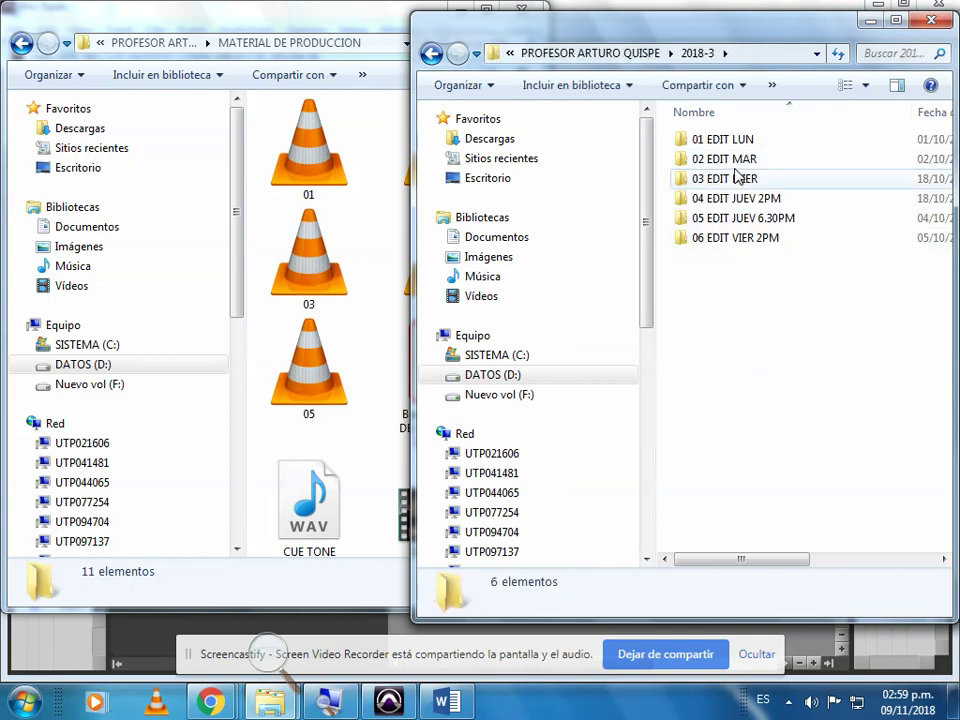
double_click(745, 246)
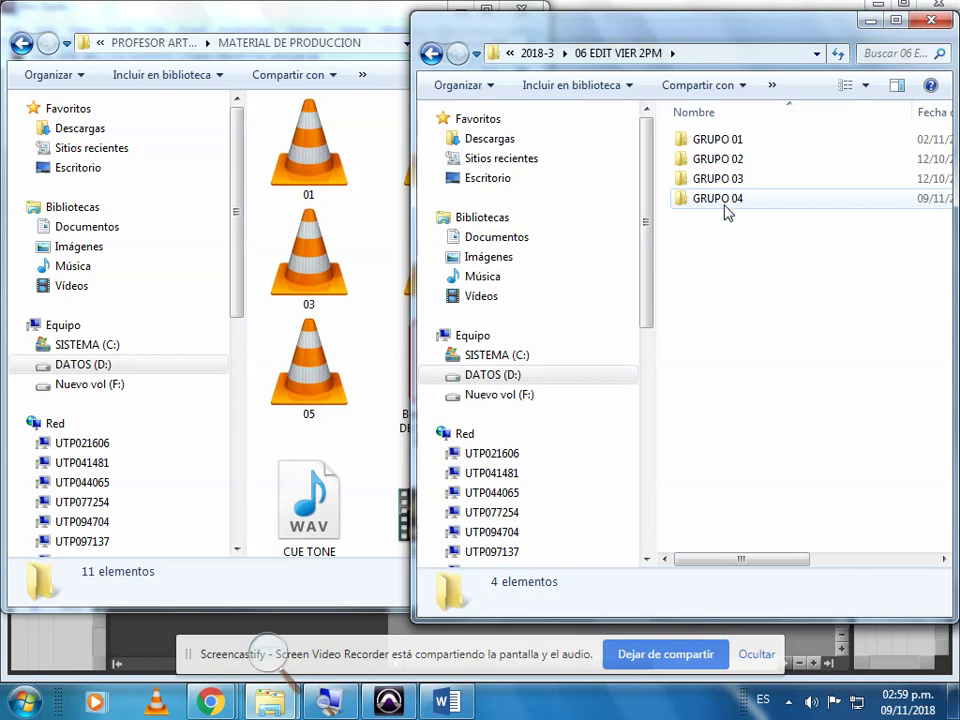
double_click(724, 206)
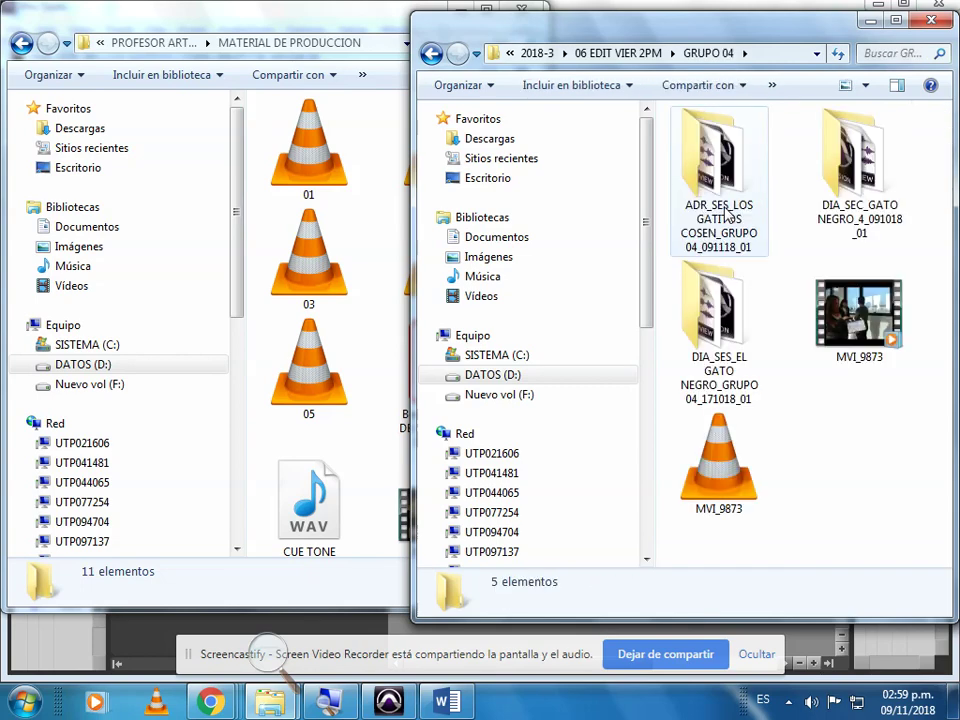
Step: Look into the GRUPO 03 folder and go back to 06 EDIT VIER 2PM
click(431, 54)
double_click(681, 178)
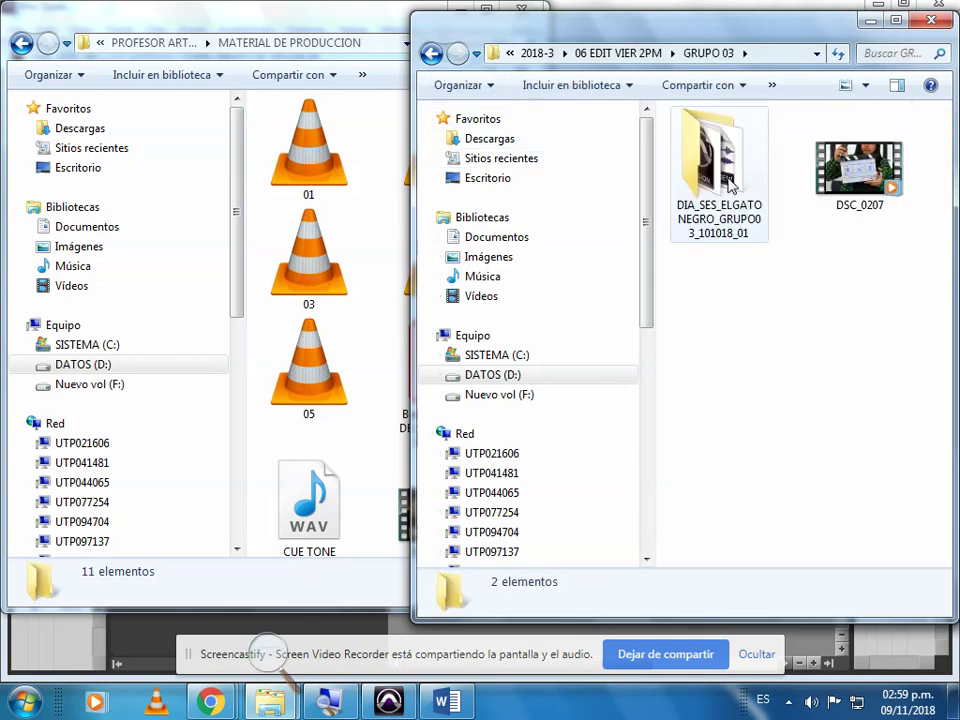
key(BackSpace)
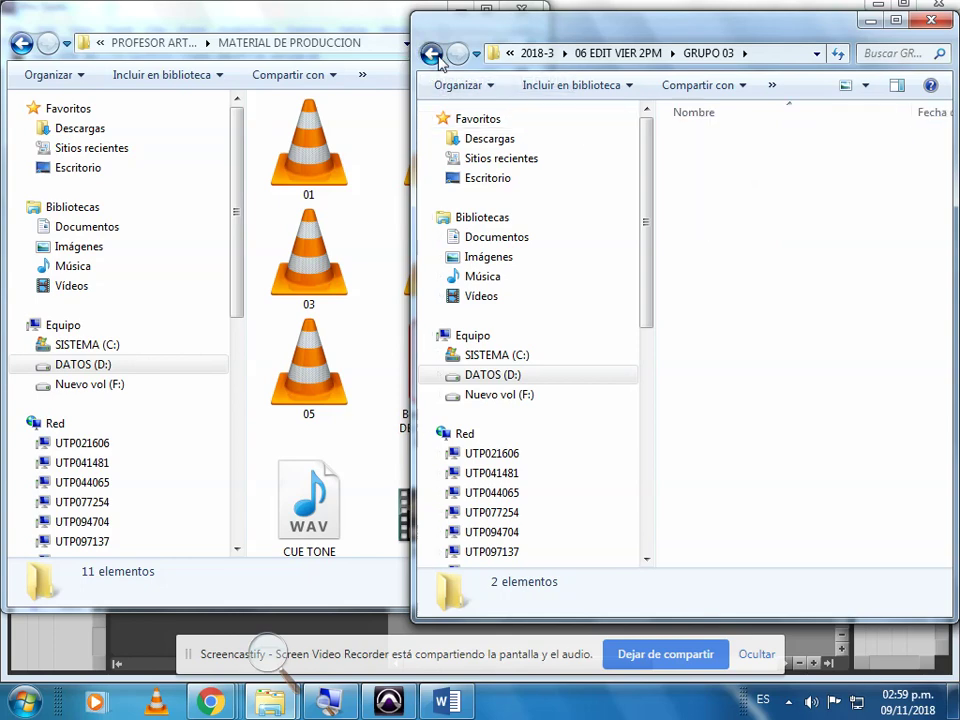
Step: Copy the DESGLOSE DE BANDA 01 video from MATERIAL DE PRODUCCION into the Video Files folder of GRUPO 04's ADR session
double_click(704, 197)
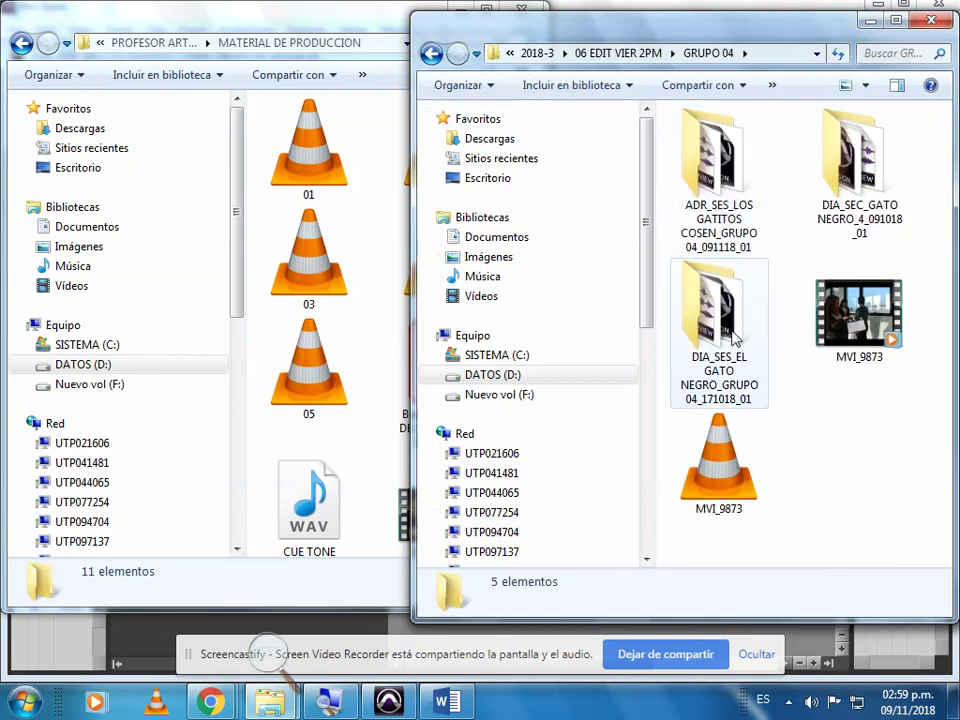
double_click(737, 180)
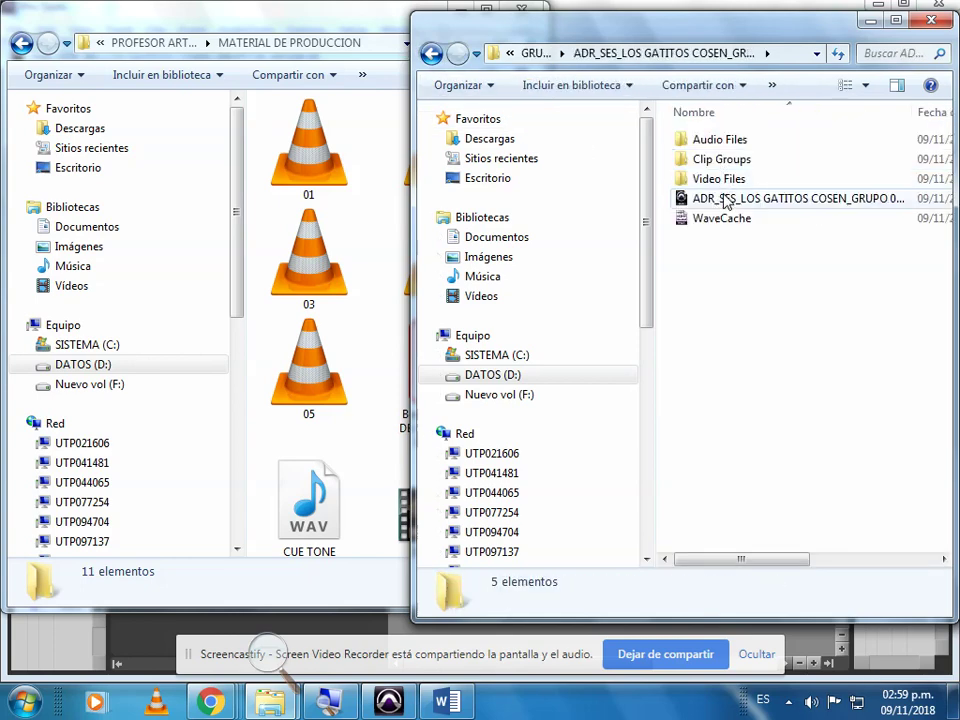
double_click(724, 186)
click(290, 28)
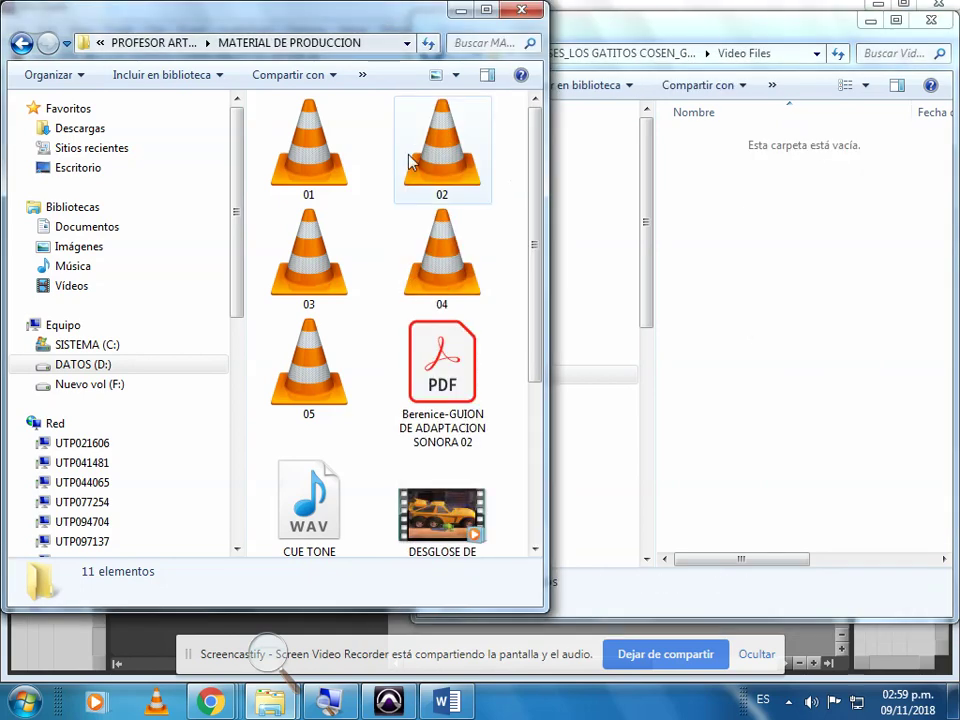
mouse_move(443, 507)
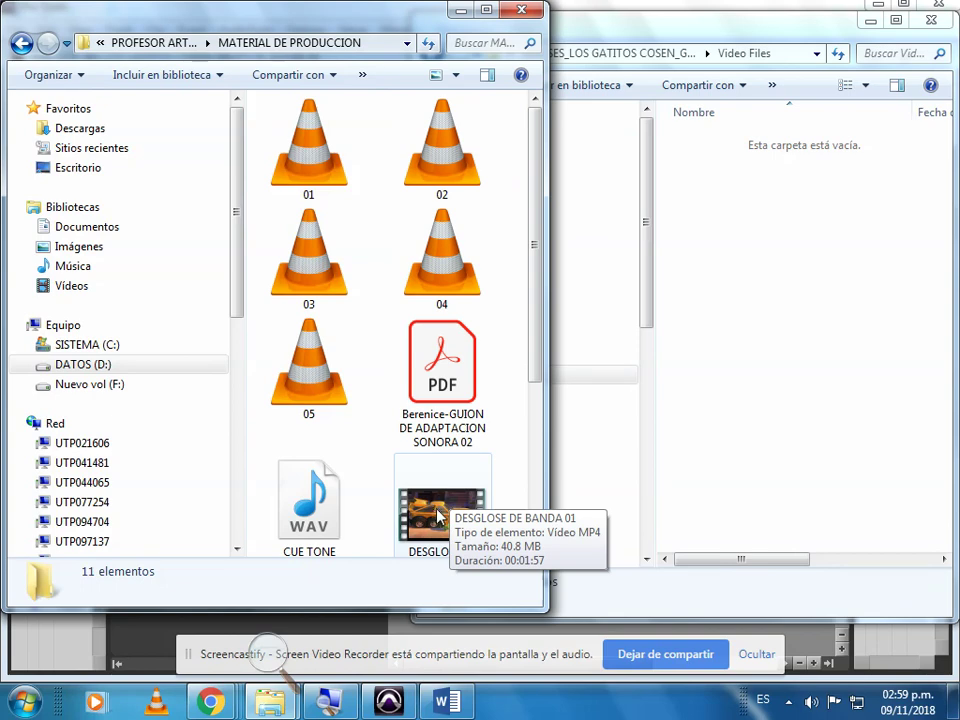
drag(437, 515, 771, 306)
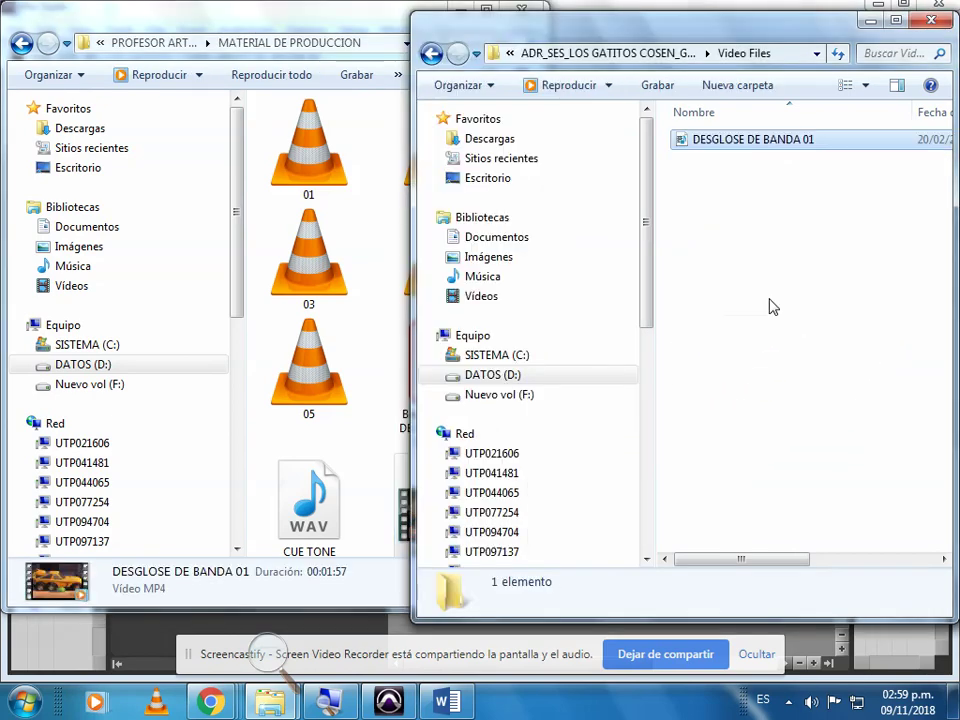
Step: Switch to Pro Tools, start a video import and browse through 2018-3, 06 EDIT VIER 2PM and GRUPO 04 to the ADR session's Video Files folder
click(248, 624)
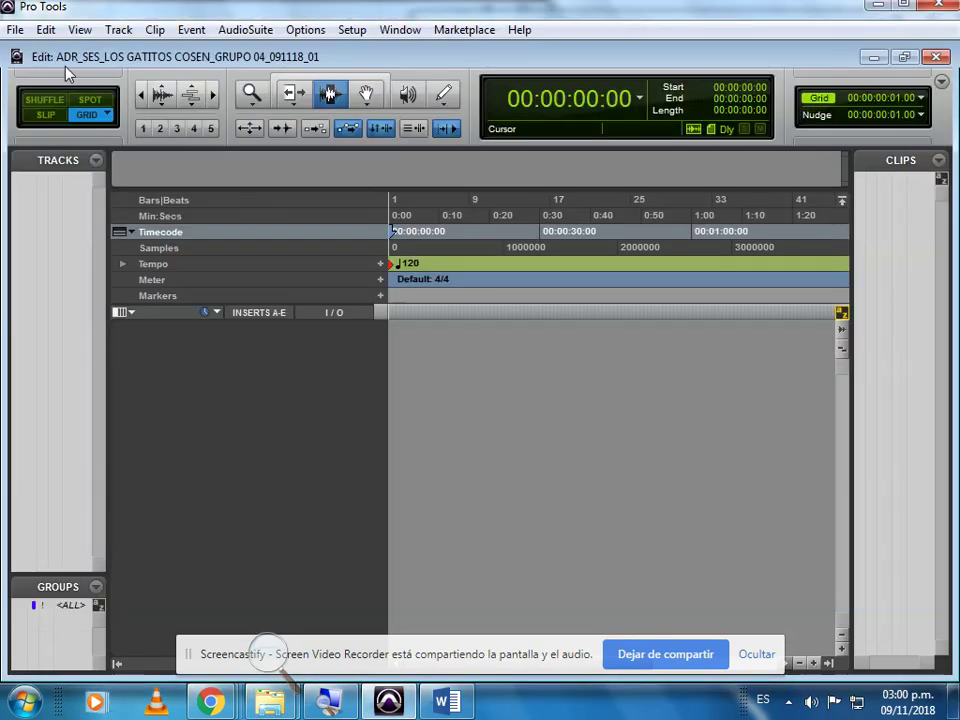
click(17, 30)
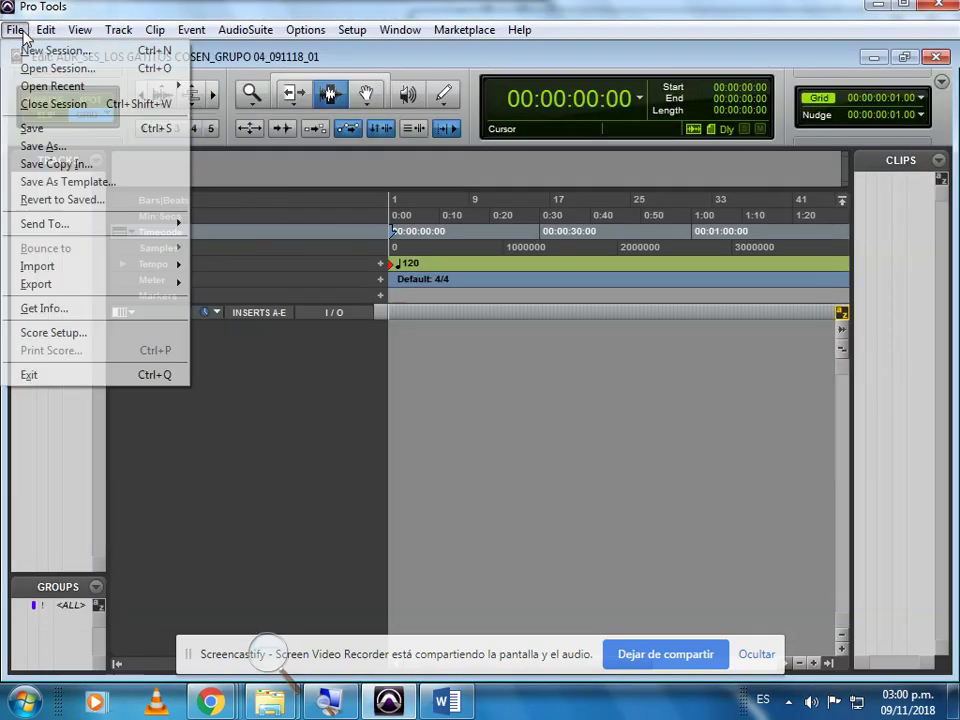
mouse_move(62, 266)
click(232, 327)
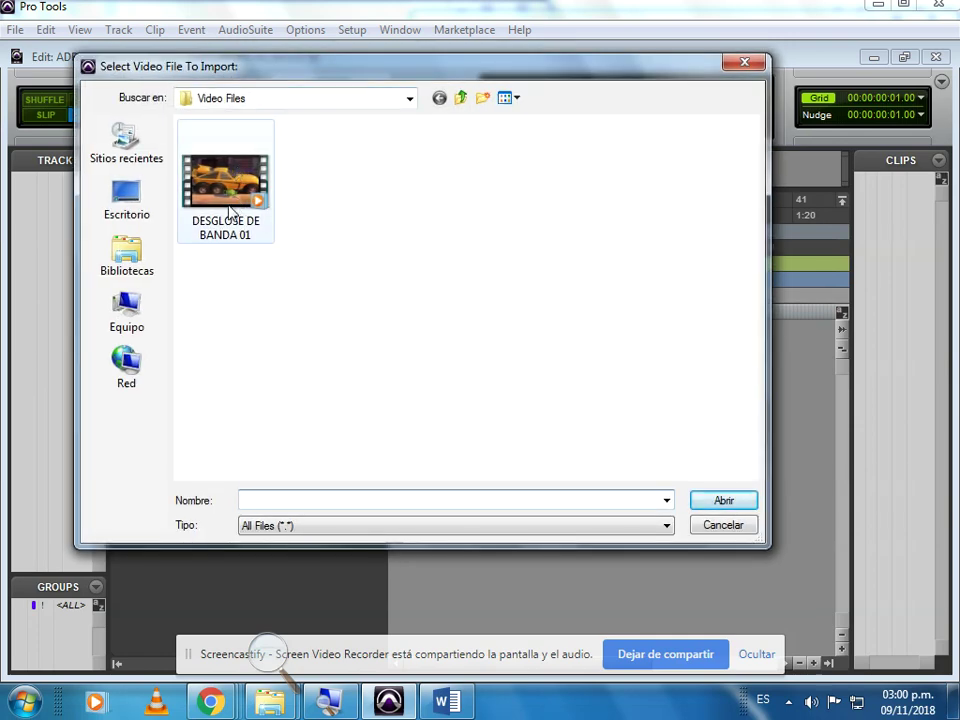
click(208, 100)
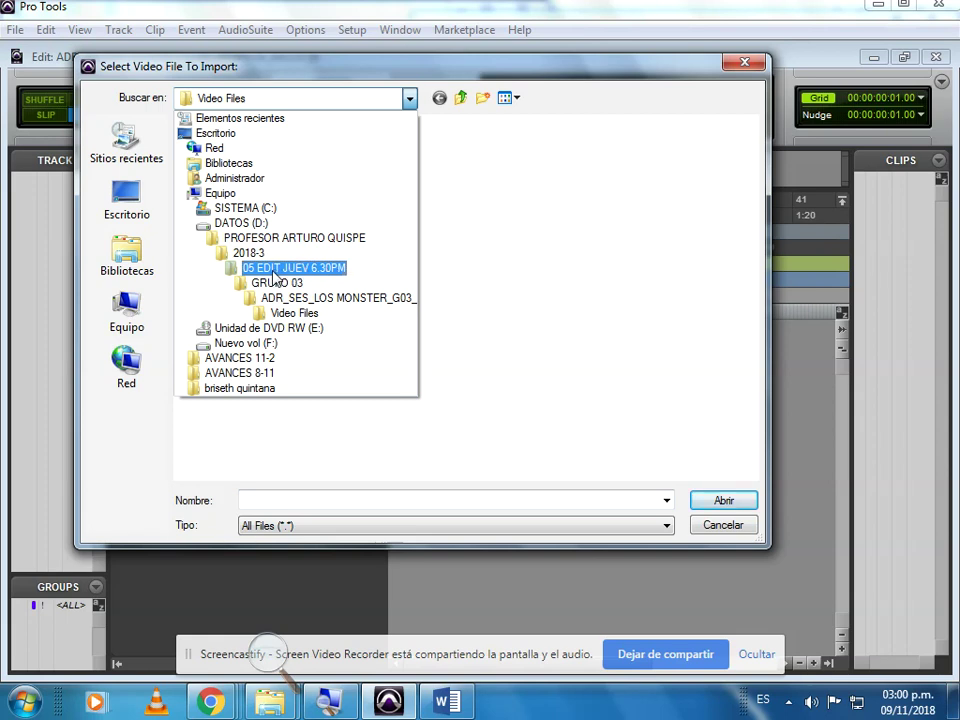
click(248, 253)
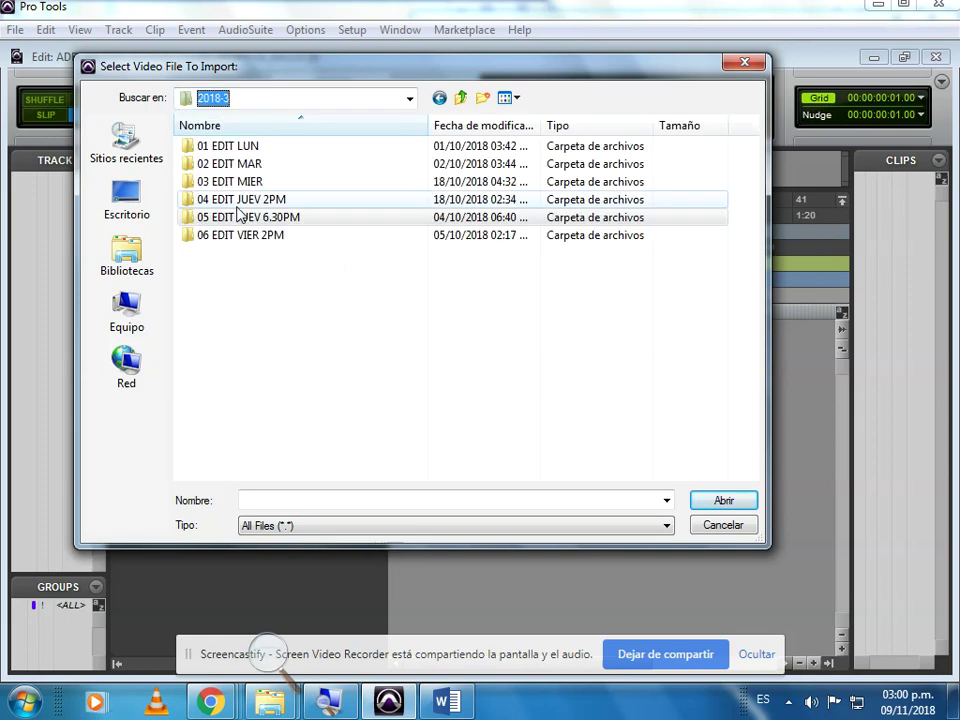
double_click(240, 235)
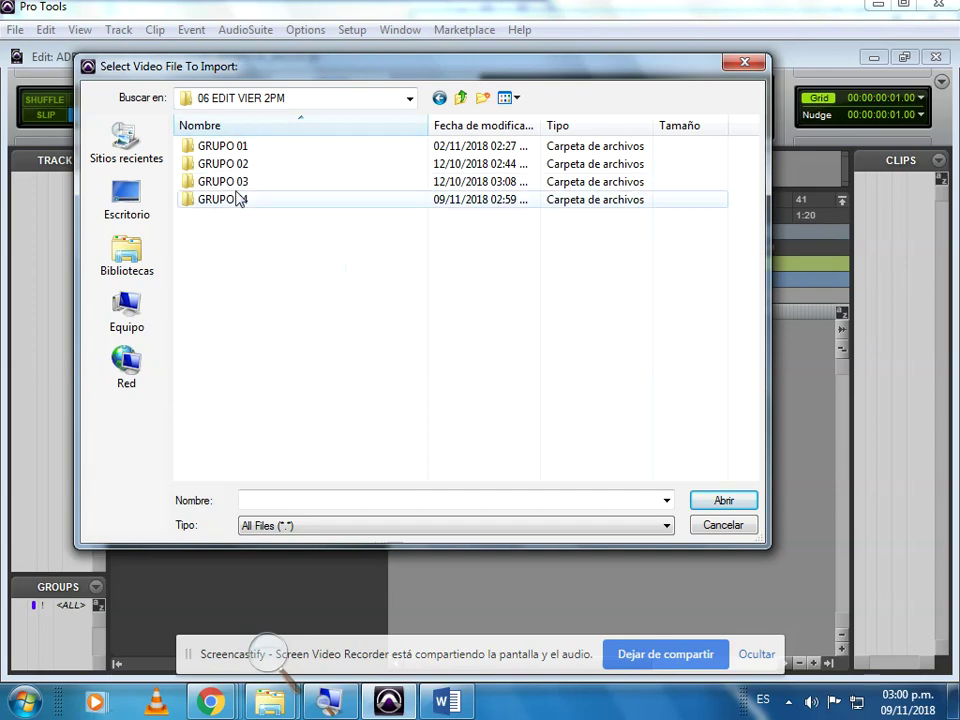
double_click(237, 197)
double_click(232, 170)
double_click(226, 182)
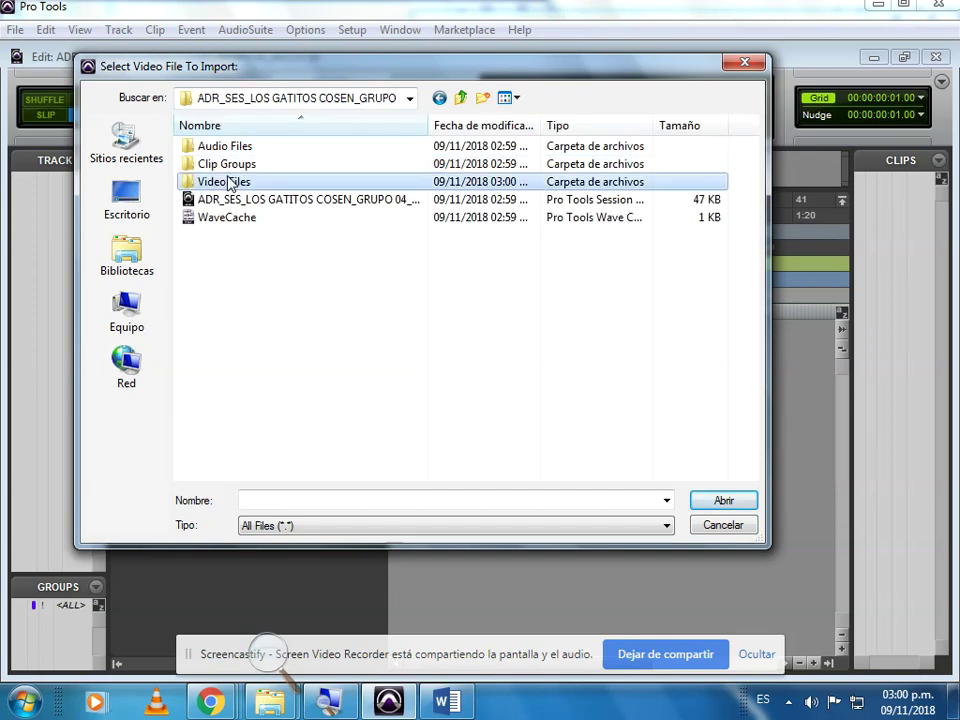
Step: Import DESGLOSE DE BANDA 01 at Session Start without its audio, and move the video window fully onto the screen
double_click(237, 203)
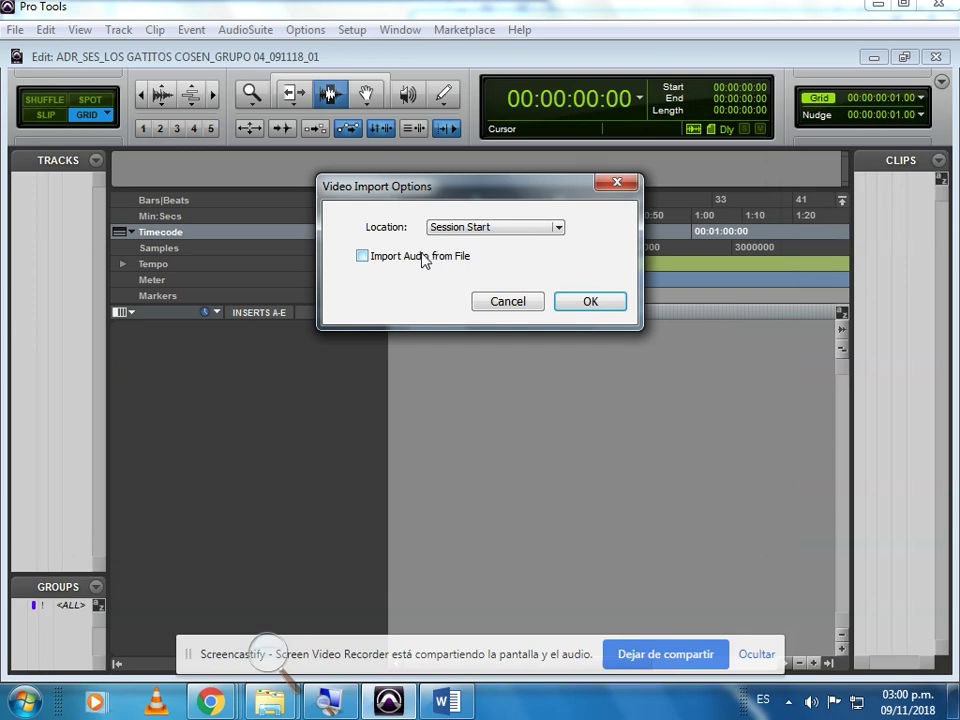
click(588, 304)
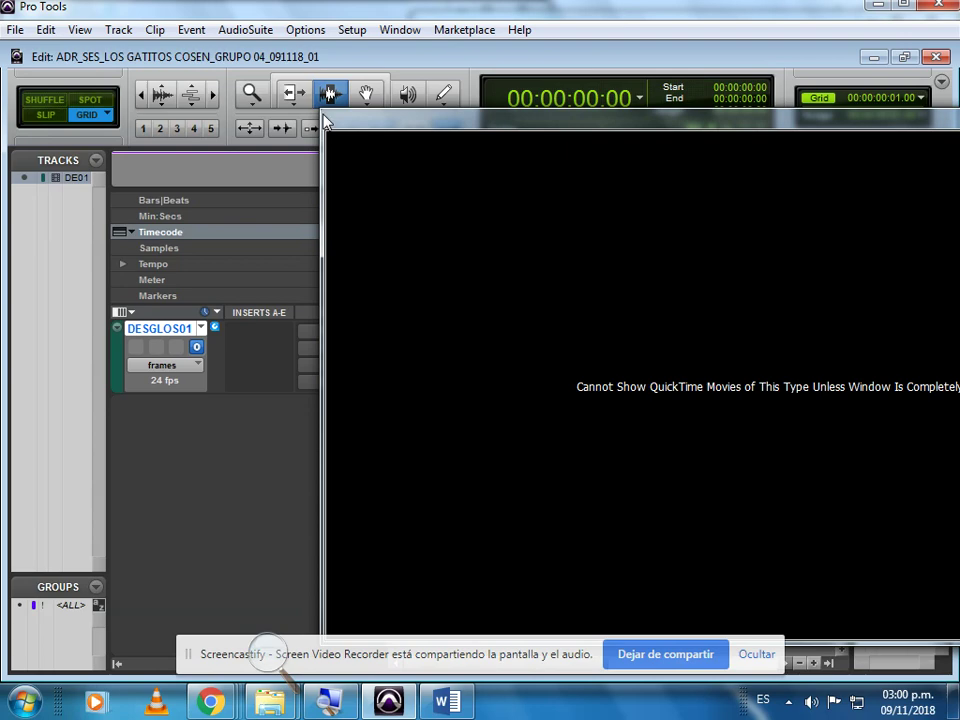
drag(322, 117, 330, 192)
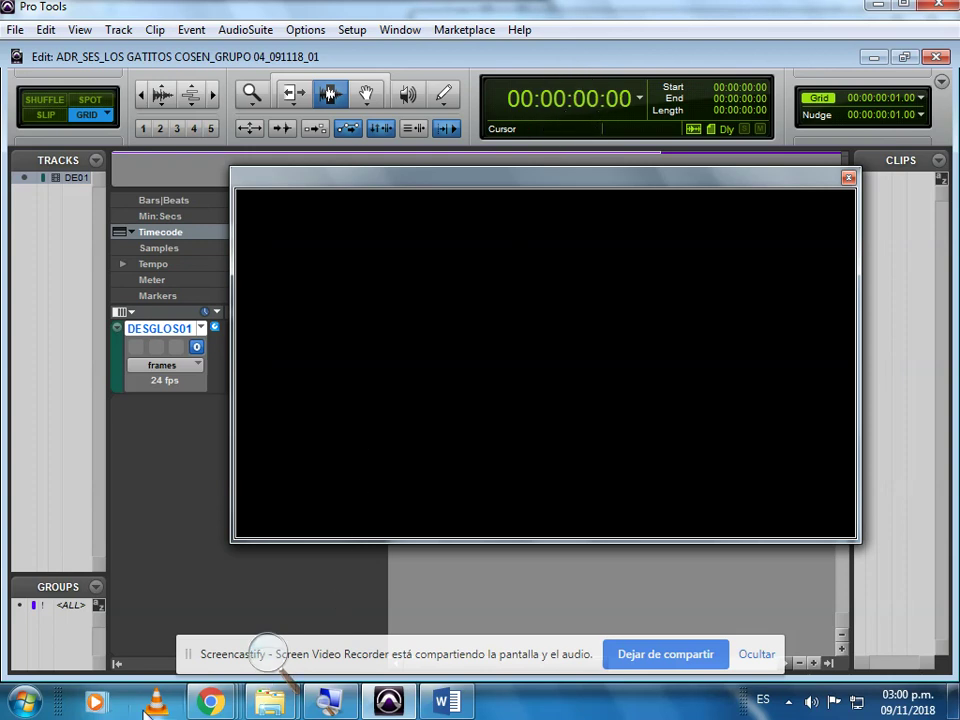
Step: Create a new blank Word document and set the font size to 75
click(26, 702)
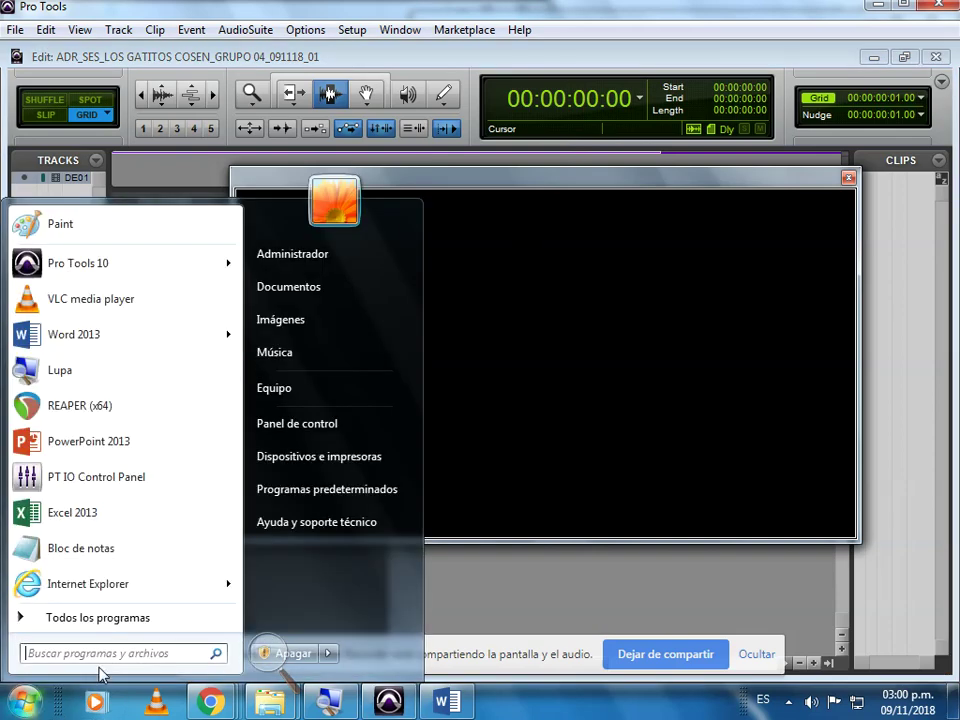
click(78, 335)
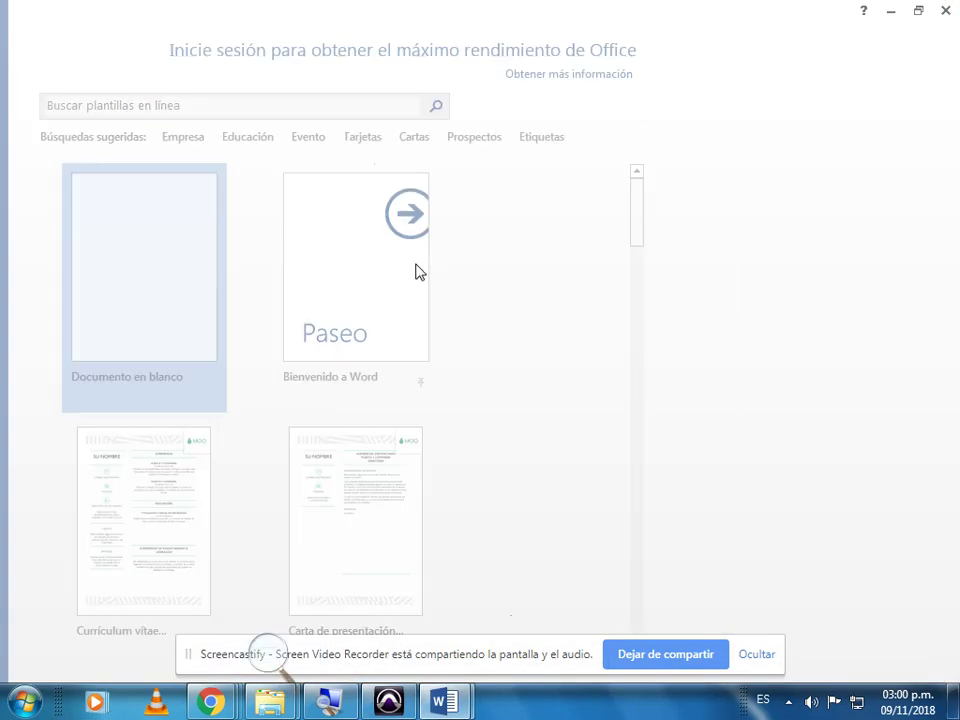
click(185, 72)
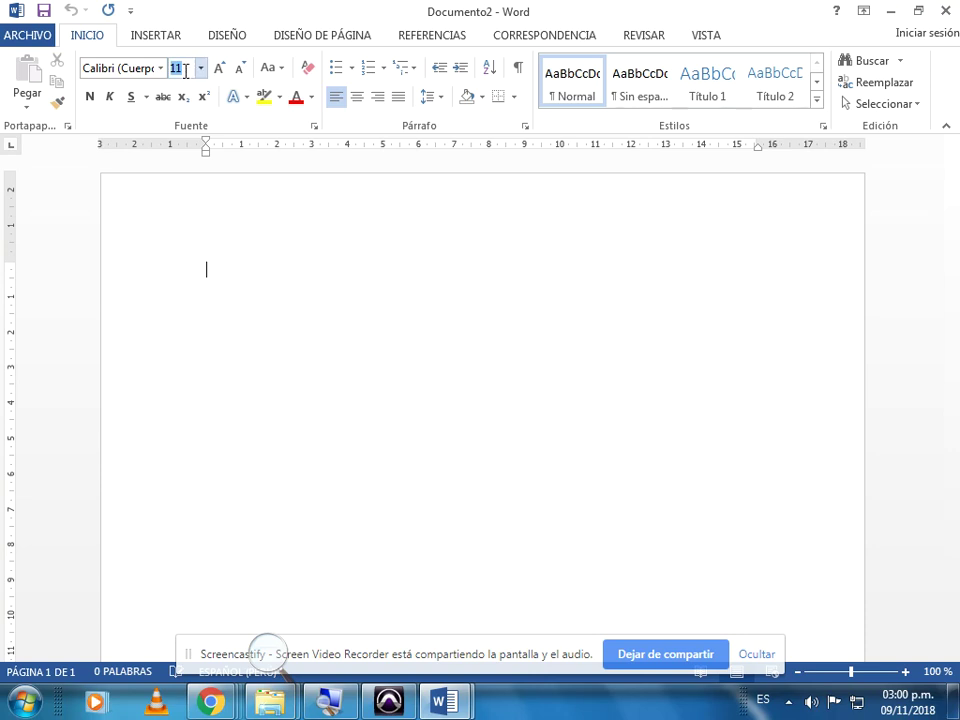
text(75)
key(Return)
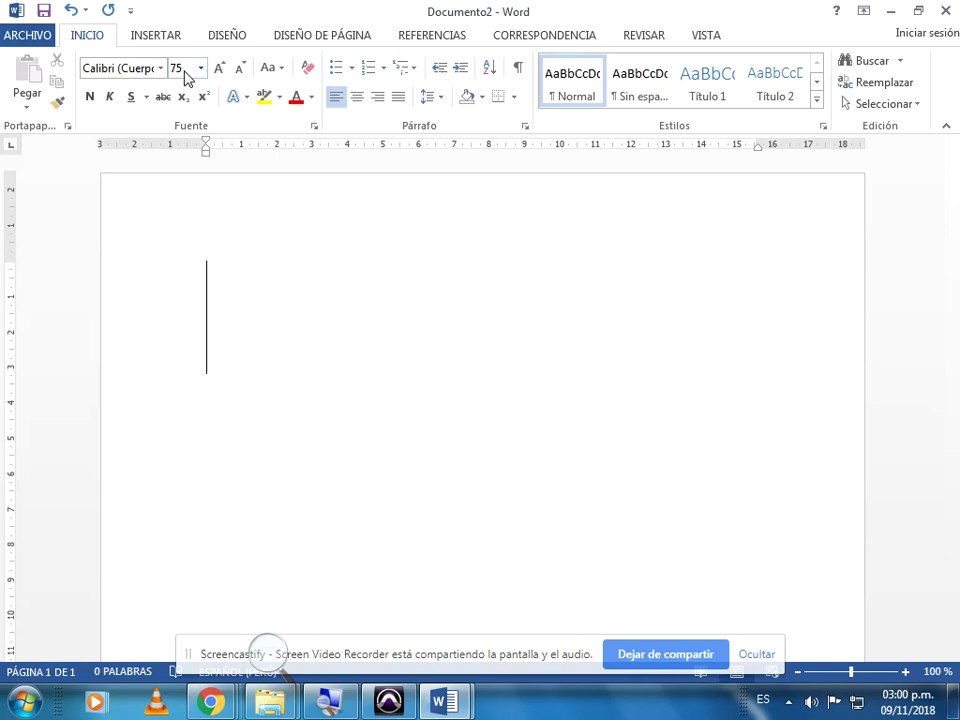
Step: Write the timecode 00:00:00:00 on the first line and start a new line below it
text(00)
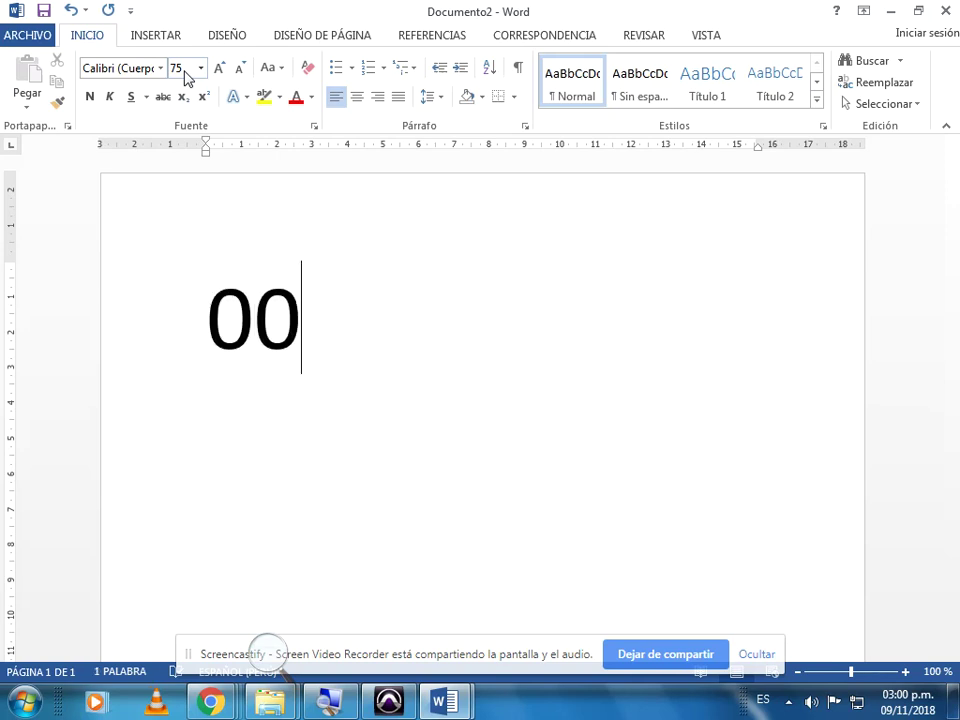
text(:00:)
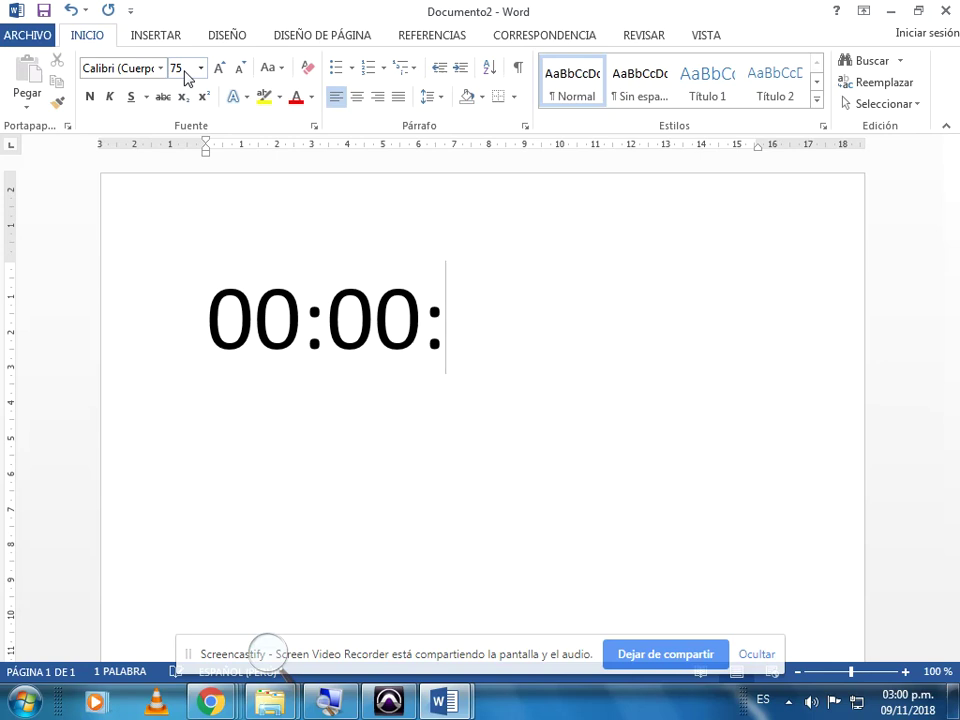
text(00:00)
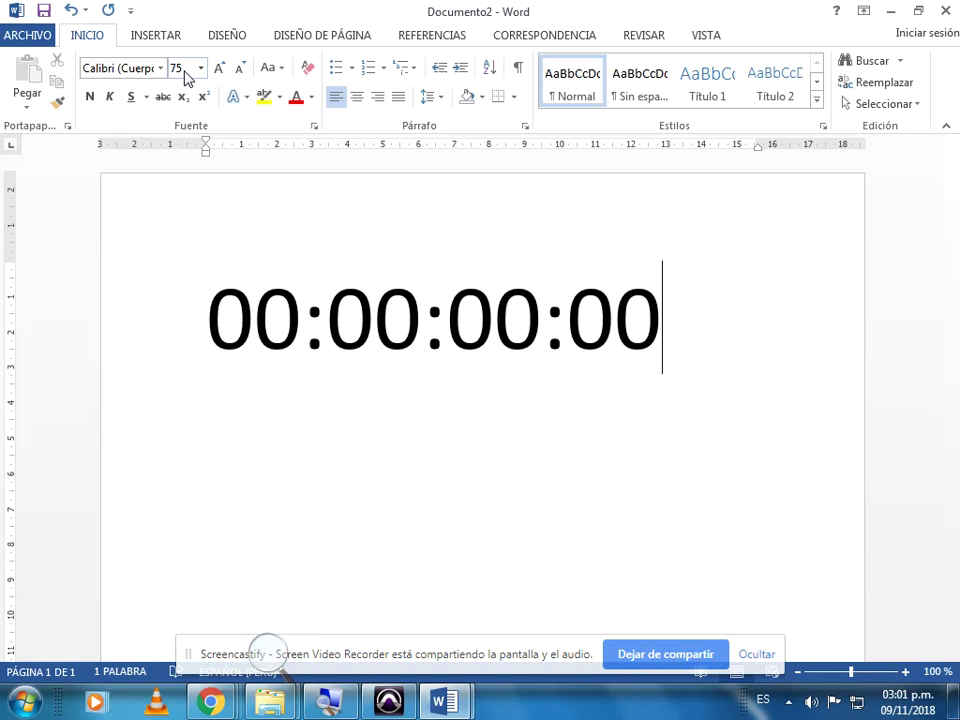
key(Return)
Step: Magnify the timecode line to 175% with Lupa, and return the screen to normal size
click(335, 705)
click(287, 666)
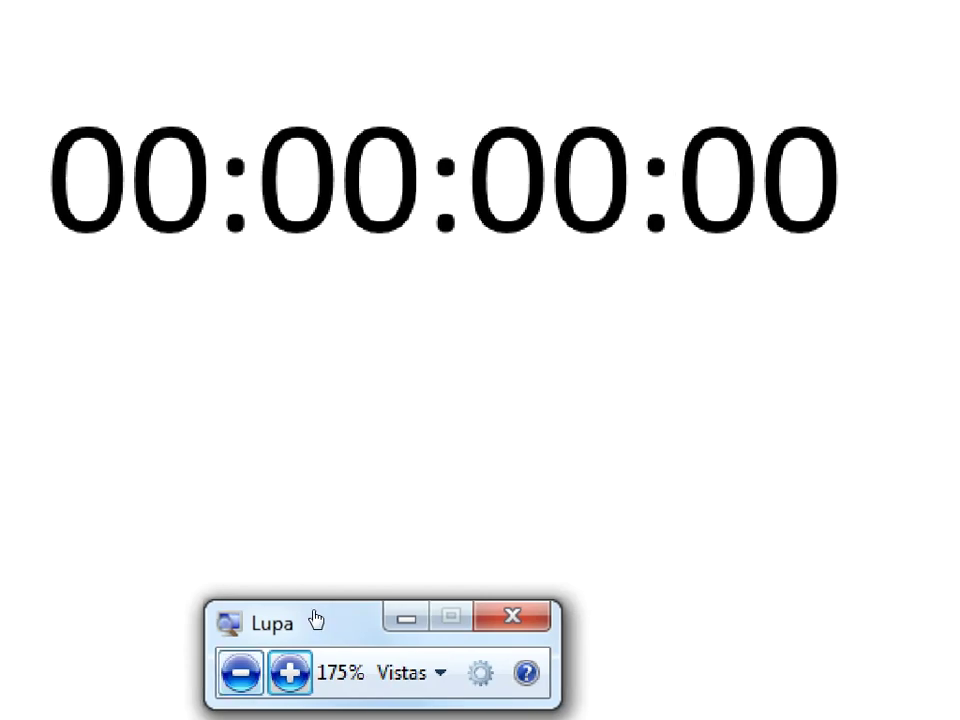
click(240, 672)
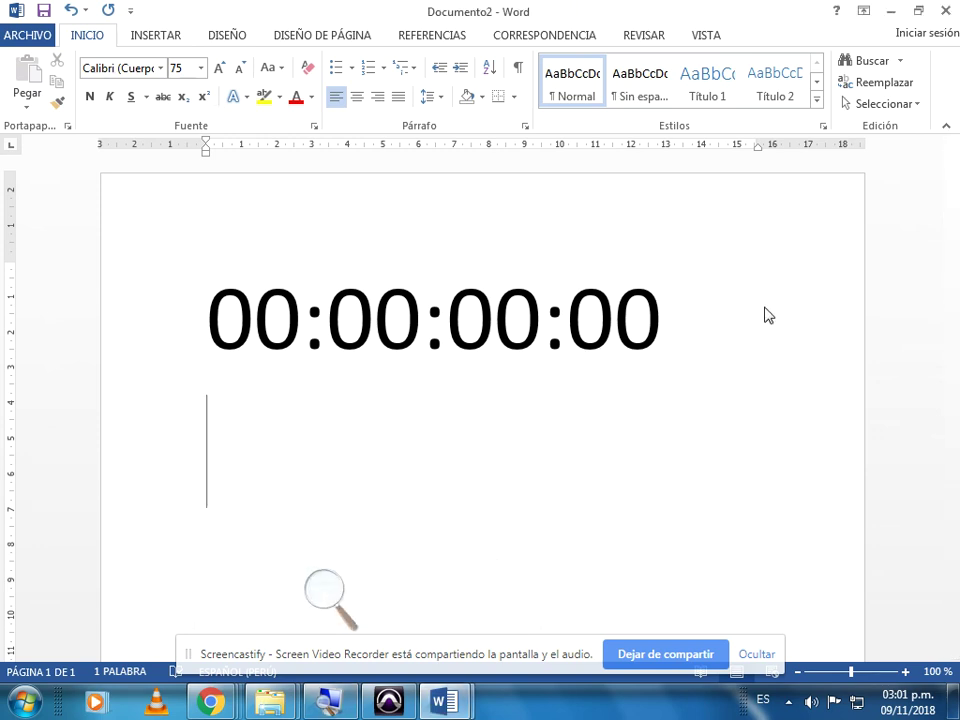
Step: Write the letters H, M, S and f beneath the timecode, spaced out to label its fields
text(H)
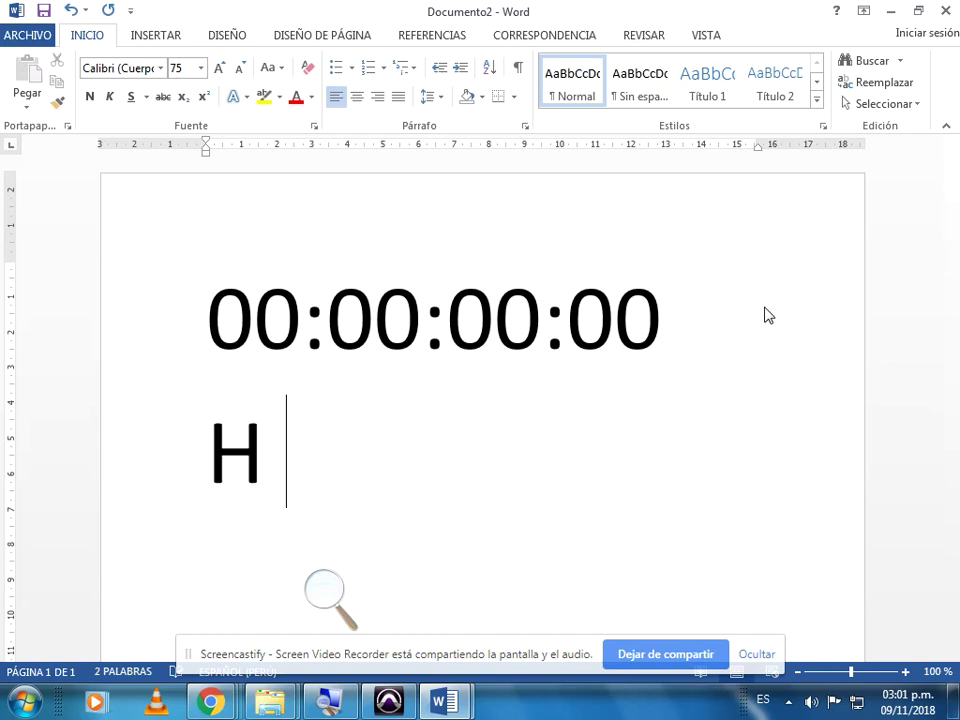
text(    M  S )
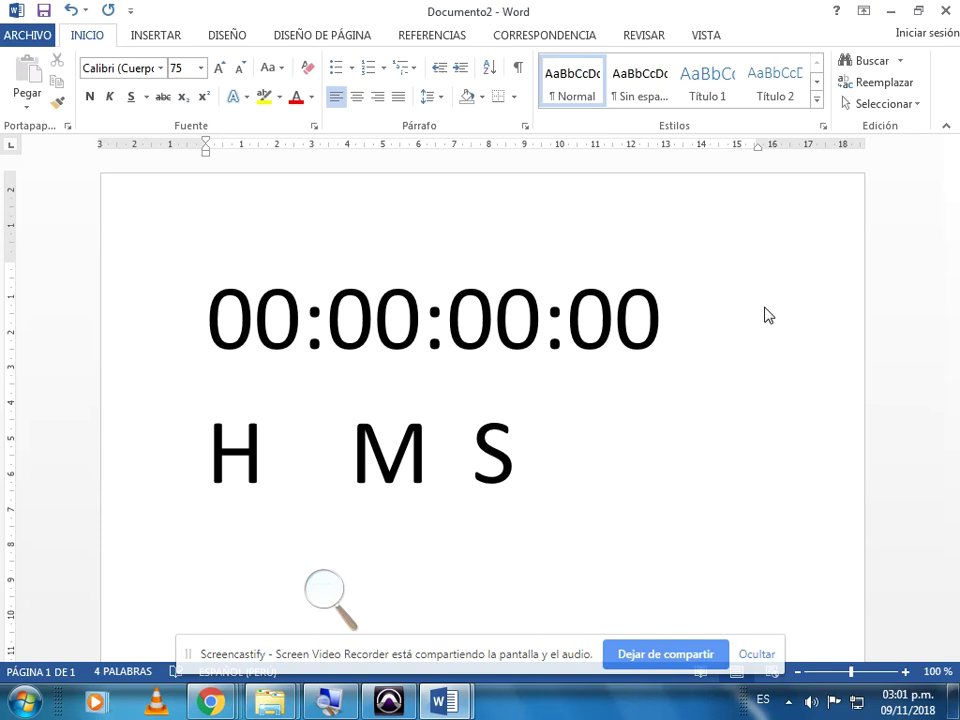
text(  f)
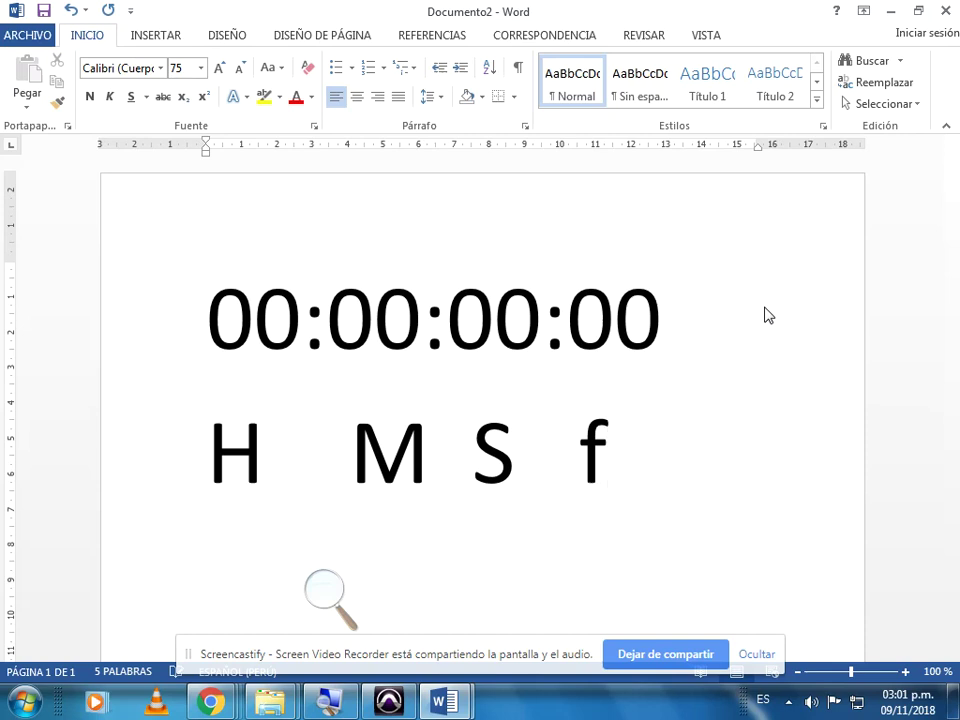
Step: Write the acronym S.M.P.T.E. on a new line below the H, M, S and f labels
key(Return)
text(s)
key(BackSpace)
text(A)
key(BackSpace)
text(S.M)
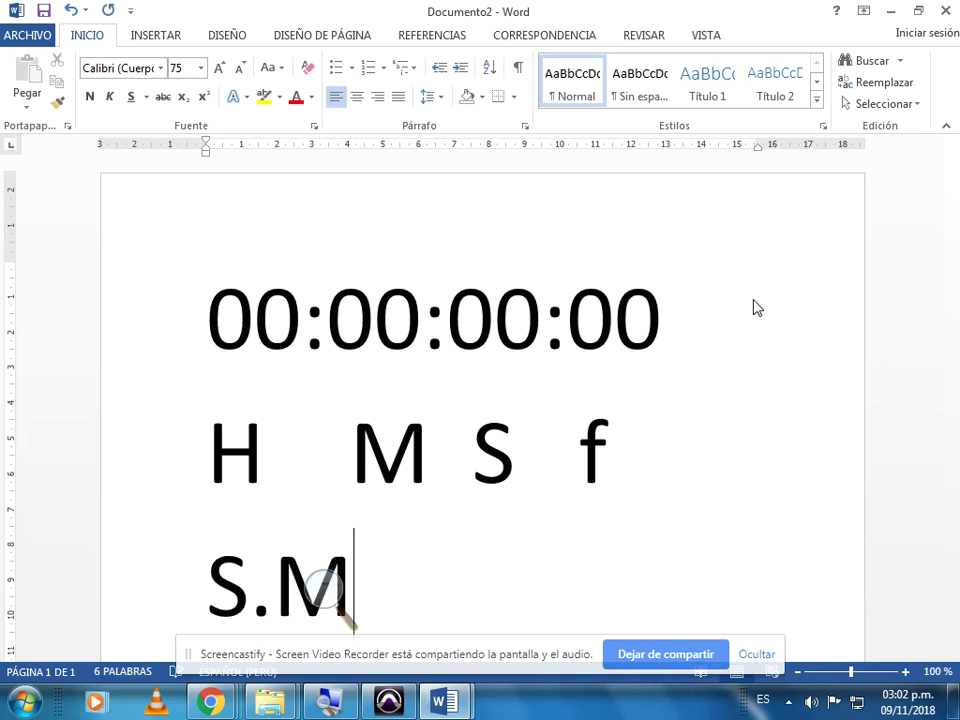
text(.P.T.R.)
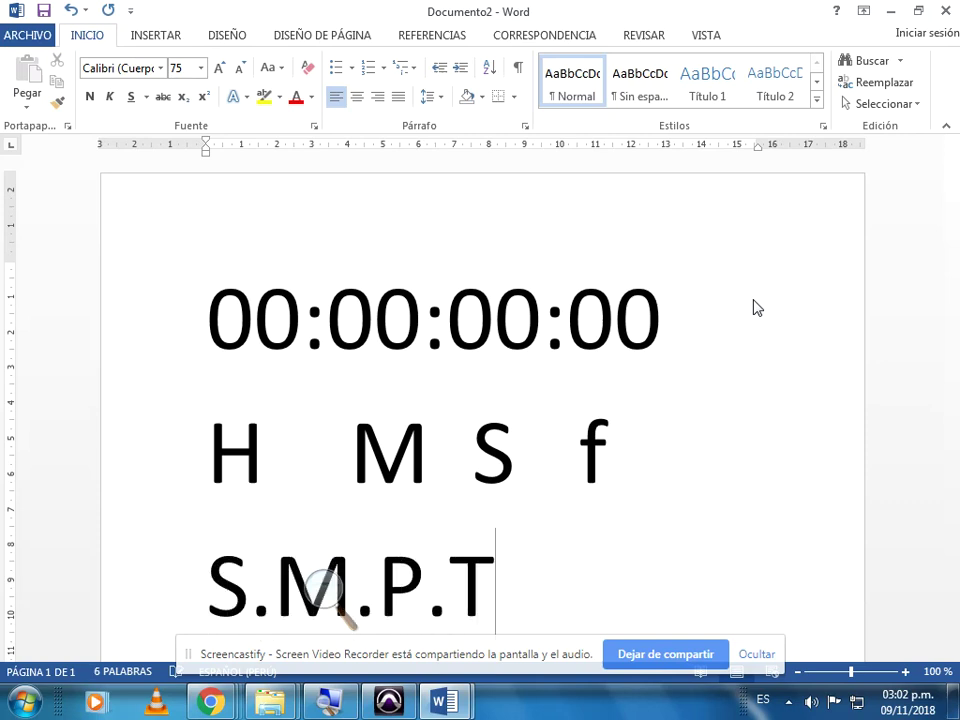
key(BackSpace)
key(BackSpace)
key(BackSpace)
text(E.)
scroll(681, 289, down, 1)
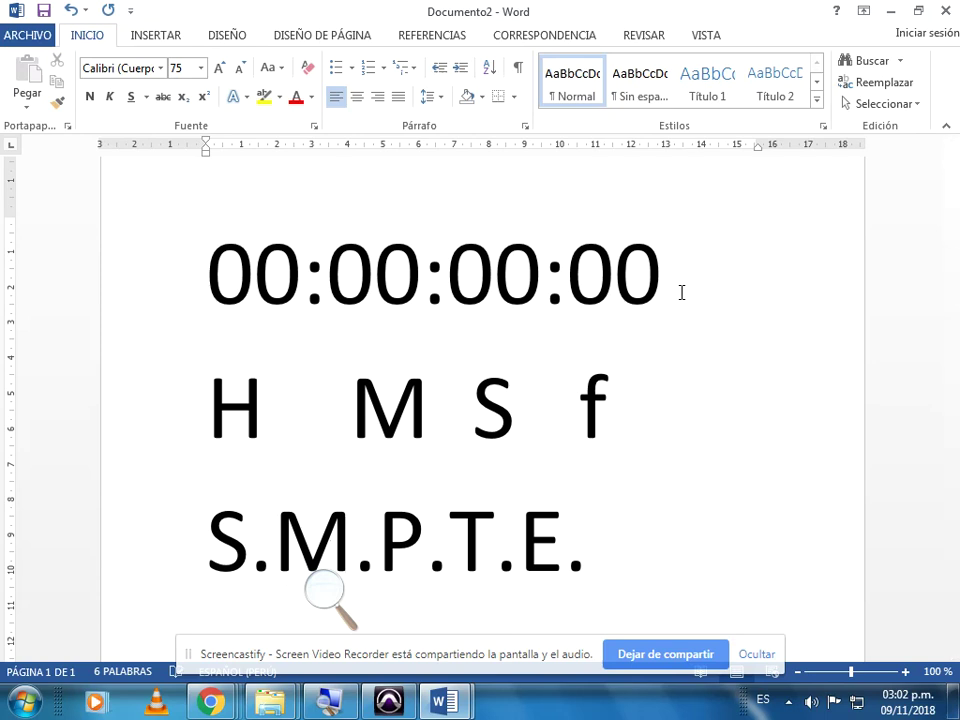
Step: Switch to Pro Tools and set the main counter to Bars|Beats
click(392, 704)
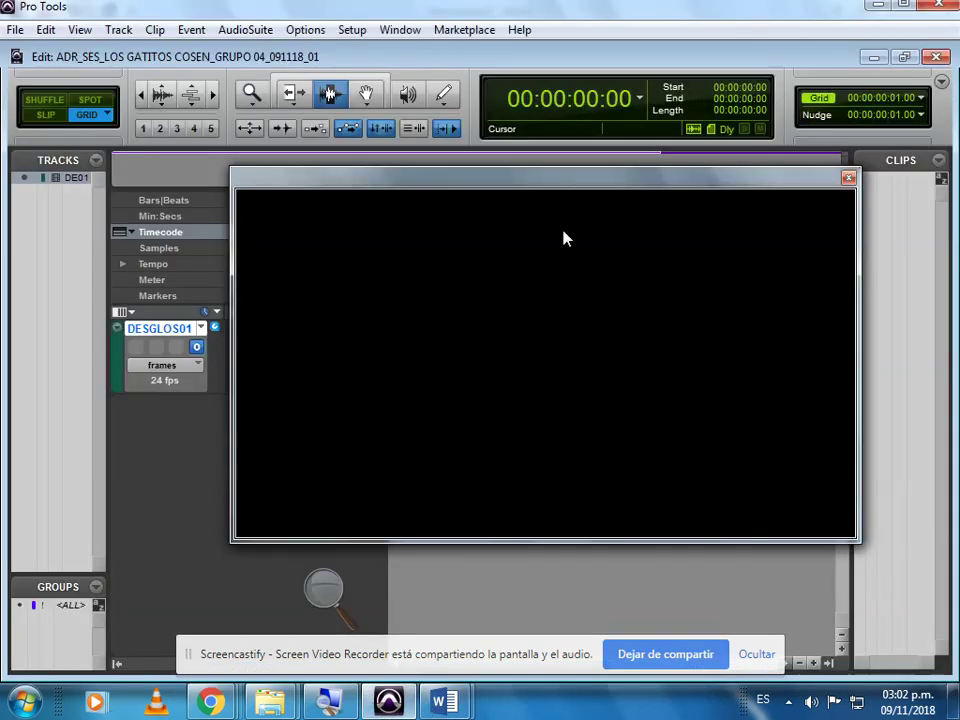
click(640, 100)
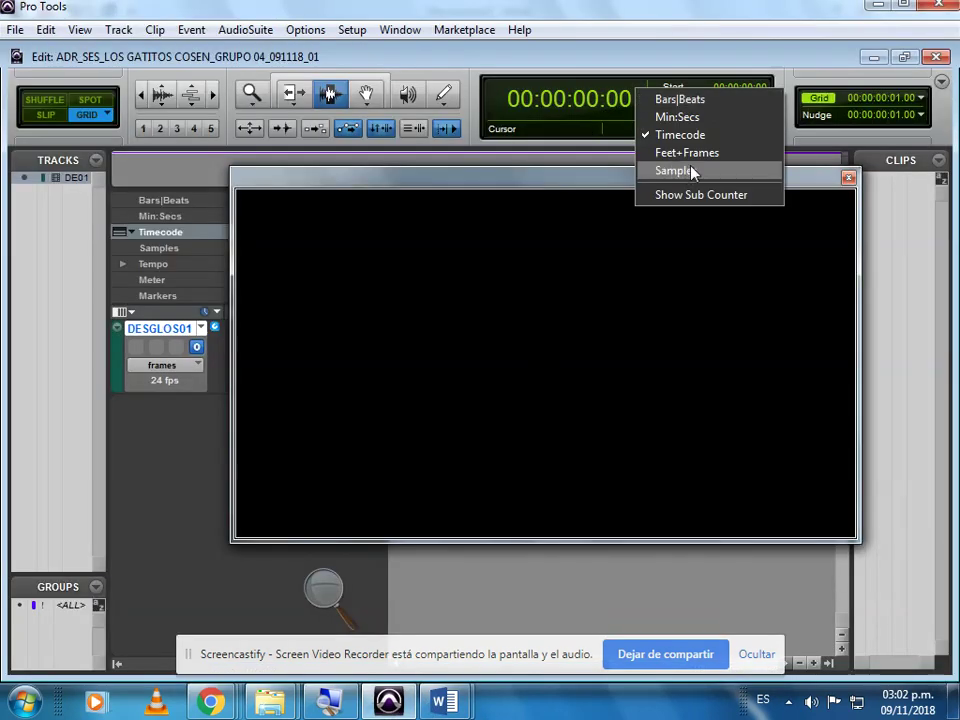
click(668, 100)
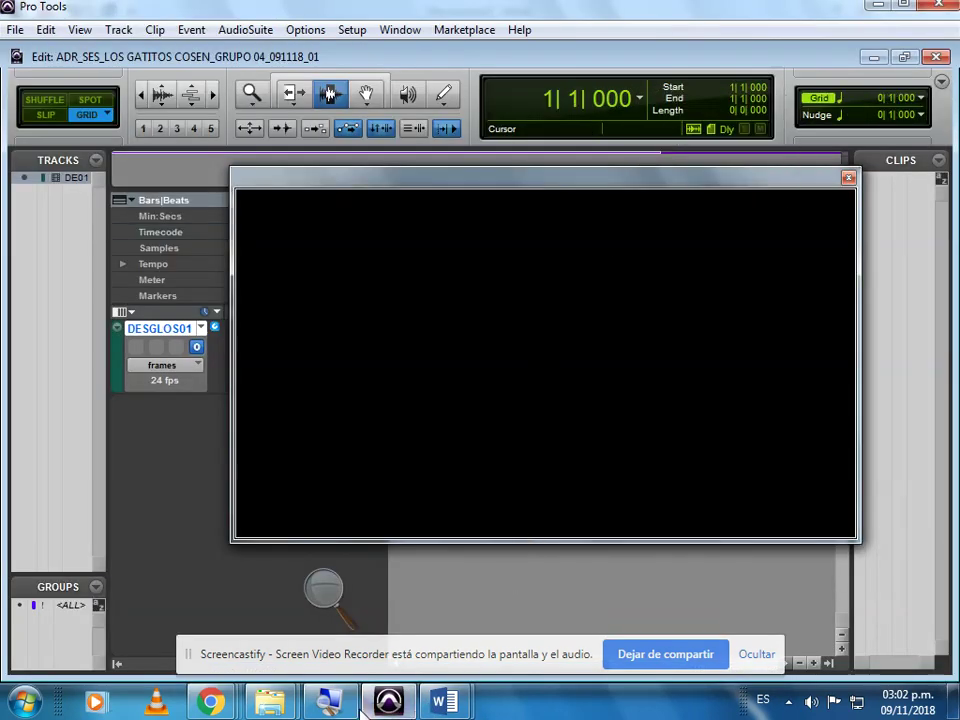
Step: Magnify the screen around the main counter with Lupa and set the counter to Feet+Frames
click(332, 602)
click(354, 603)
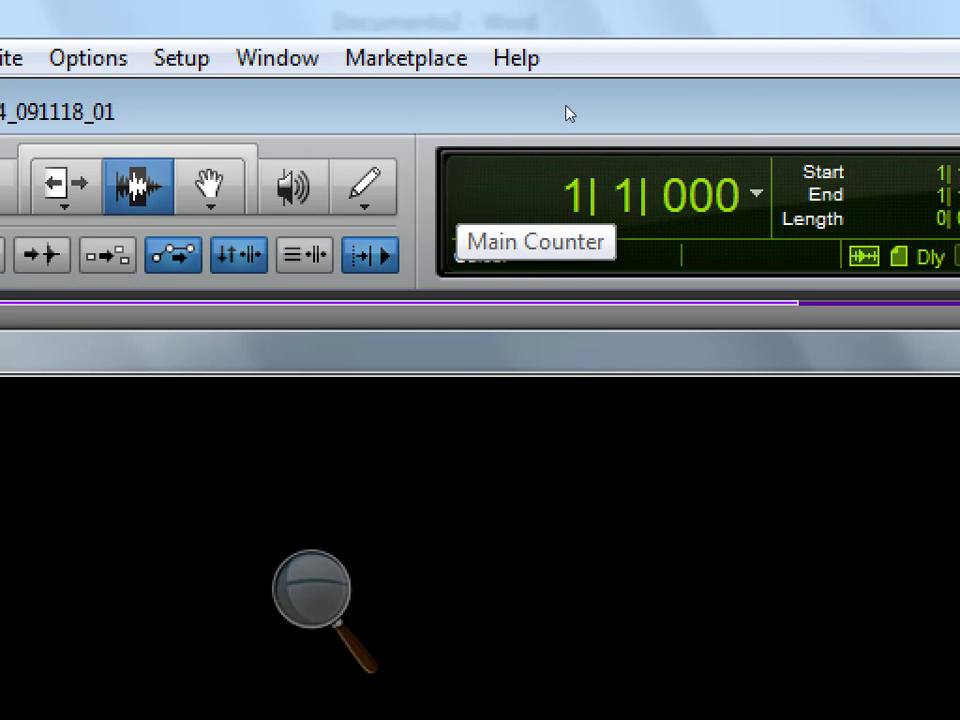
click(756, 193)
click(840, 302)
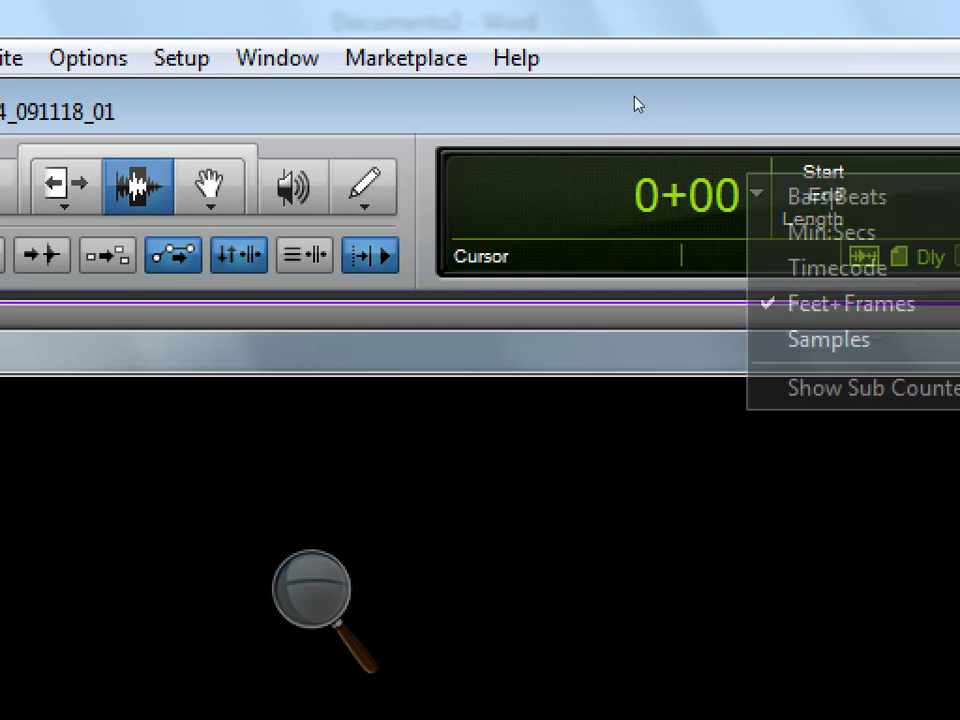
Step: Set the main counter to Samples and, for comparison, to Min:Secs
key(Down)
key(Return)
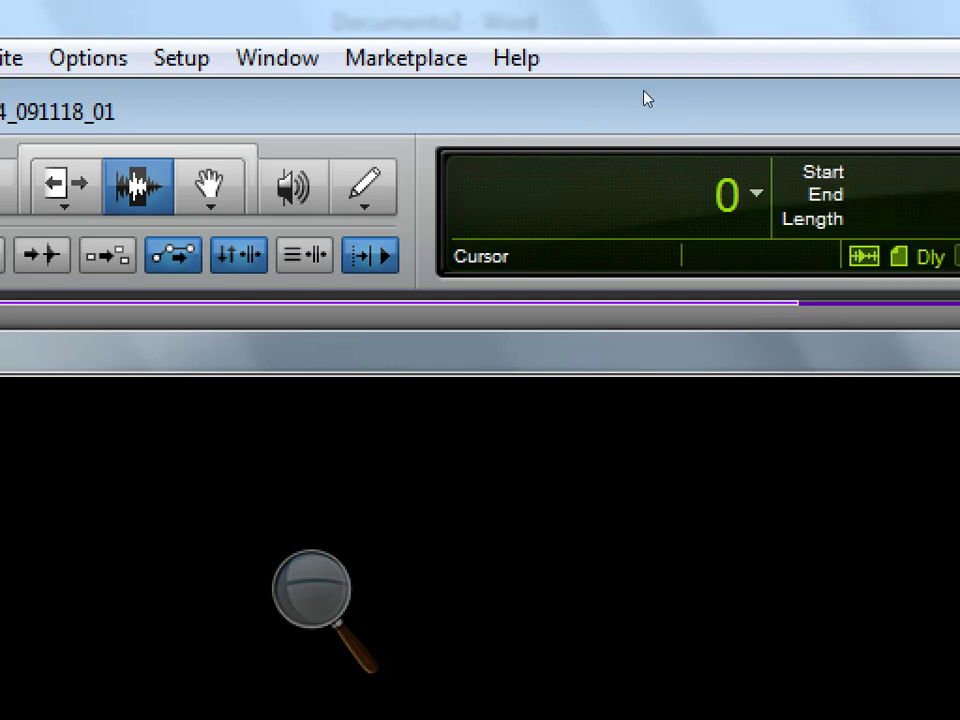
key(Down)
key(Down)
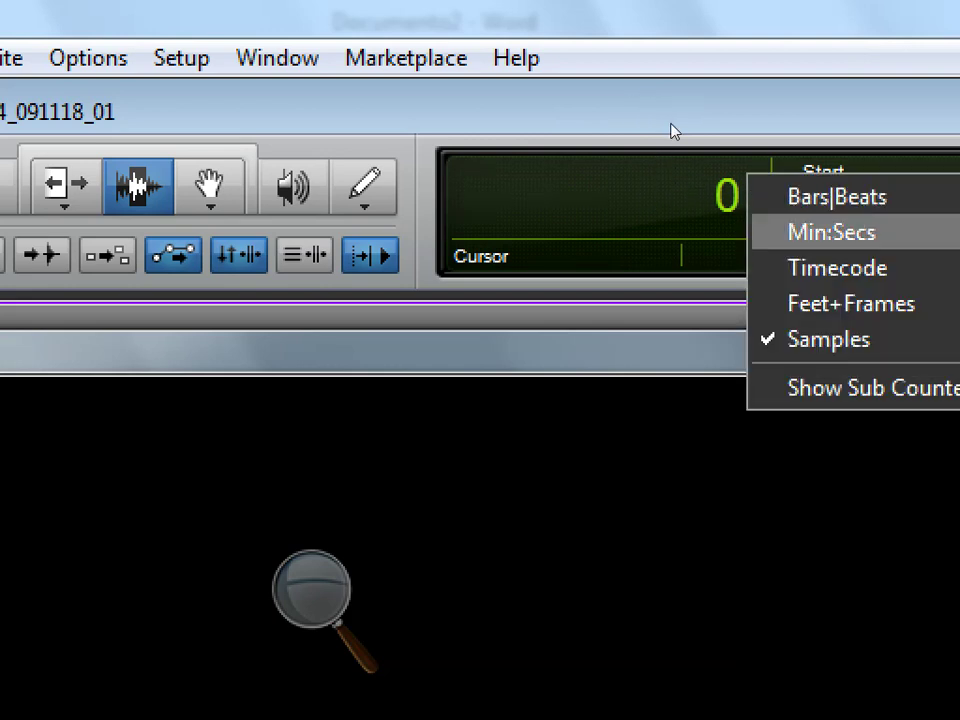
key(Return)
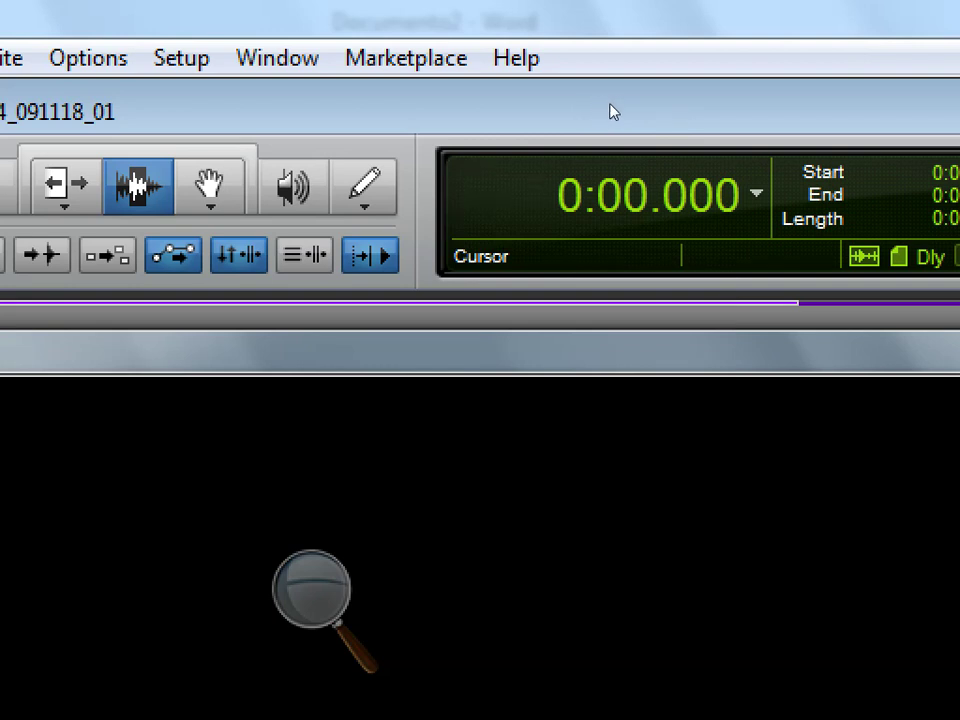
Step: Set the main counter to Timecode
key(Down)
key(Down)
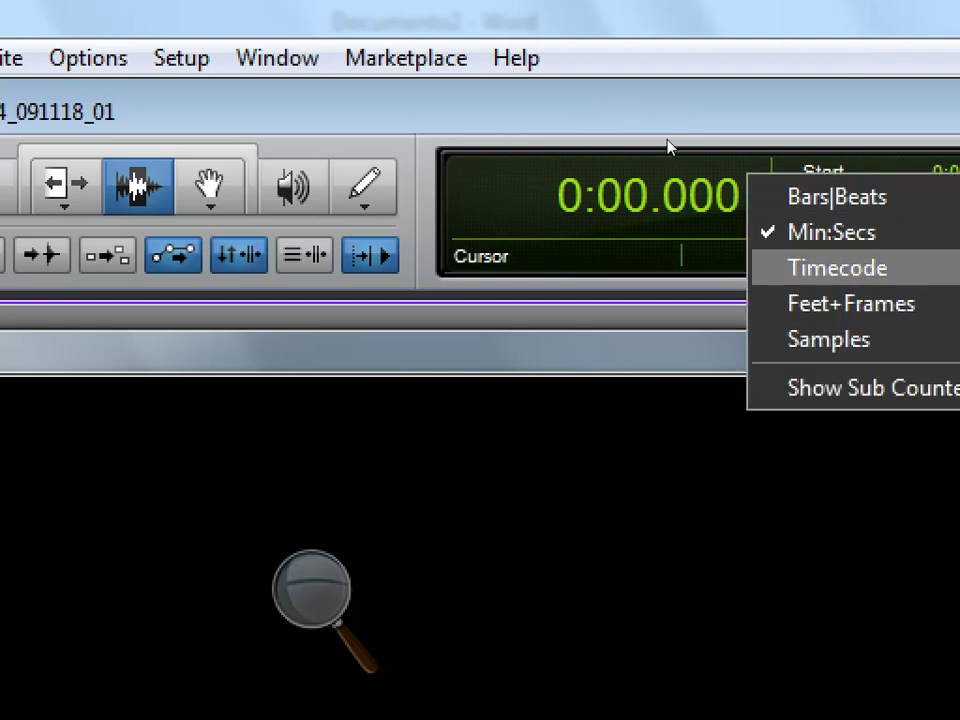
key(Return)
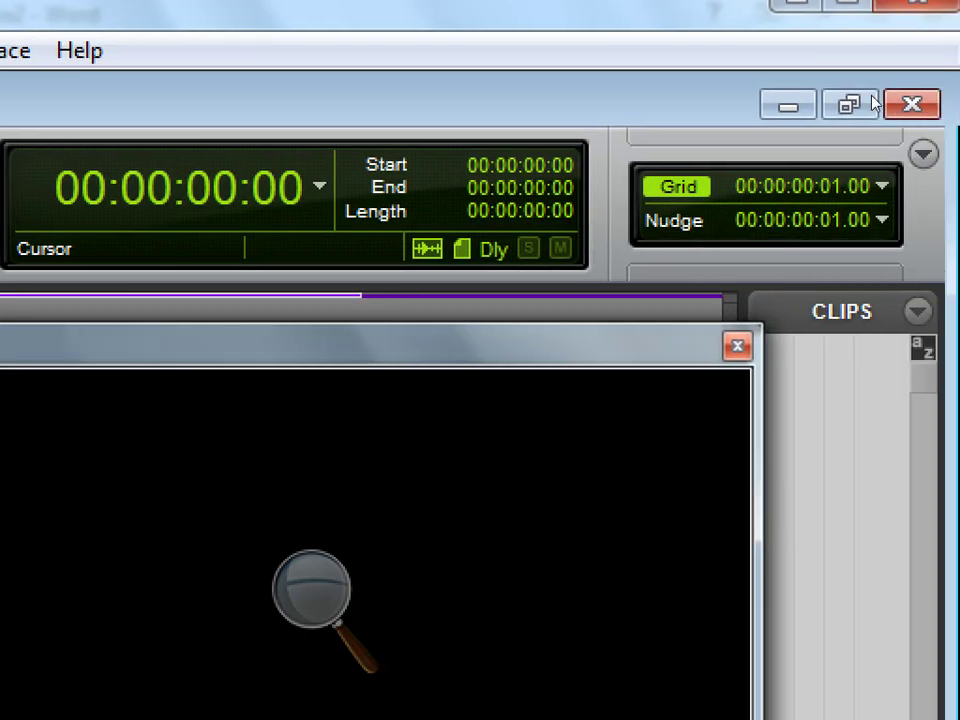
Step: Look through the grid value options and set the grid scale to Bars|Beats
click(845, 186)
key(Down)
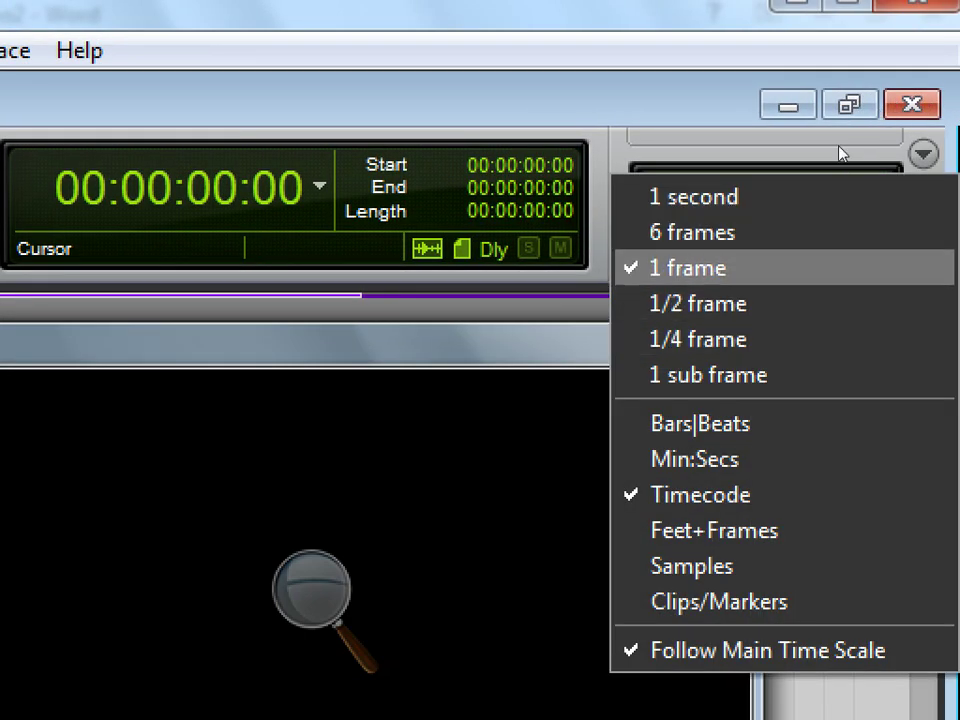
key(Down)
key(Down)
key(Down)
key(Down)
key(Down)
key(Down)
key(Up)
key(Up)
key(Up)
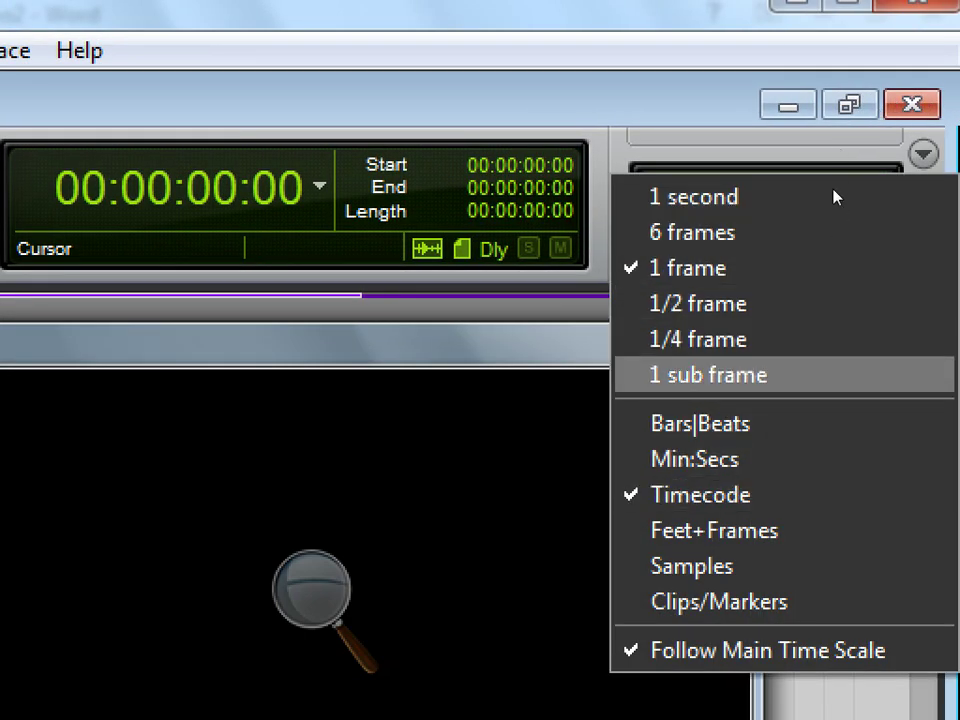
key(Down)
key(Down)
key(Up)
key(Return)
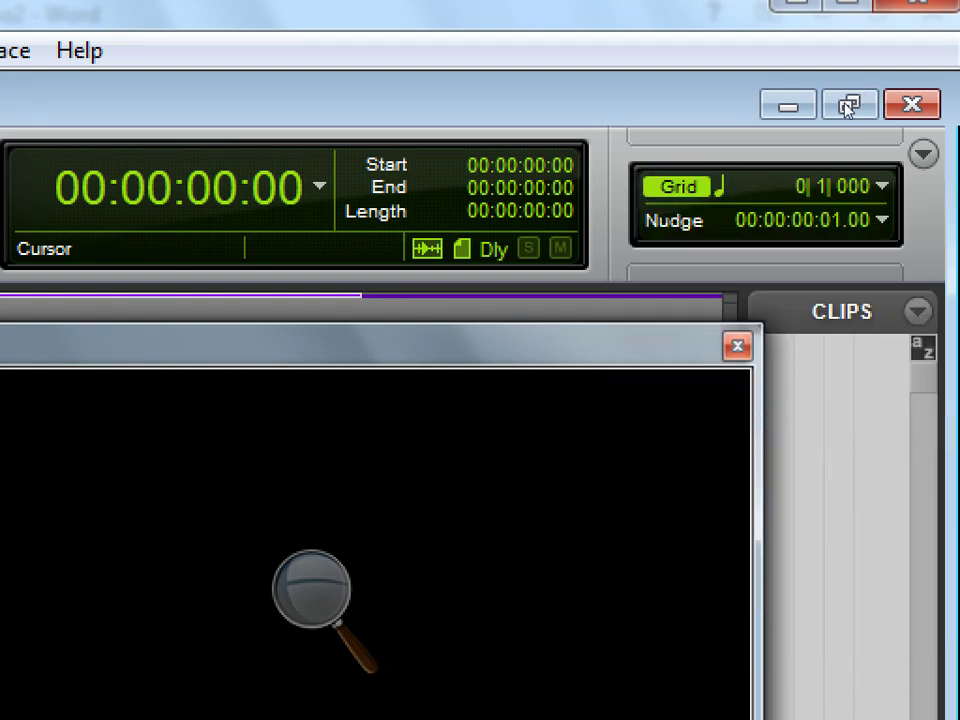
Step: Magnify the grid and nudge display further and return the grid scale to Timecode with a 1 frame value
key(super+plus)
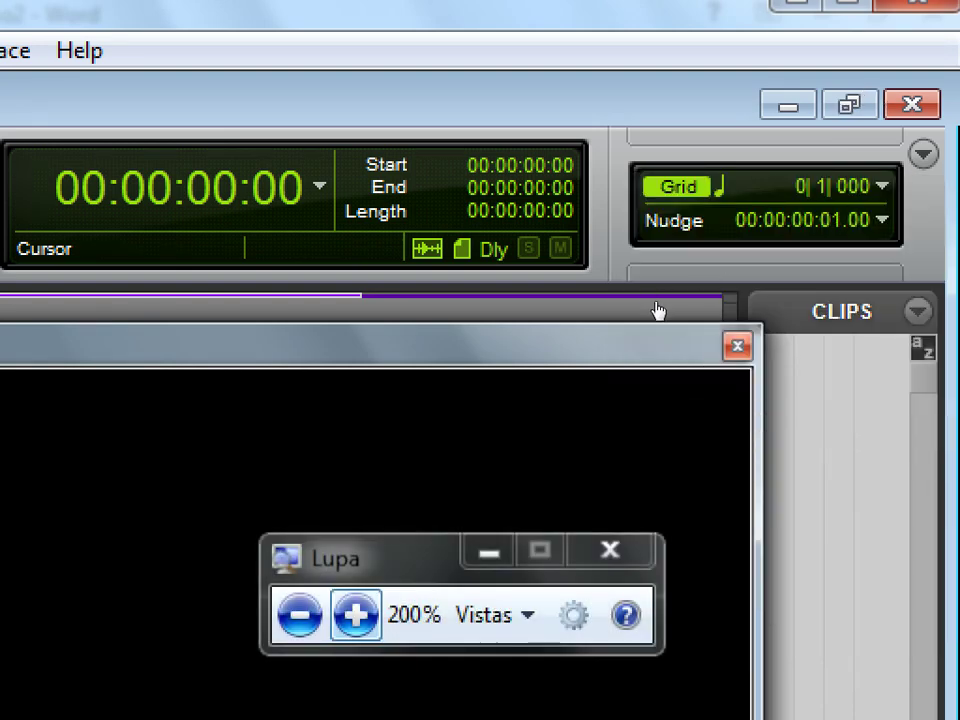
key(super+plus)
key(super+plus)
key(super+plus)
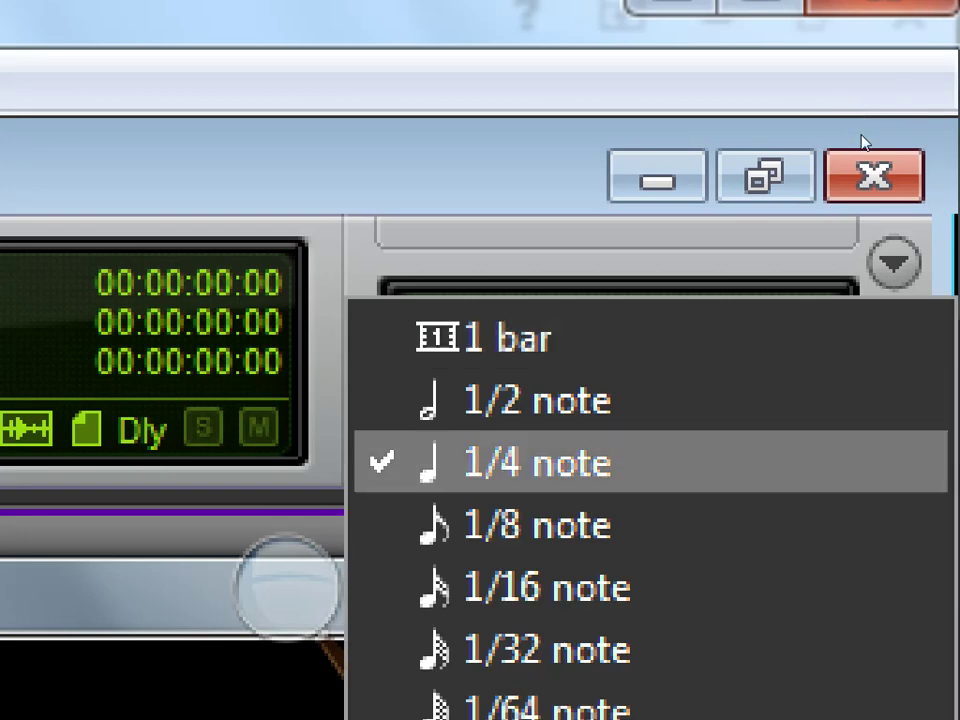
key(Up)
key(Return)
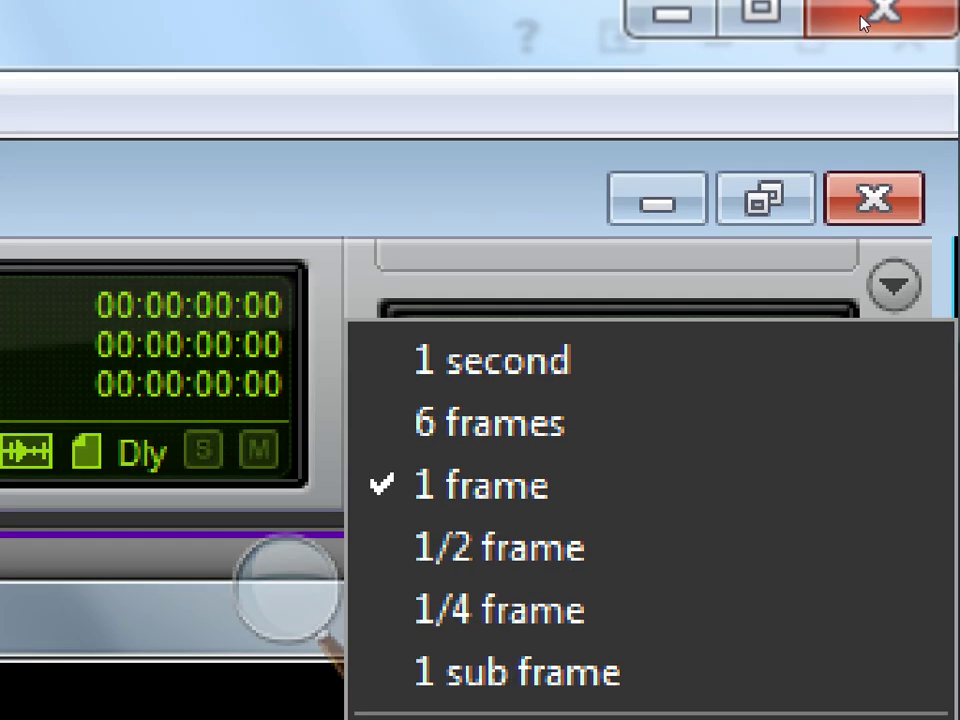
key(Escape)
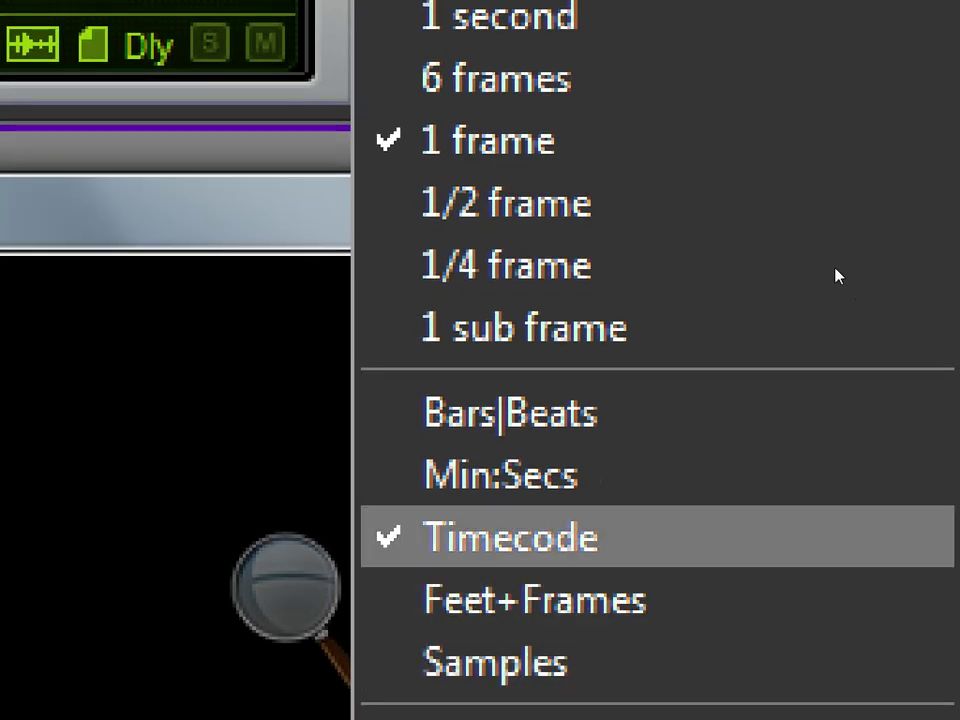
Step: Set the nudge scale to Timecode with a value of 1 frame
key(Return)
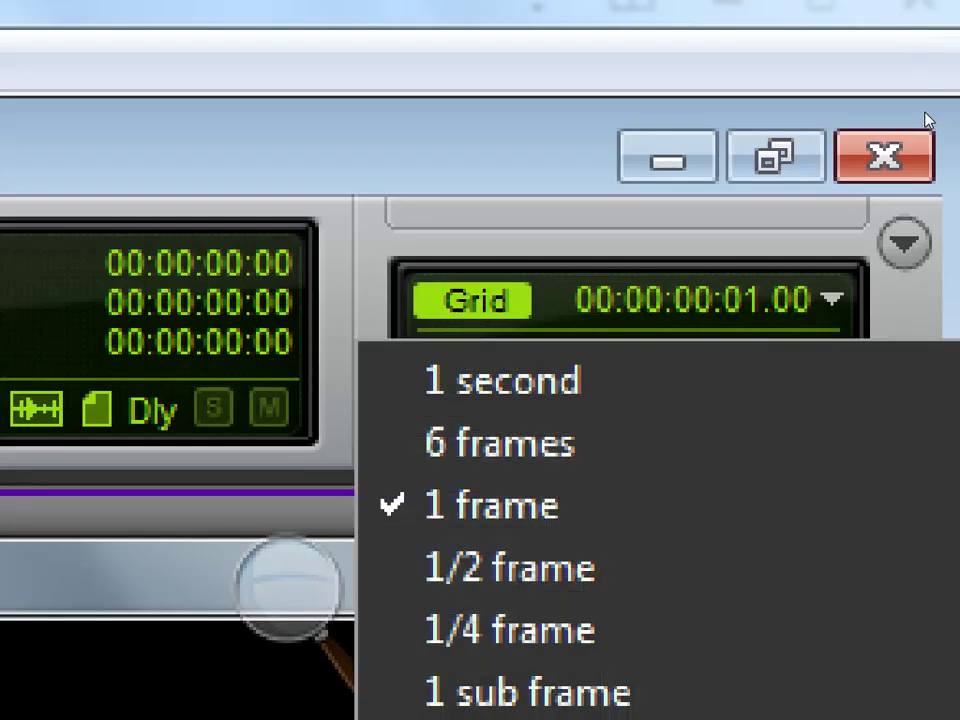
key(Down)
key(Down)
key(Down)
key(Down)
key(Down)
key(Up)
key(Up)
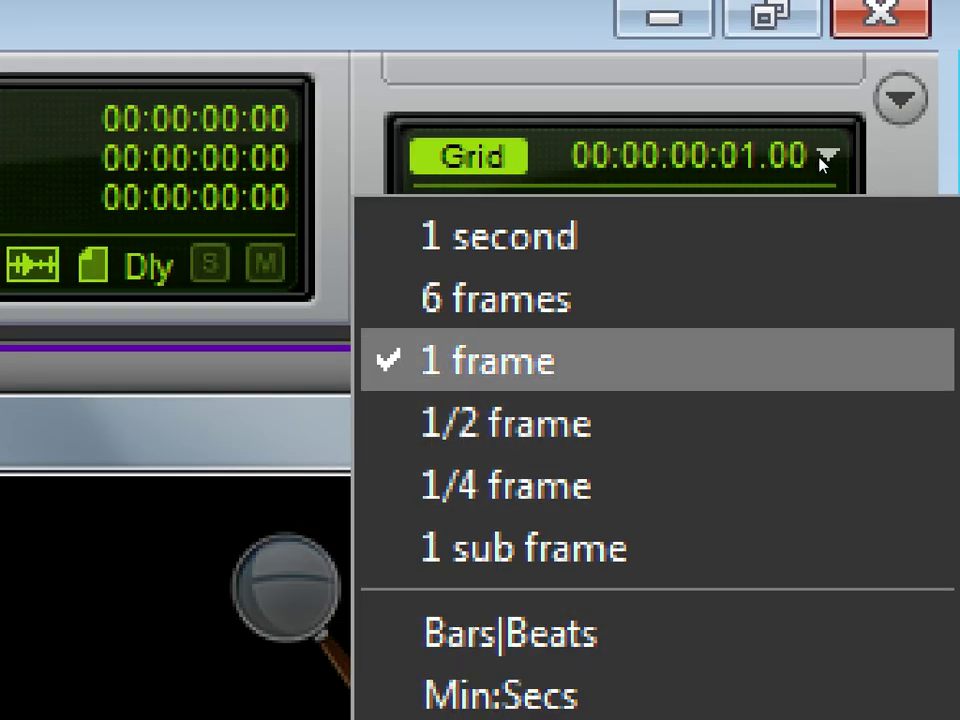
key(Return)
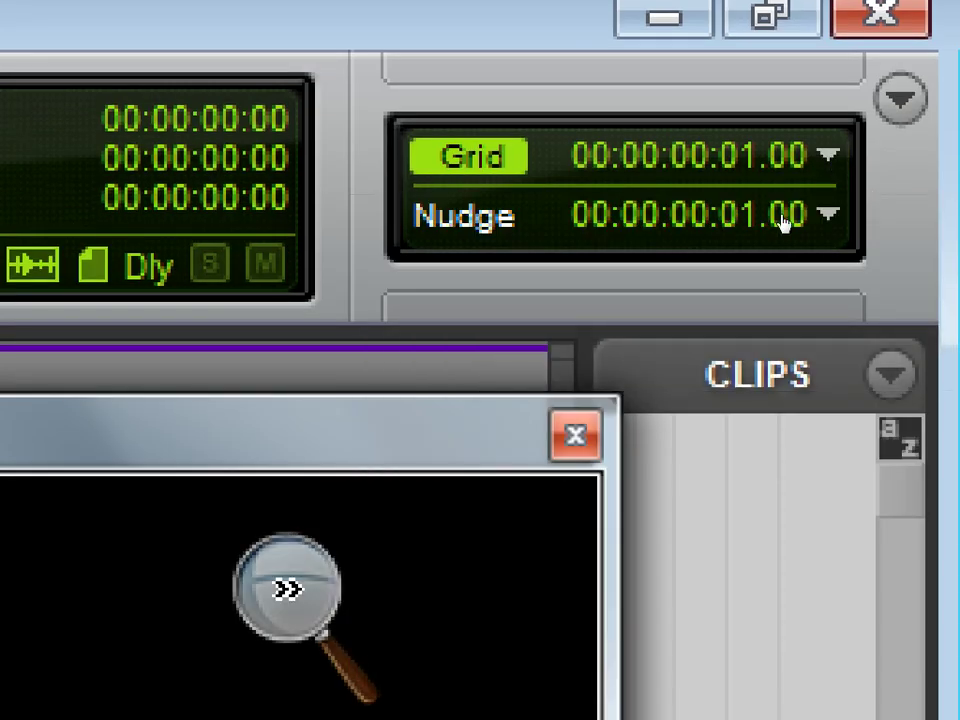
Step: Examine the frame rate of the DESGLOS01 video track under magnification, and restore the normal screen size
key(super+minus)
key(super+minus)
key(super+plus)
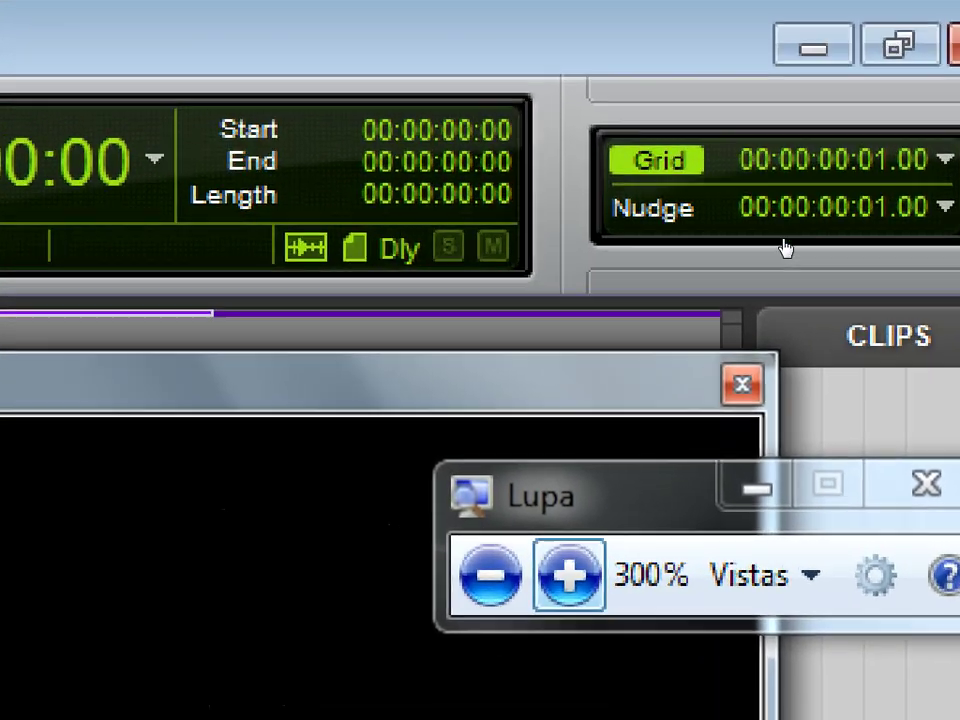
key(super+minus)
key(super+minus)
key(super+minus)
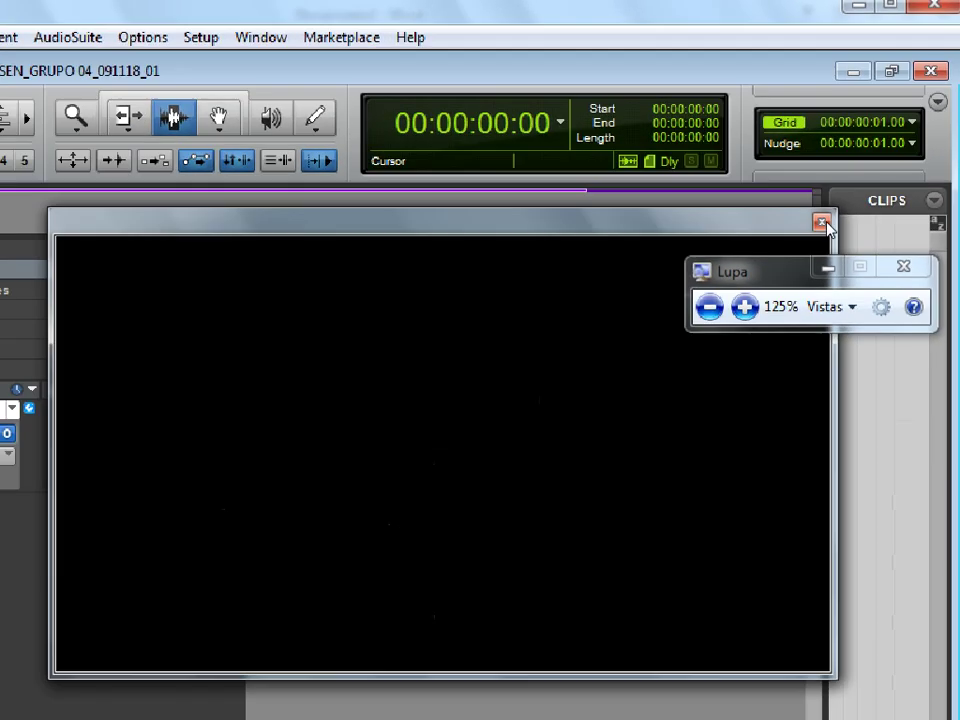
click(736, 494)
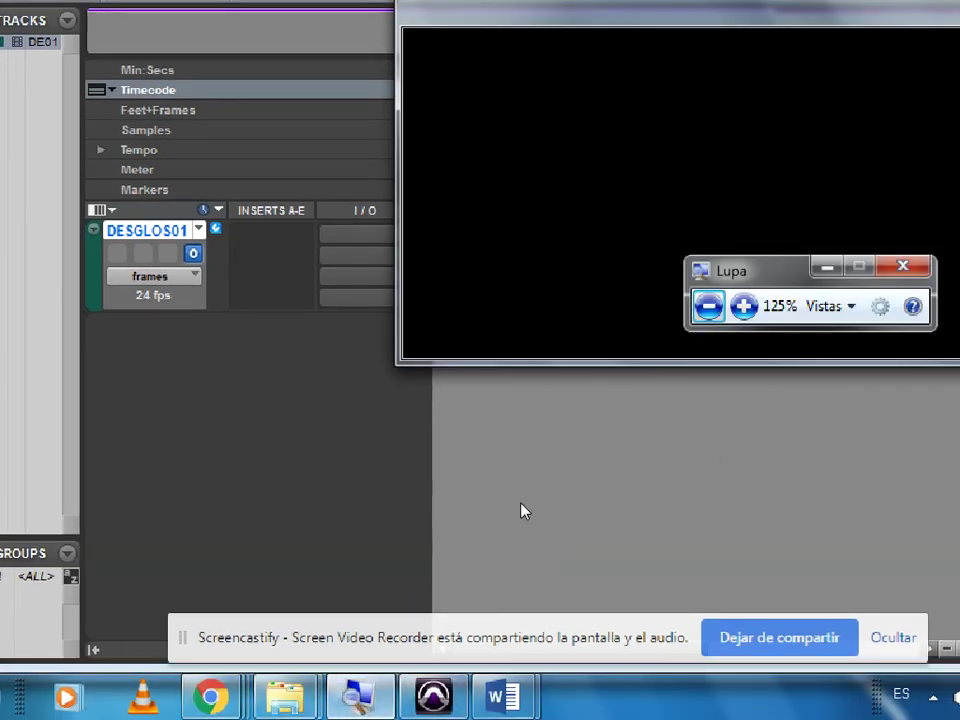
key(super+plus)
key(super+plus)
key(super+plus)
key(super+plus)
key(super+plus)
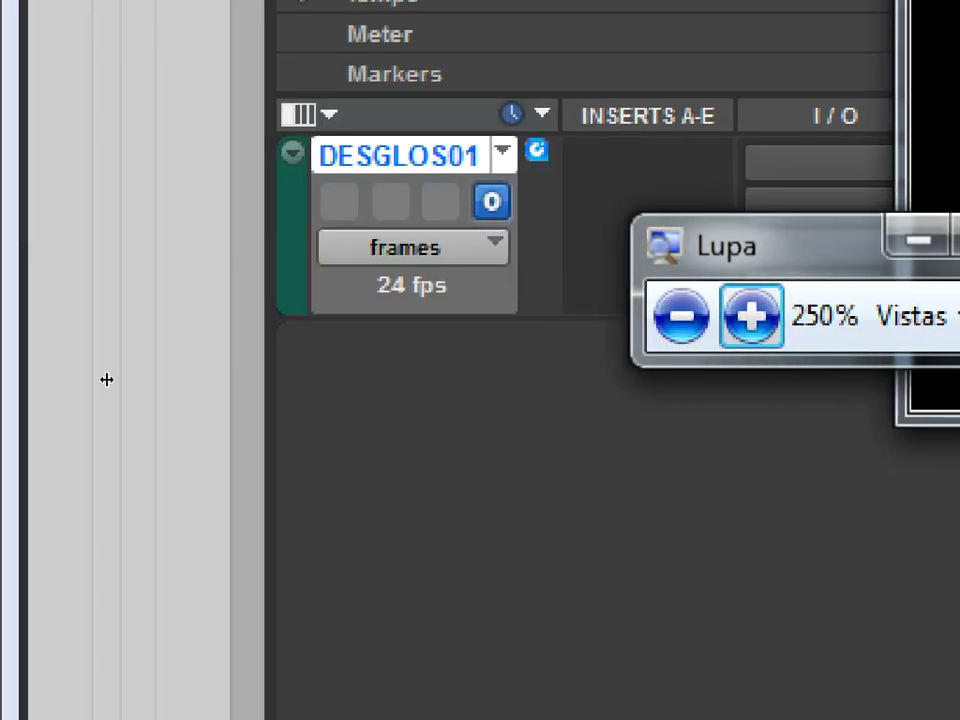
key(super+minus)
key(super+minus)
key(super+minus)
key(super+minus)
key(super+minus)
key(super+minus)
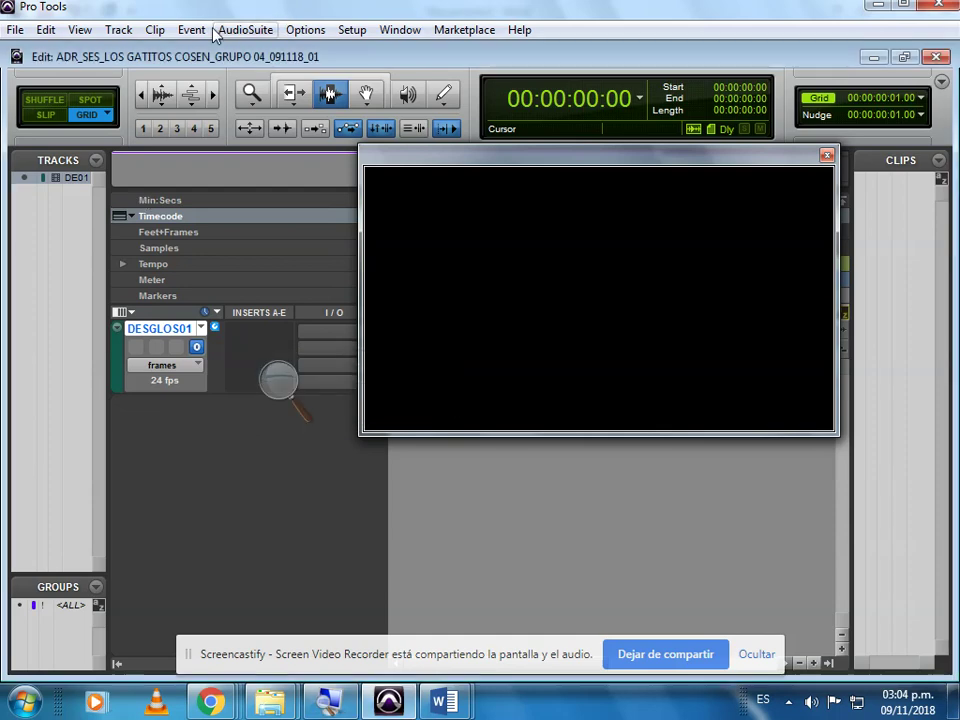
Step: Open Session Setup, shift its window down, and magnify it to review the available Timecode Rate options
key(ctrl+KP_2)
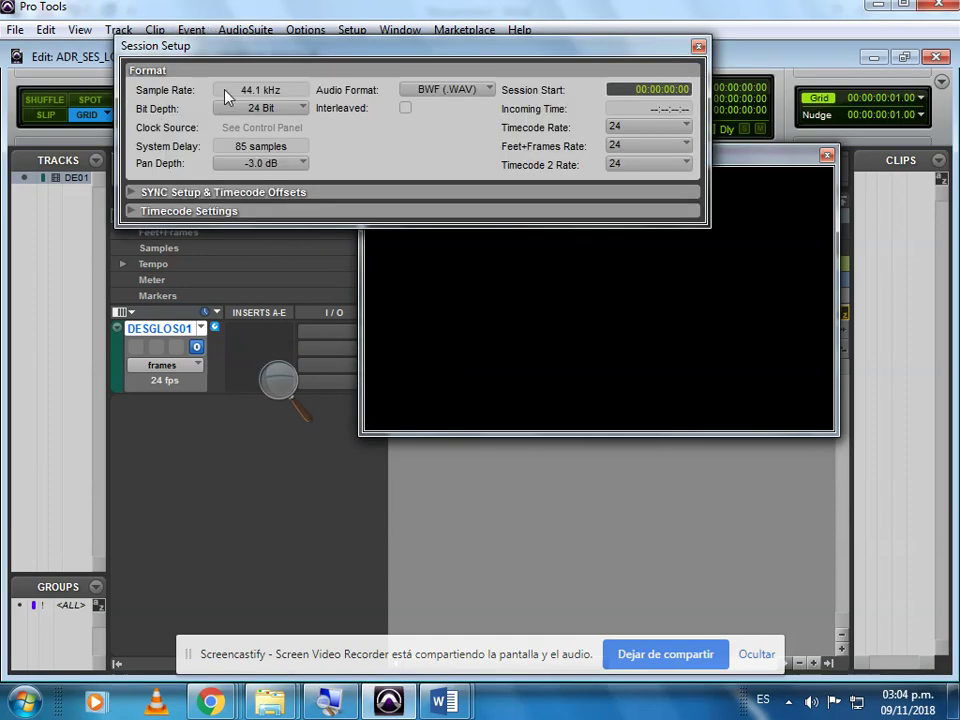
drag(248, 60, 262, 117)
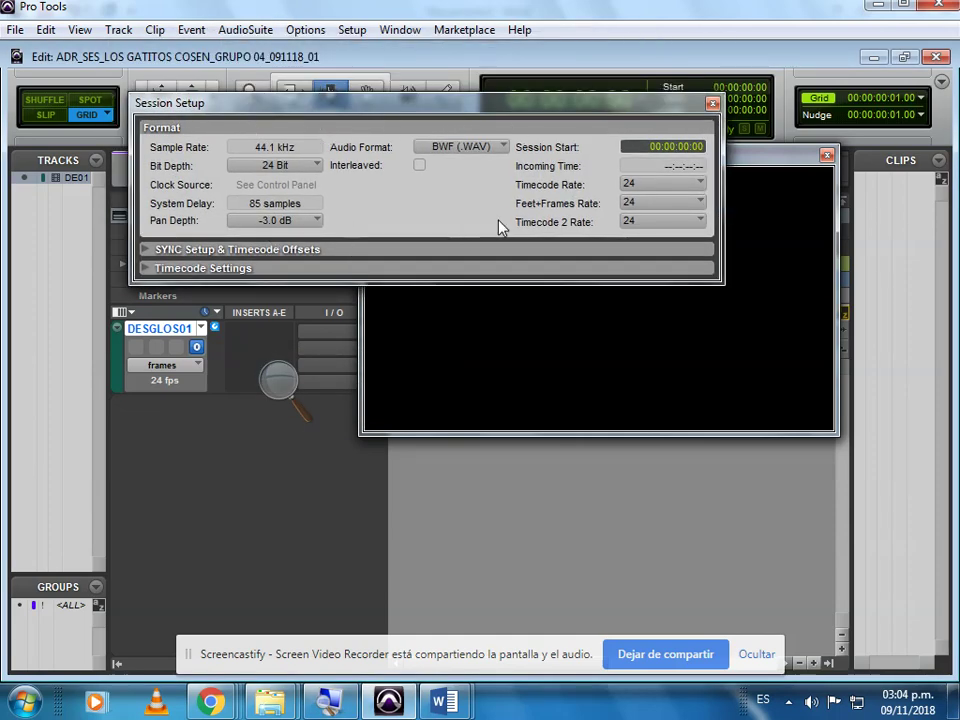
click(276, 394)
click(300, 392)
click(300, 392)
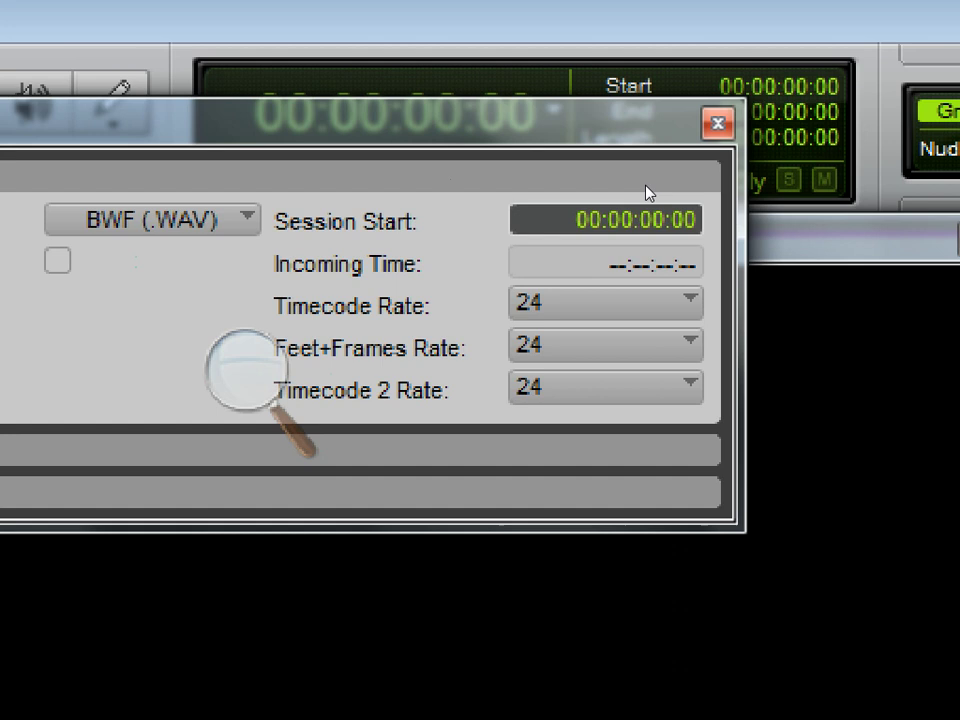
click(507, 293)
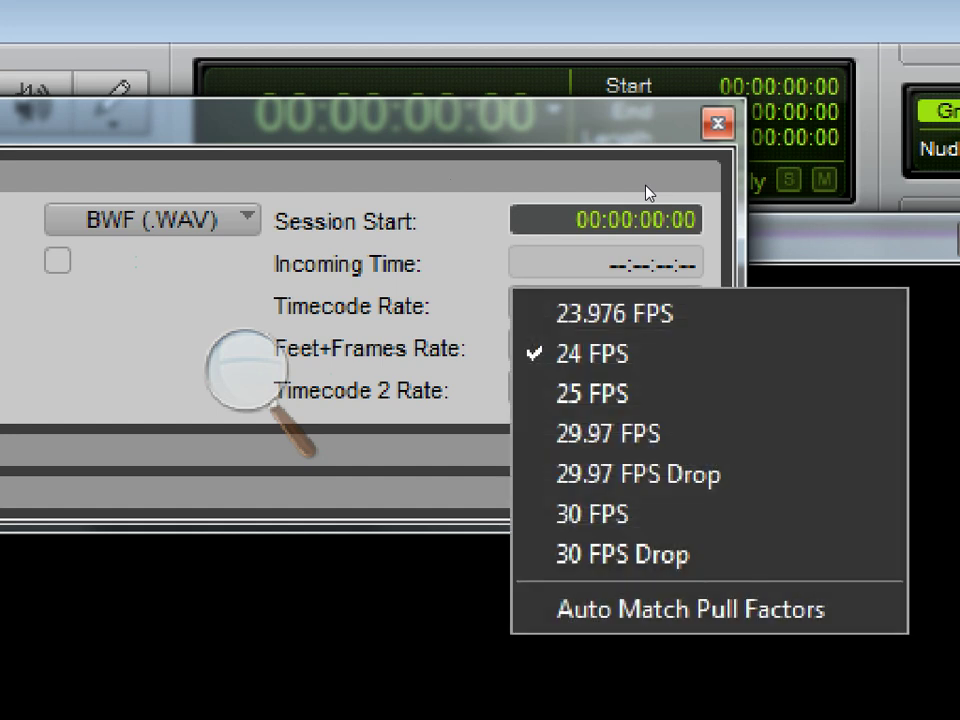
key(Down)
key(Up)
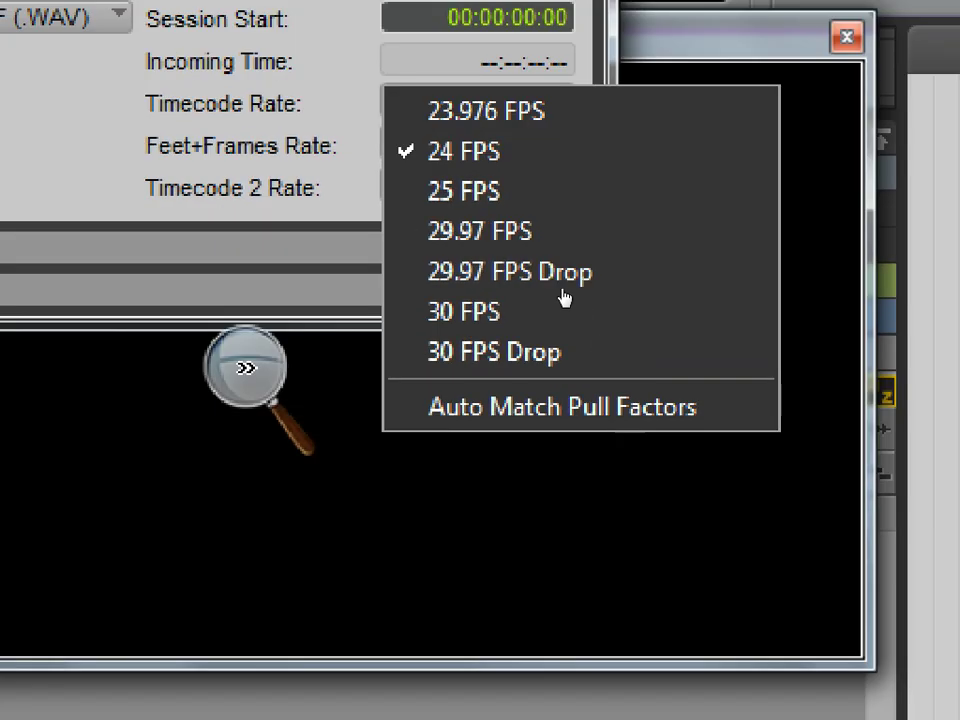
Step: Set the session's Timecode Rate to 29.97 FPS and compare it with the DESGLOS01 track's frame rate under magnification
key(super+minus)
key(super+minus)
key(super+minus)
key(super+minus)
key(super+minus)
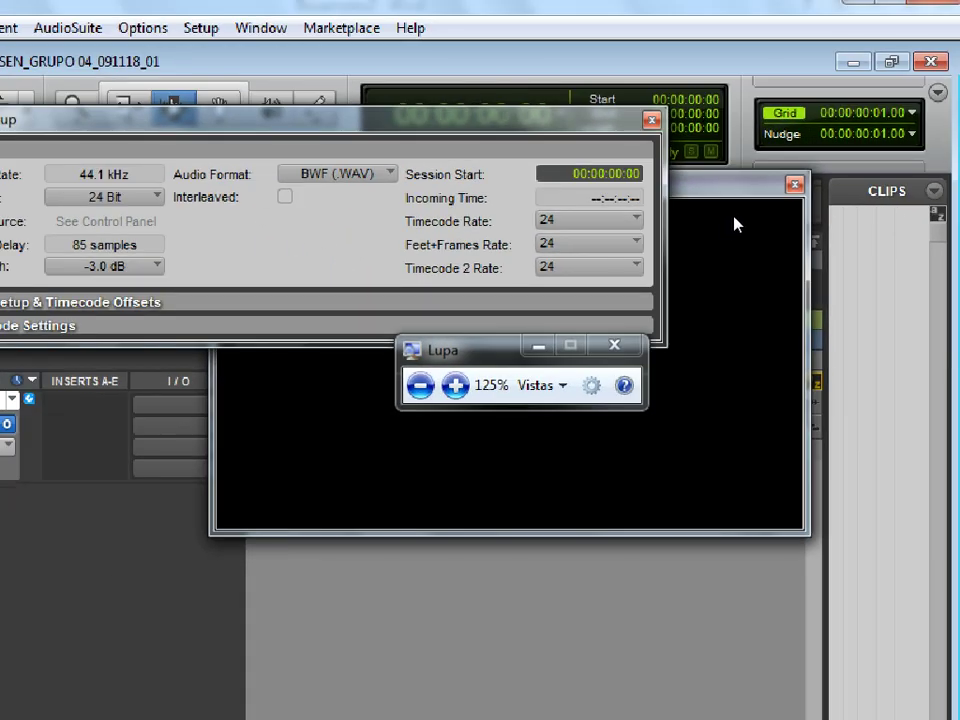
click(630, 221)
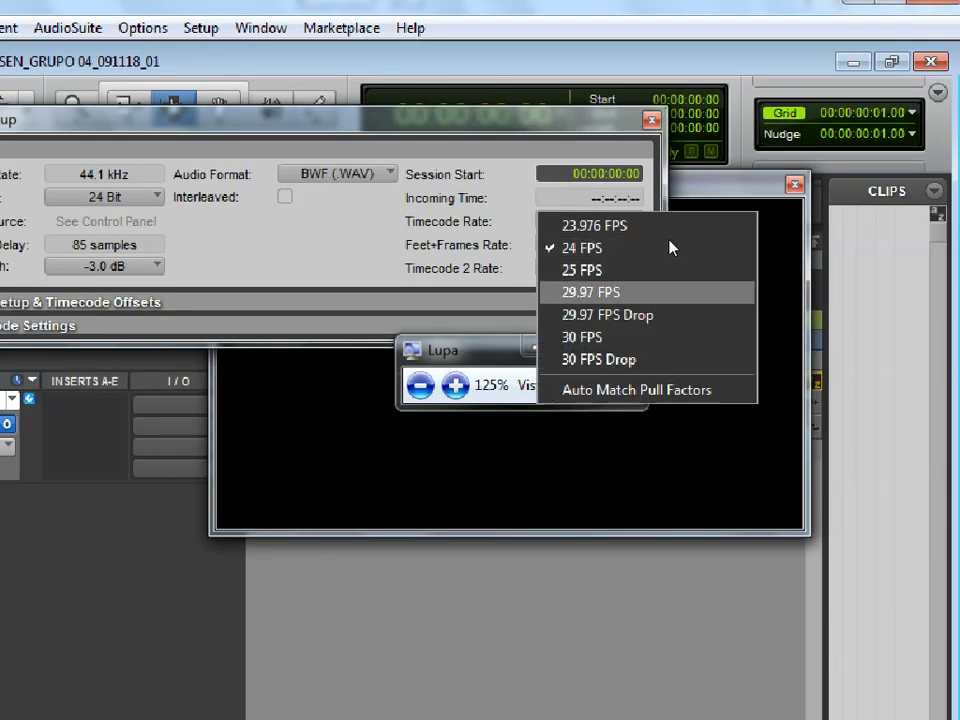
click(595, 292)
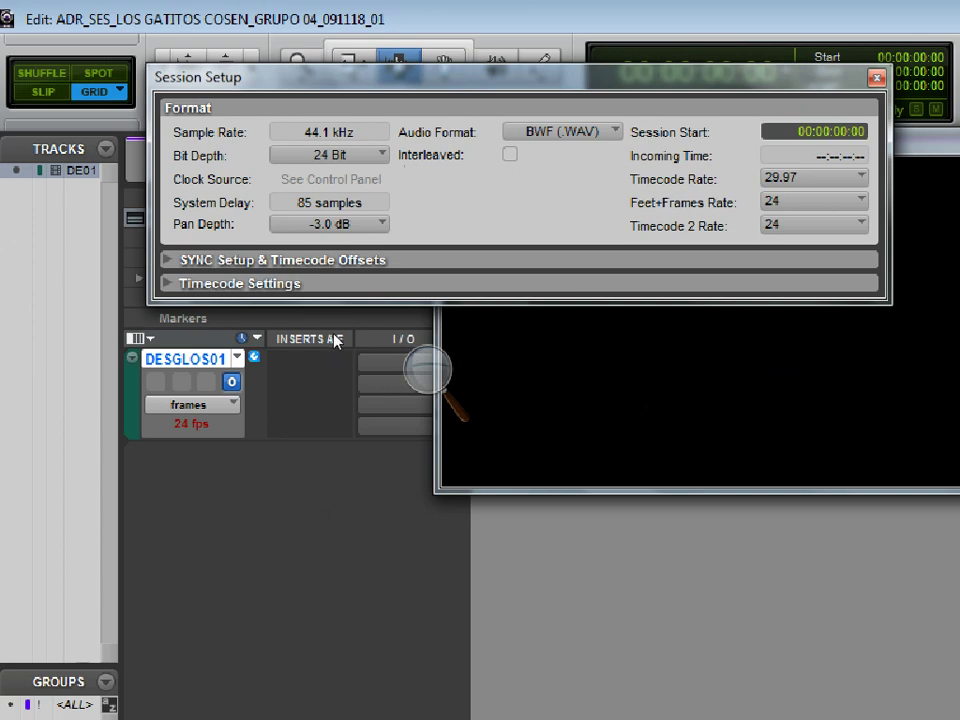
key(super+plus)
key(super+plus)
key(super+plus)
key(super+plus)
key(super+plus)
key(super+plus)
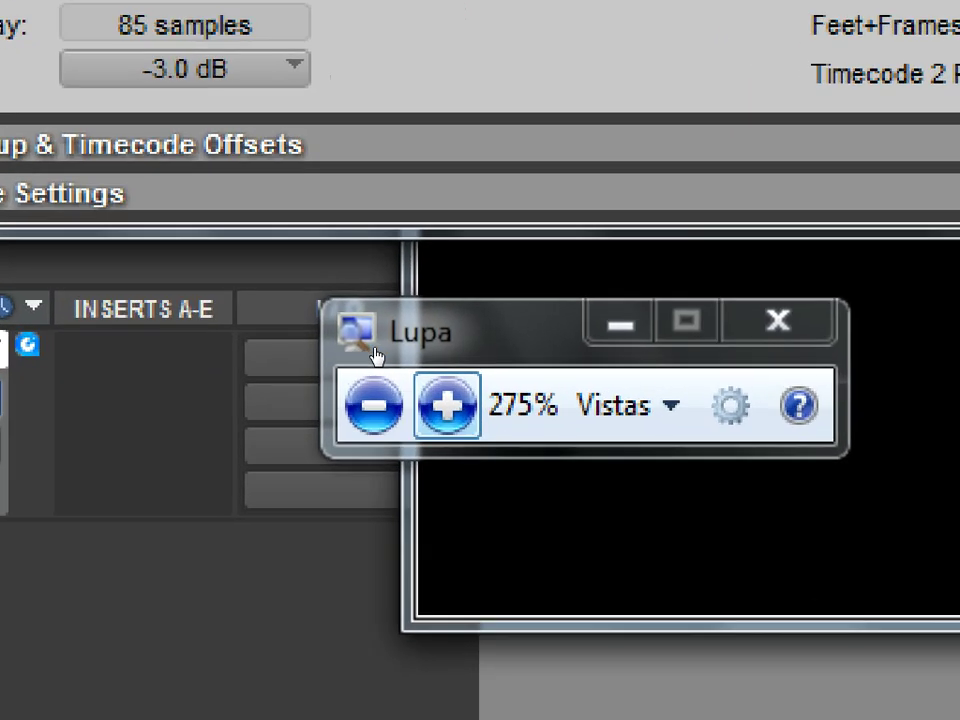
key(super+plus)
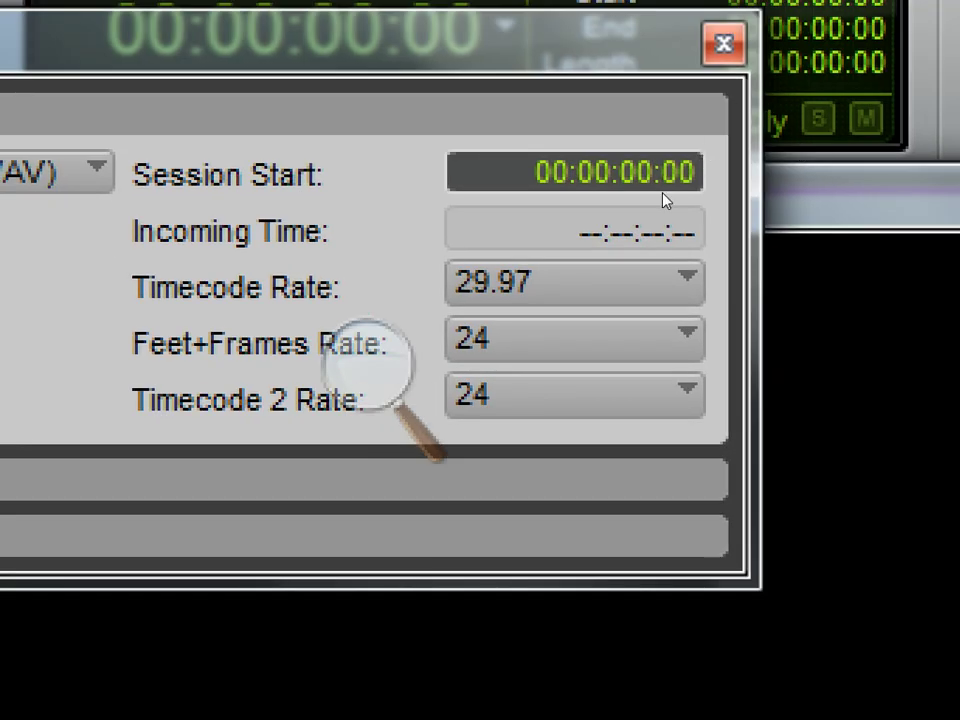
Step: Set the session's Timecode Rate to 24 FPS to match the video track, and reduce the magnification to 125%
click(665, 200)
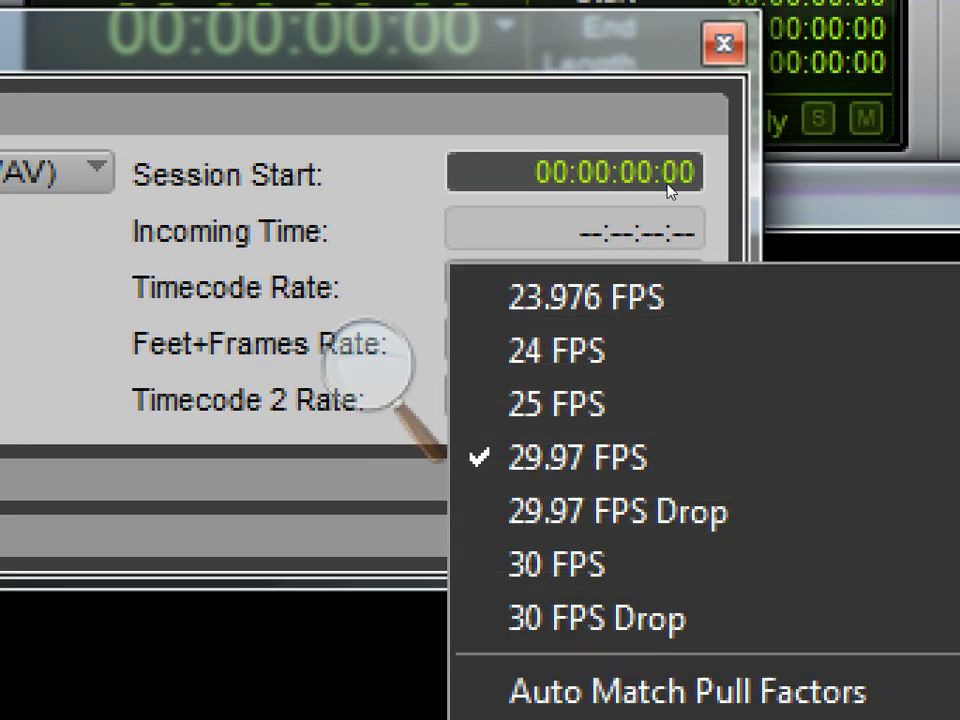
click(650, 210)
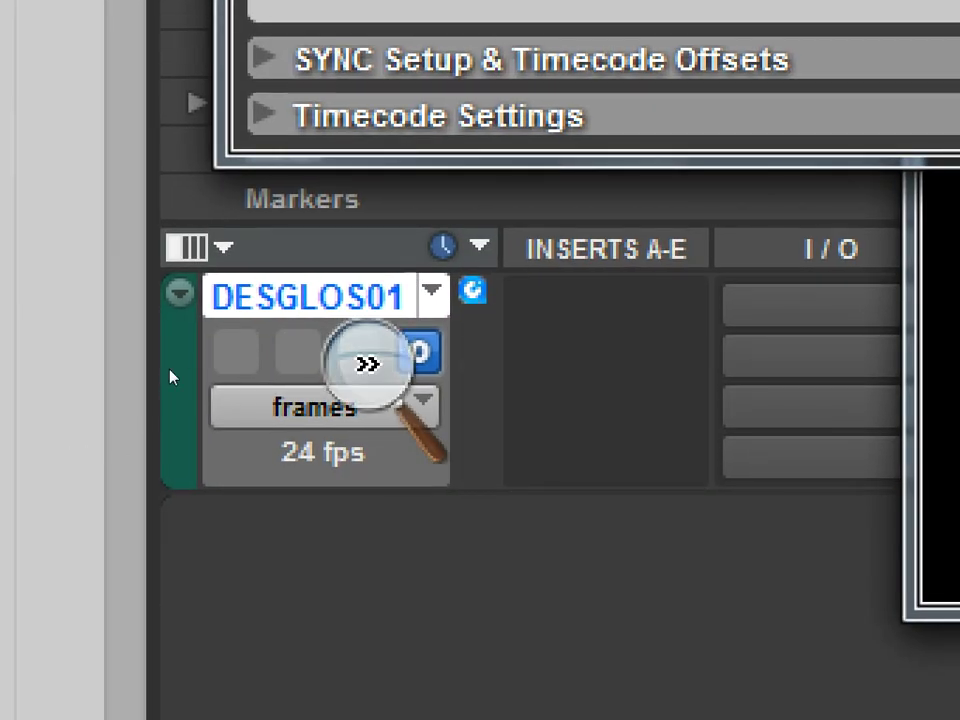
key(super+minus)
key(super+minus)
key(super+minus)
key(super+minus)
key(super+minus)
key(super+minus)
key(super+minus)
key(super+minus)
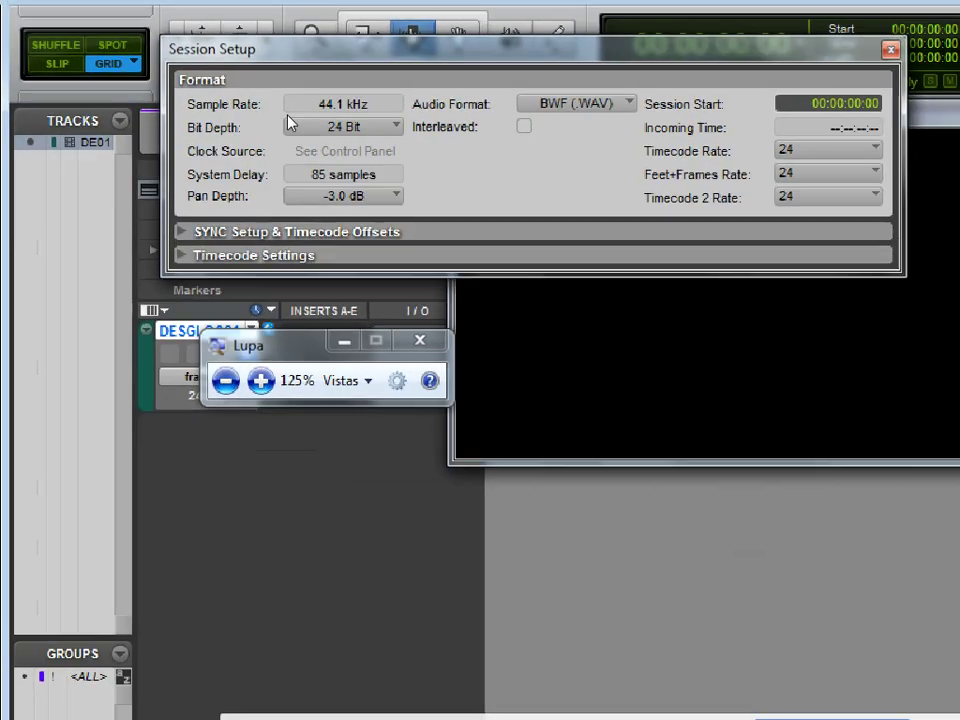
Step: Move the Session Setup window down to uncover the rulers and track header, and reset the magnification to 100%
drag(369, 97, 470, 388)
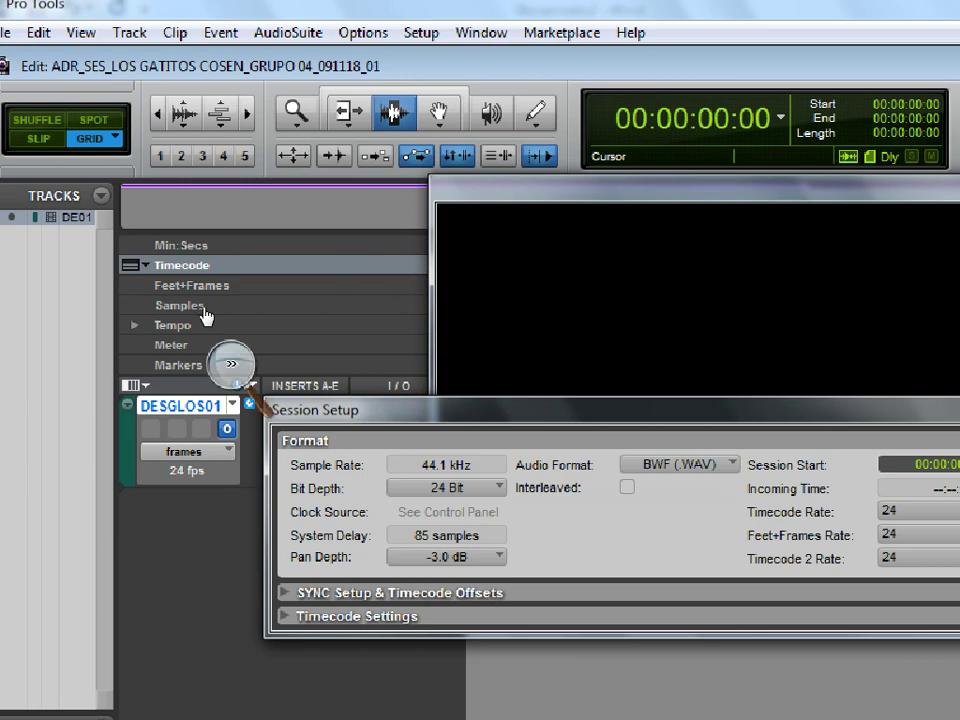
click(231, 364)
click(223, 379)
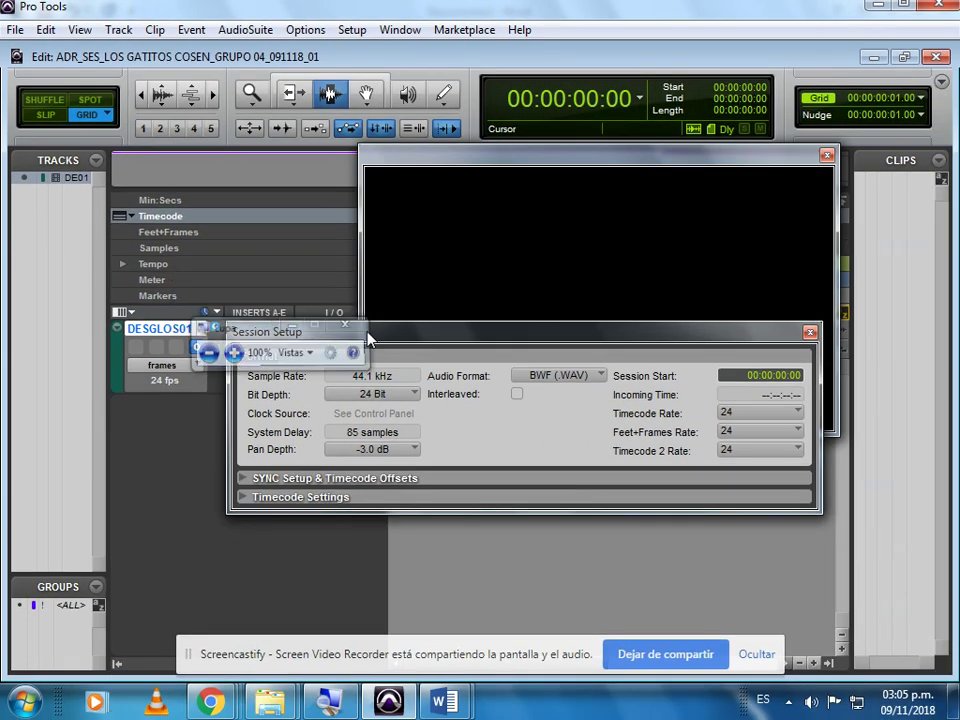
Step: Close the Session Setup window and move the video window up, clear of the rulers
drag(440, 333, 467, 213)
click(839, 213)
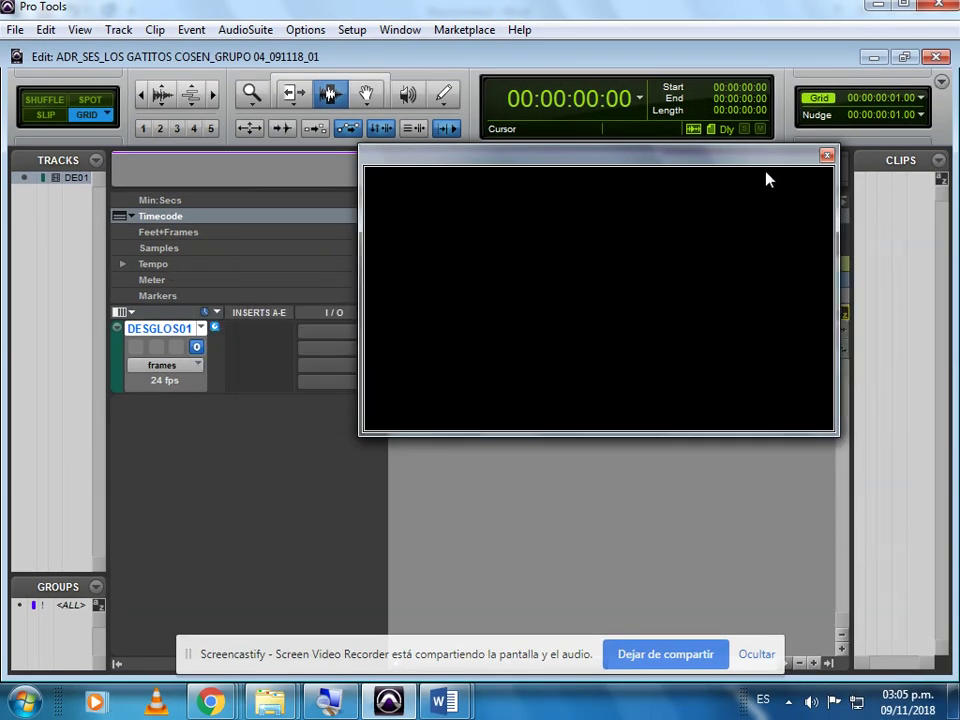
drag(766, 165, 793, 64)
Step: Create 3 new mono audio tracks with the Samples timebase
click(118, 30)
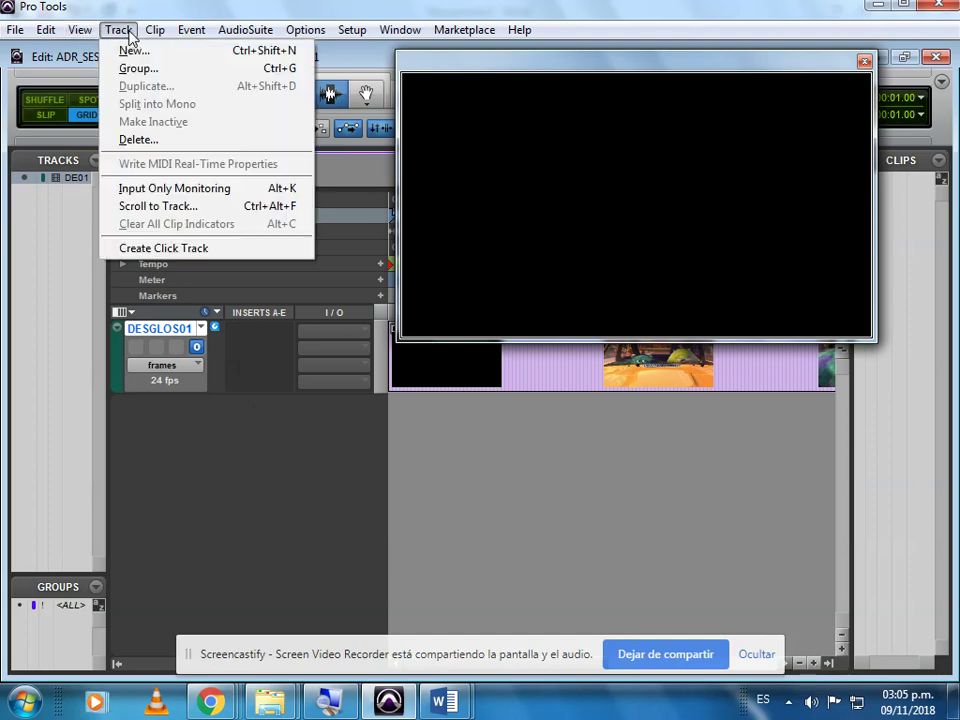
click(128, 49)
text(3)
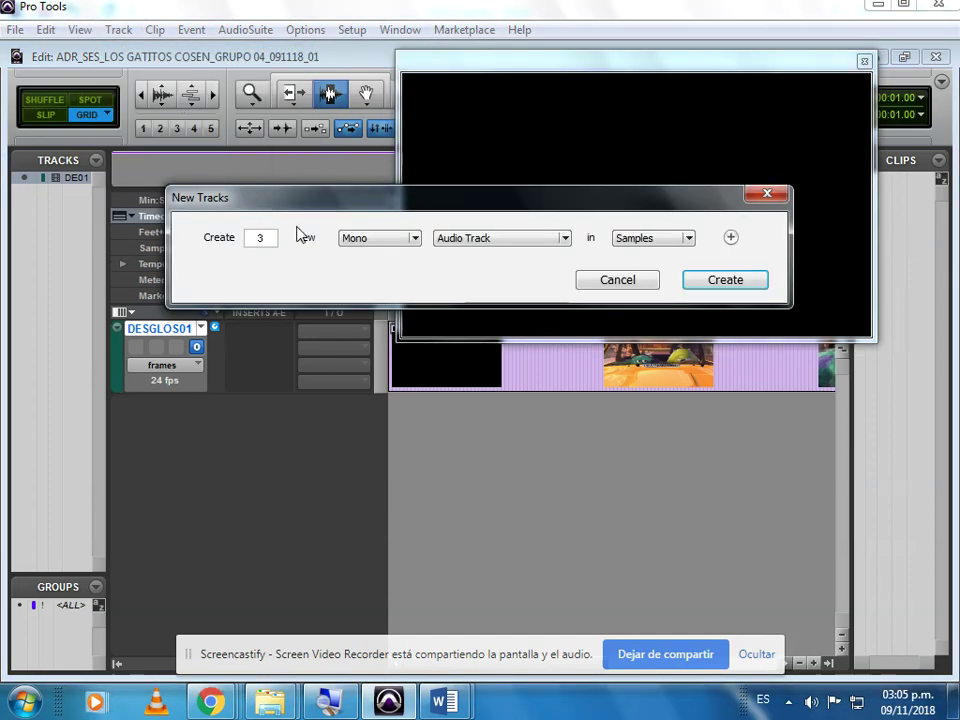
key(Return)
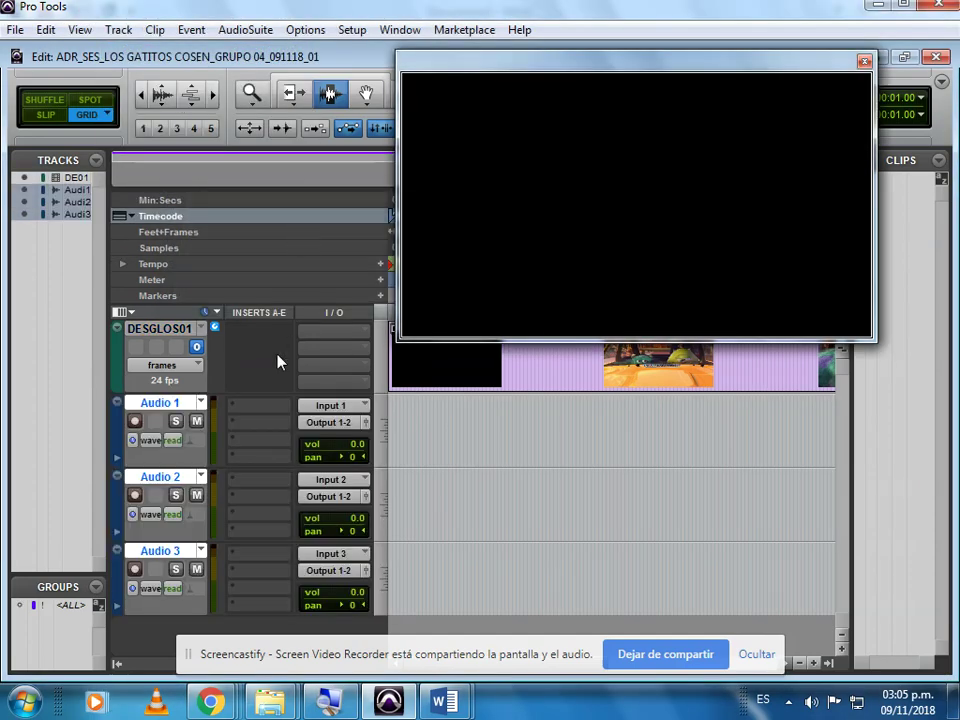
Step: Rename the three new audio tracks, in order, to ADR-GATITO, BULK 01 and BULK 02
double_click(150, 404)
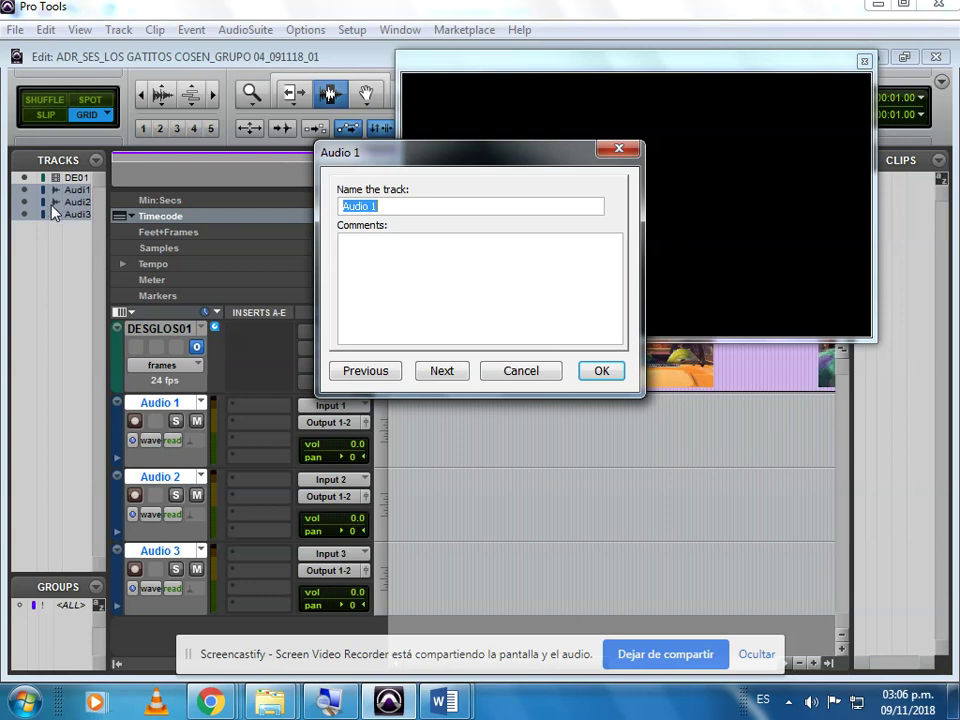
text(ADR-GATITO)
key(Return)
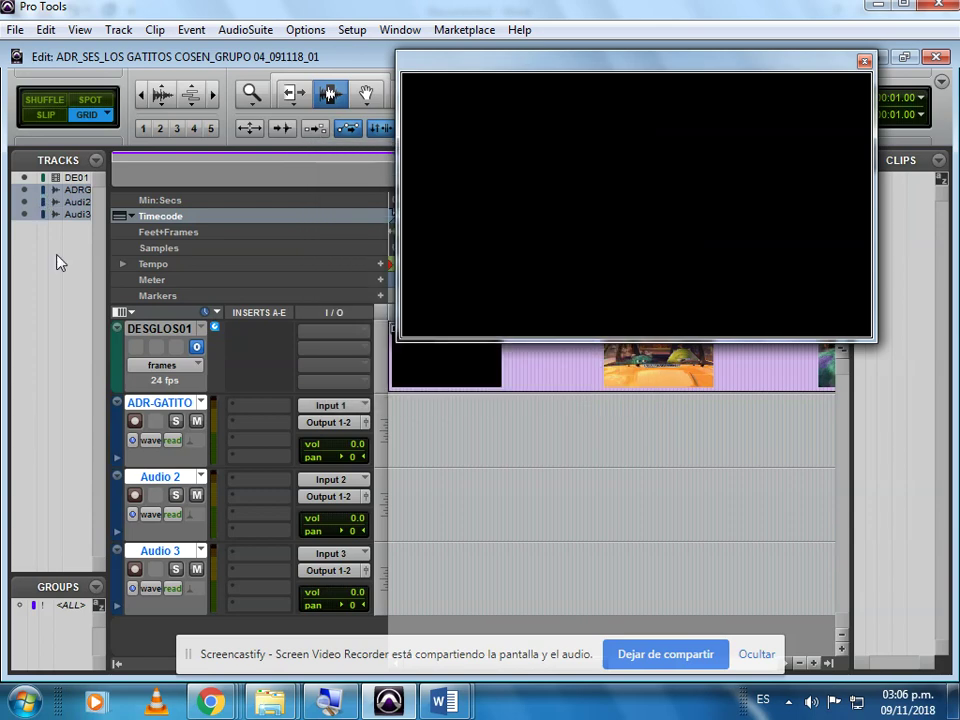
double_click(166, 479)
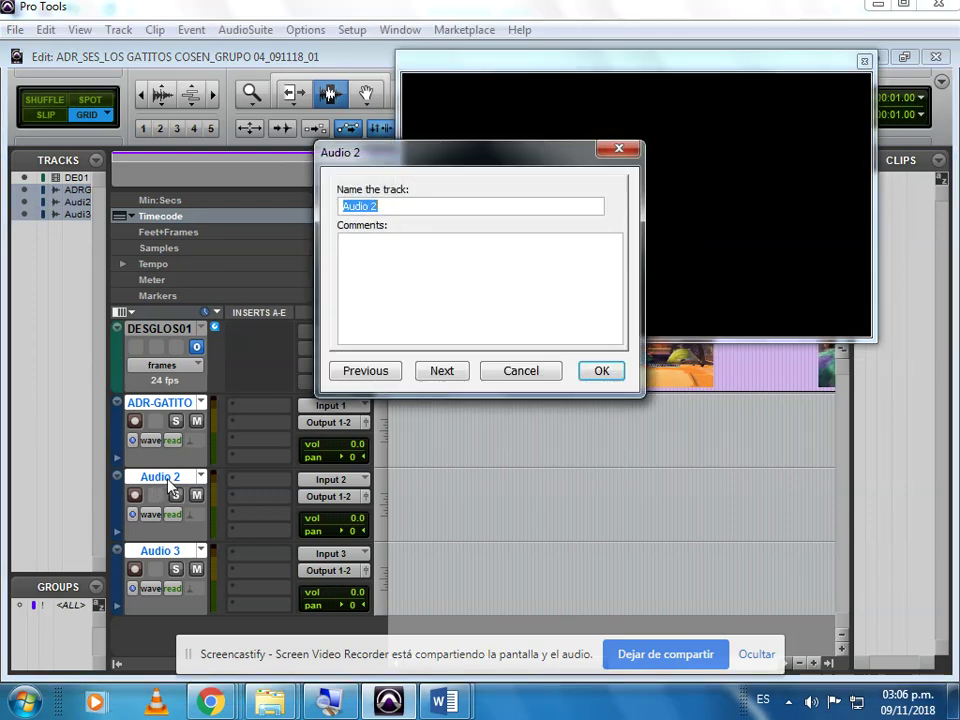
text(BULK 02)
key(Return)
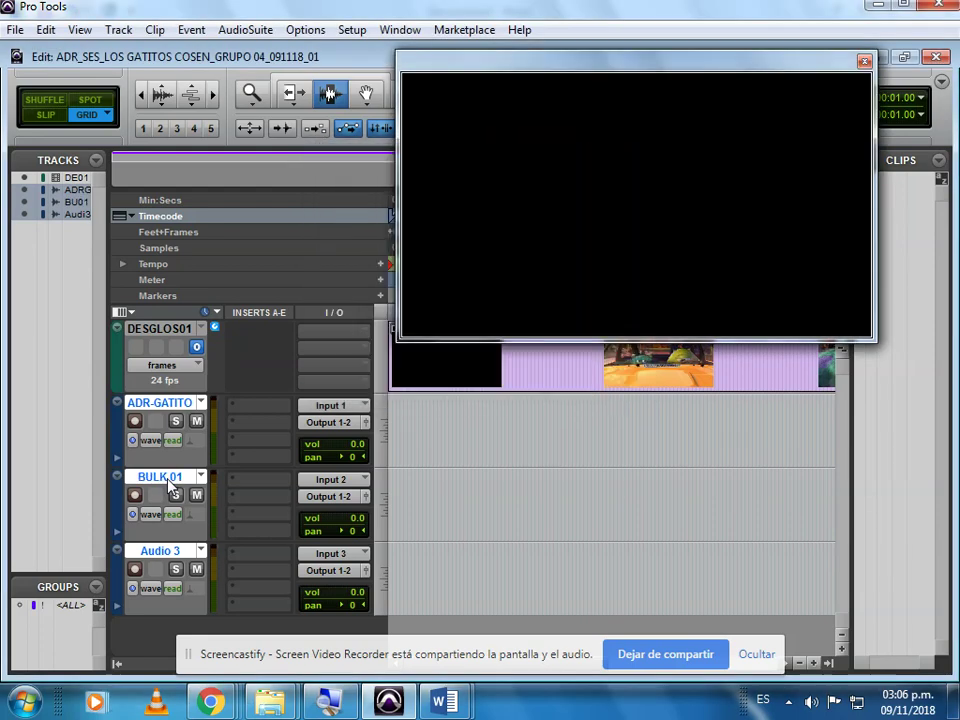
double_click(160, 551)
text(BU)
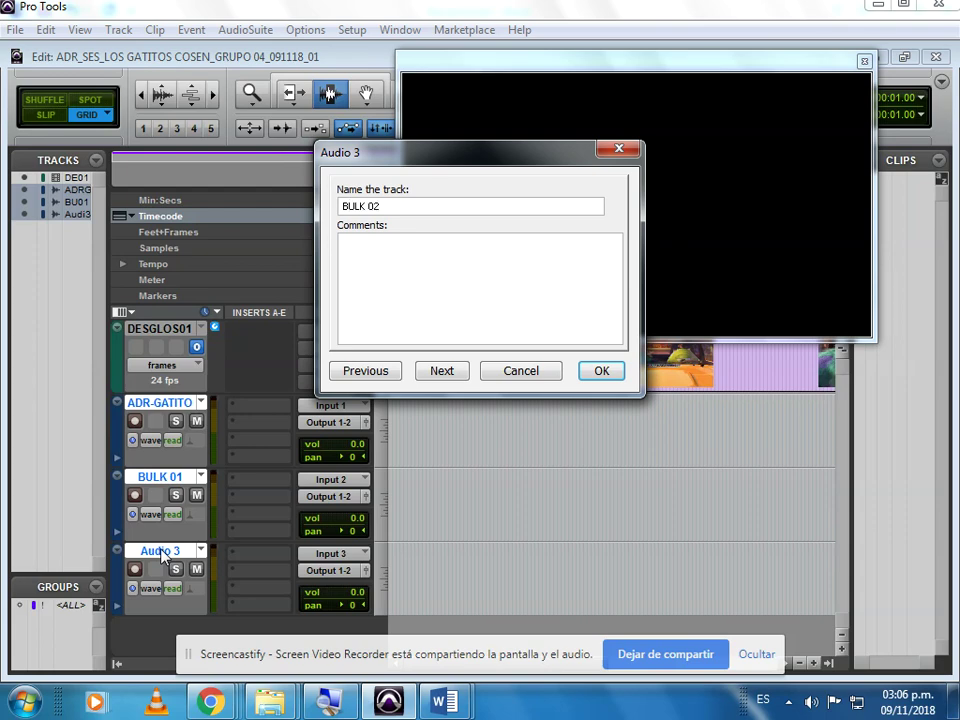
text(LK 02)
key(Return)
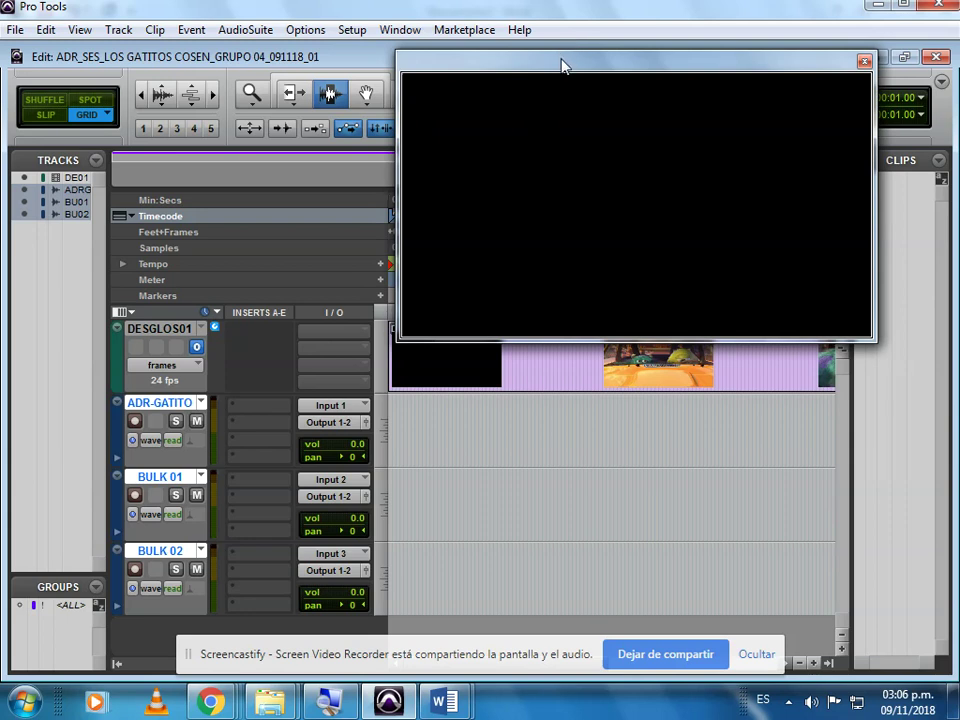
Step: Move the video window clear of the DESGLOS01 clip, and record-enable the ADR-GATITO track
drag(563, 66, 625, 37)
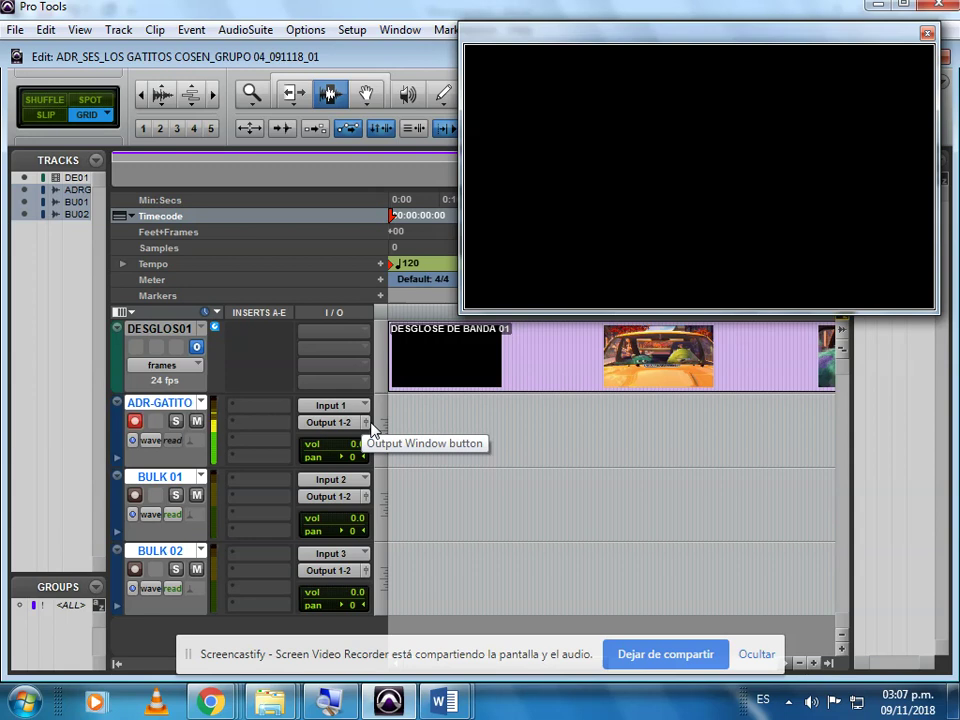
key(shift+r)
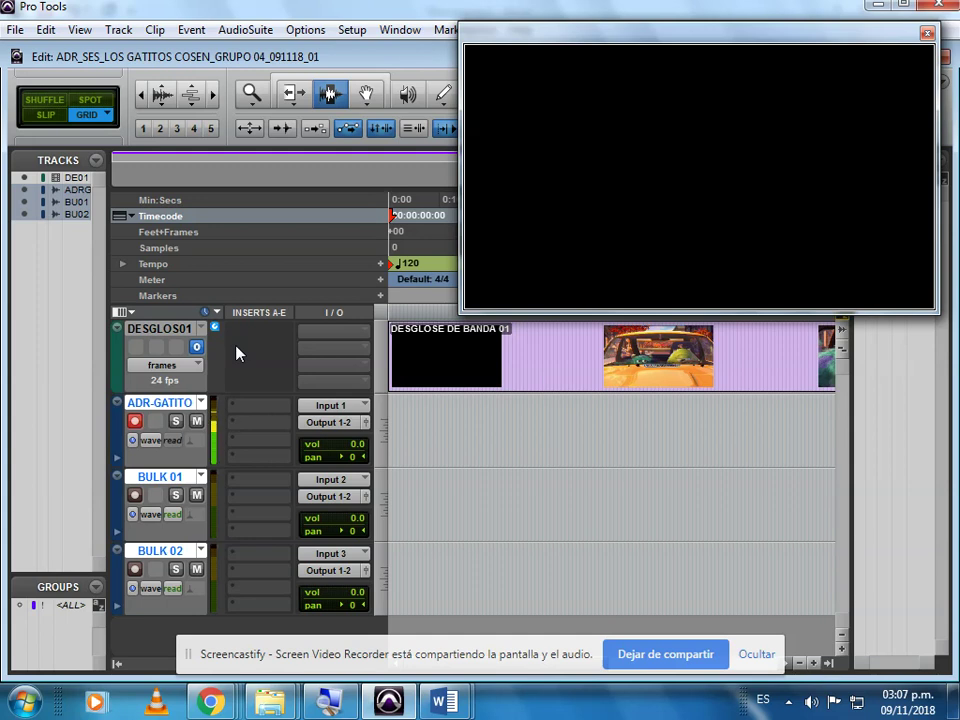
Step: Open the Big Counter and enlarge it to nearly the full width of the Edit window
key(ctrl+3)
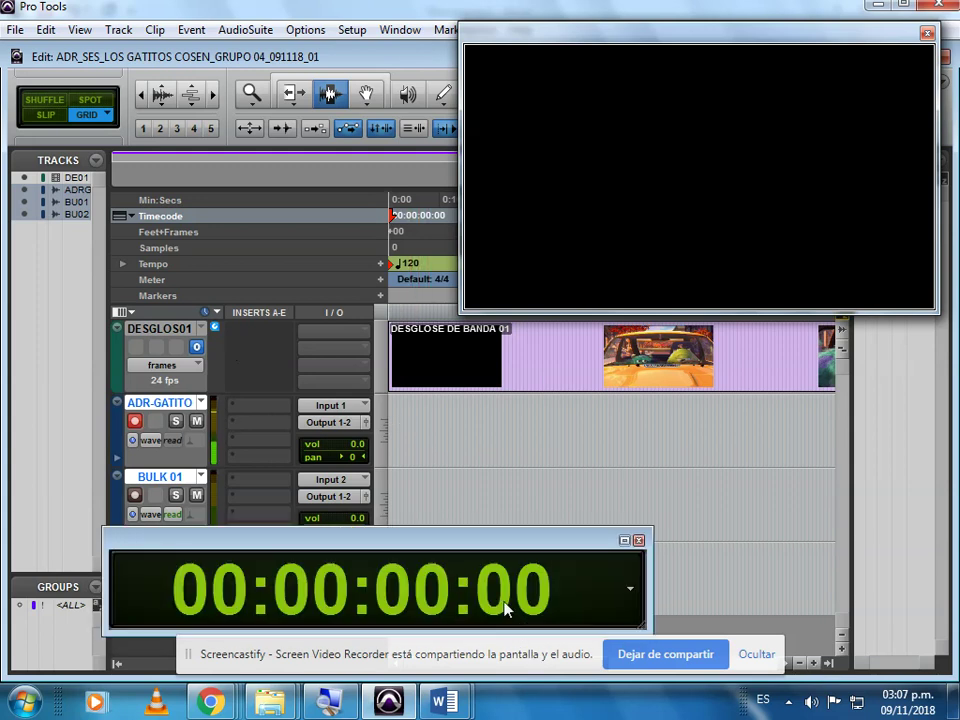
drag(485, 562, 624, 360)
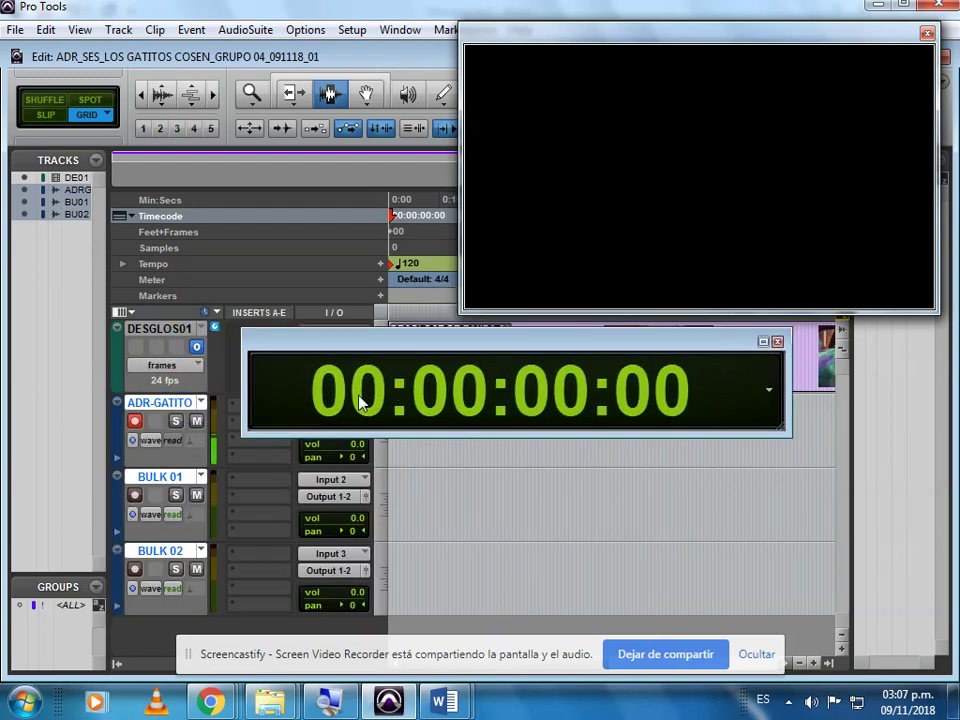
drag(542, 358, 369, 368)
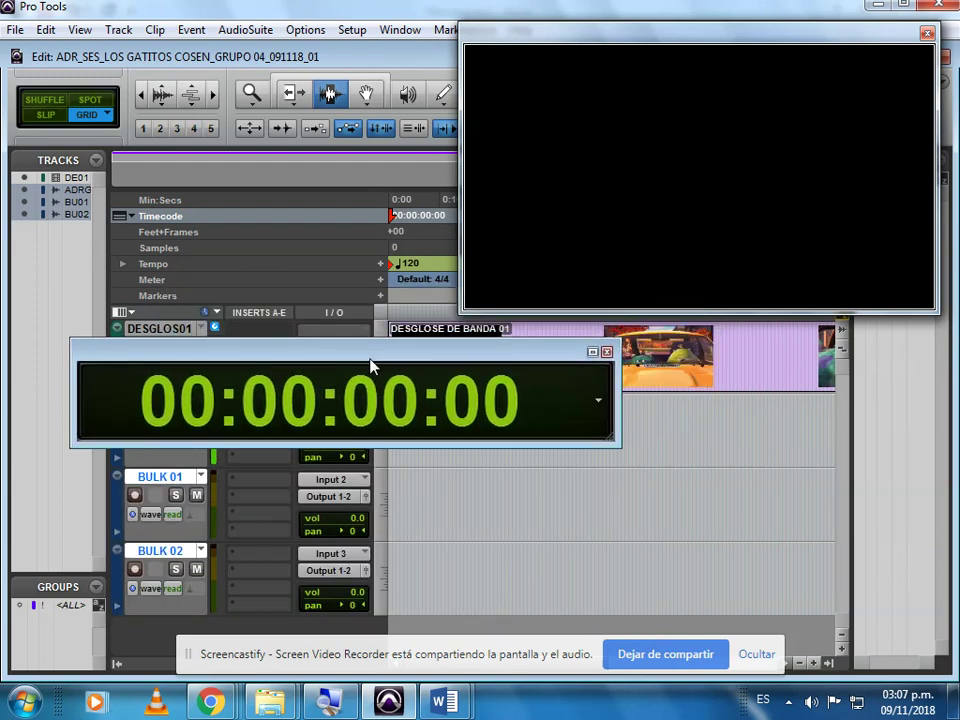
drag(601, 436, 958, 491)
drag(812, 372, 760, 375)
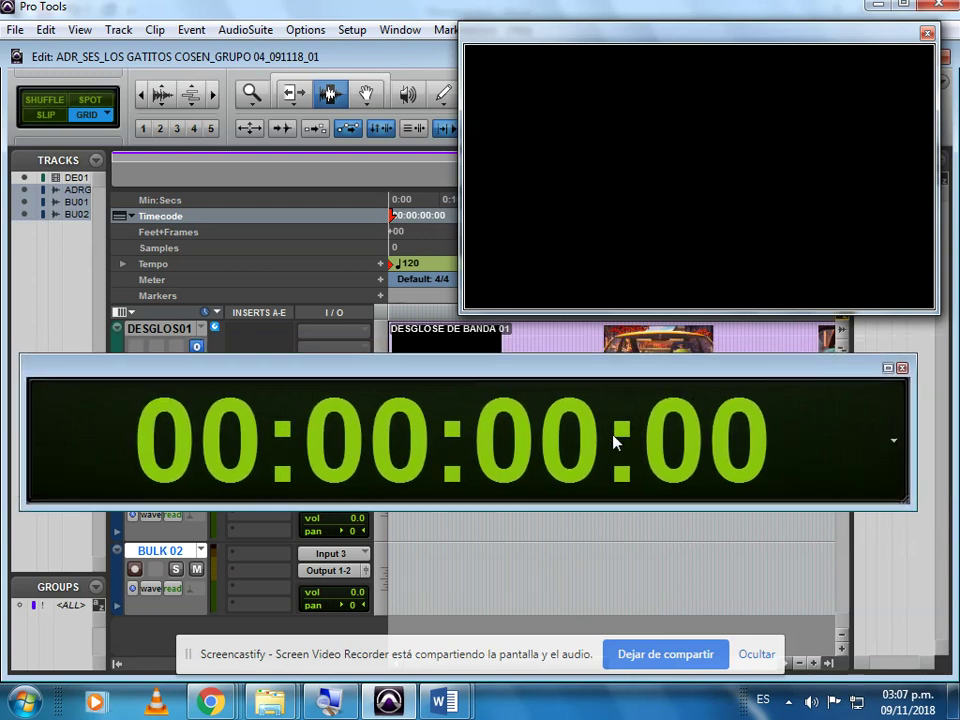
click(551, 464)
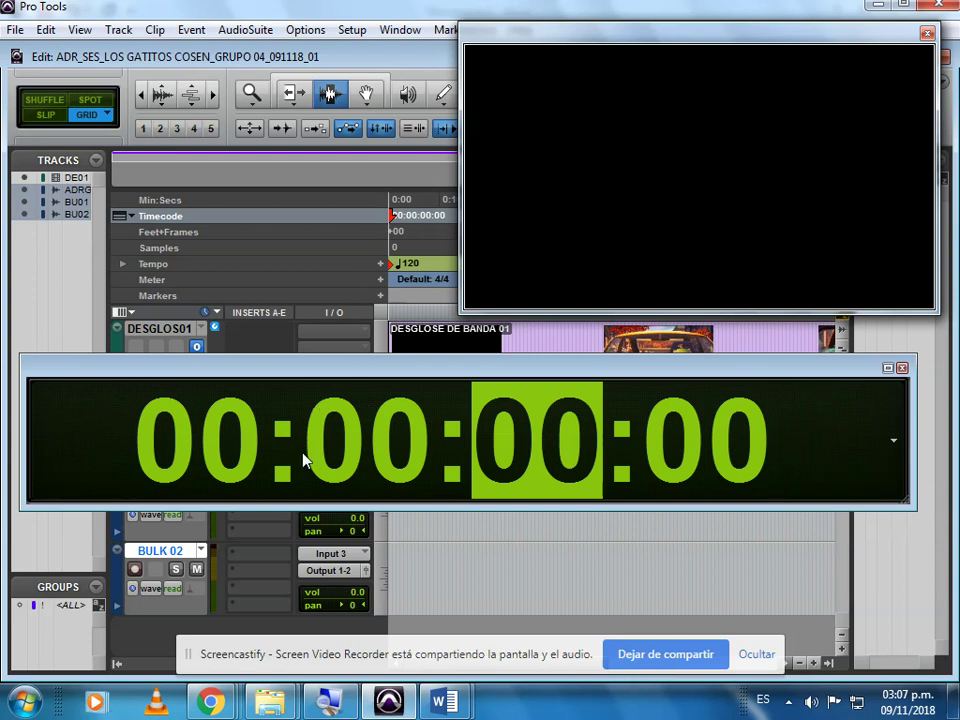
key(Escape)
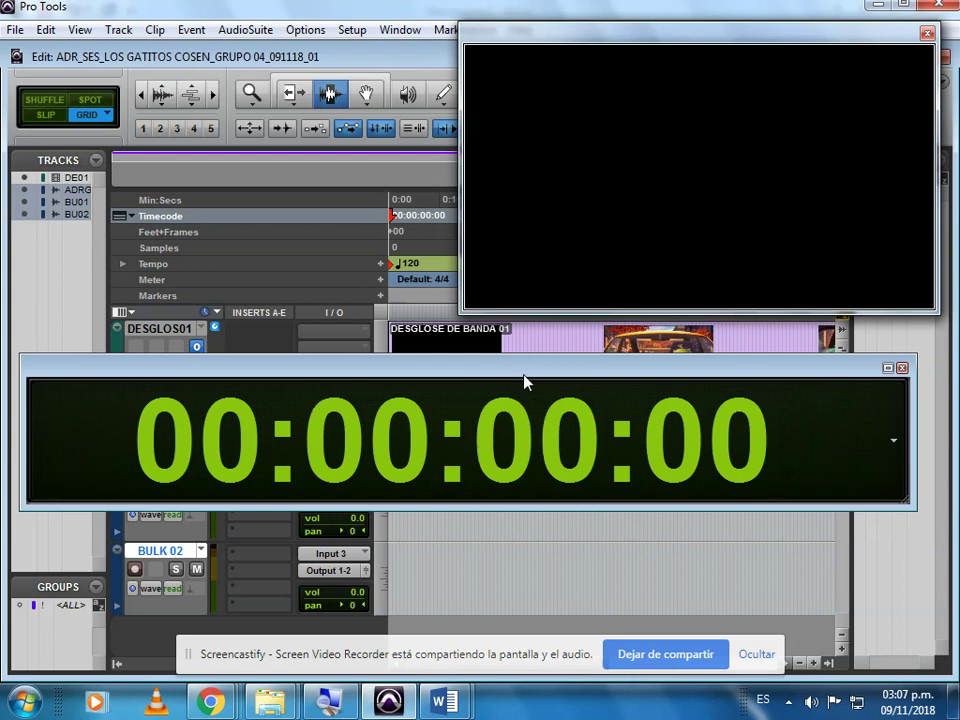
Step: Lower the Big Counter to uncover the video clip, and move the cursor to 00:00:30:07 and back to the session start
drag(524, 379, 537, 448)
click(542, 407)
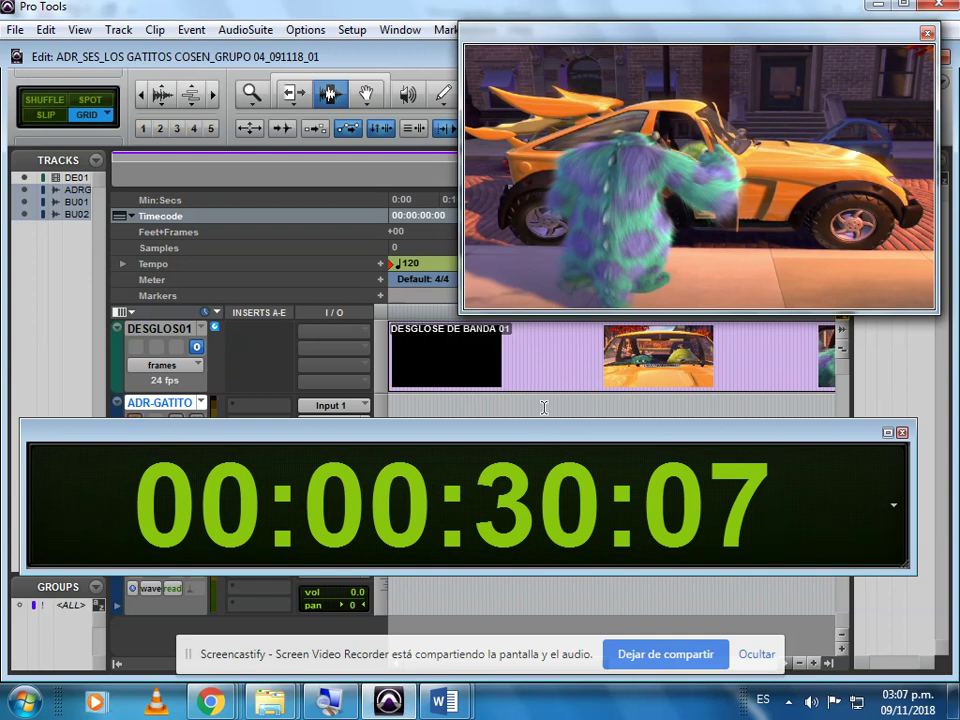
key(Return)
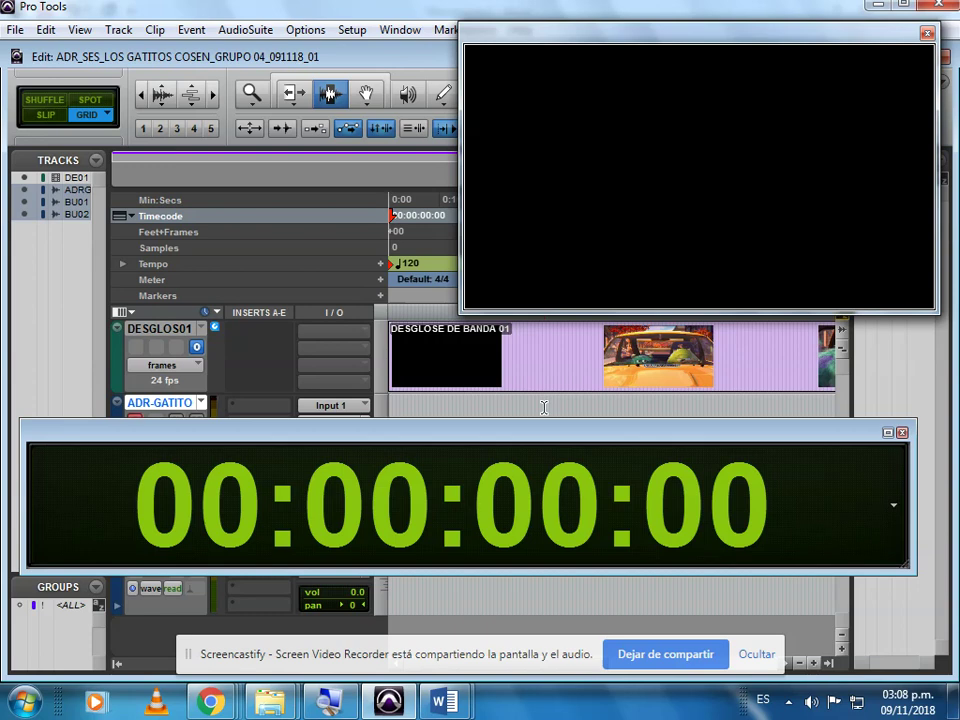
Step: Activate timecode entry in the Big Counter and cycle repeatedly through its hours, minutes, seconds and frames fields
key(KP_Multiply)
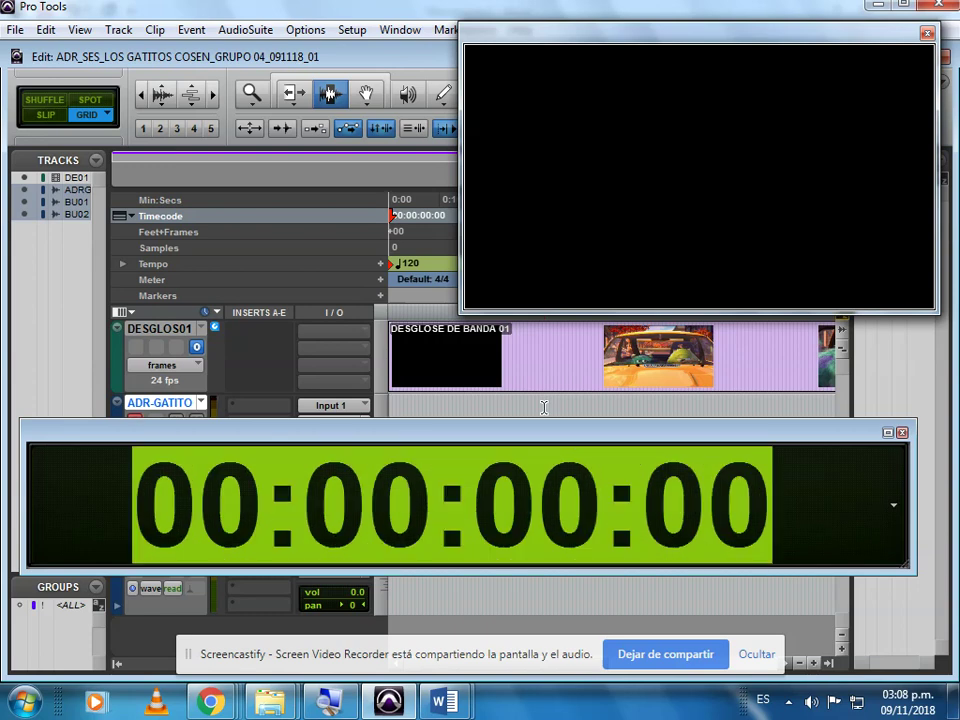
key(Right)
key(Right)
key(Right)
key(Right)
key(Right)
key(Right)
key(Right)
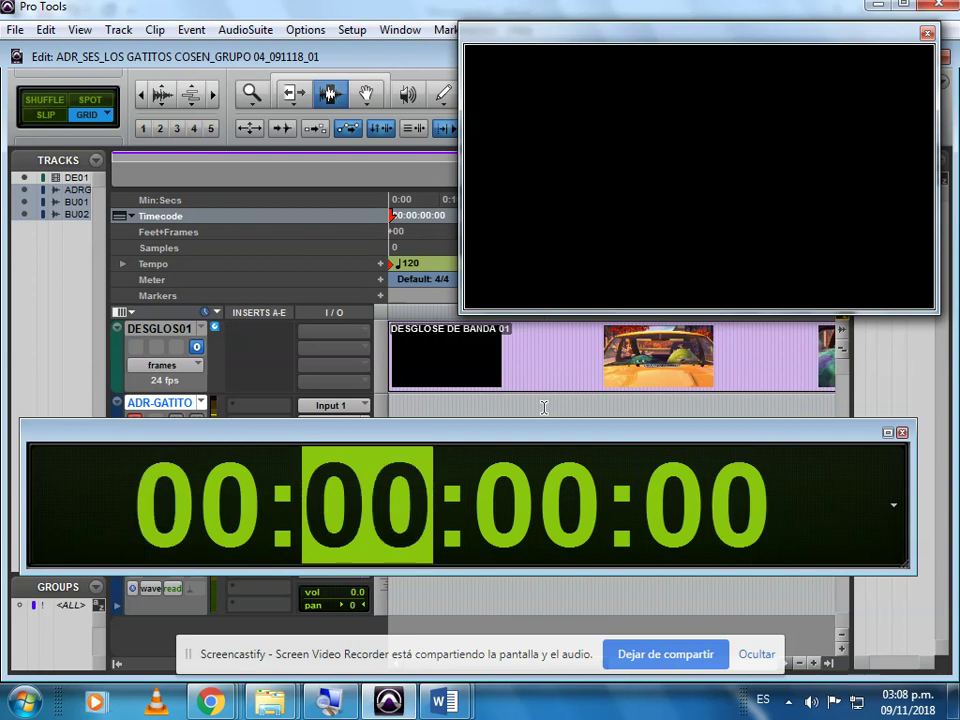
key(Right)
key(Right)
key(Right)
key(Right)
key(Right)
key(Right)
key(Right)
key(Right)
key(Right)
key(Right)
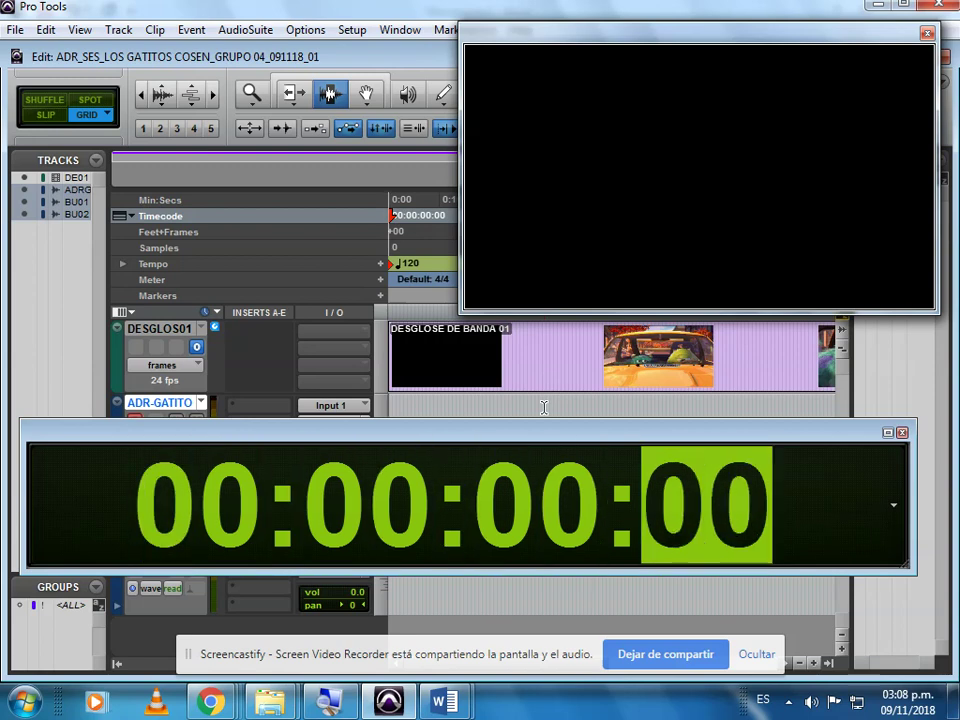
key(Right)
key(Right)
key(Right)
key(Right)
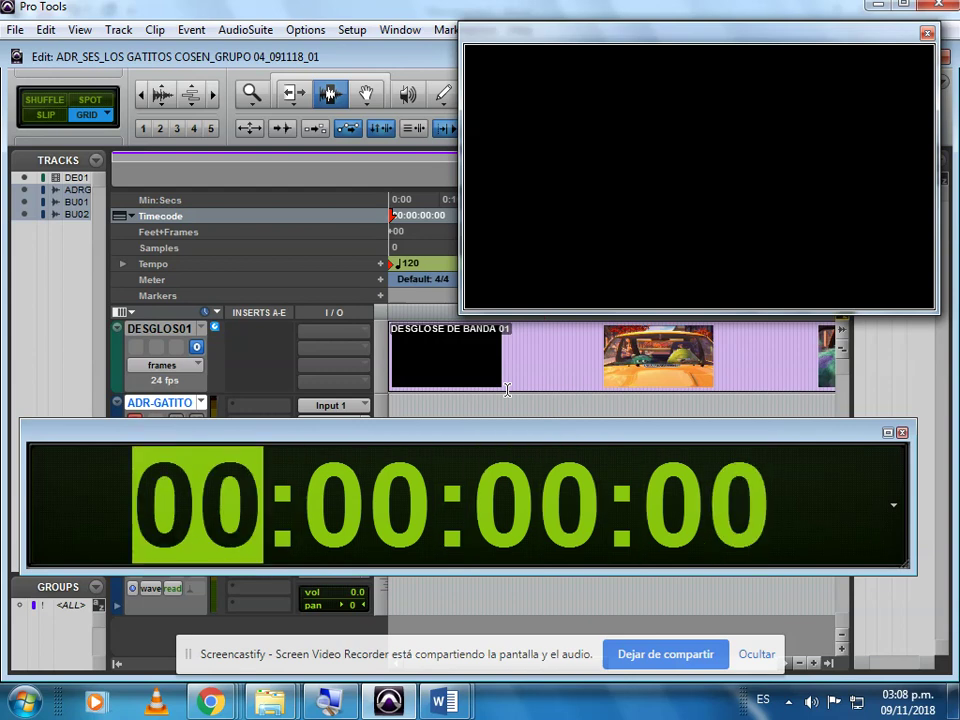
key(Right)
key(Right)
key(Right)
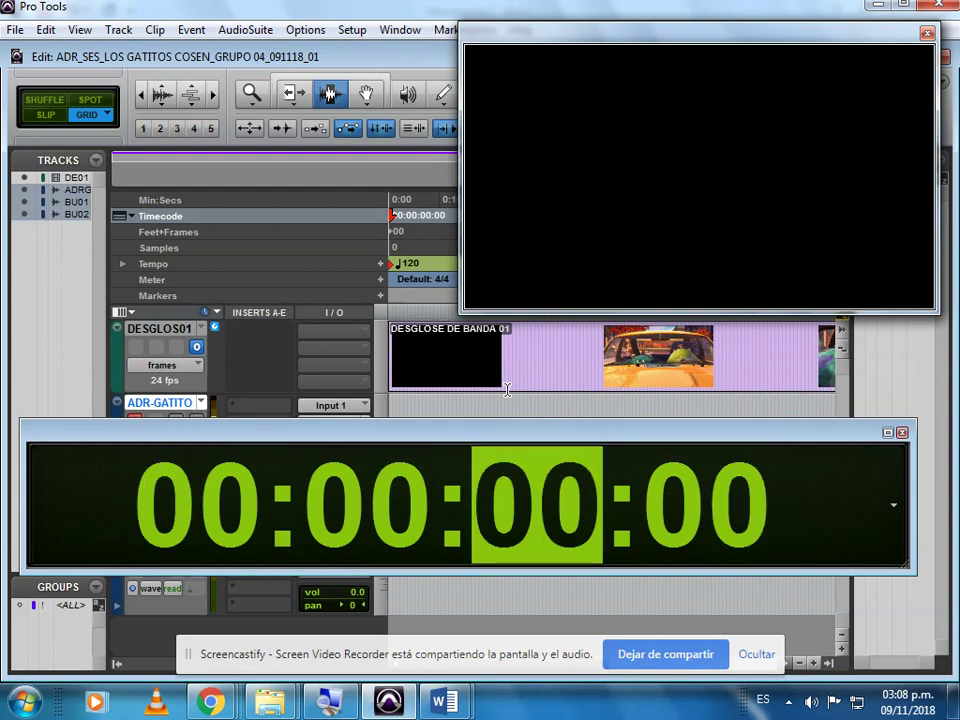
key(Right)
key(Right)
key(Right)
key(Right)
key(Right)
key(Right)
key(Right)
key(Right)
key(Right)
key(Right)
key(Right)
key(Right)
key(Right)
key(Right)
key(Right)
key(Right)
key(Right)
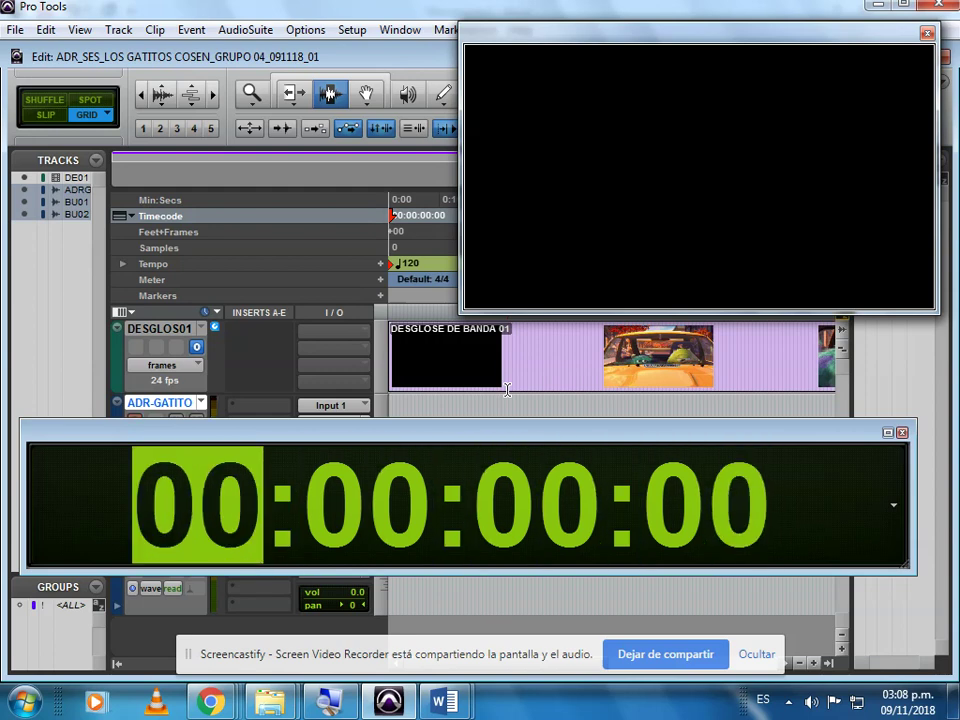
Step: Set the Big Counter's seconds to 14 to locate to 00:00:14:00, and play the video from there
key(Right)
key(Right)
key(Right)
key(Left)
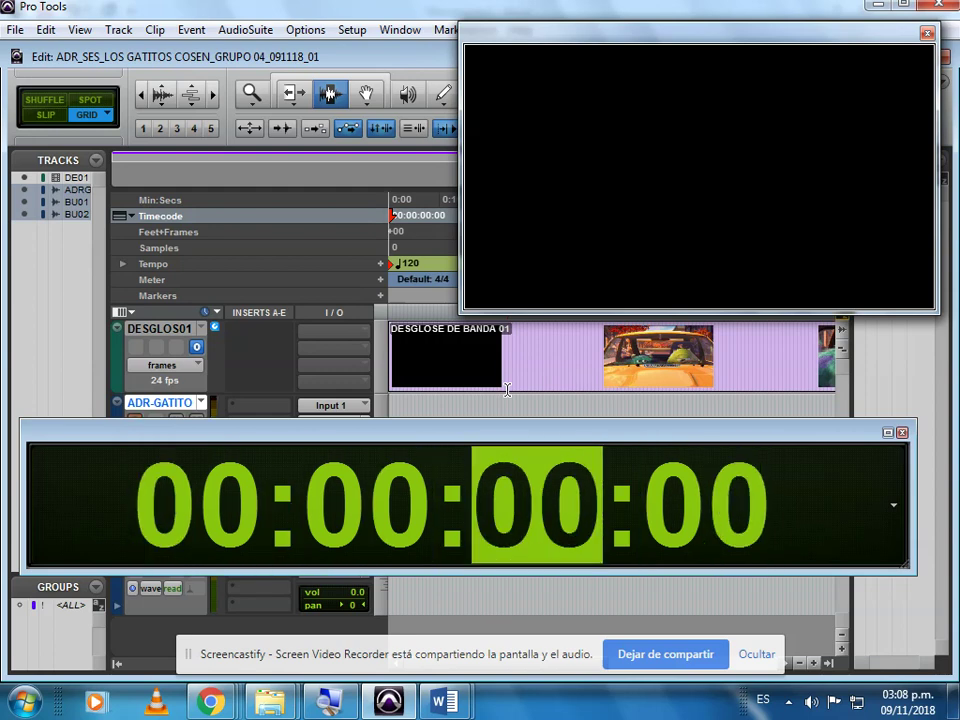
text(14)
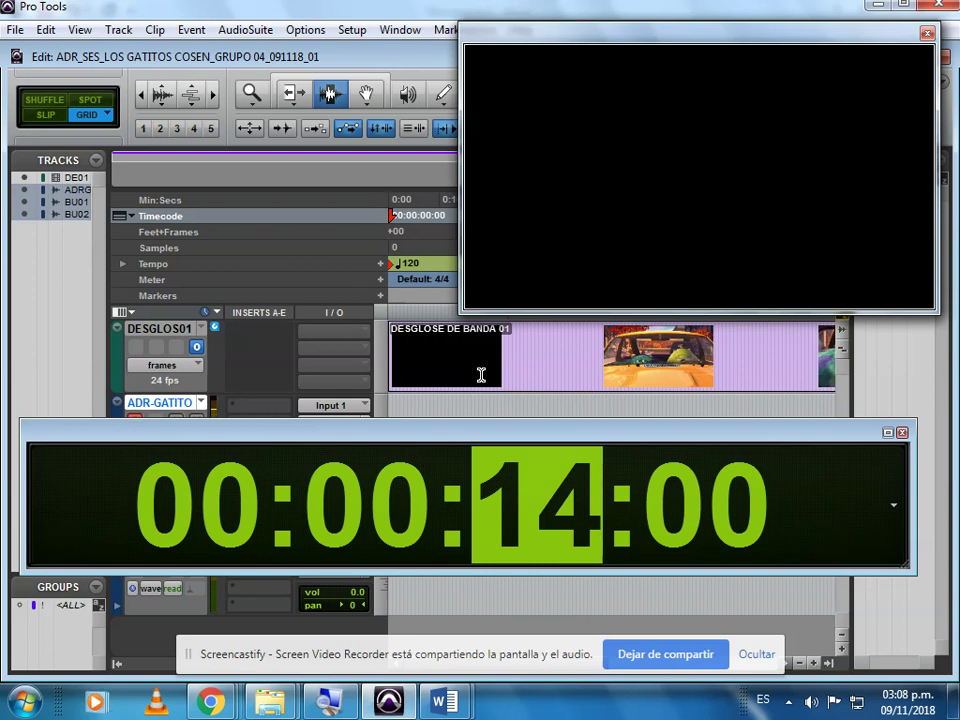
key(Return)
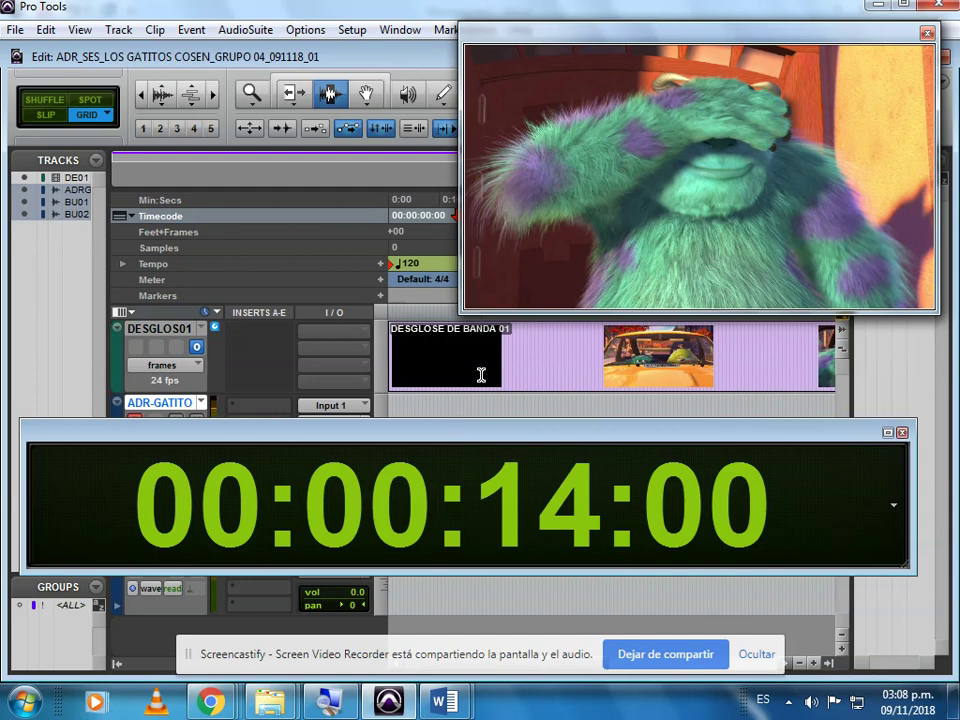
key(space)
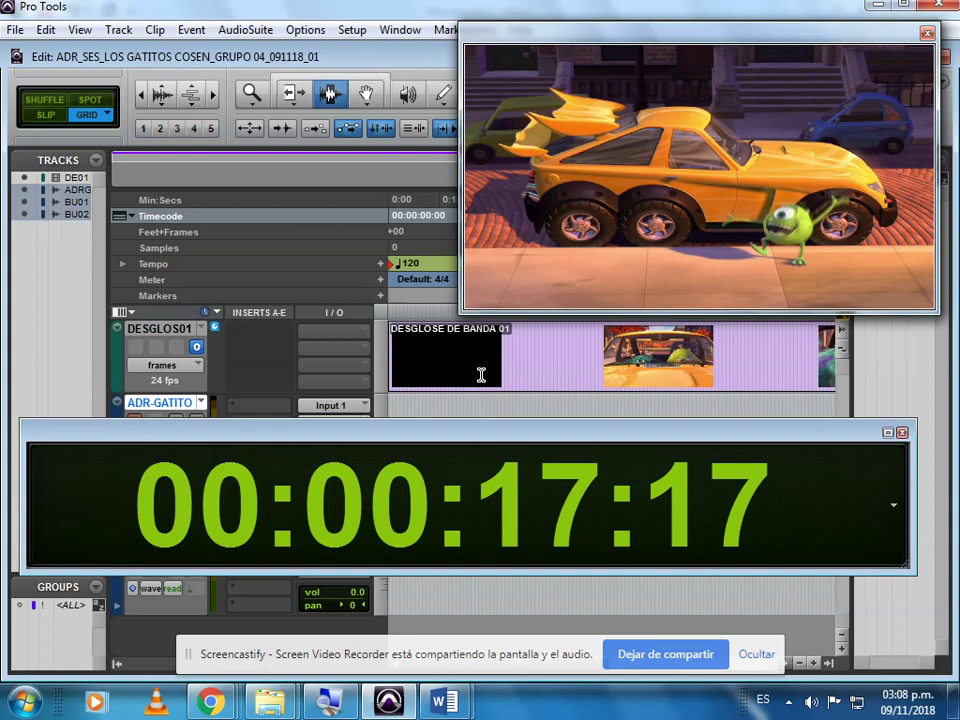
Step: Return the location to 00:00:14:00 through the Big Counter, and play about one second of the video
key(KP_Multiply)
key(Right)
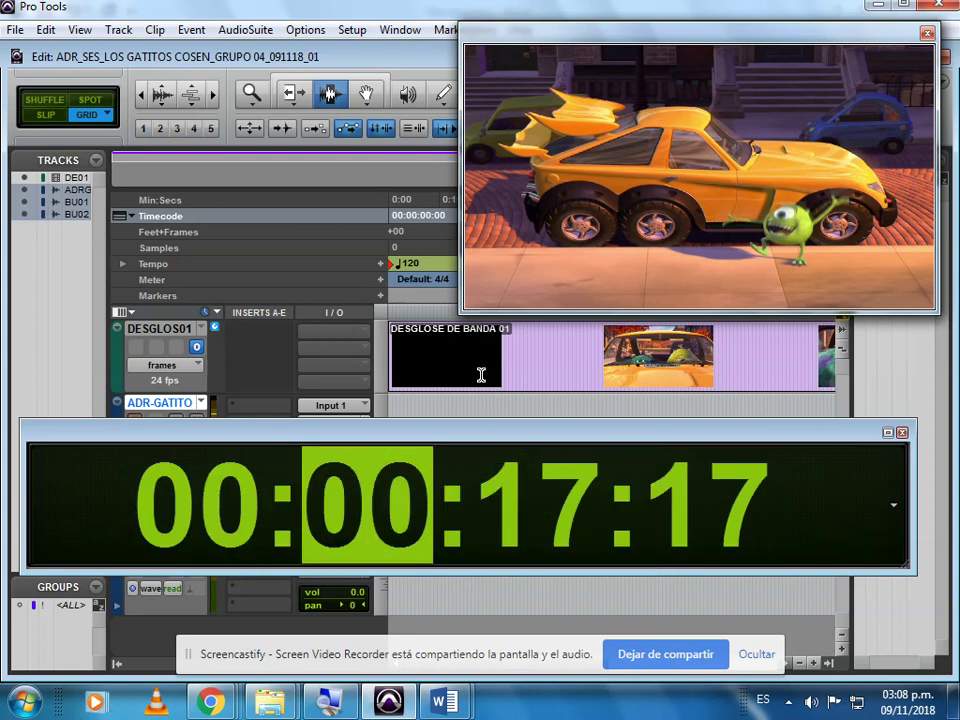
key(Right)
text(14)
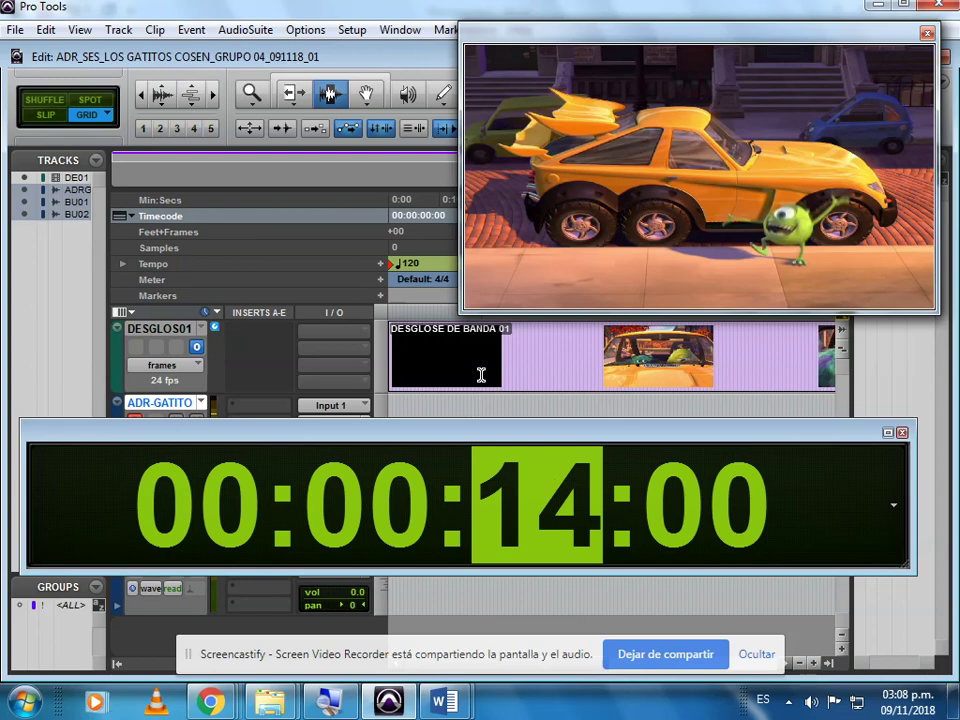
key(Return)
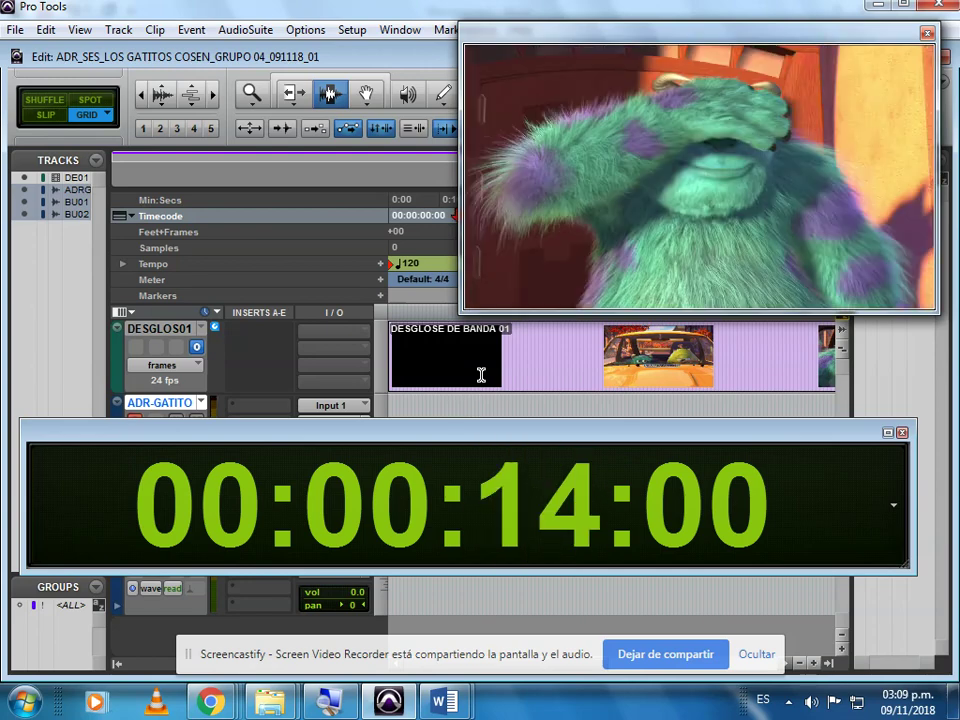
key(space)
key(space)
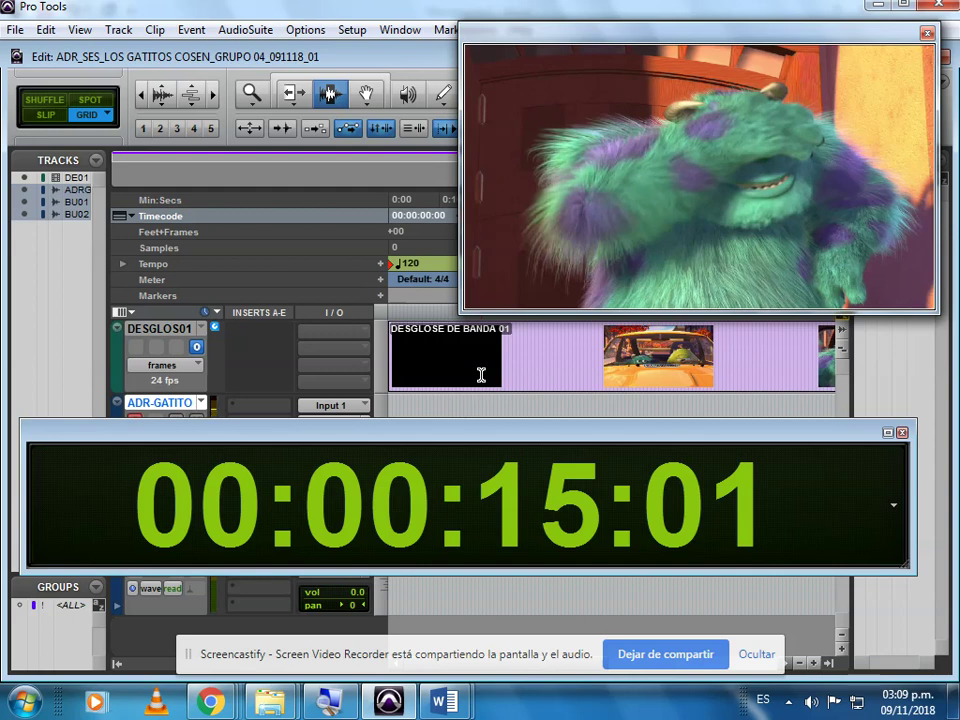
Step: Locate to 00:00:16:00 through the Big Counter, and play about two seconds of the video from there
key(KP_Multiply)
key(Right)
key(Right)
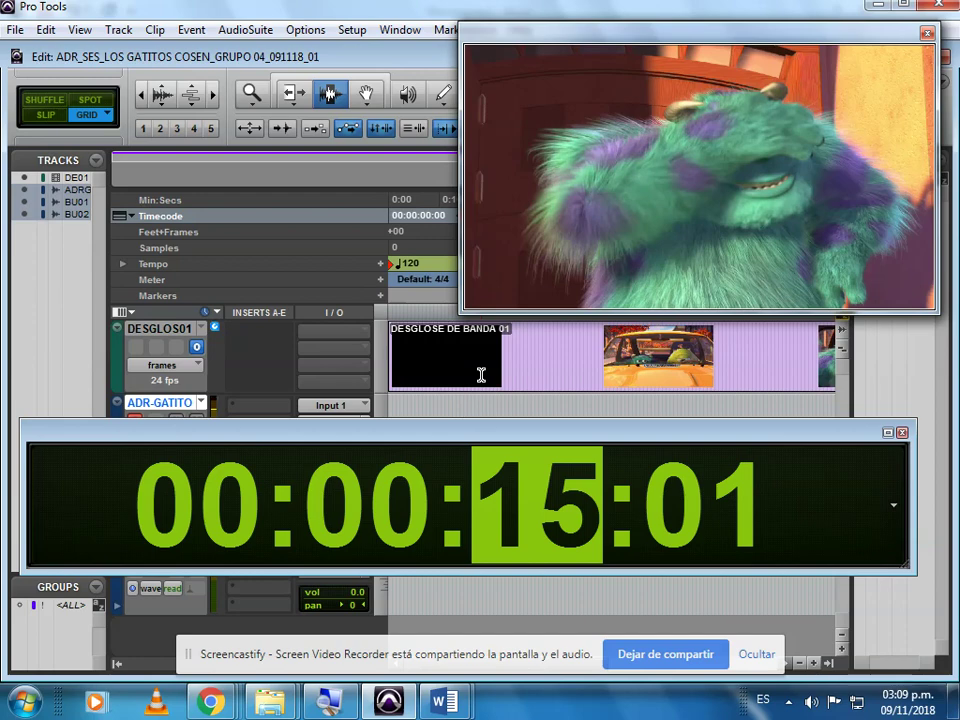
text(16)
key(Return)
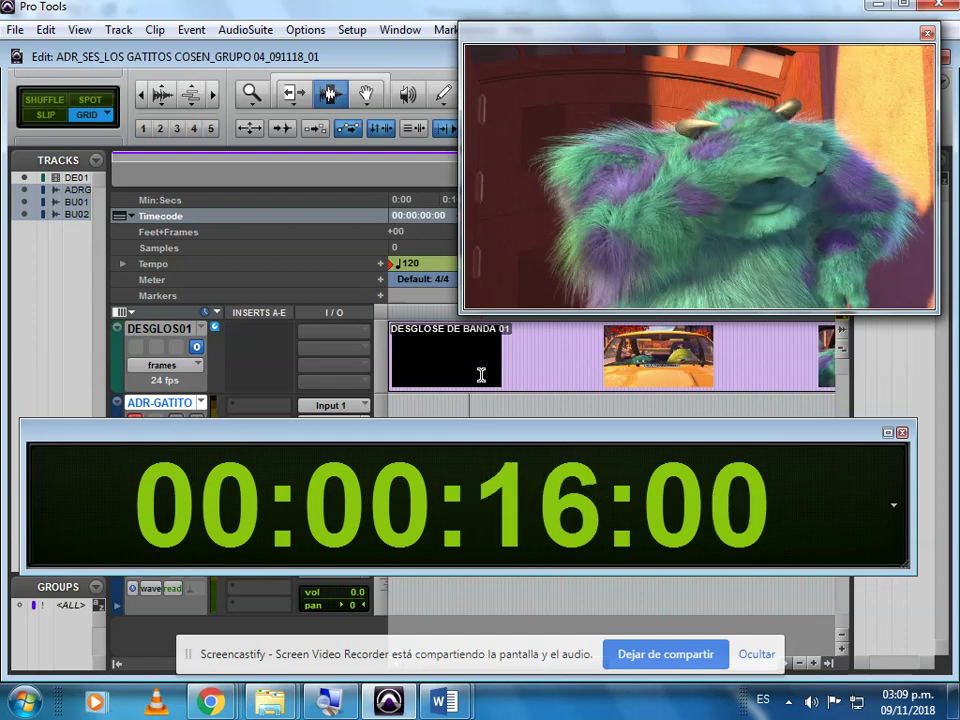
key(space)
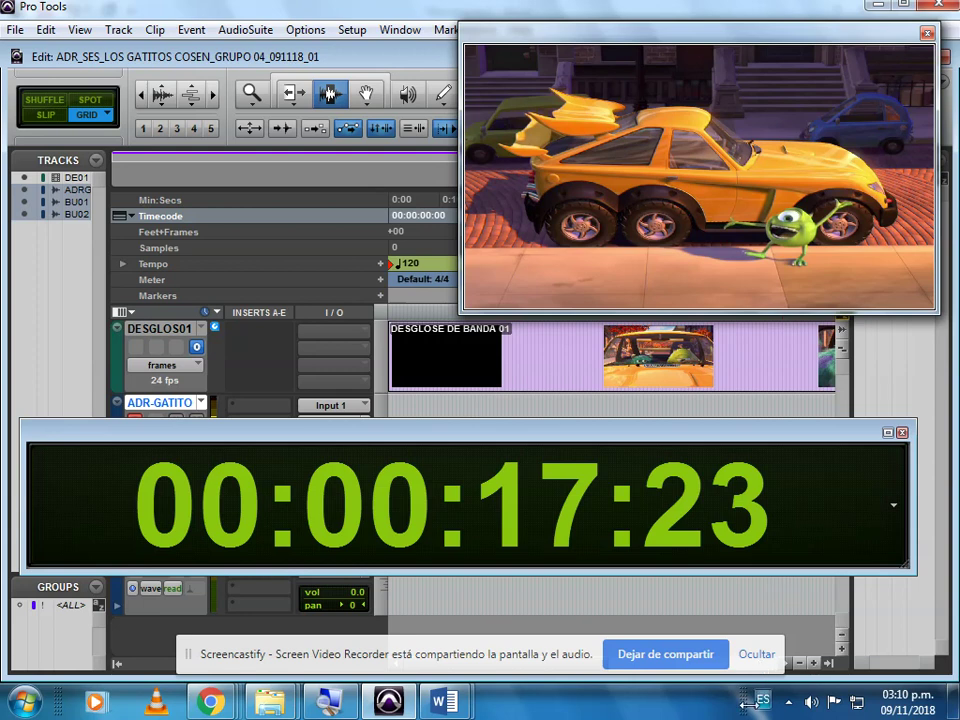
Step: Narrow the Big Counter slightly and lower it to uncover the ADR-GATITO track
drag(917, 431, 915, 444)
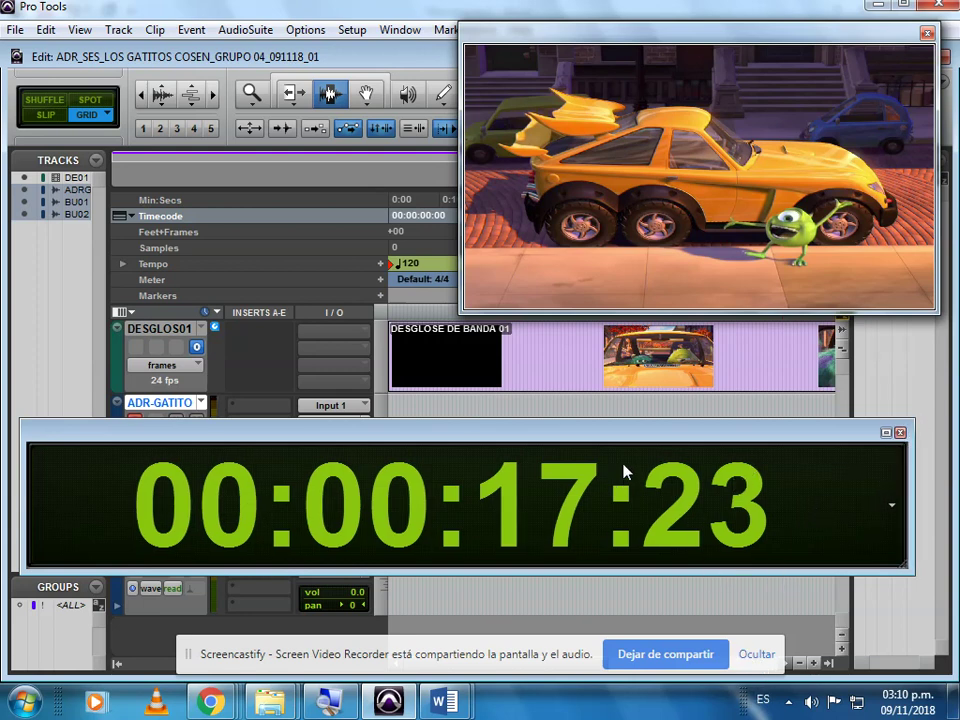
drag(522, 456, 529, 538)
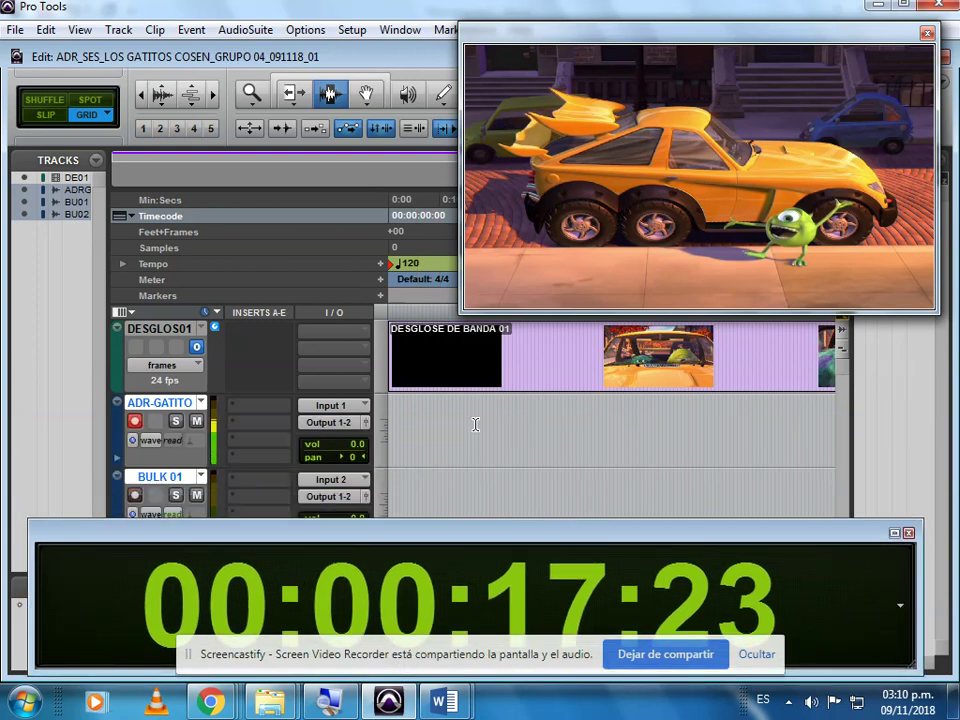
drag(483, 540, 489, 502)
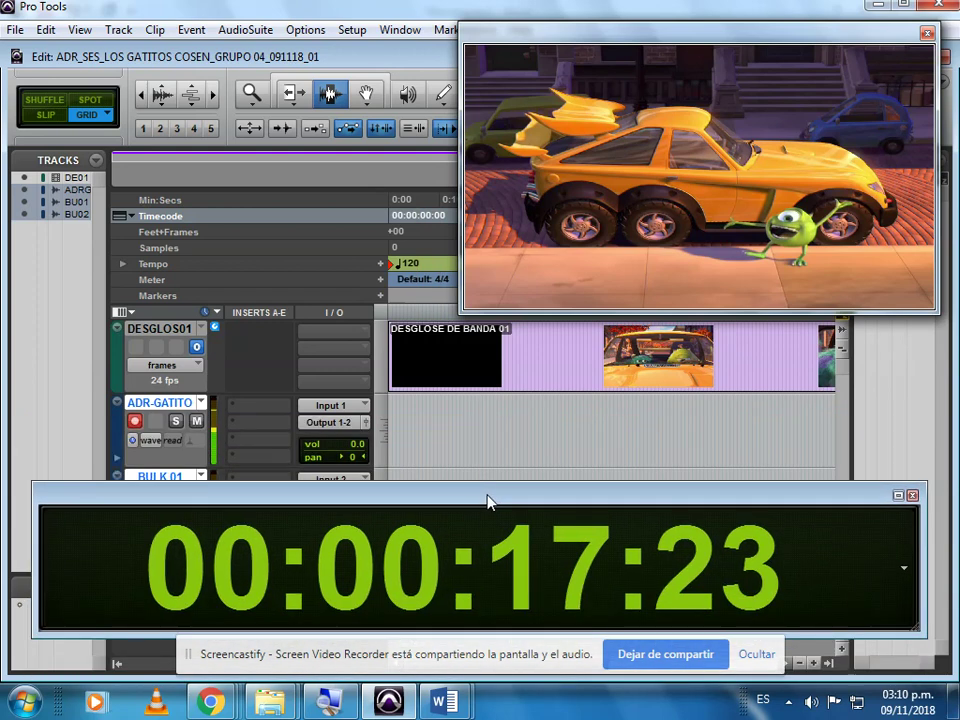
Step: Locate to 00:00:14:00 through the Big Counter, and select the range 00:00:13:09 to 00:00:19:21 on the ADR-GATITO track
click(541, 543)
key(Right)
text(14)
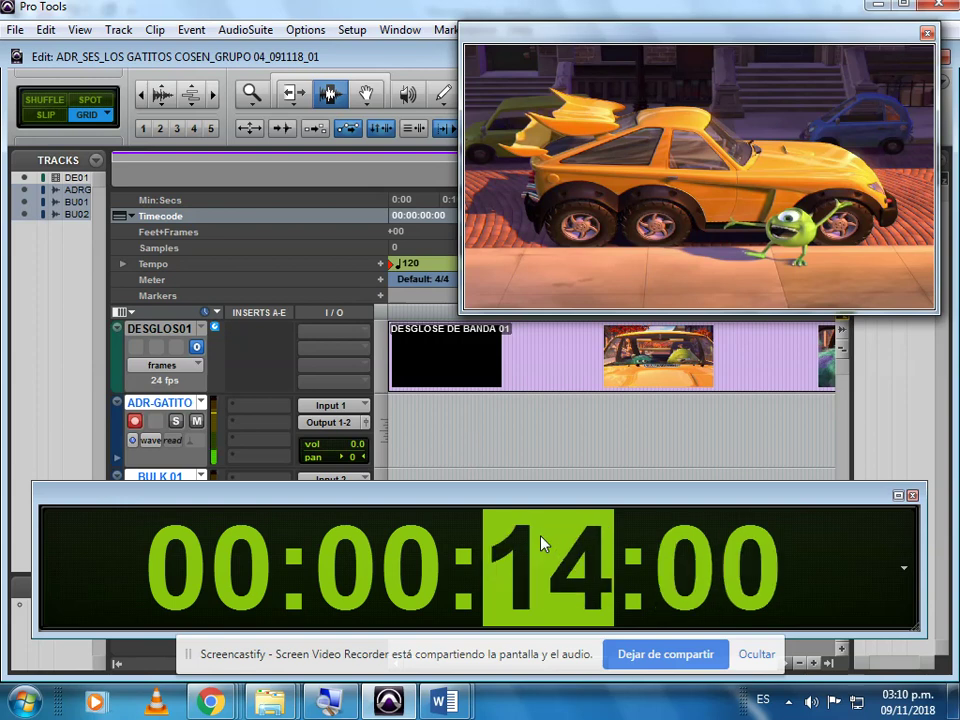
key(Return)
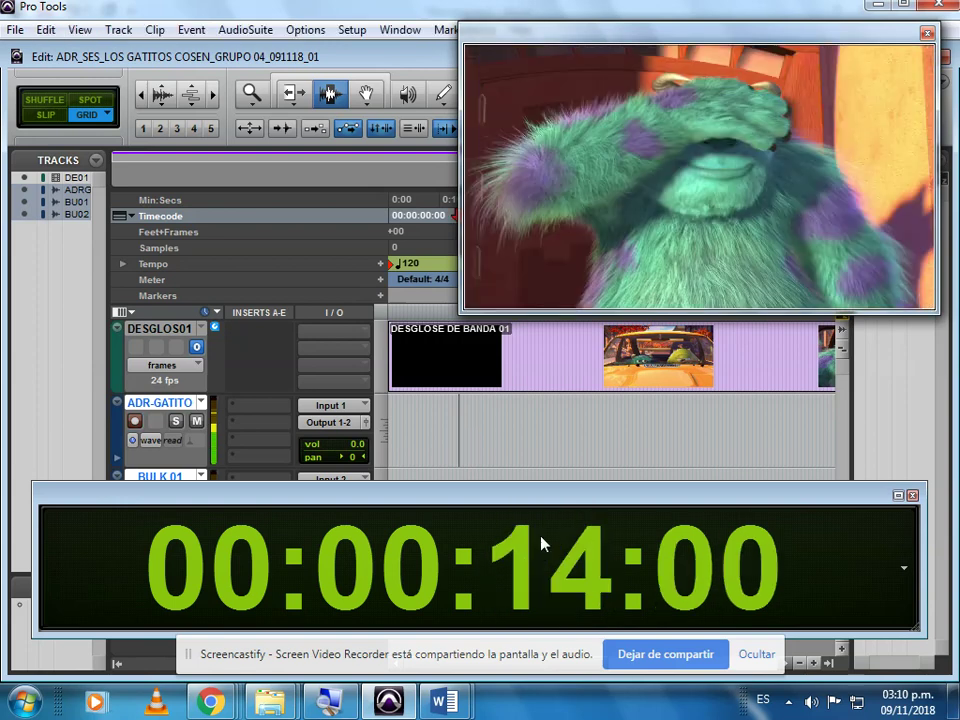
click(460, 427)
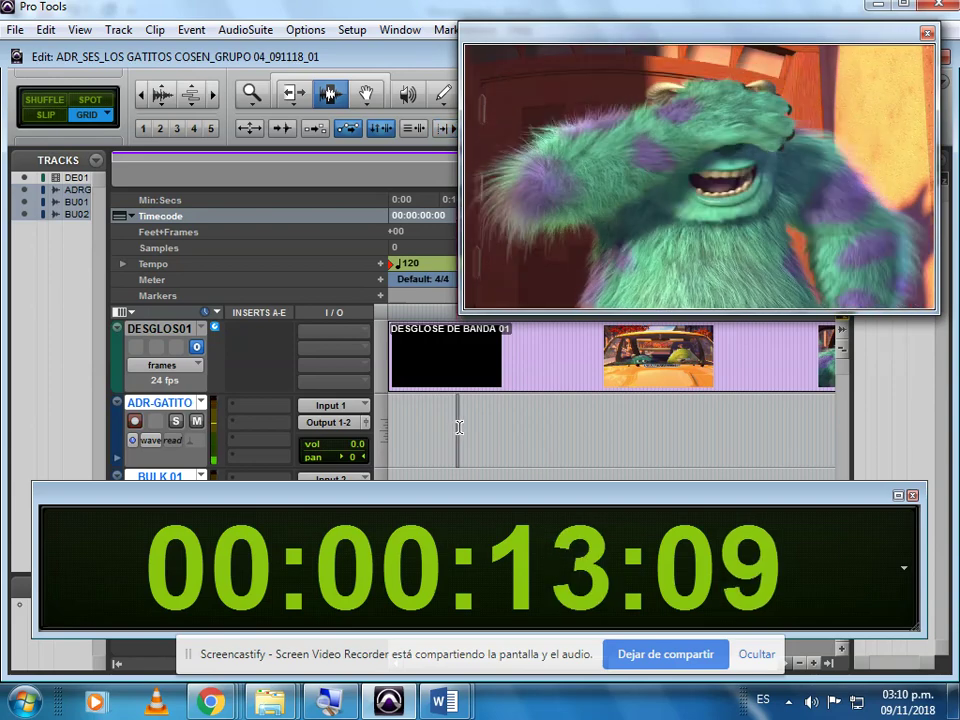
drag(467, 431, 487, 429)
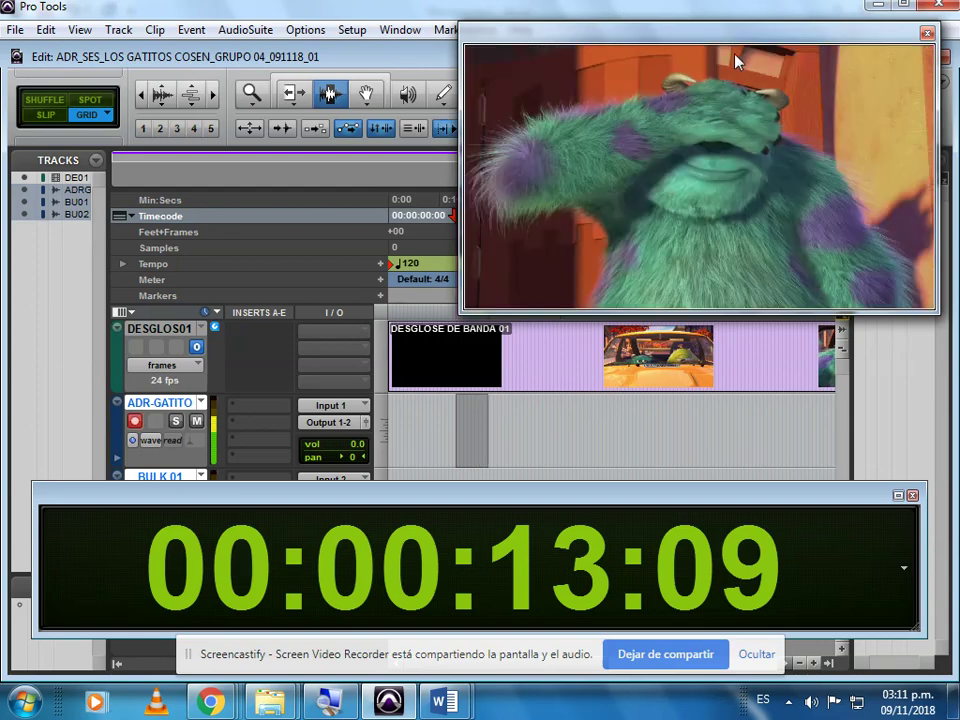
Step: Move the video window off the main counter, and examine the edit selection's start, end and length with the screen magnifier
drag(739, 42, 300, 130)
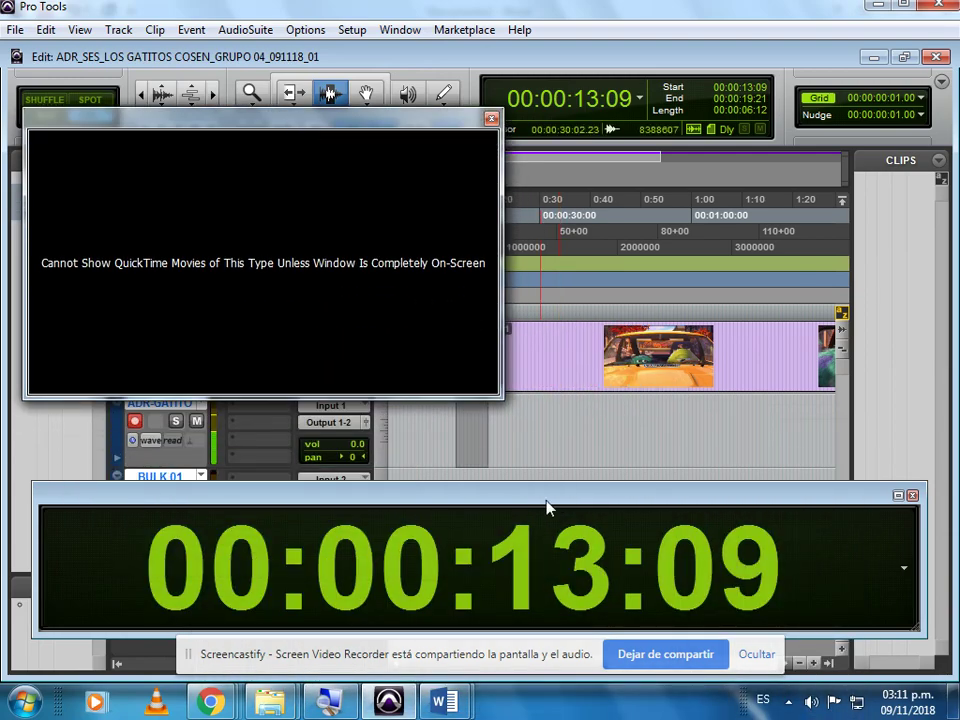
click(328, 701)
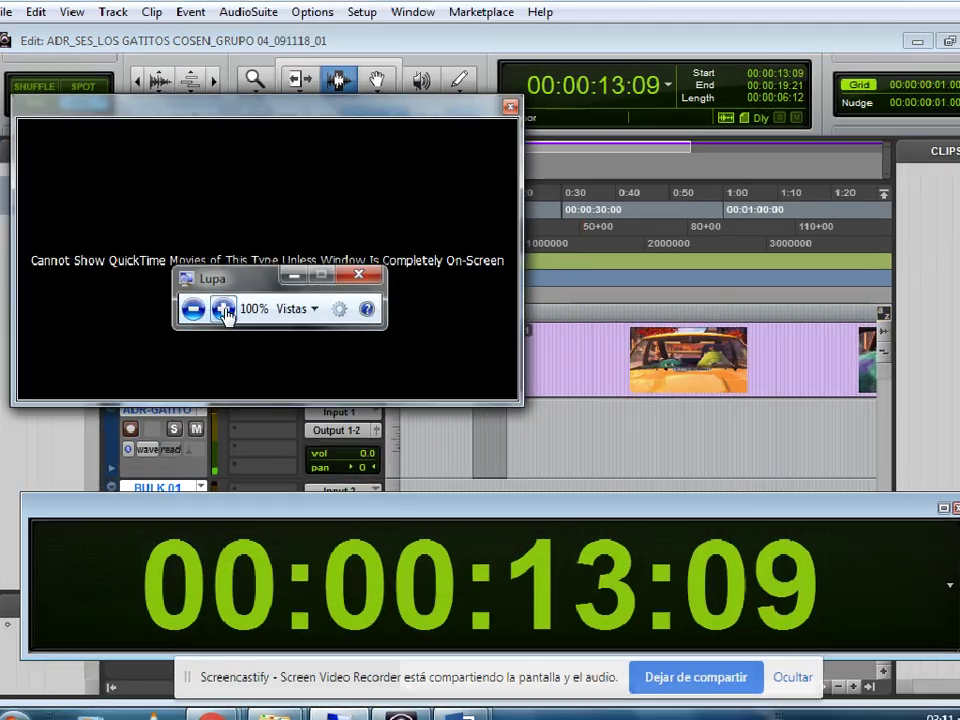
click(222, 308)
click(222, 308)
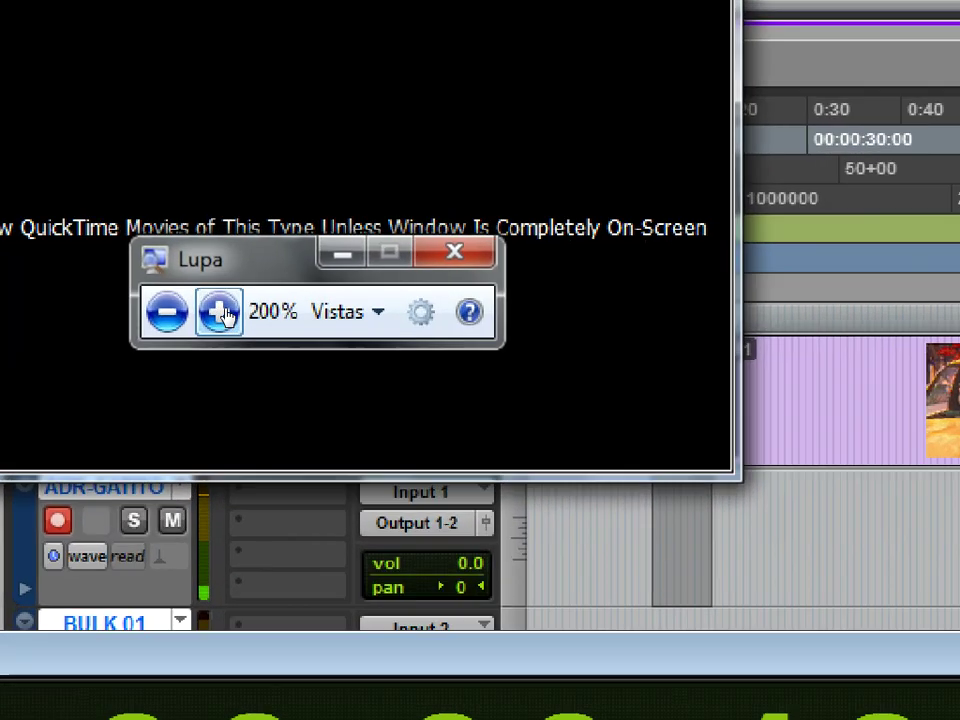
click(222, 308)
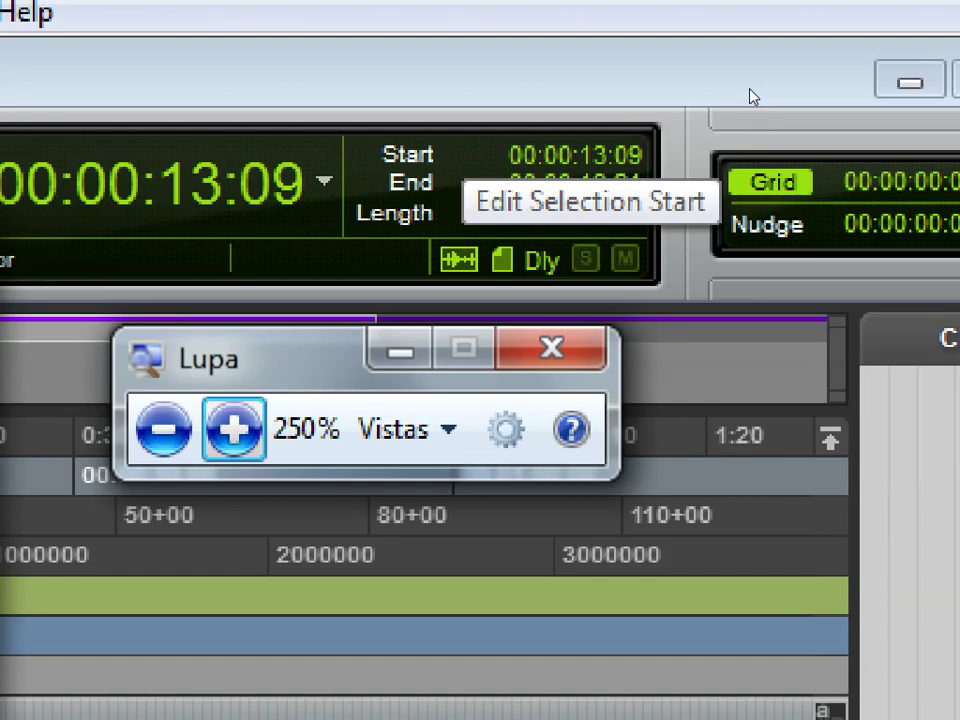
key(super+minus)
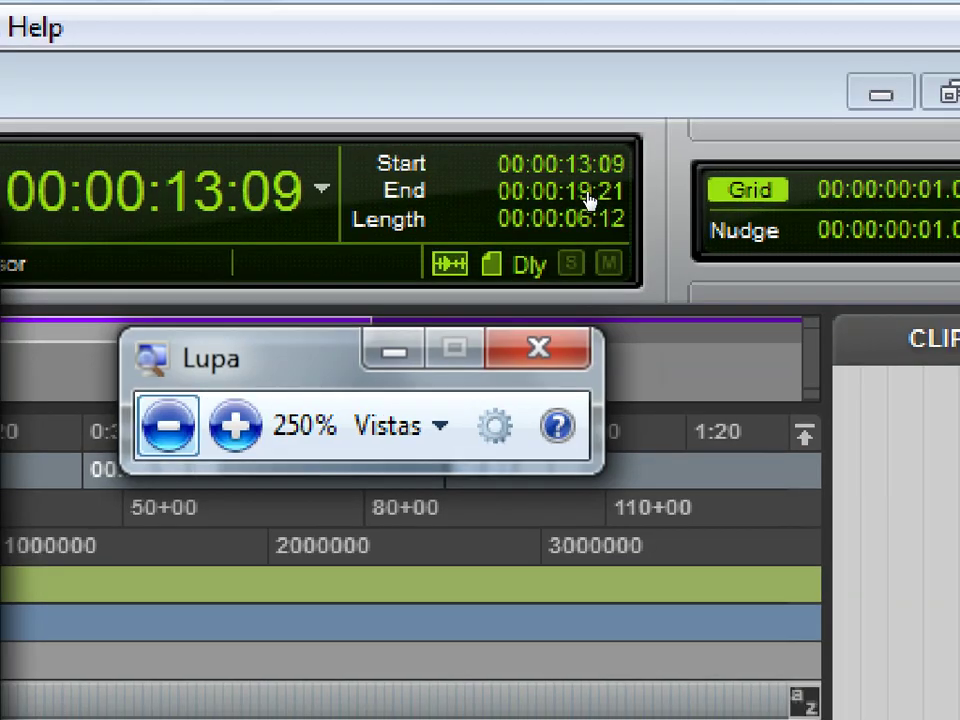
key(super+minus)
key(super+minus)
drag(463, 156, 506, 47)
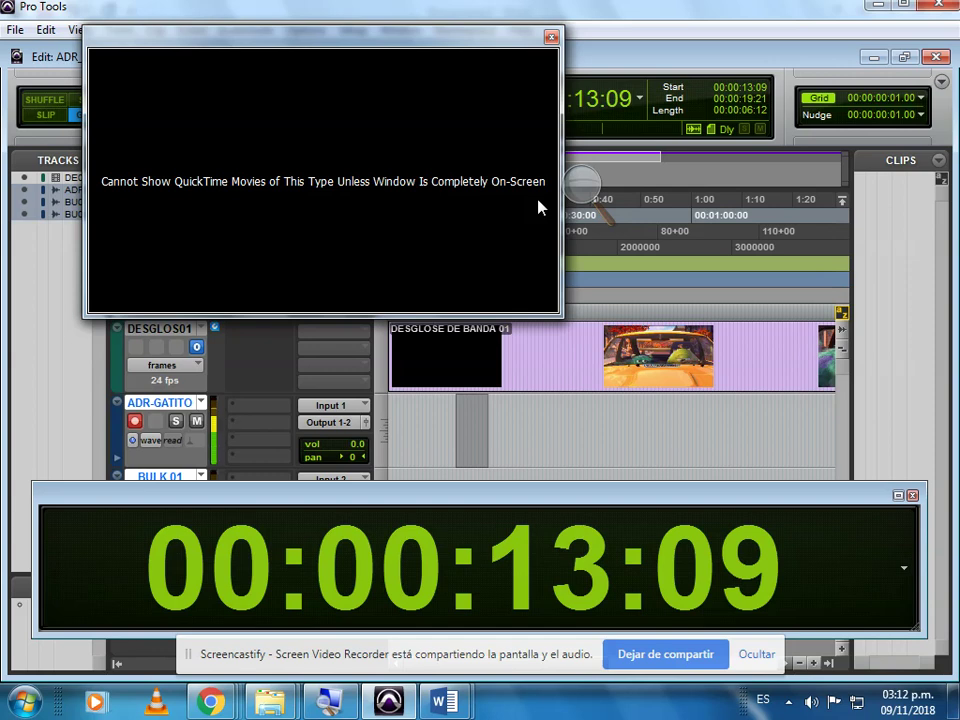
Step: Show the Transport window magnified, and switch the record mode between Normal and Loop twice, finishing on Loop
key(ctrl+1)
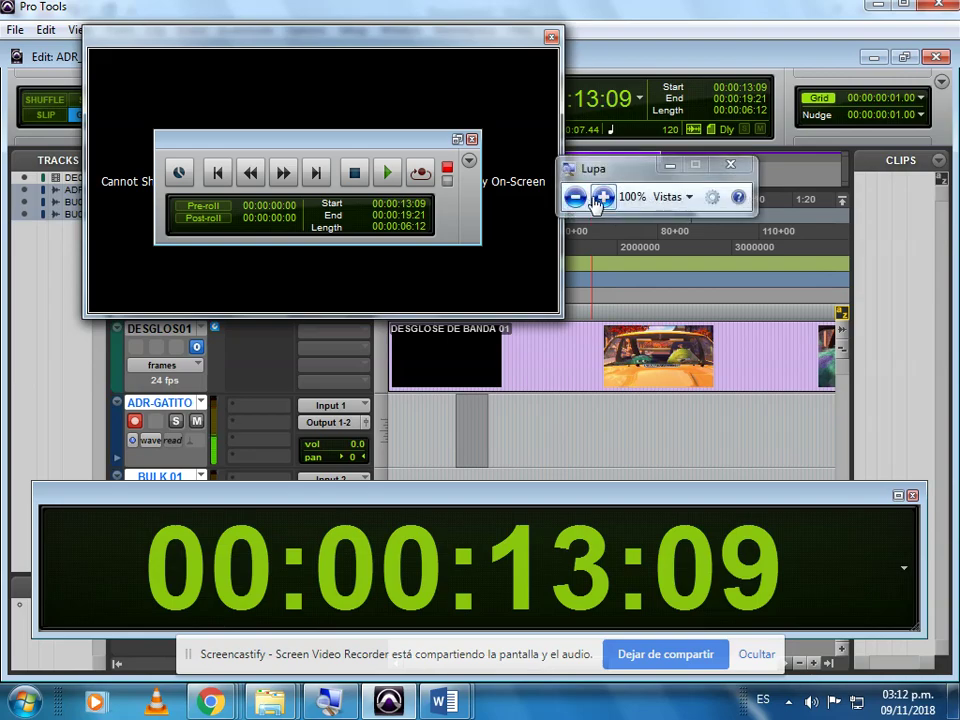
click(602, 195)
click(602, 195)
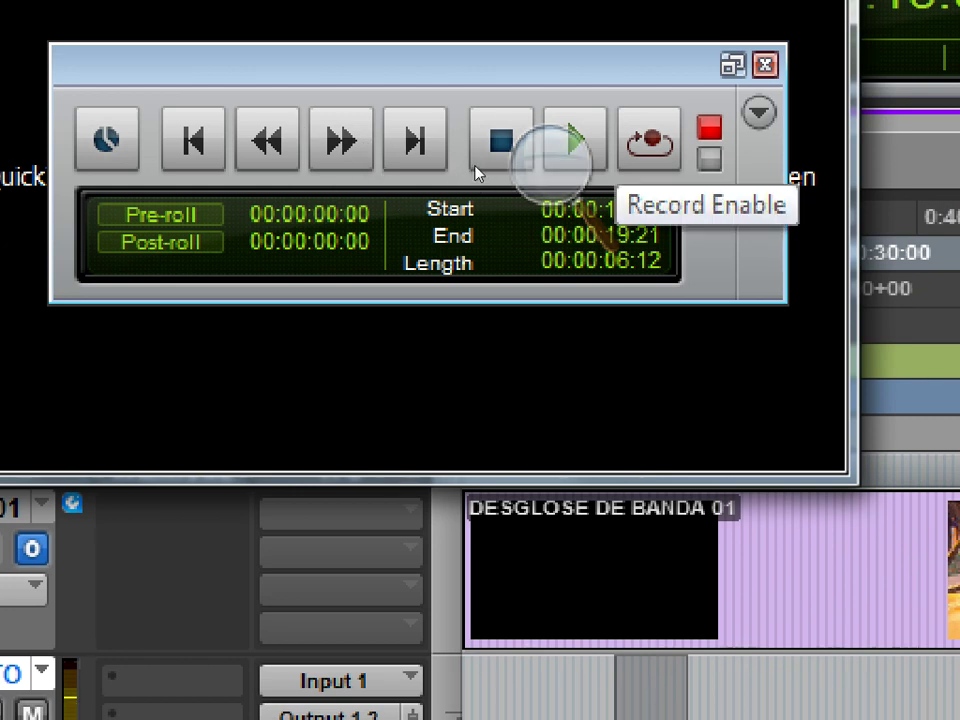
right_click(650, 140)
click(735, 133)
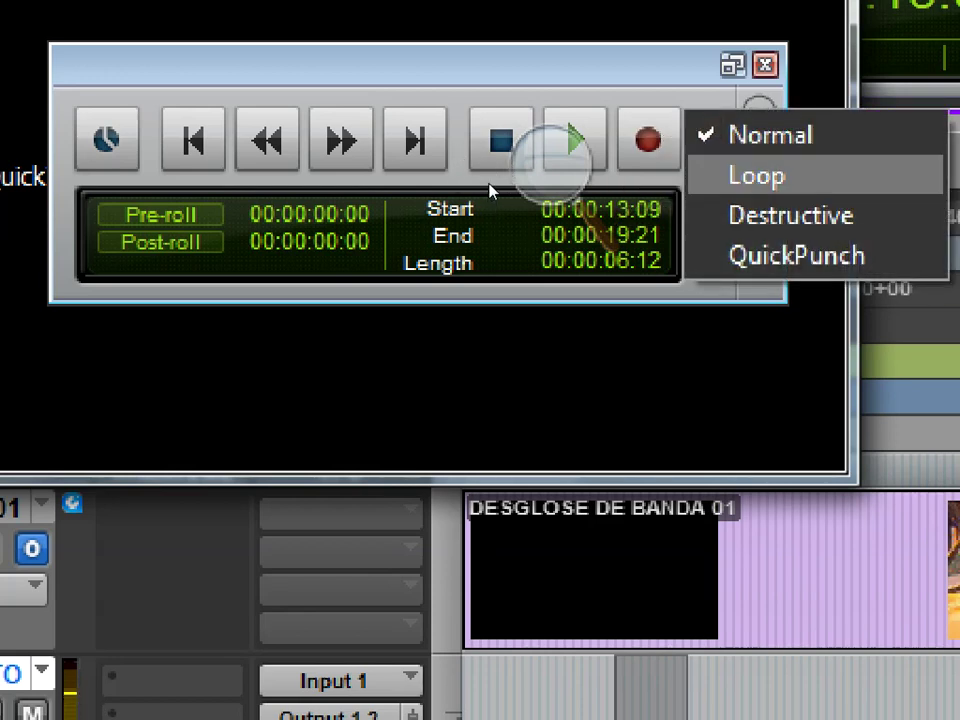
key(Return)
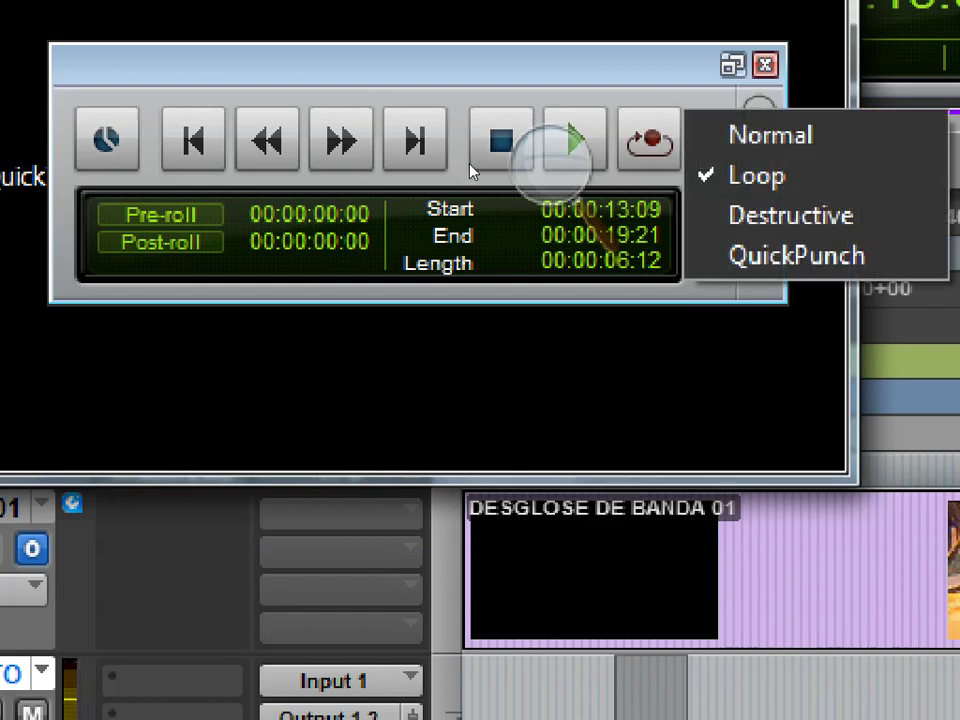
key(Up)
key(Return)
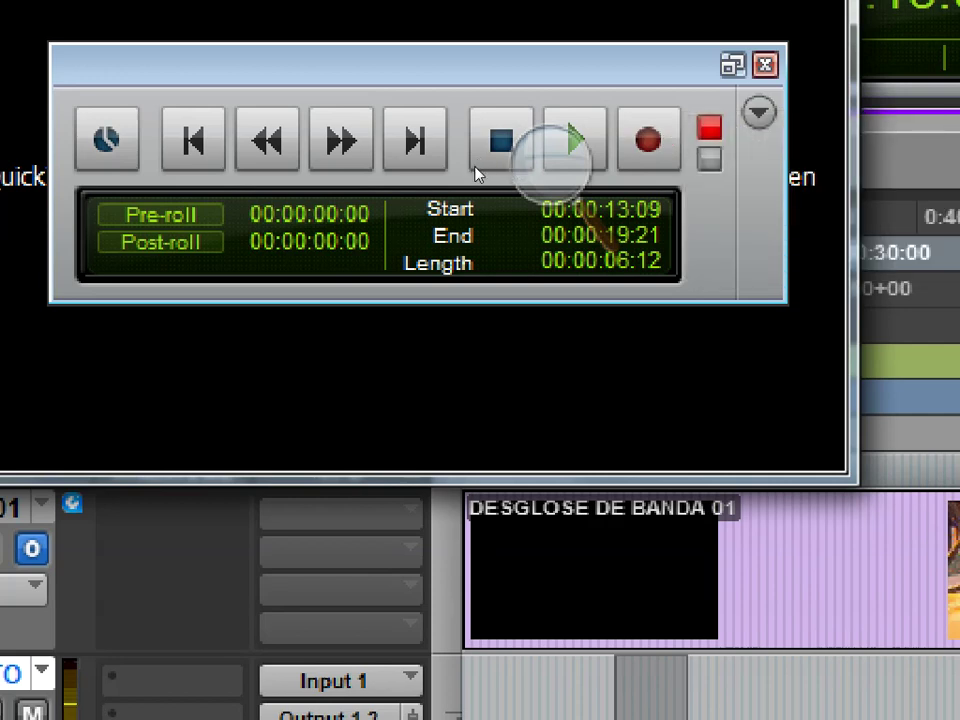
key(Menu)
key(Down)
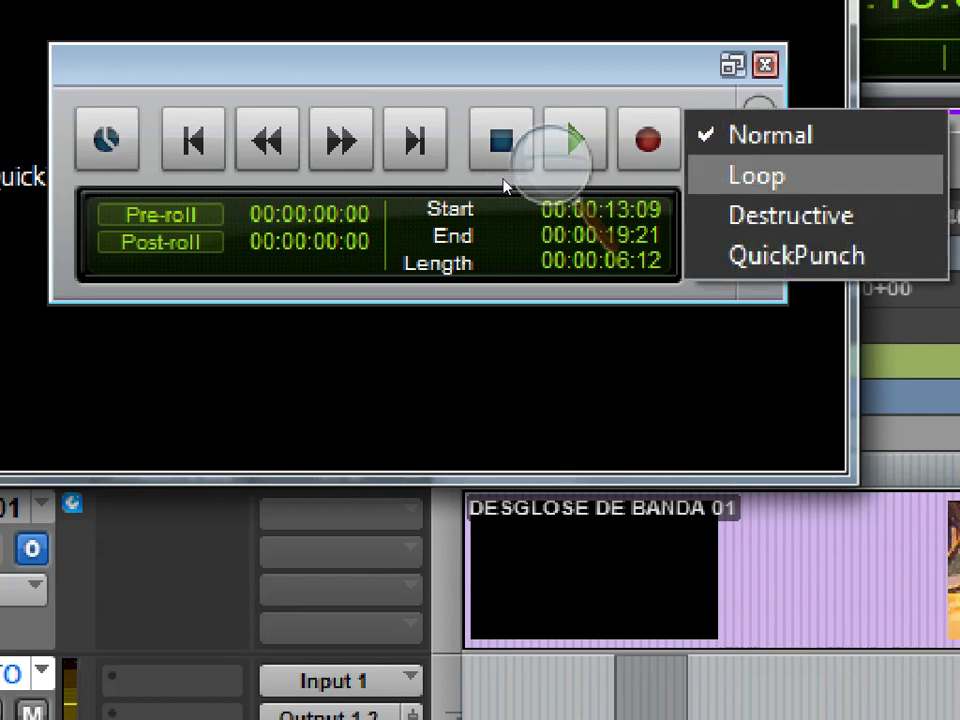
key(Return)
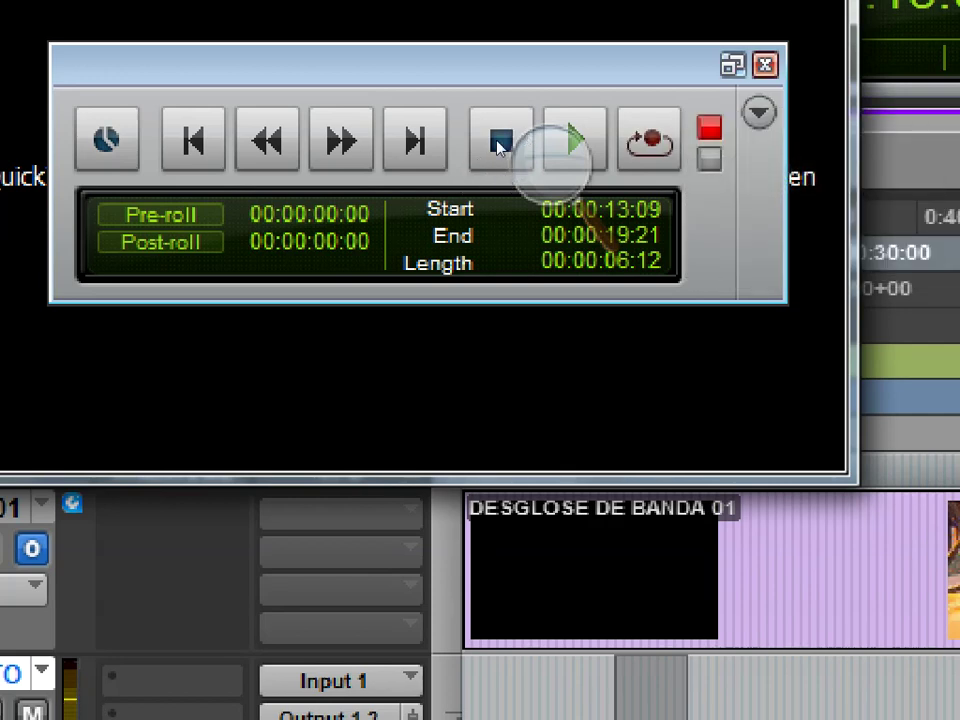
Step: Hide the Transport window and return the screen magnification to 100%
key(ctrl+1)
key(super+minus)
key(super+minus)
key(super+minus)
key(super+minus)
key(super+minus)
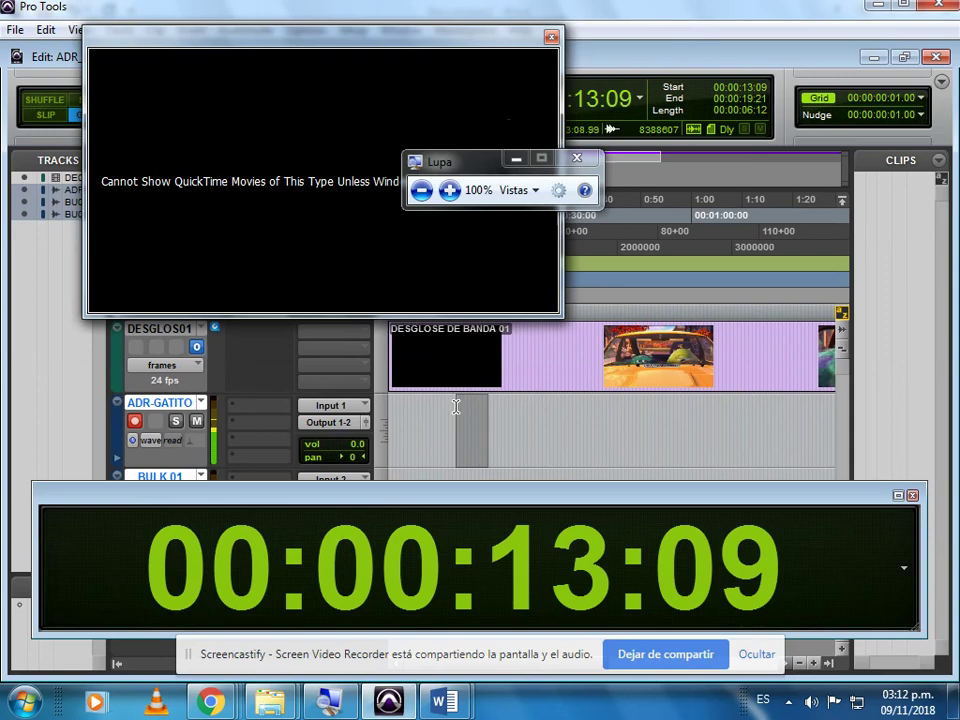
Step: Select 00:00:13:09 to 00:00:20:10 on the ADR-GATITO track, and loop-record several takes over that range
drag(454, 45, 545, 109)
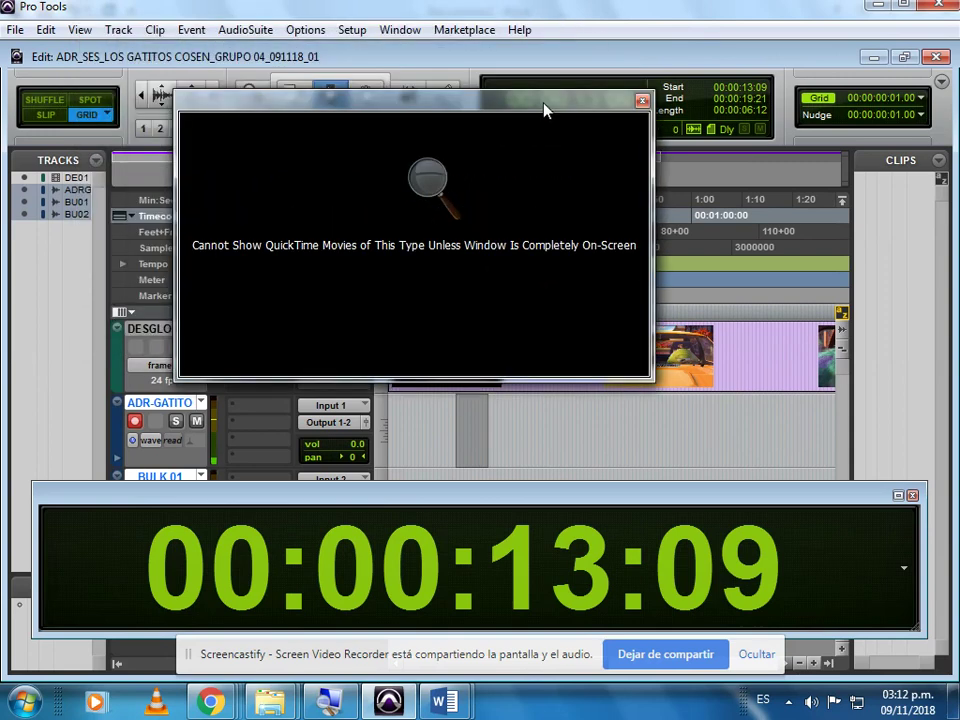
click(477, 428)
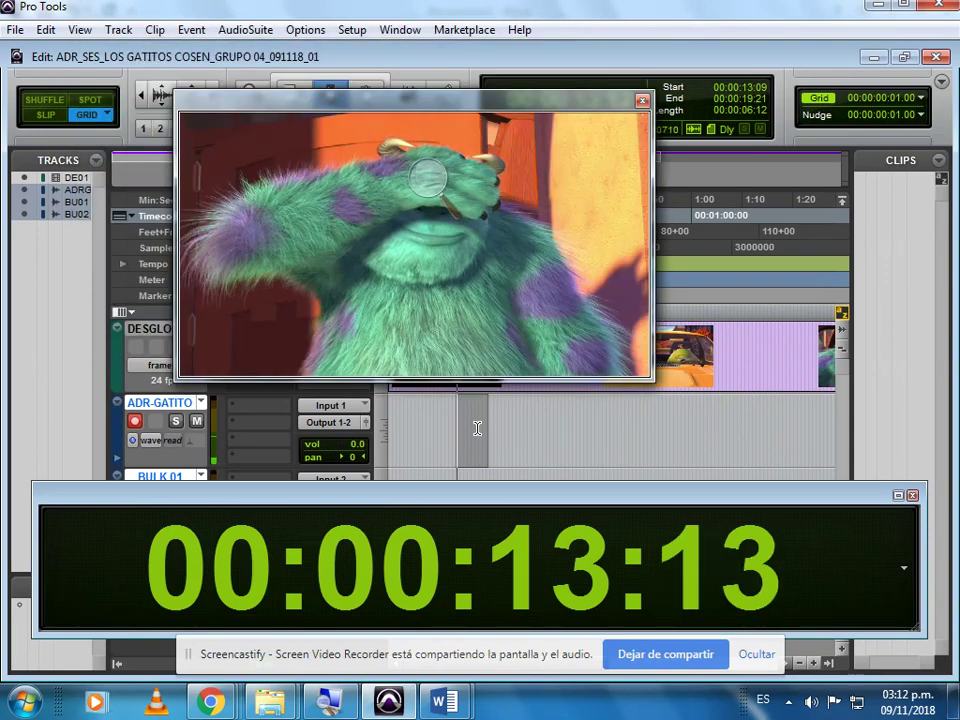
click(477, 428)
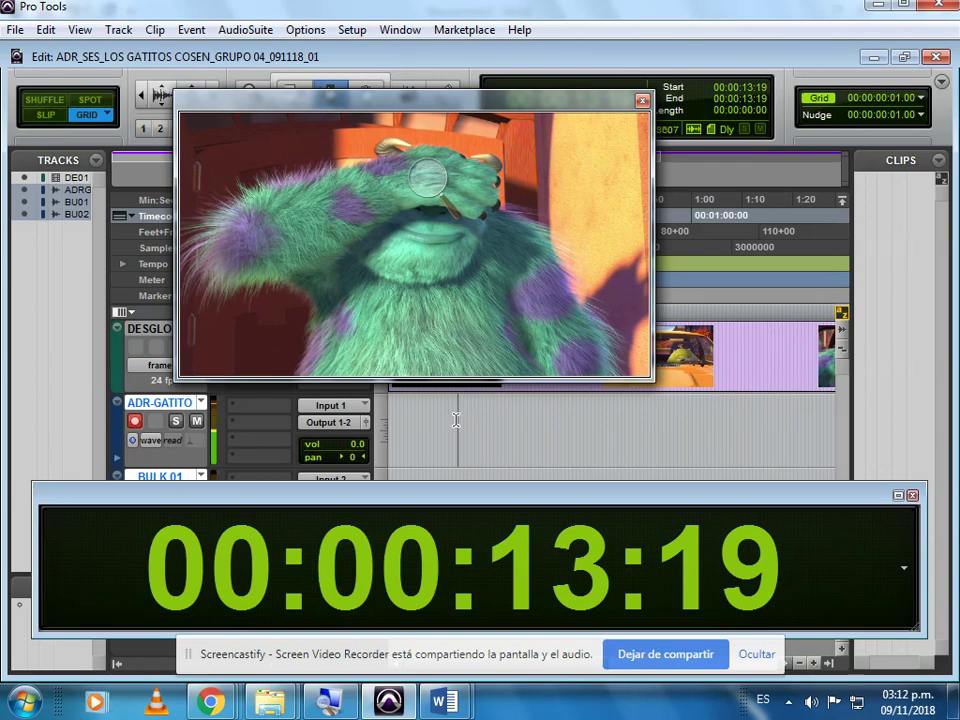
drag(458, 423, 521, 418)
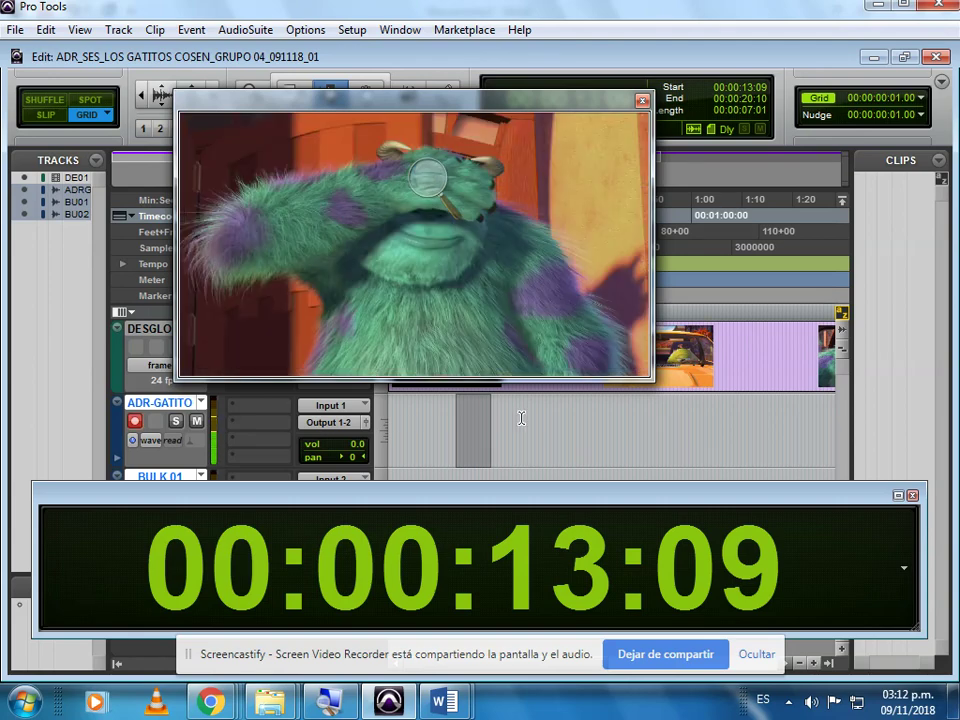
key(ctrl+space)
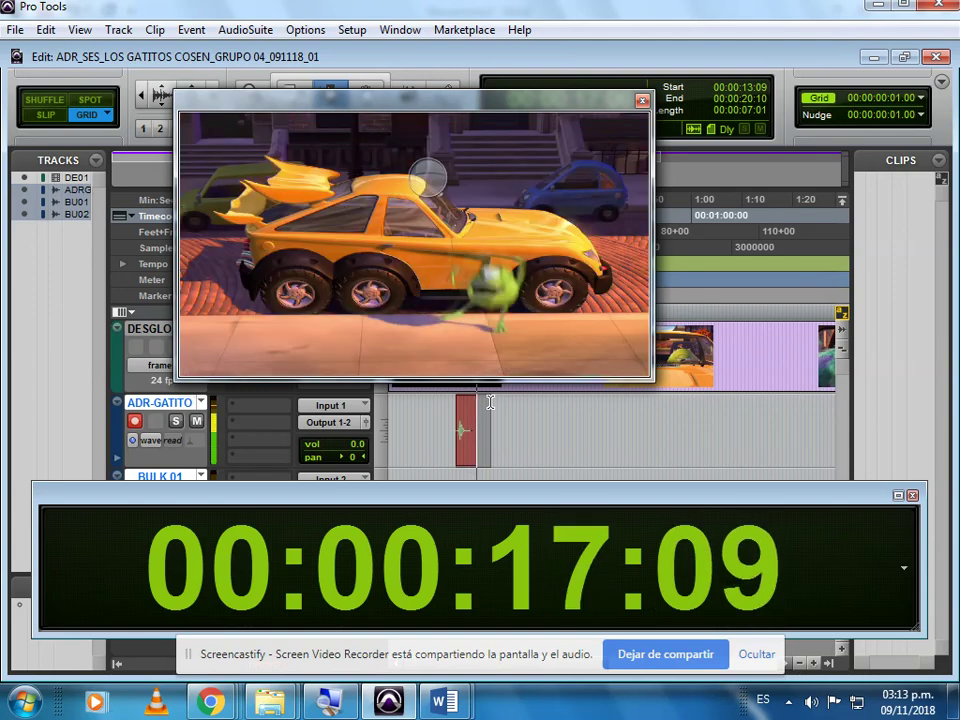
key(space)
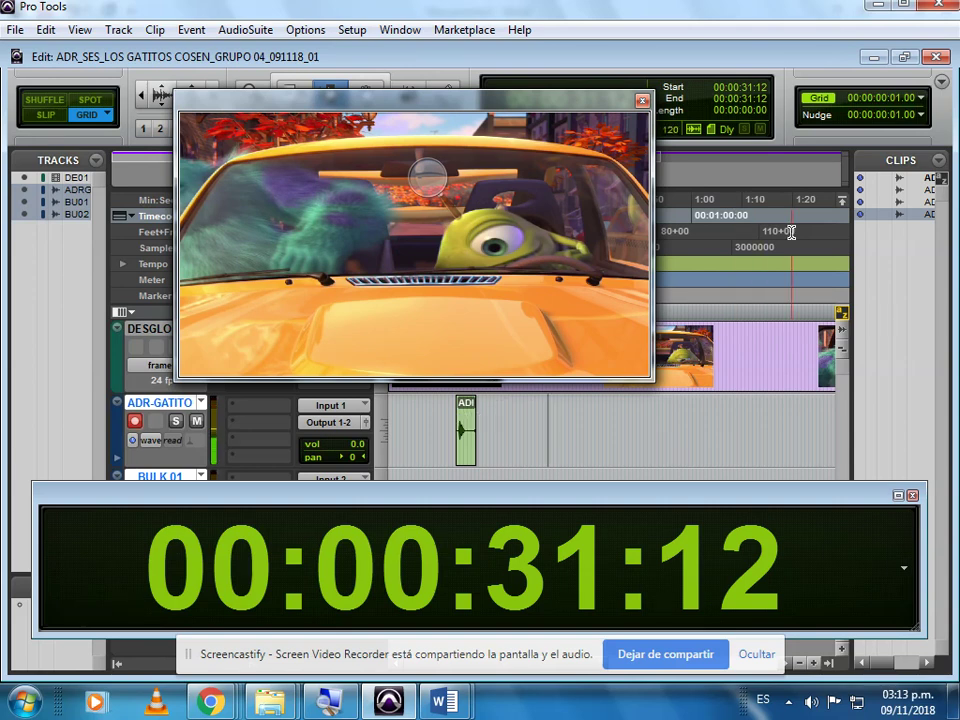
Step: Widen the Clips list to show full clip names, and examine the recorded takes with the screen magnified to 275%
drag(852, 190, 729, 190)
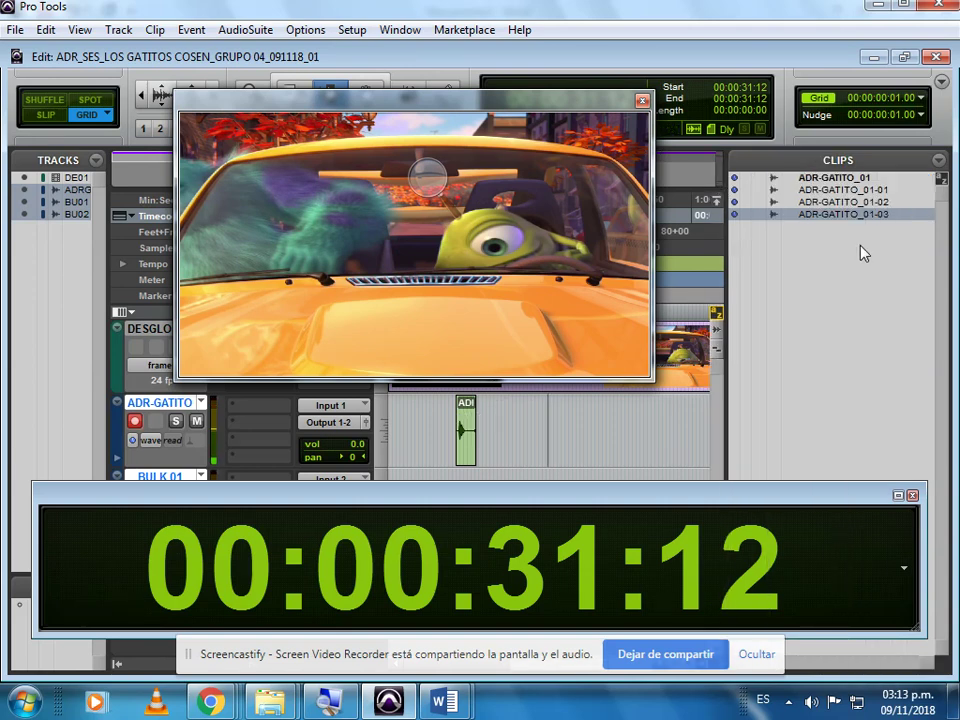
click(330, 701)
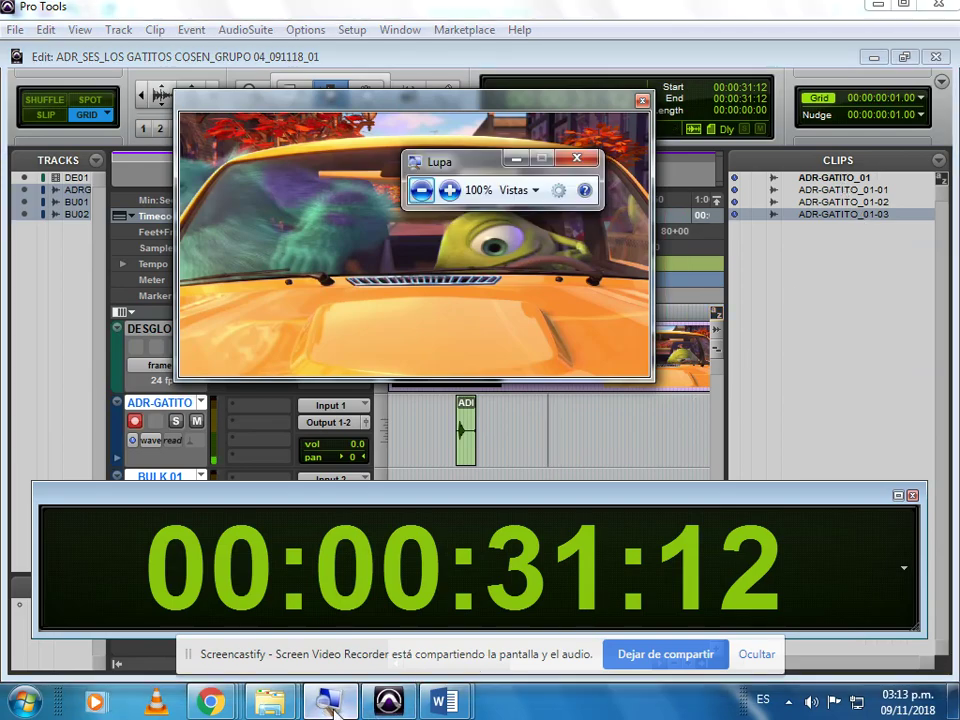
click(450, 190)
click(450, 190)
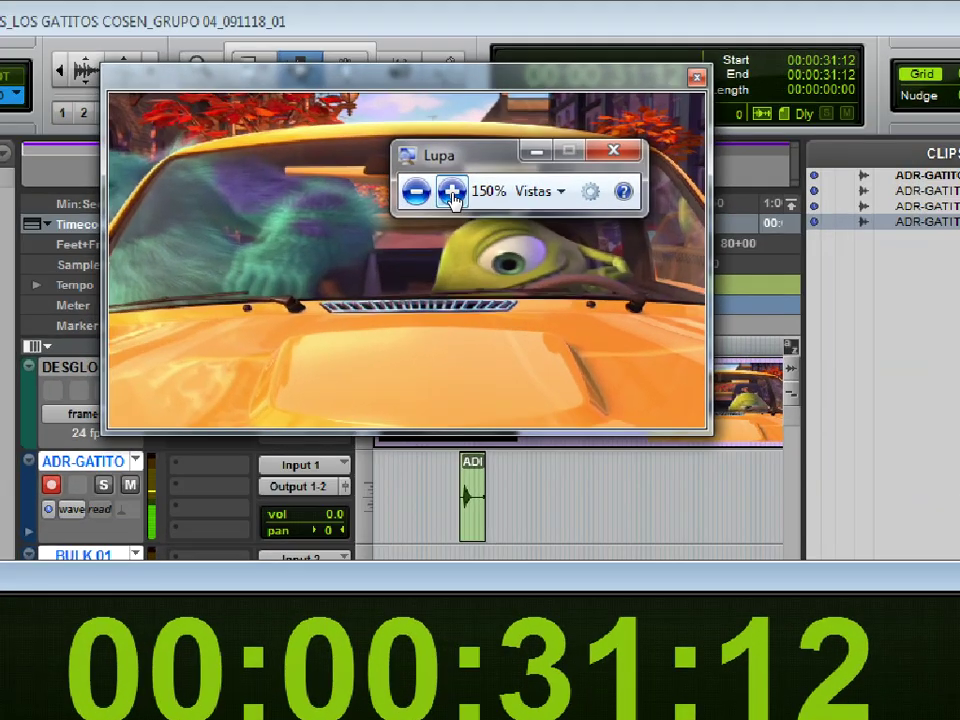
click(450, 190)
click(450, 190)
click(450, 190)
click(450, 190)
click(450, 190)
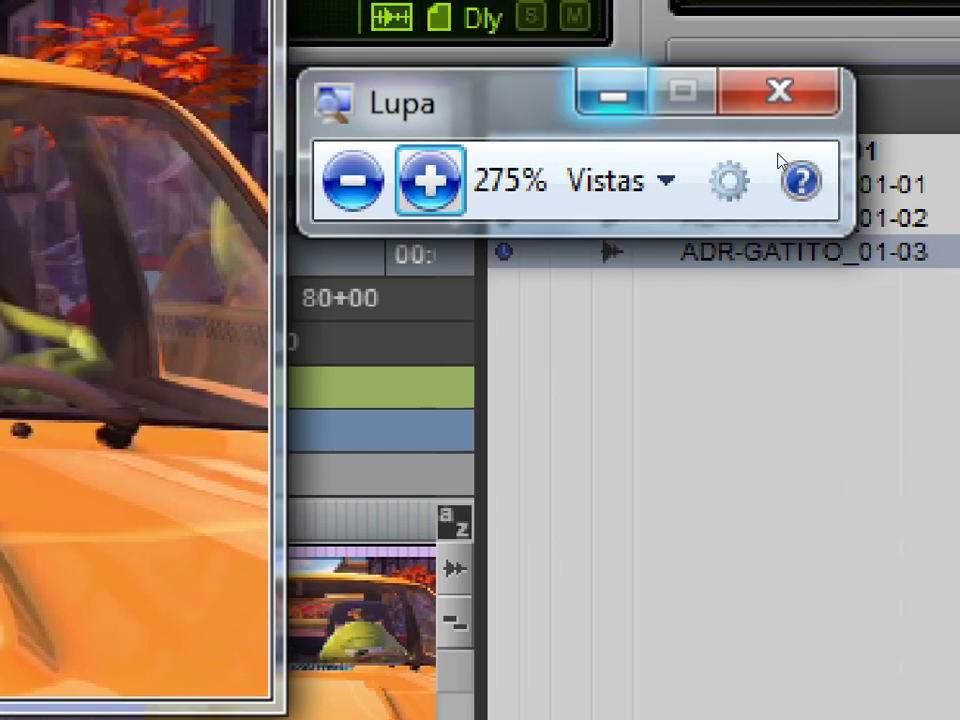
click(613, 97)
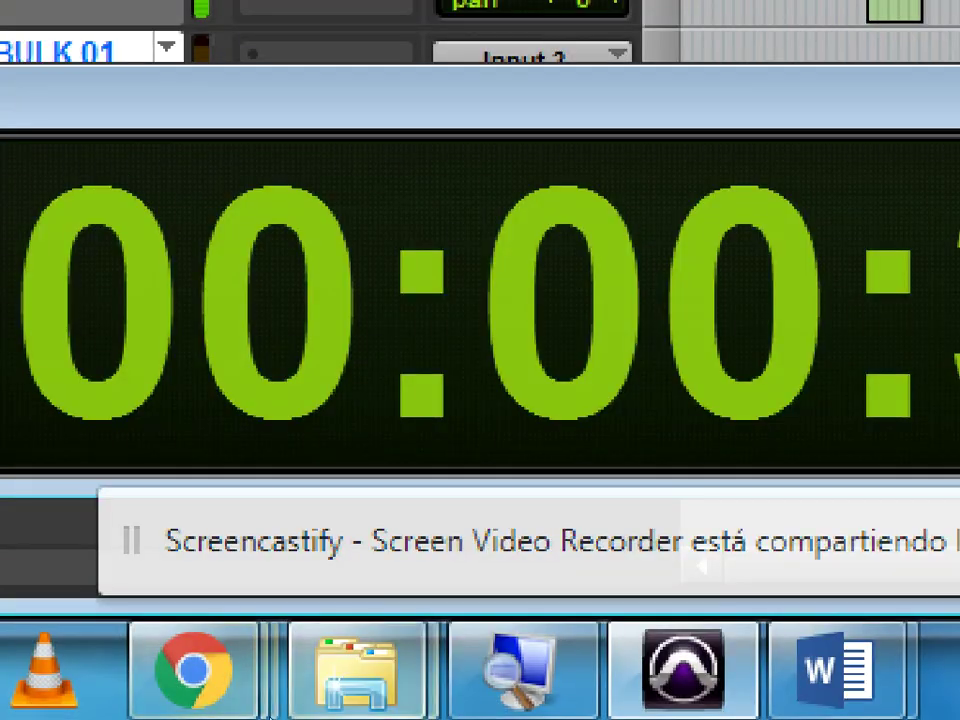
Step: Return the screen magnification to 100% and minimize the Magnifier
click(520, 668)
key(super+minus)
key(super+minus)
key(super+minus)
key(super+minus)
key(super+minus)
key(super+minus)
key(super+minus)
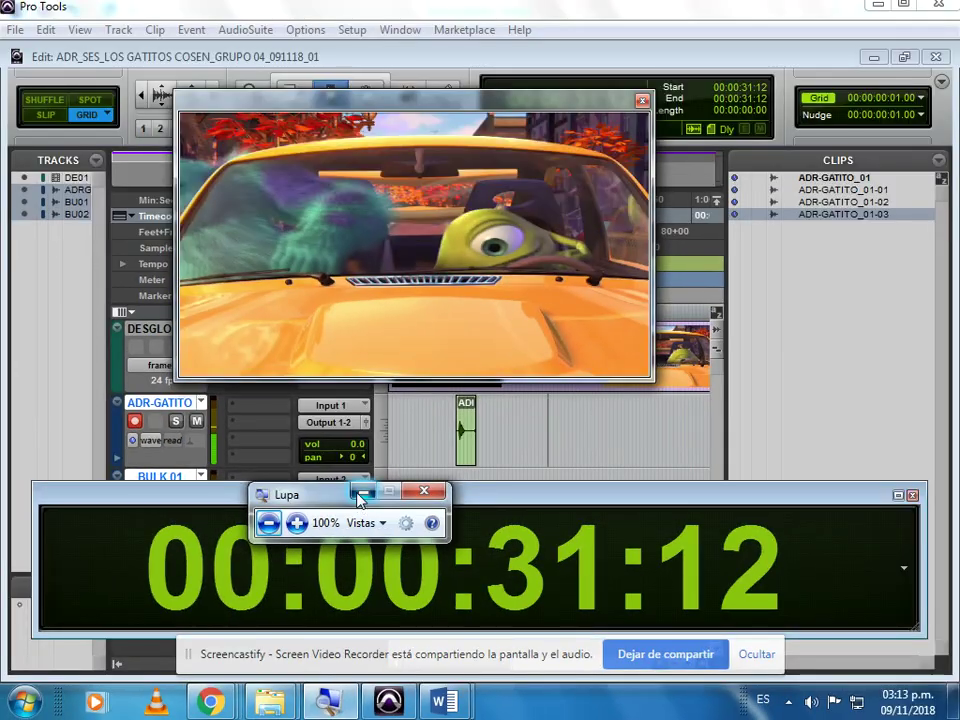
click(360, 493)
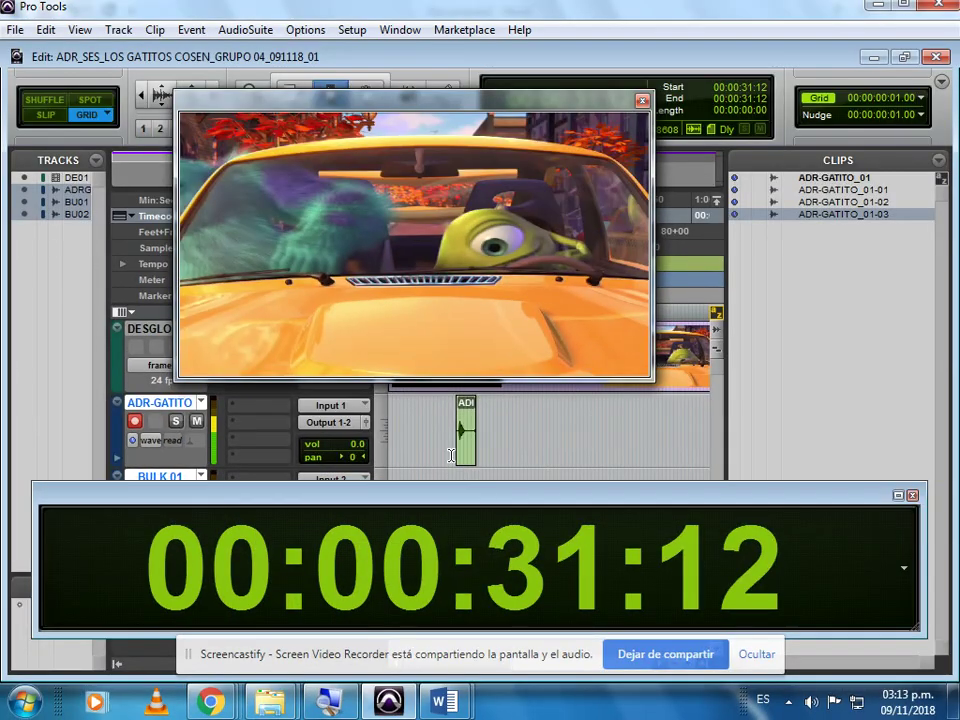
Step: Replace the recorded clip on the ADR-GATITO track with its matching alternate take ADR-GATITO_01-01
click(467, 440)
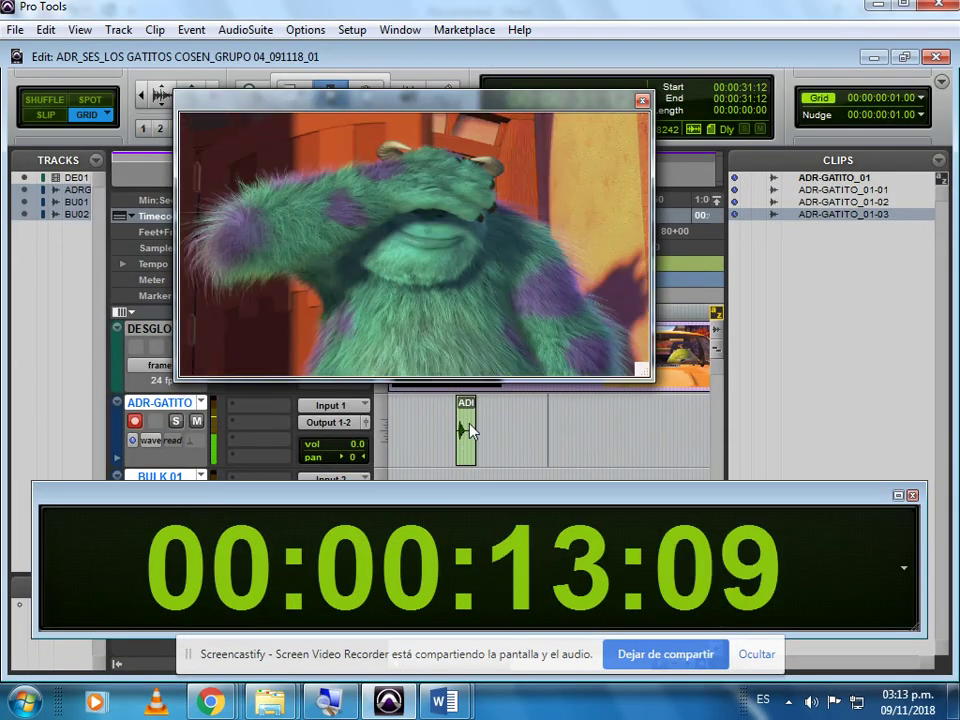
right_click(467, 436)
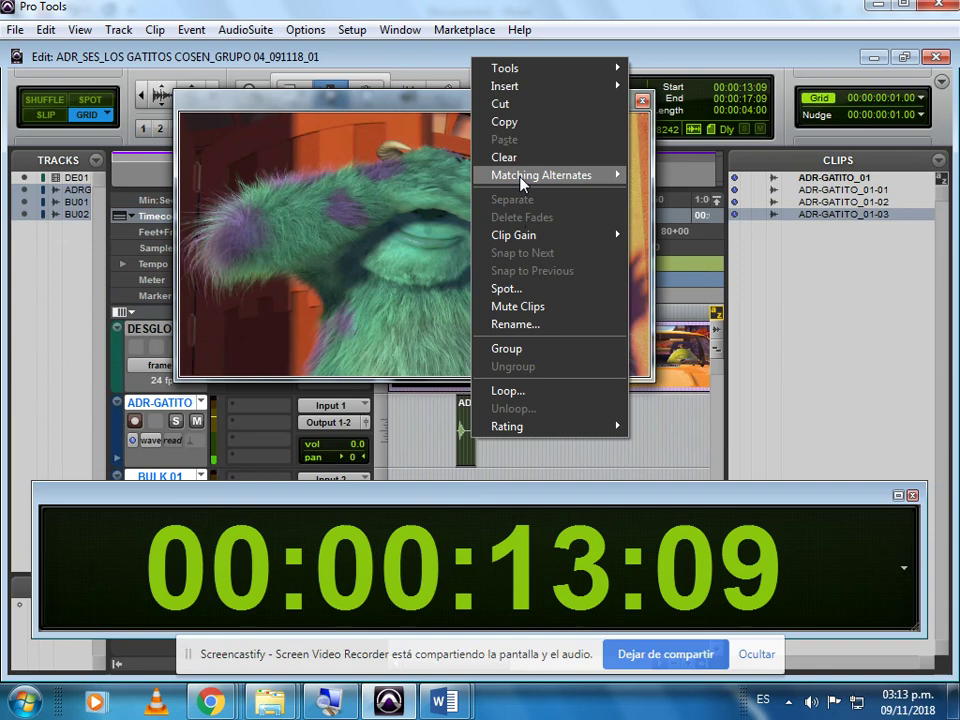
mouse_move(521, 181)
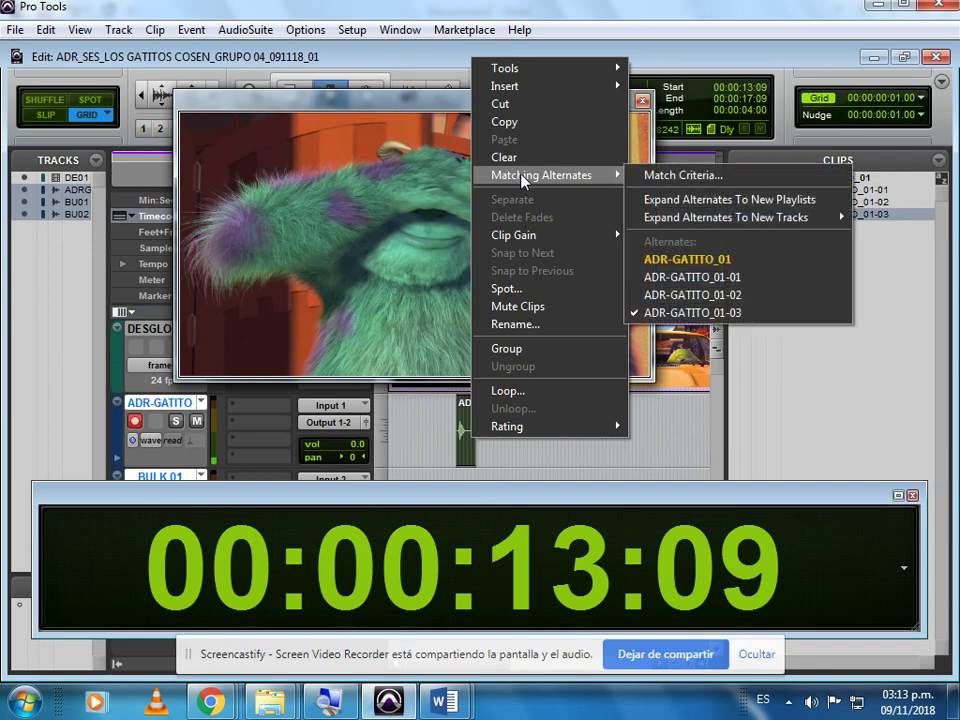
click(512, 443)
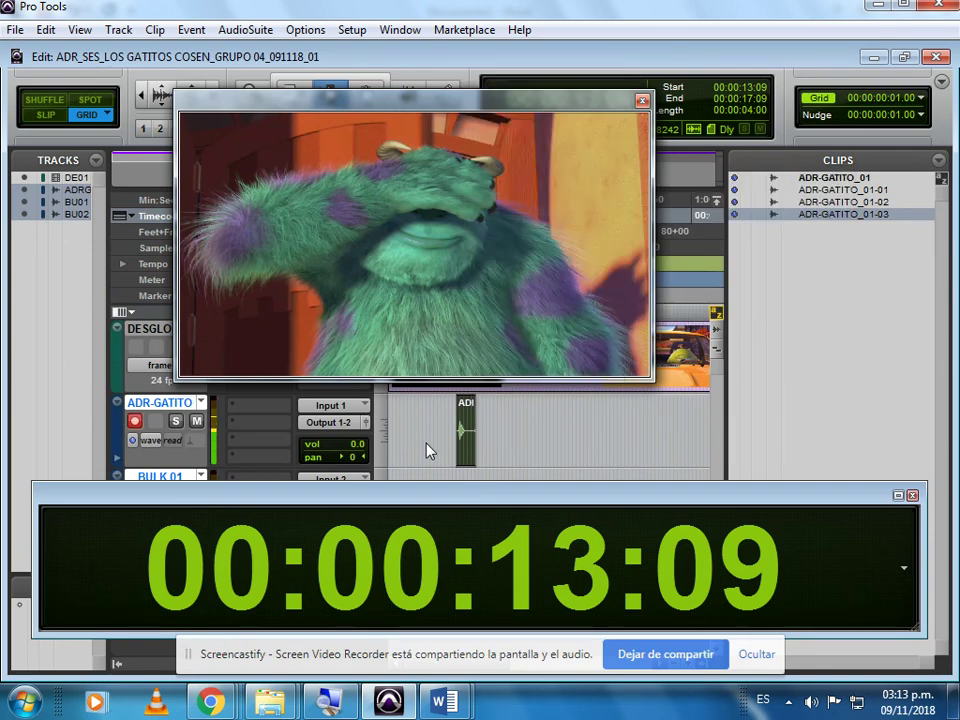
click(462, 425)
right_click(465, 430)
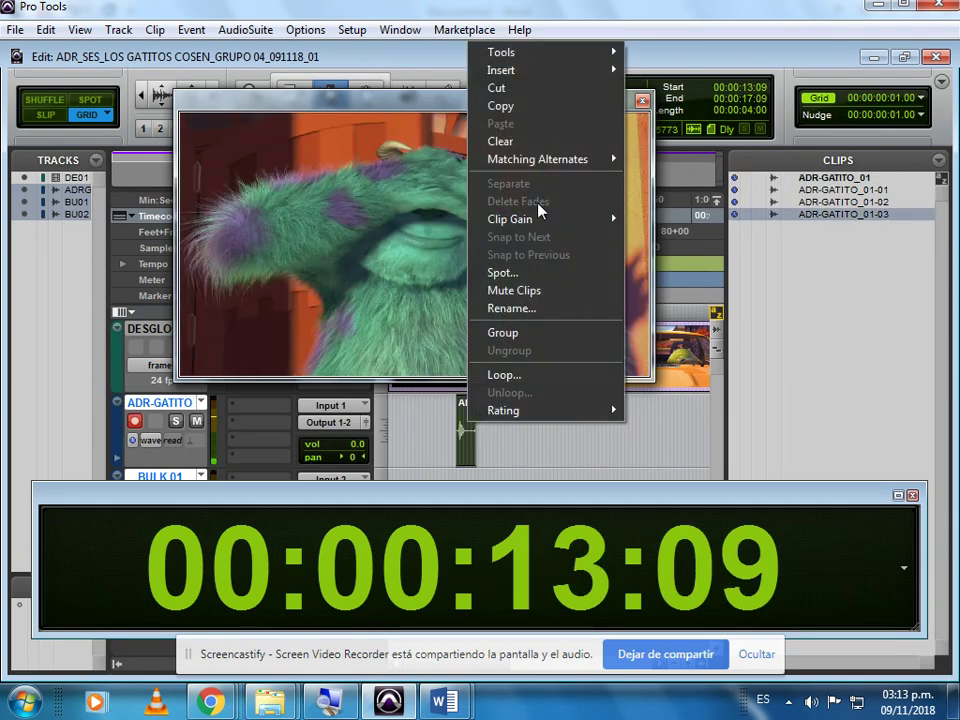
mouse_move(560, 159)
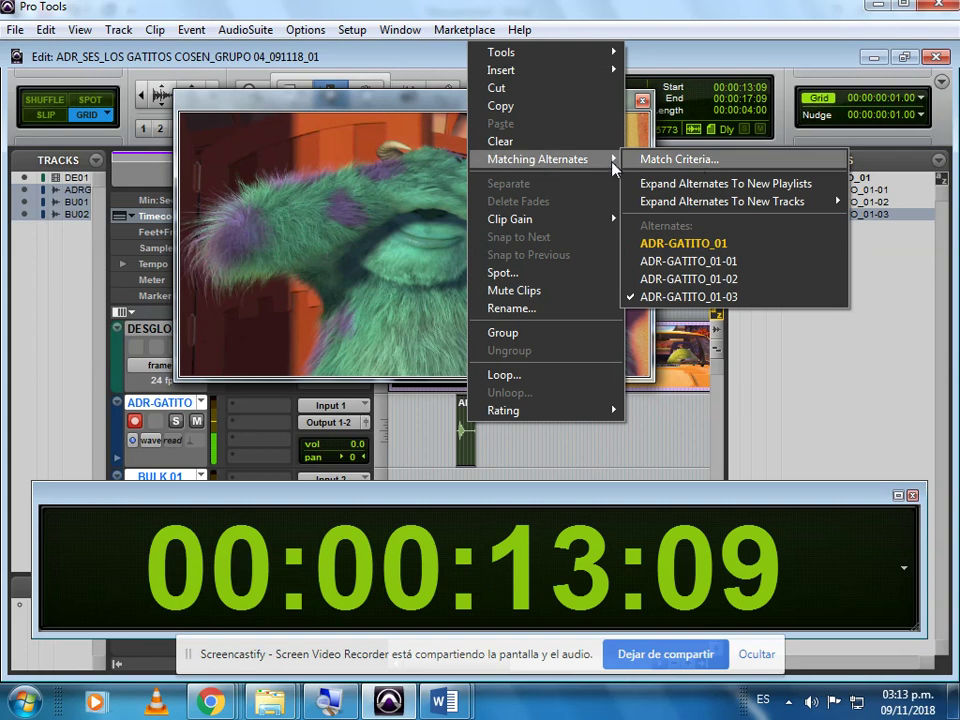
click(686, 261)
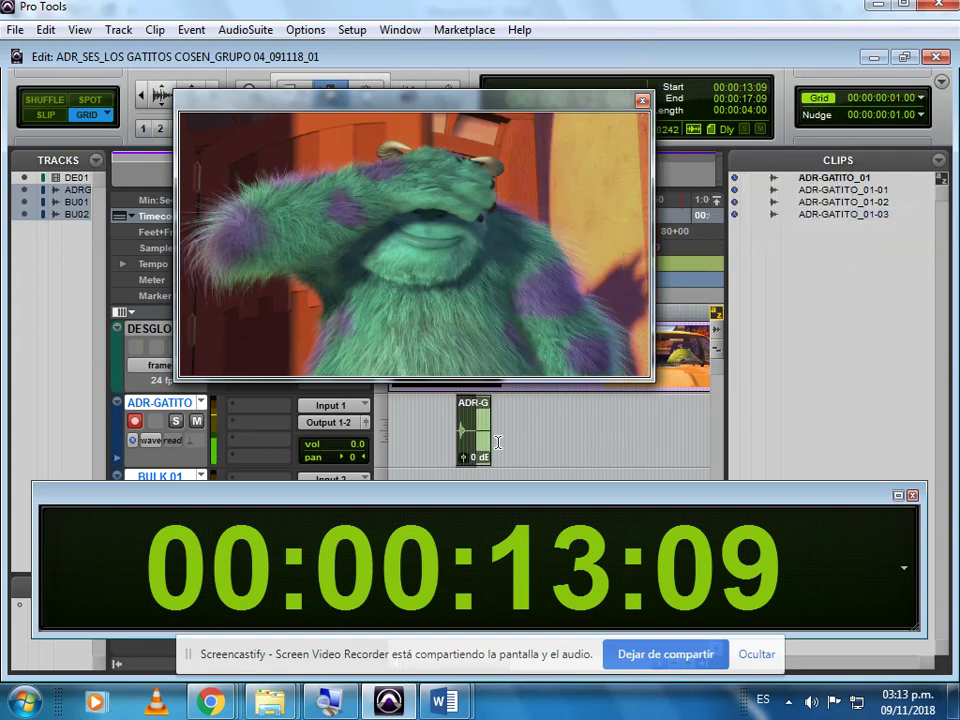
Step: Play the ADR-GATITO take from 00:00:13:05, stop playback, and disable recording on that track
click(455, 431)
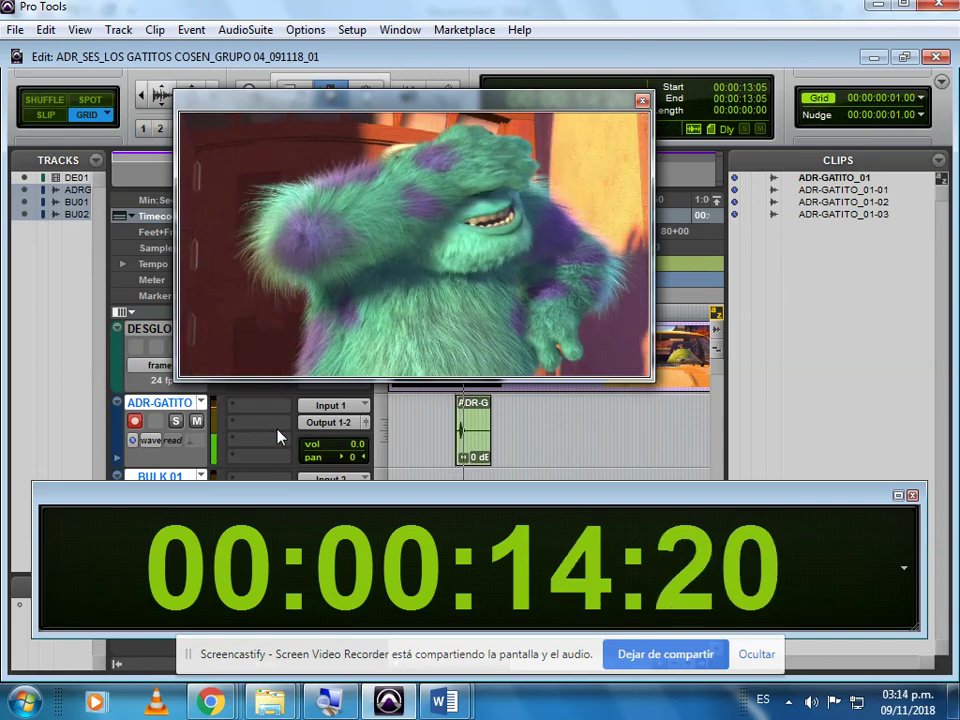
key(space)
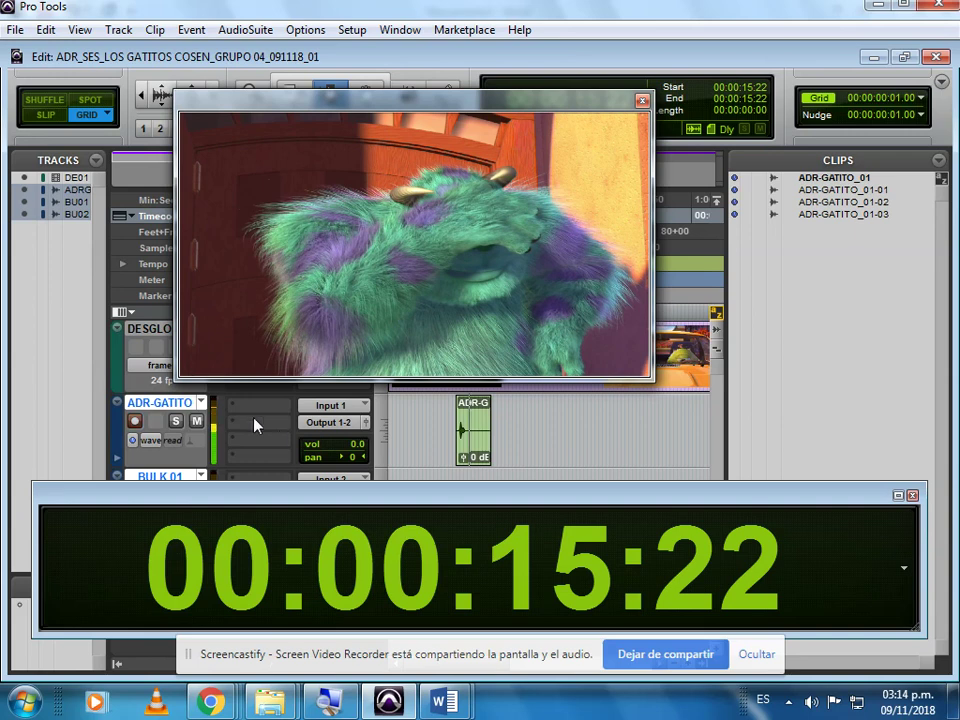
click(135, 421)
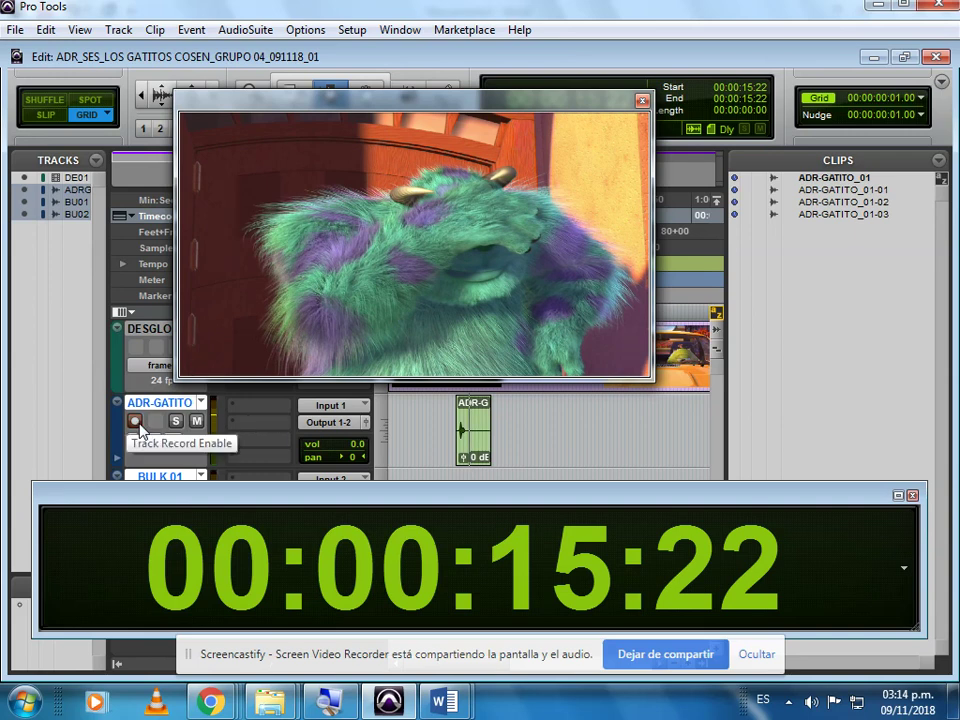
key(super+plus)
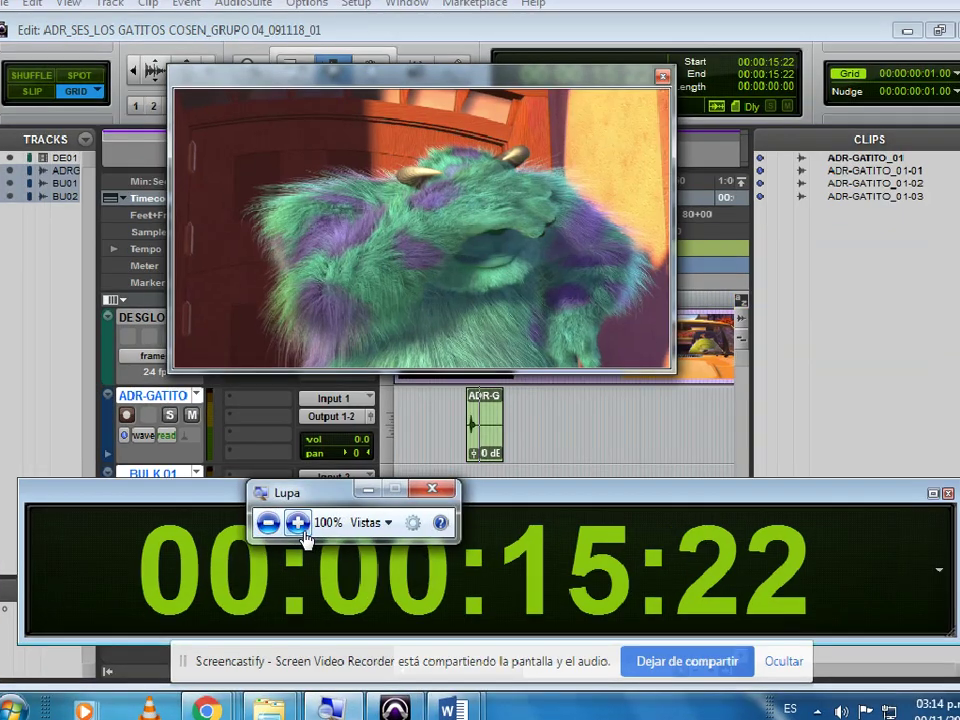
click(296, 523)
click(296, 523)
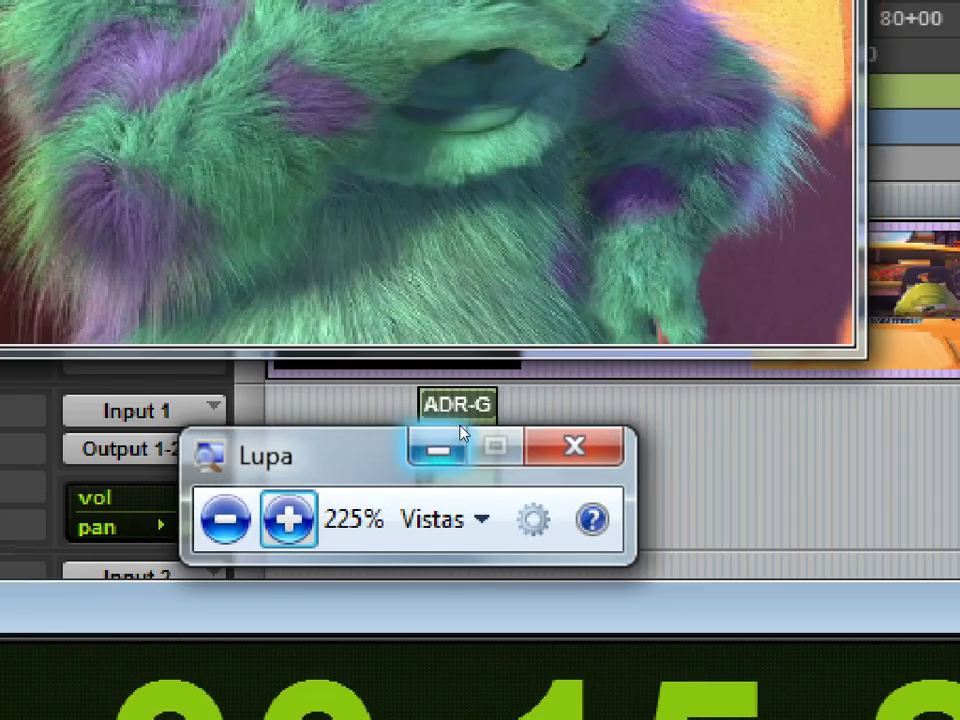
click(440, 448)
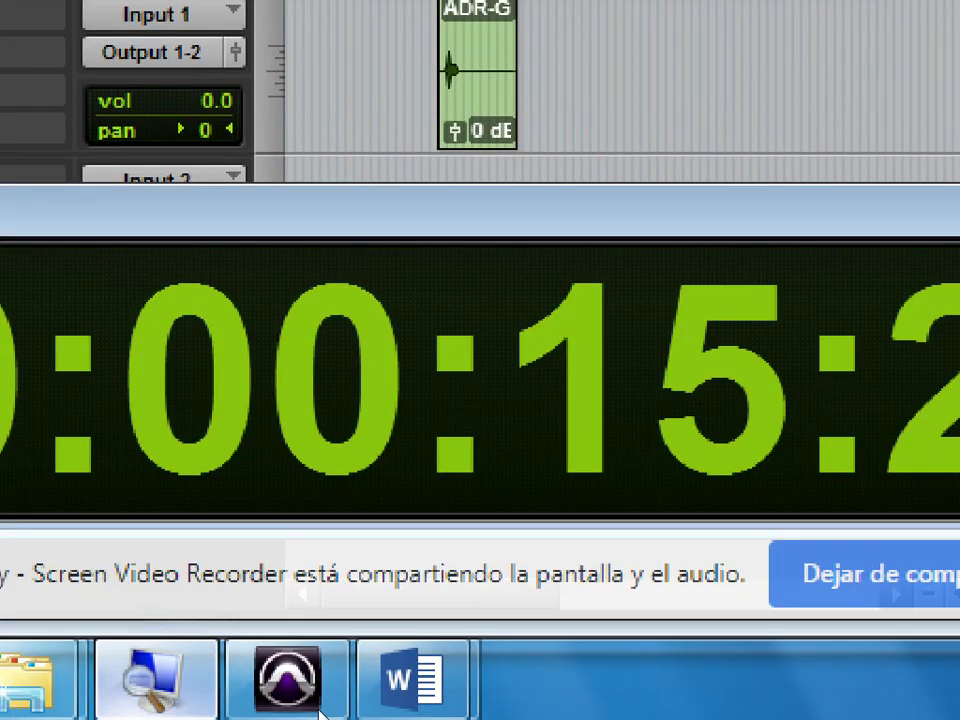
key(super+minus)
key(super+minus)
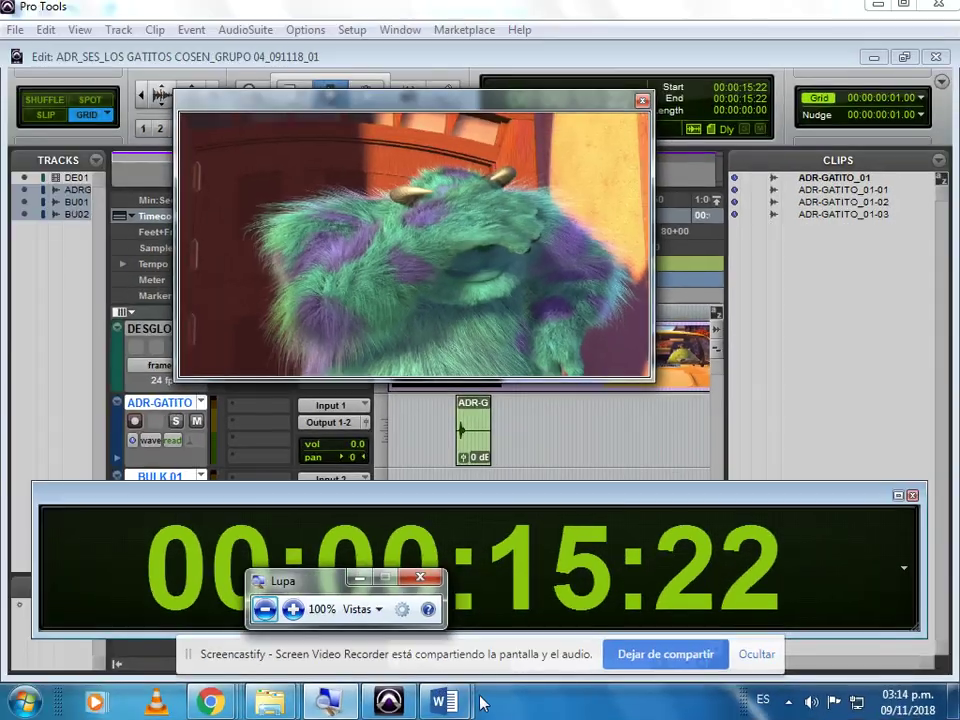
Step: Switch to the Word document and set all of its text to font size 100
mouse_move(443, 703)
click(396, 609)
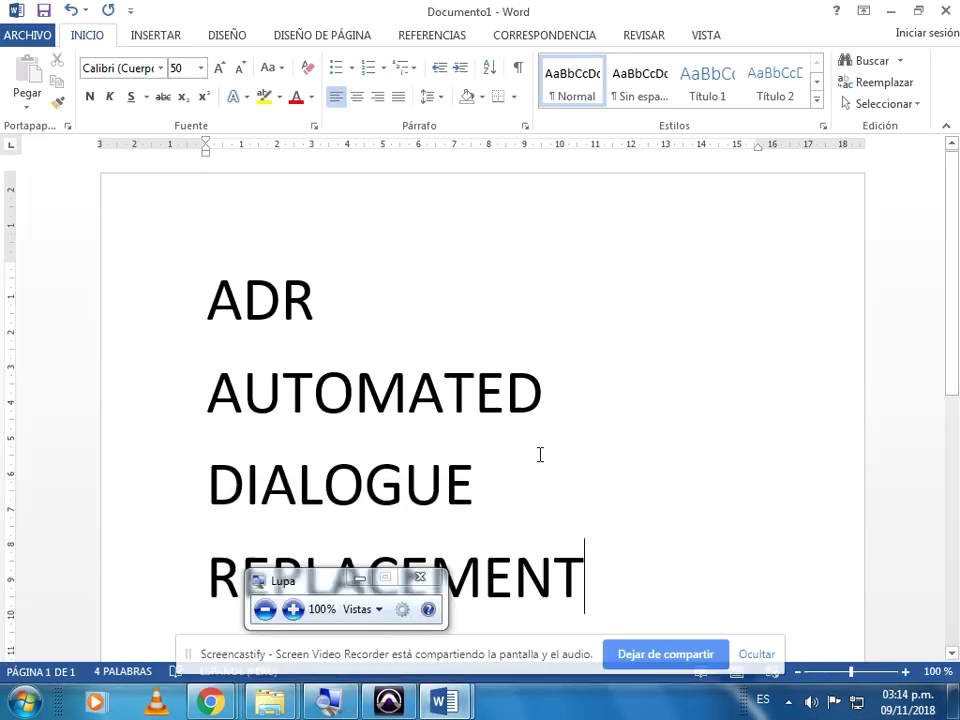
click(540, 455)
drag(606, 557, 220, 188)
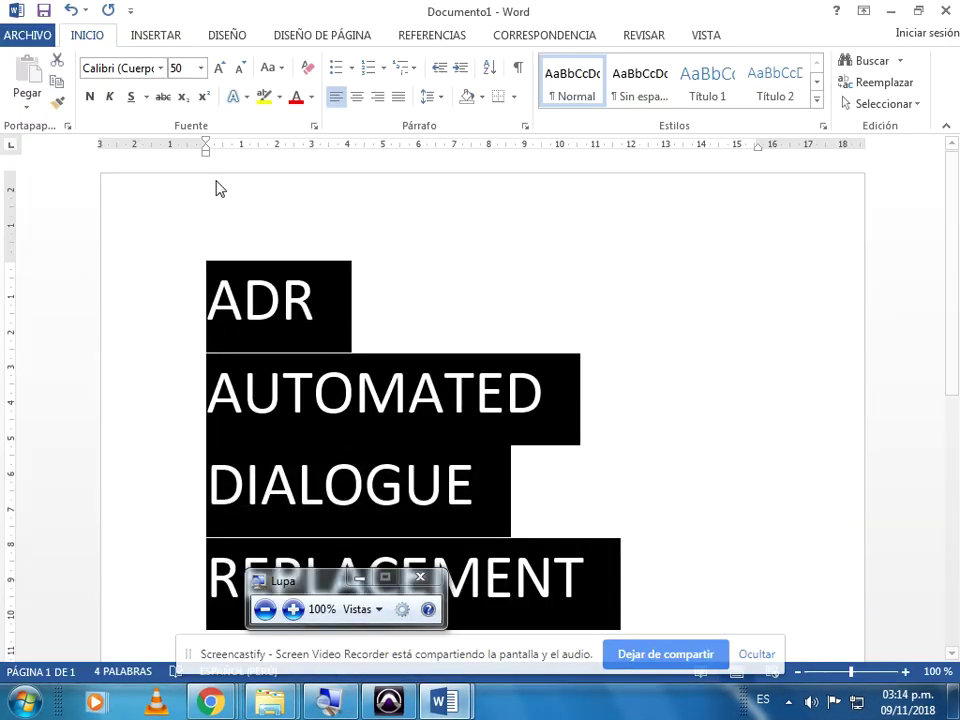
click(190, 69)
text(10)
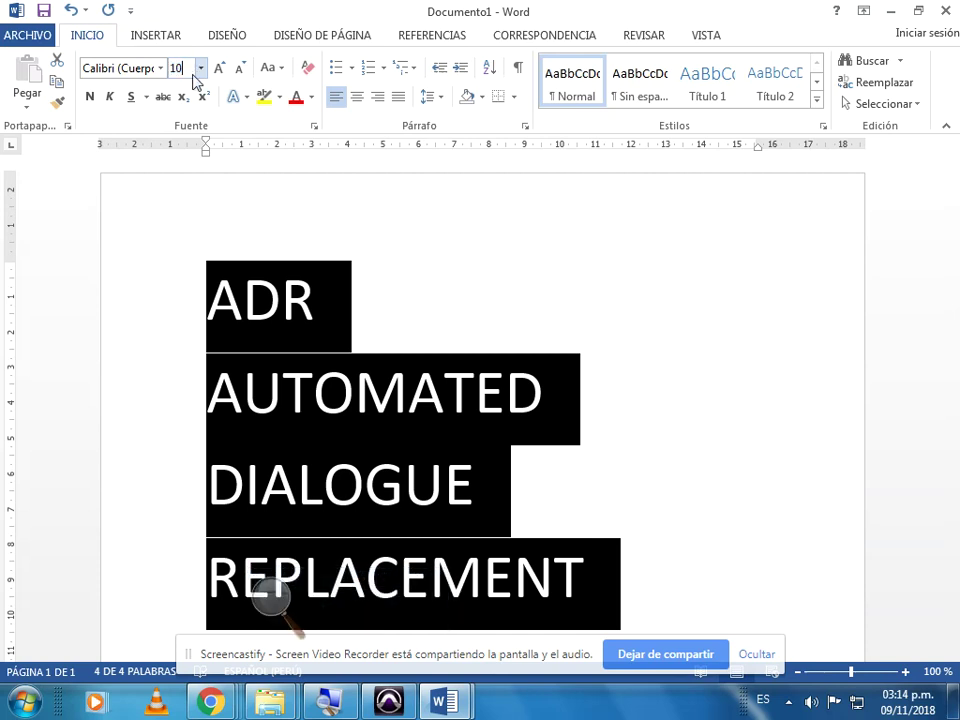
text(0)
key(Return)
Step: Replace all the document text with "LIP-SYNC" and briefly highlight the new word
text(L)
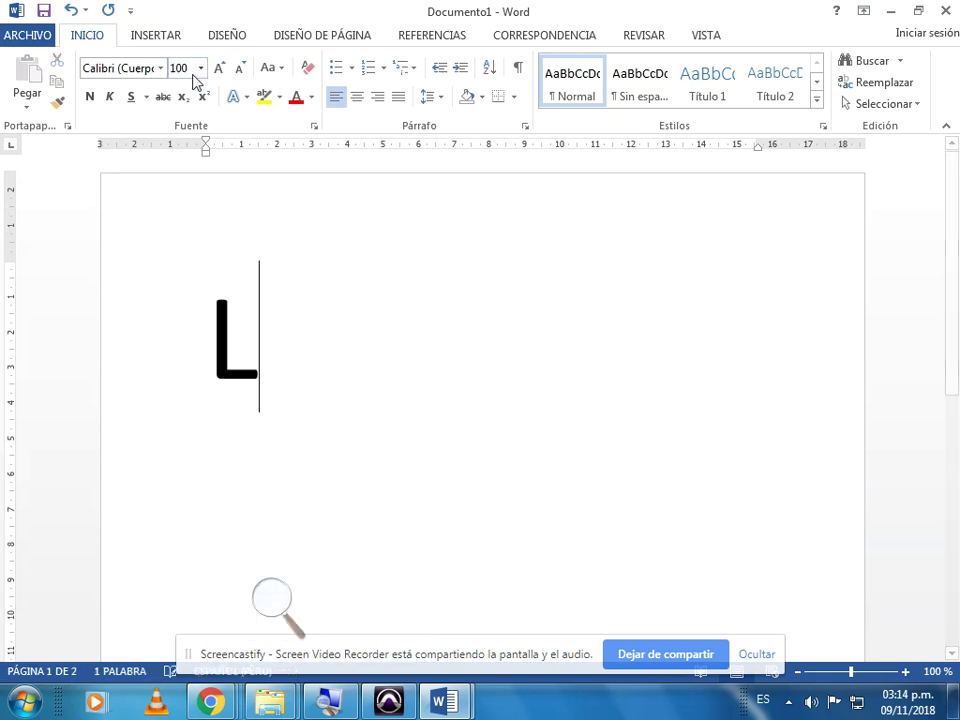
text(IP-S)
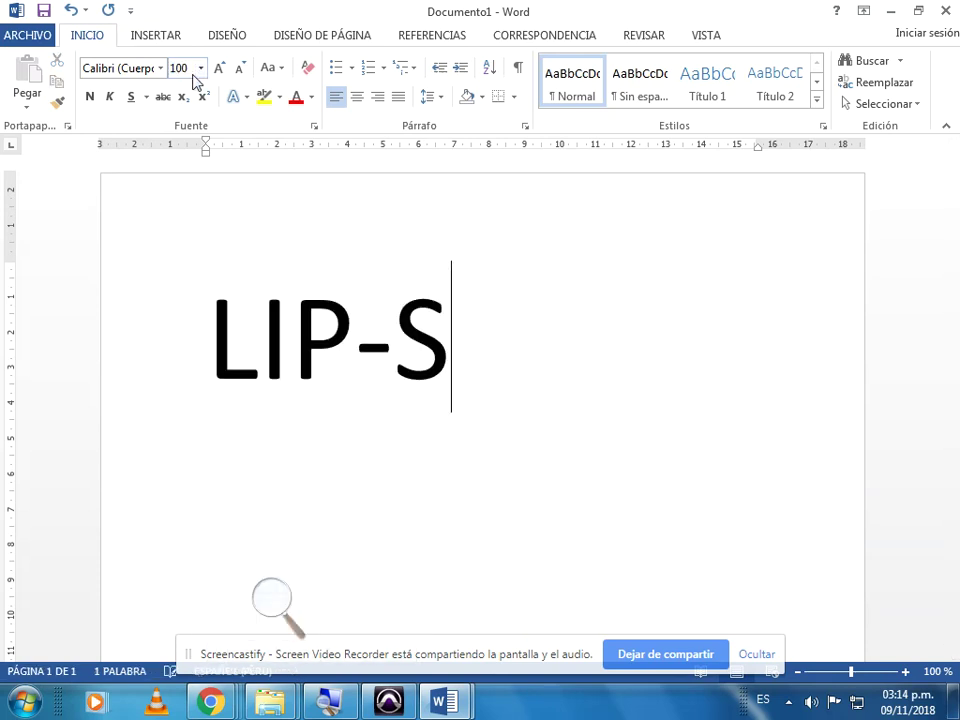
text(YNC)
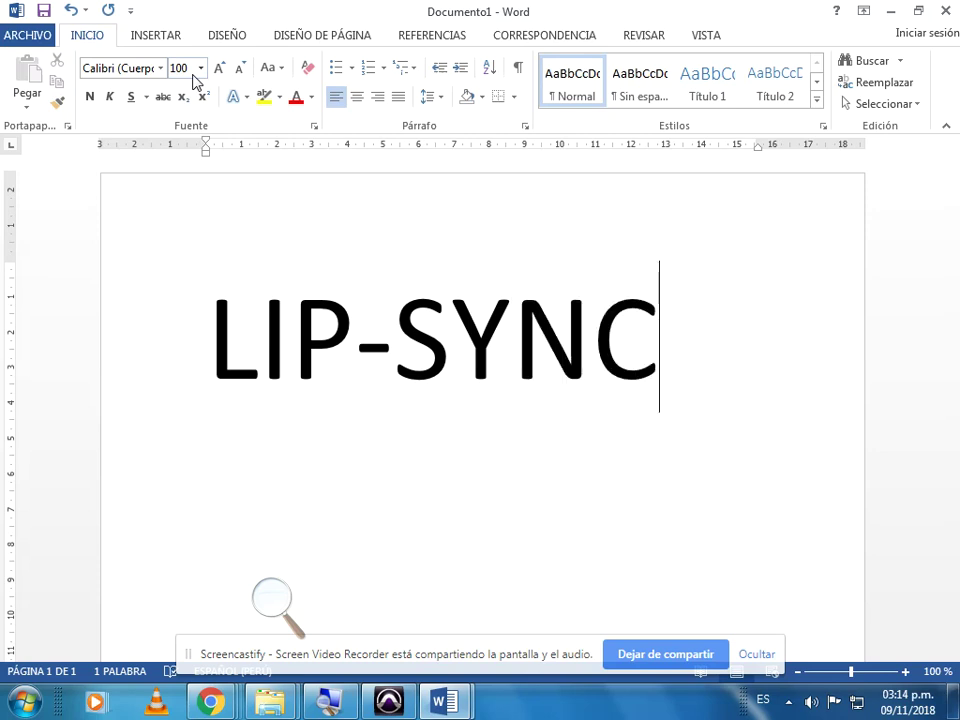
click(358, 332)
drag(214, 321, 573, 443)
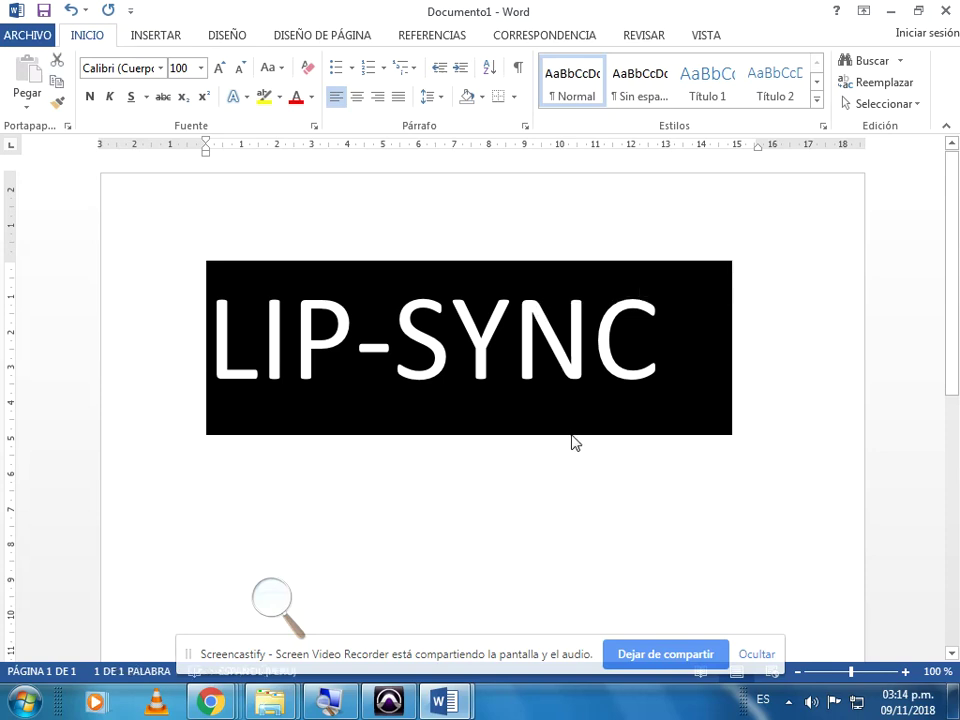
click(427, 348)
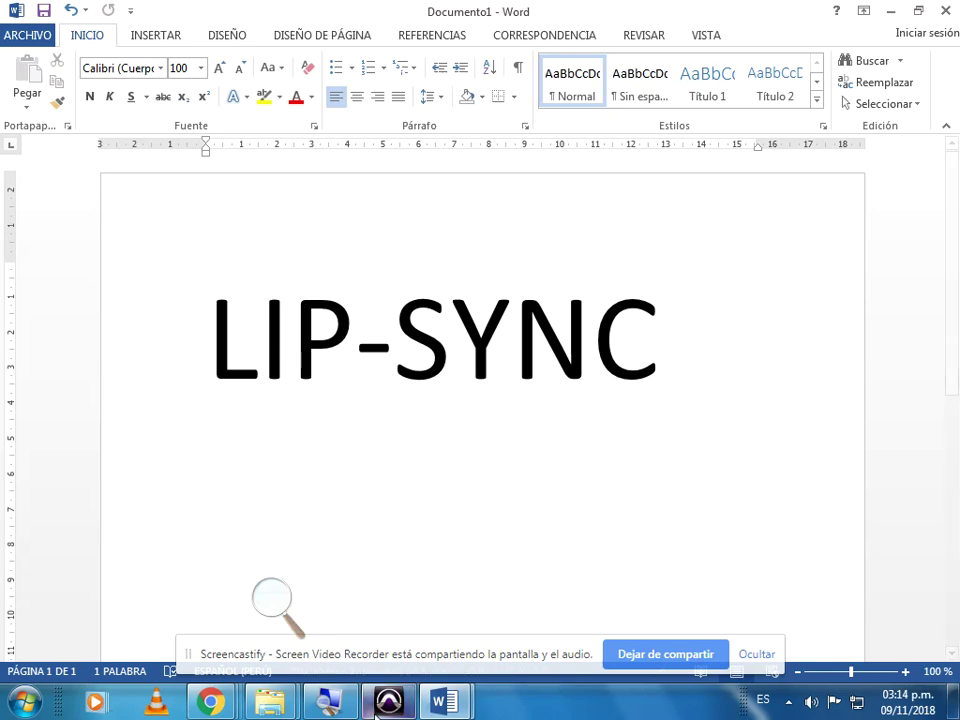
Step: Switch back to Pro Tools and play the ADR-GATITO take against the video several times to check its lip sync
key(alt+Tab)
click(459, 421)
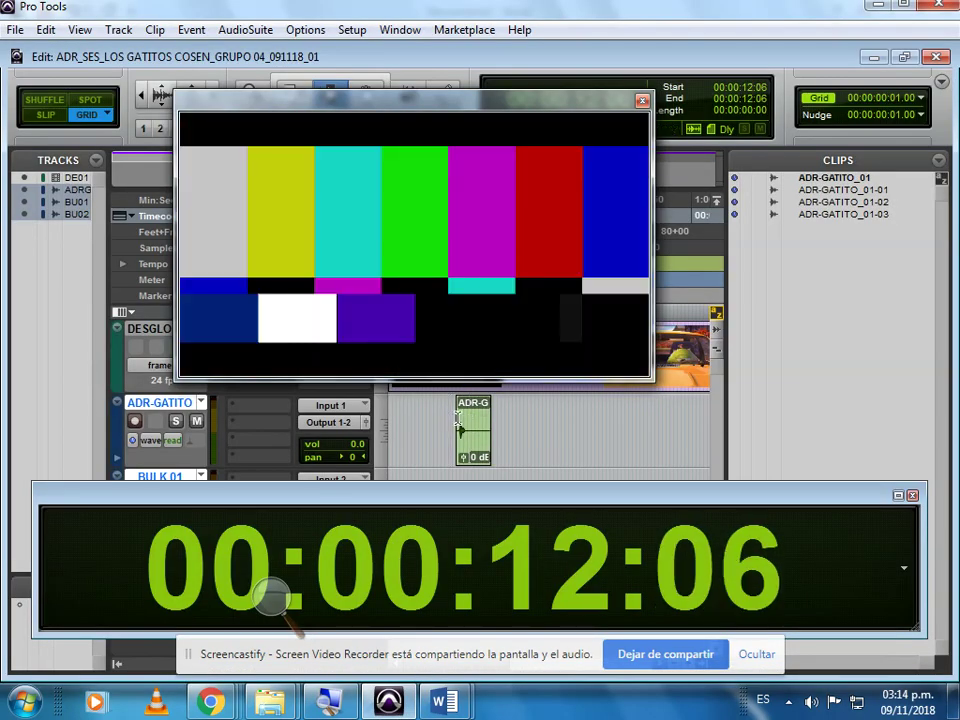
key(space)
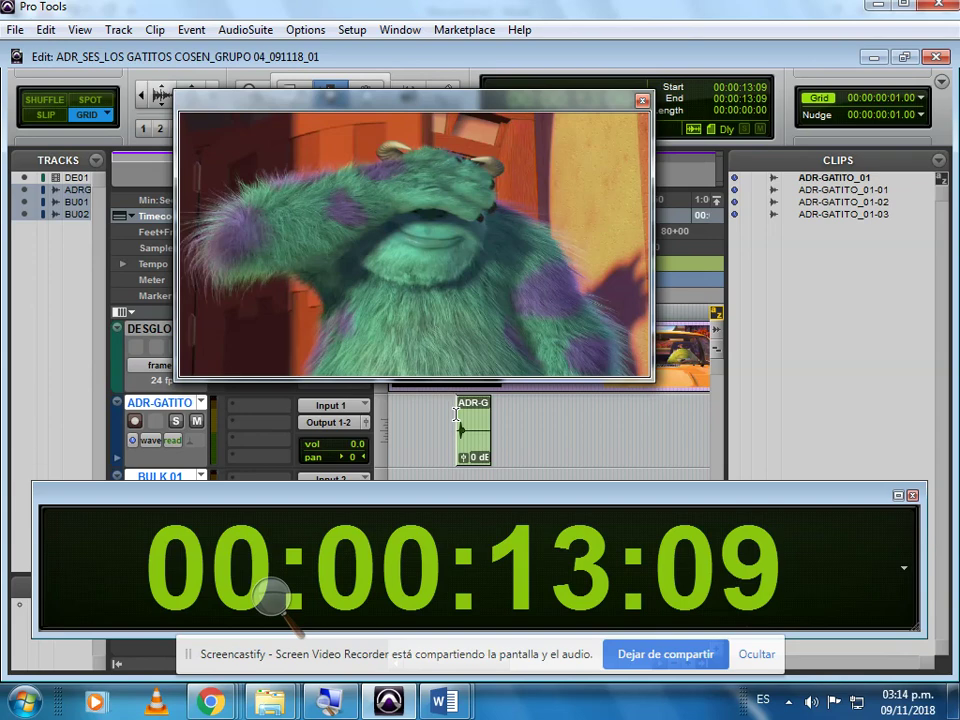
key(space)
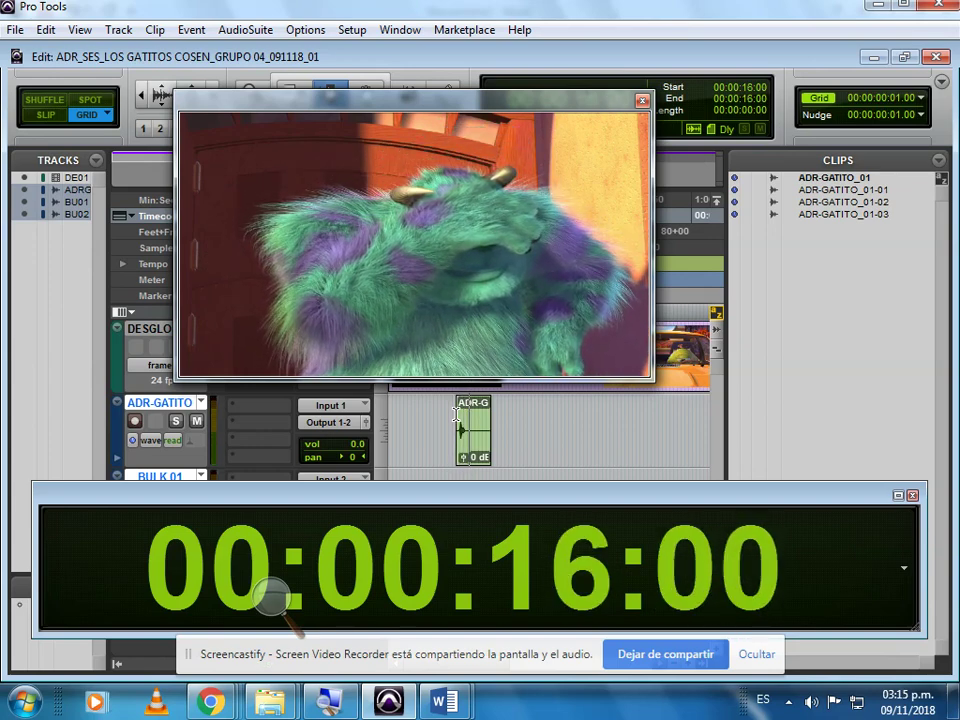
key(space)
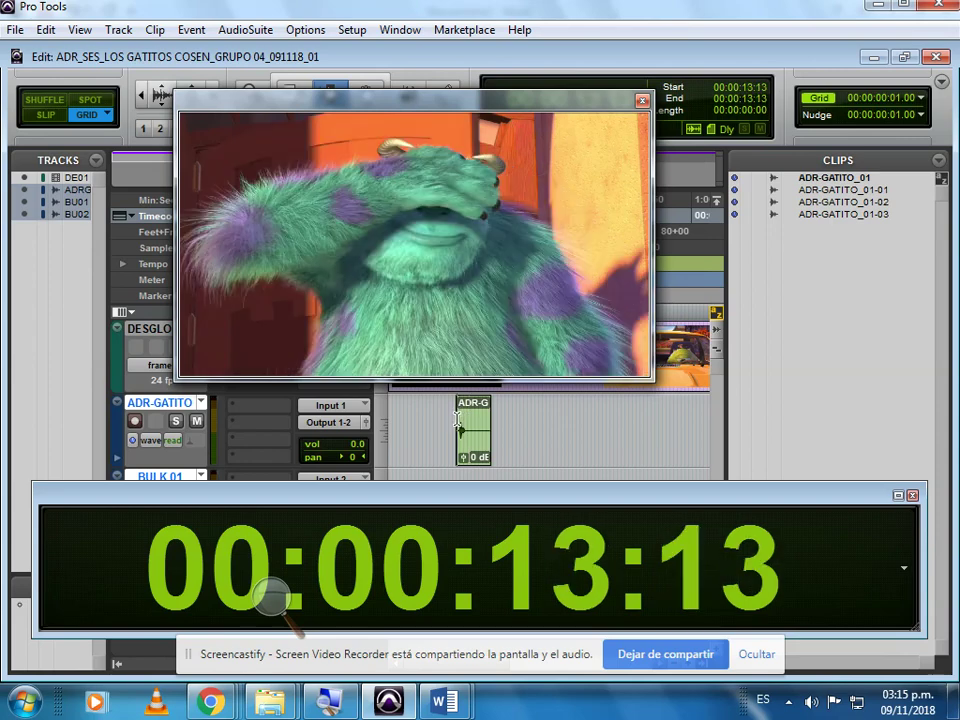
key(space)
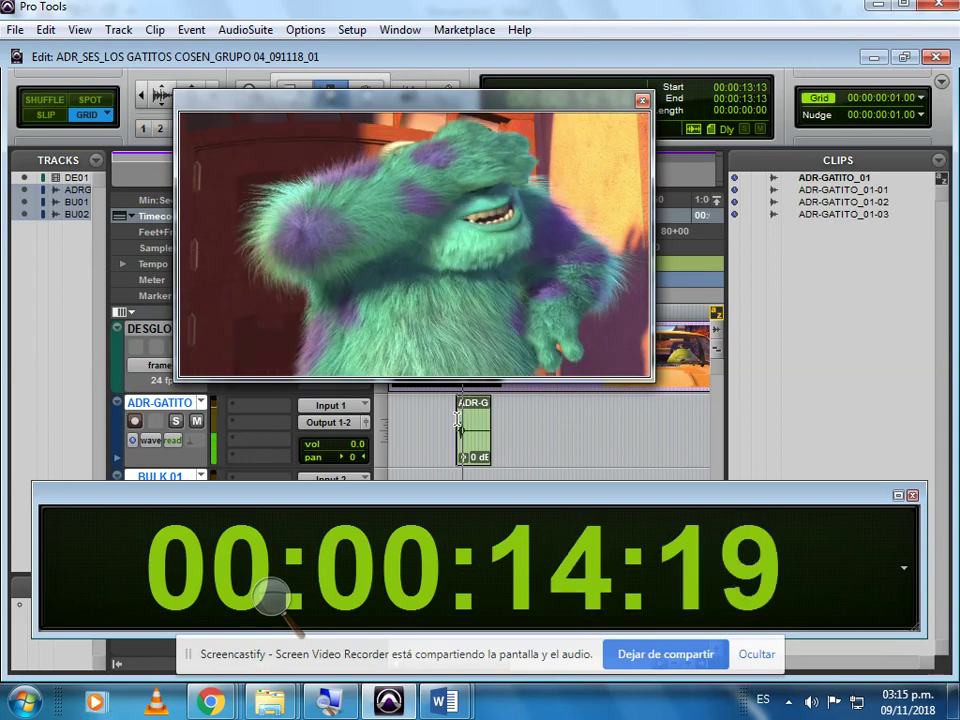
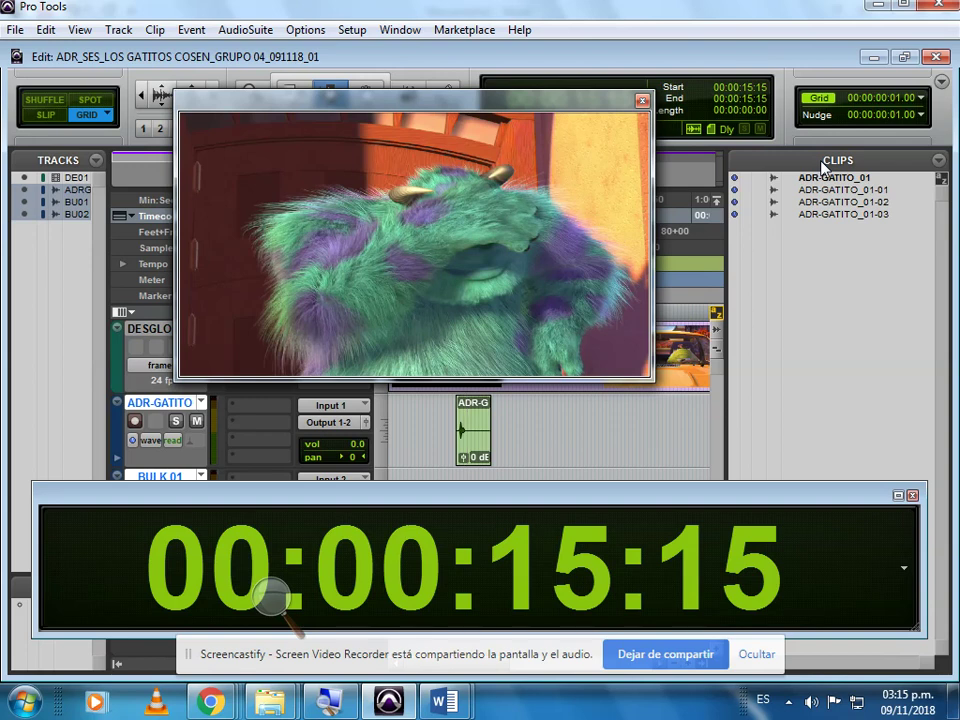
Step: Locate the playback position to timecode 00:00:16:00
key(KP_Multiply)
key(period)
key(period)
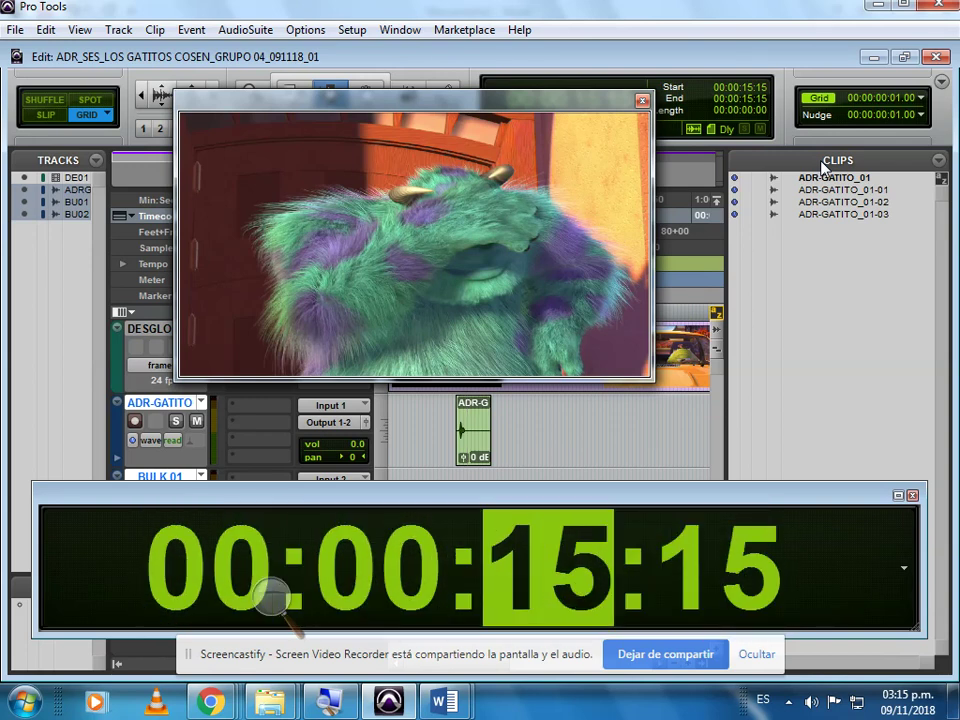
text(16)
key(Return)
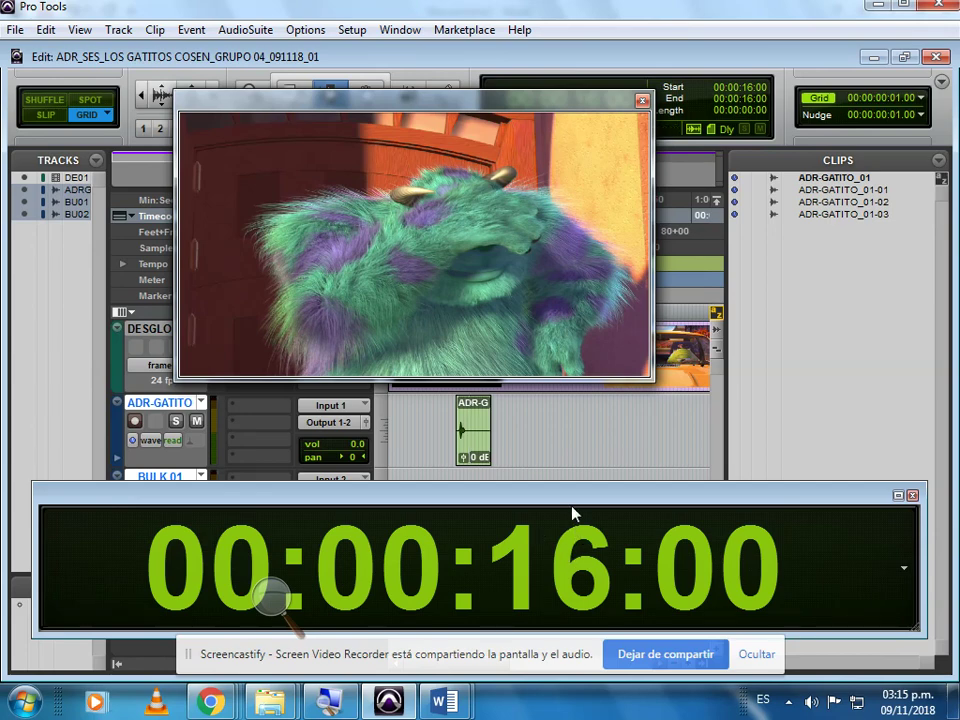
Step: Move the Big Counter and video windows to uncover the tracks, and select the recorded clip on the ADR-GATITO track
drag(574, 513, 584, 596)
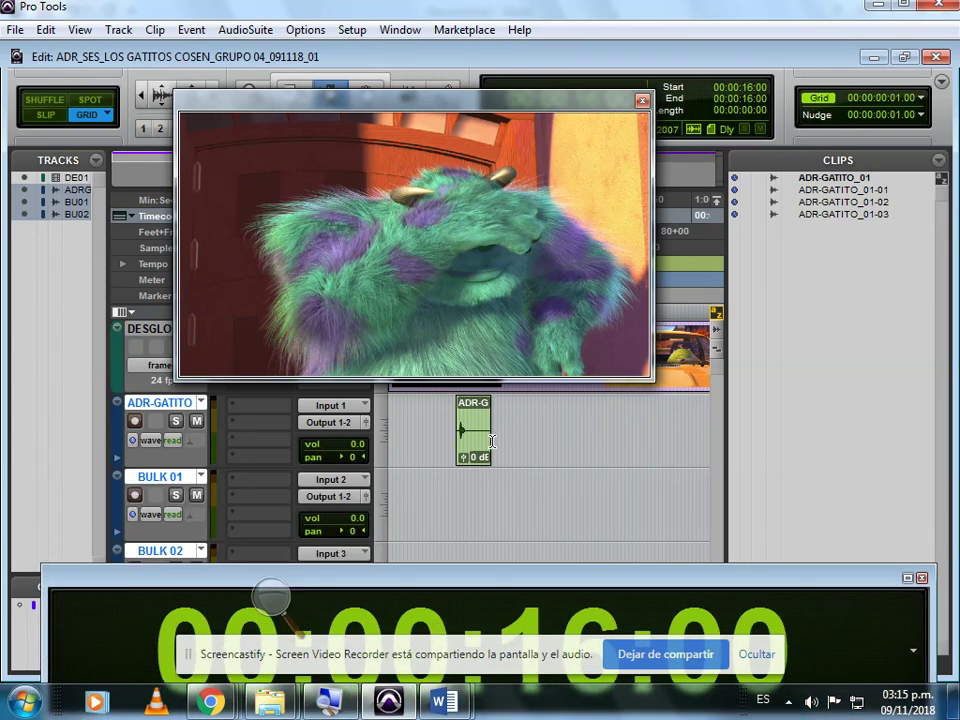
drag(348, 109, 490, 137)
drag(409, 130, 444, 90)
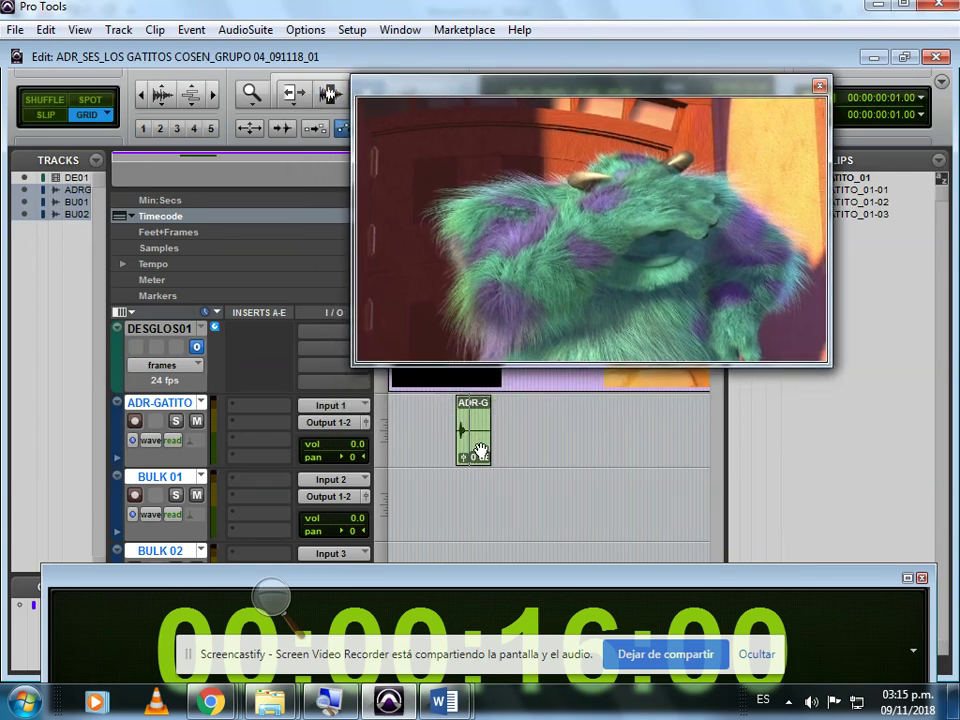
click(480, 451)
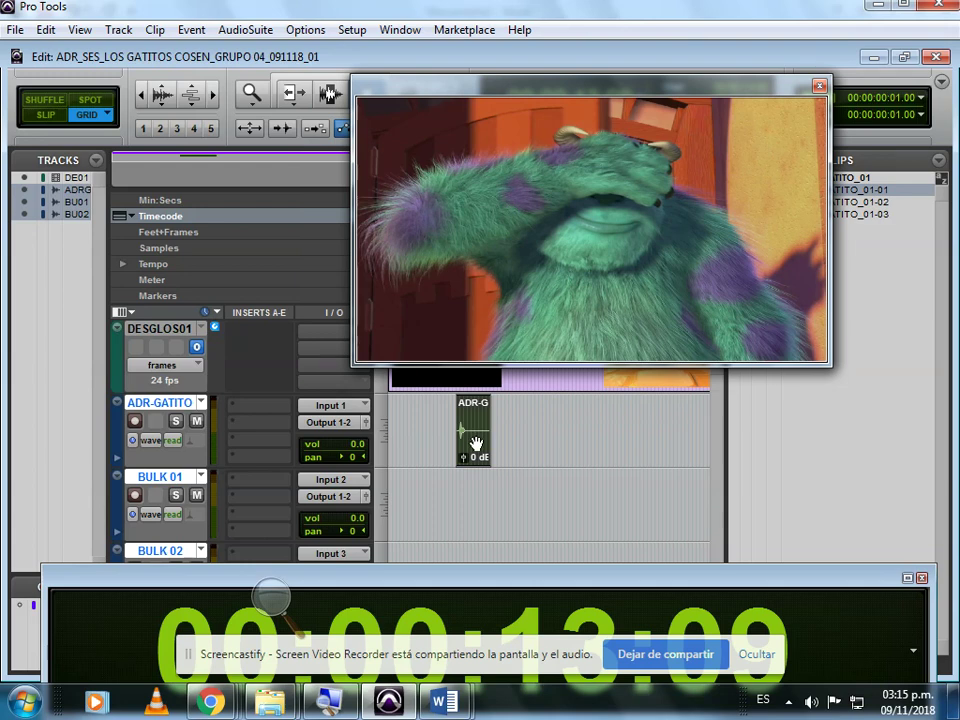
Step: Move the recorded clip from the ADR-GATITO track to the same time position on BULK 01, and mute BULK 01
mouse_move(474, 444)
mouse_down()
mouse_move(481, 530)
mouse_move(463, 433)
mouse_up()
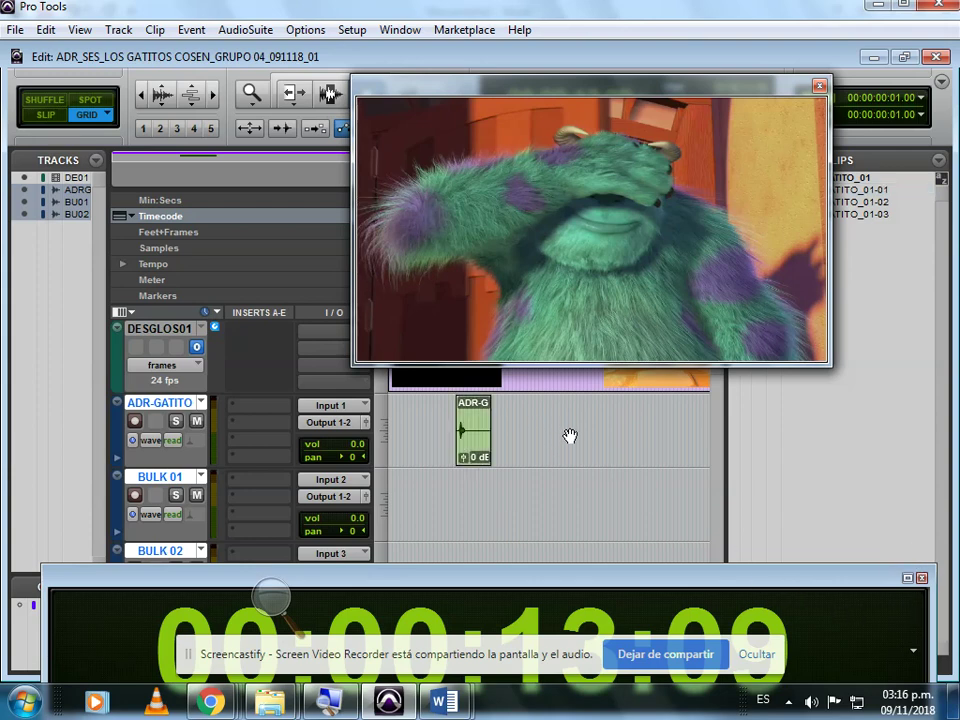
click(469, 441)
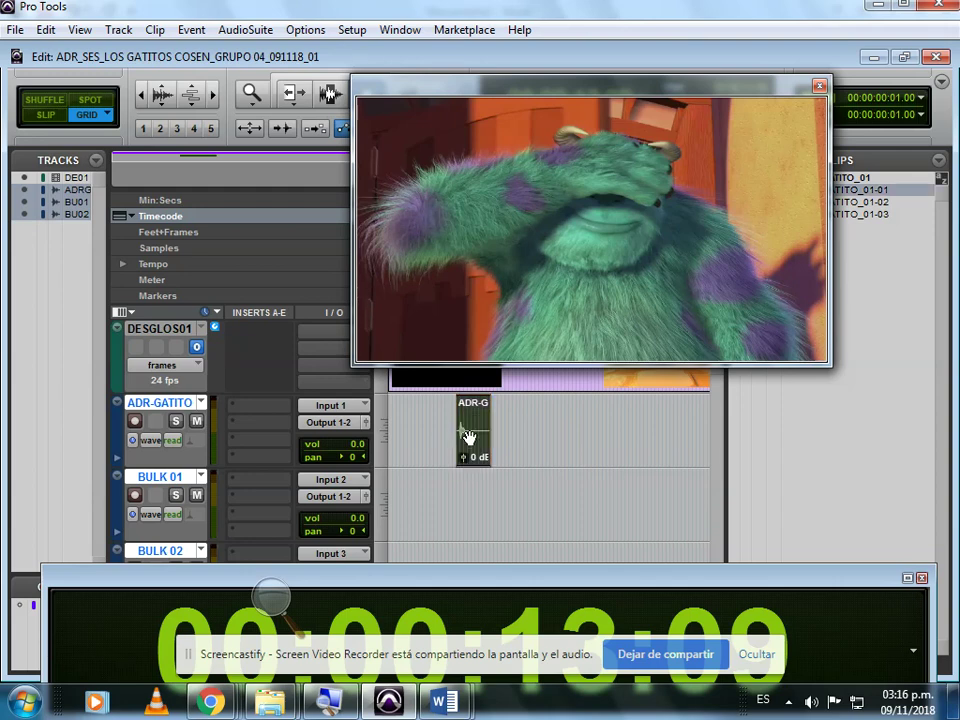
drag(473, 438, 383, 457)
drag(458, 440, 499, 506)
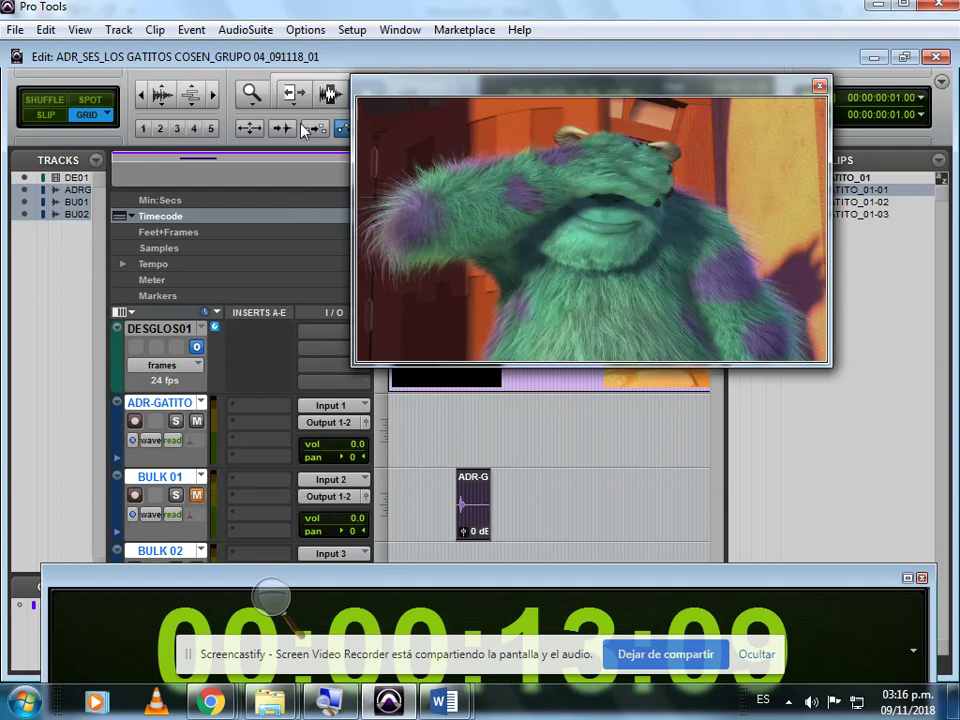
Step: Activate the Selector tool and locate the playback position to timecode 00:00:16:00
click(334, 94)
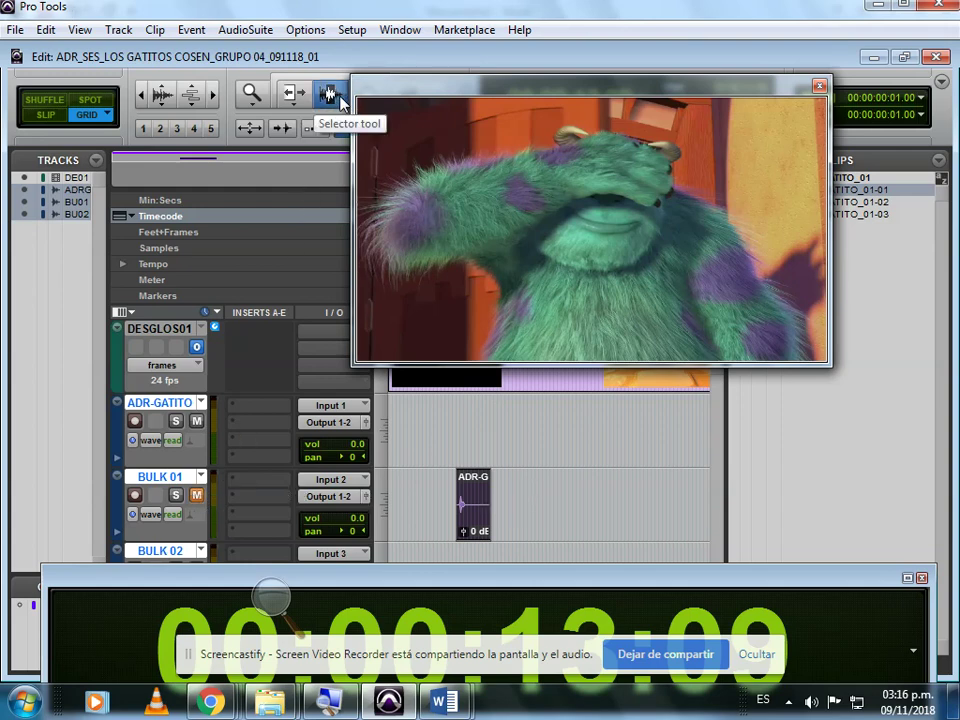
key(KP_Multiply)
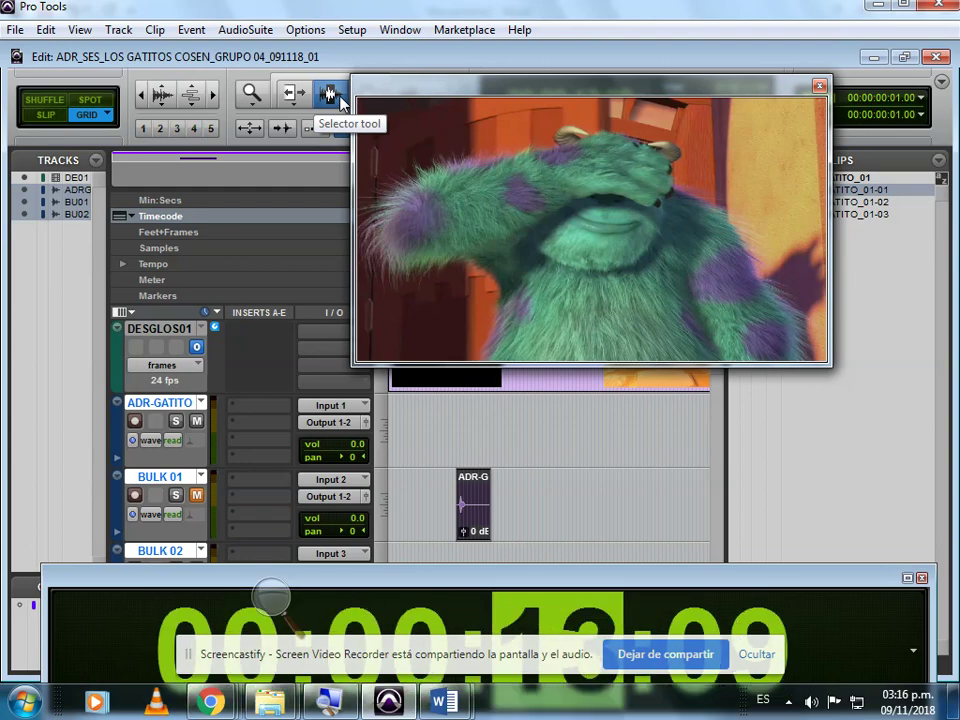
text(1006)
key(Return)
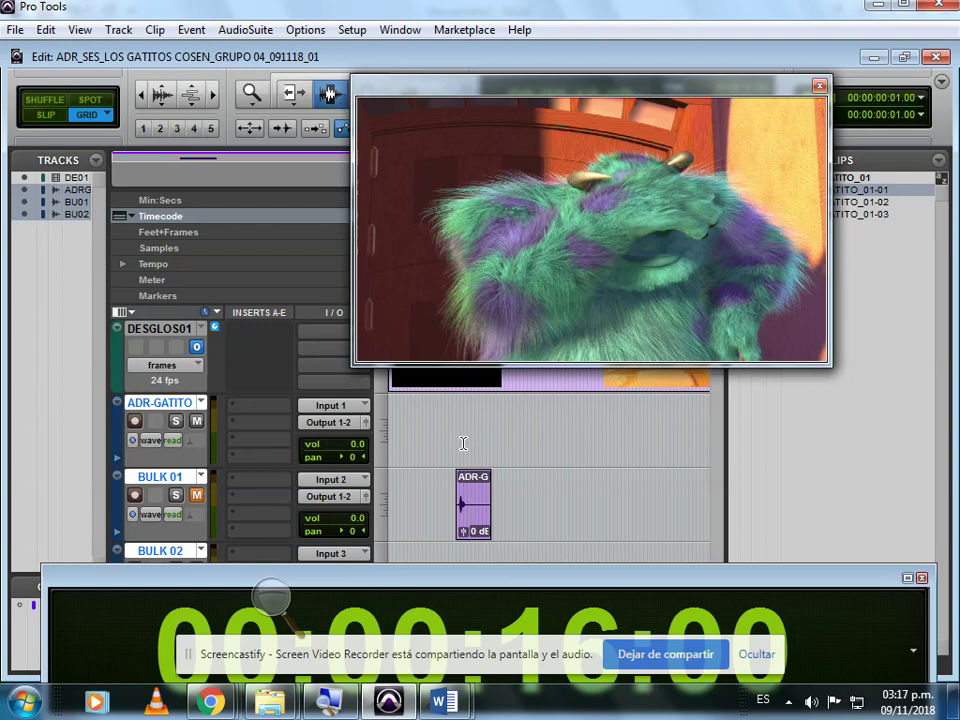
Step: Loop-record dialogue takes over a selected range on ADR-GATITO, and play the result from before the clips against the video
drag(463, 443, 494, 444)
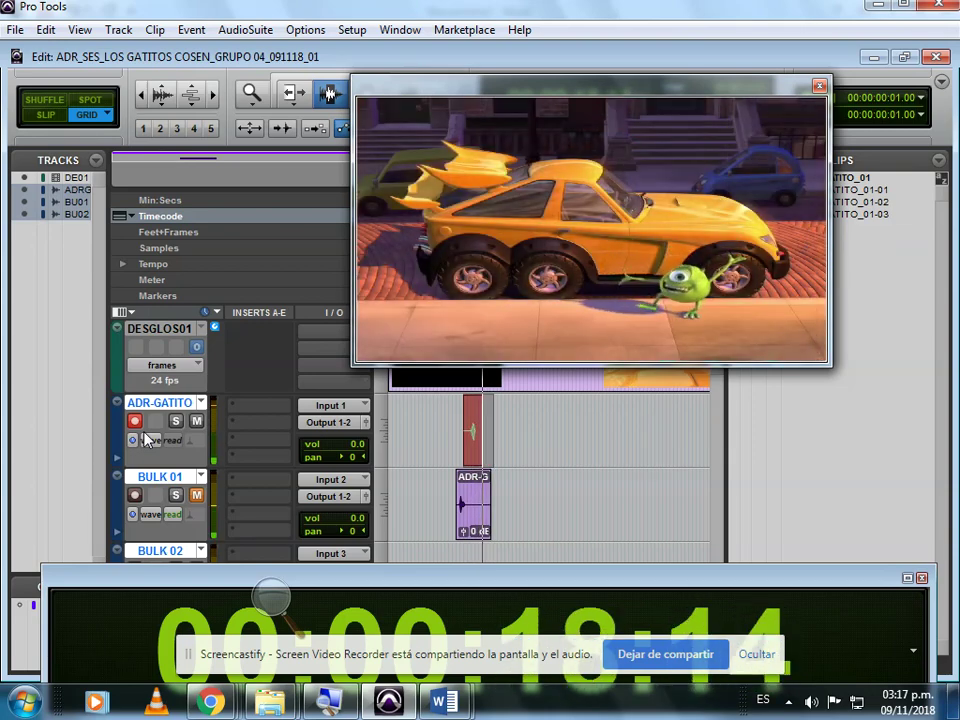
key(space)
click(134, 421)
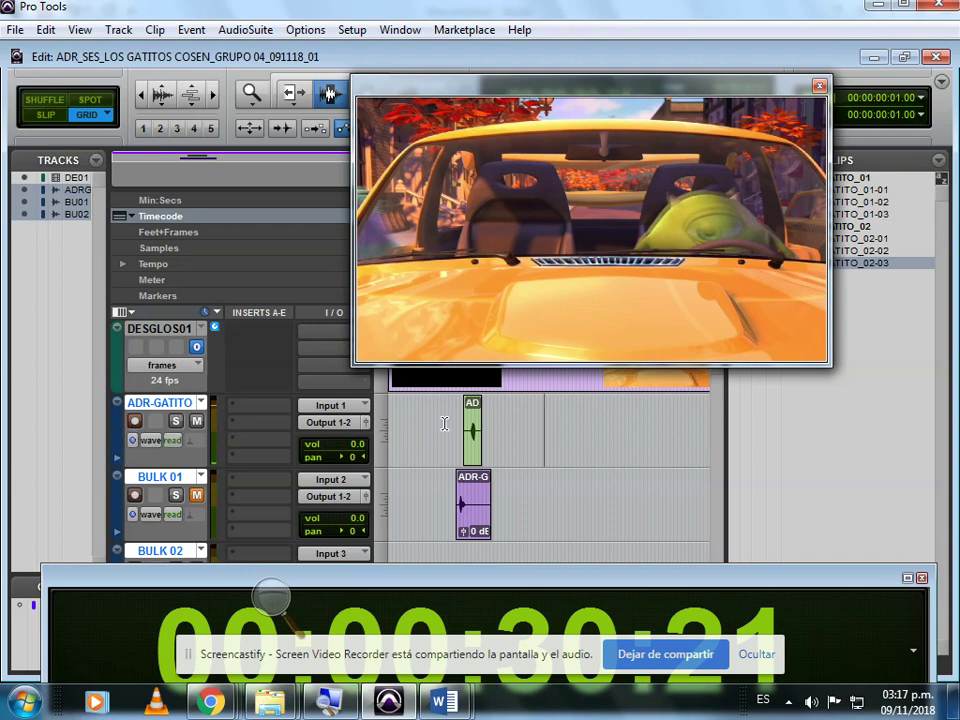
click(448, 421)
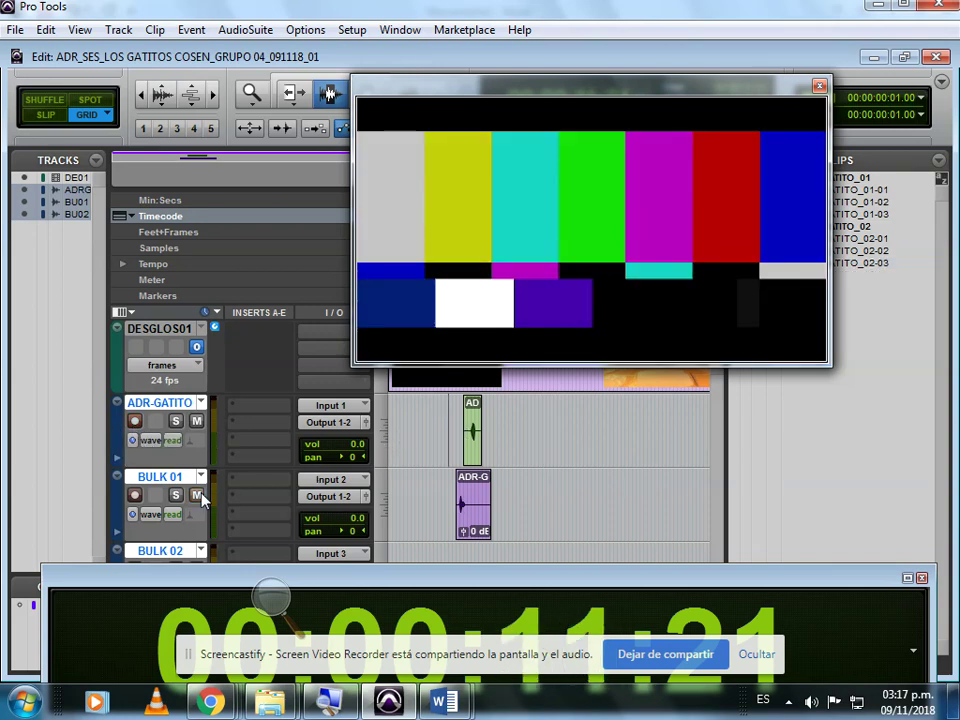
key(space)
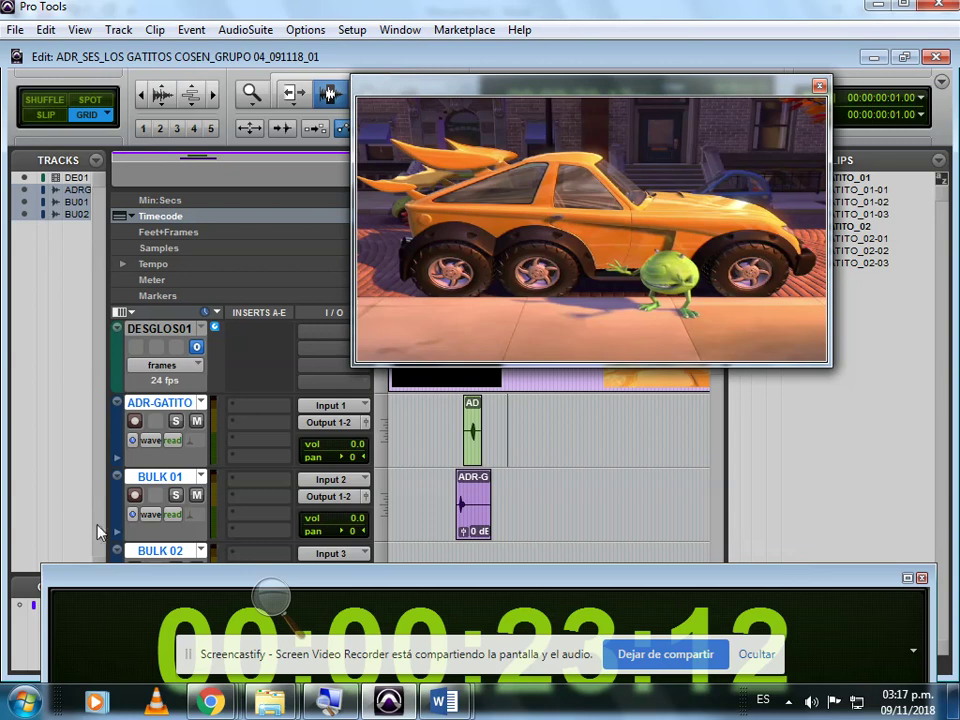
Step: Arm ADR-GATITO and loop-record takes of the next cue over a range selected after the existing clip, at timecode 00:00:21:00
click(136, 421)
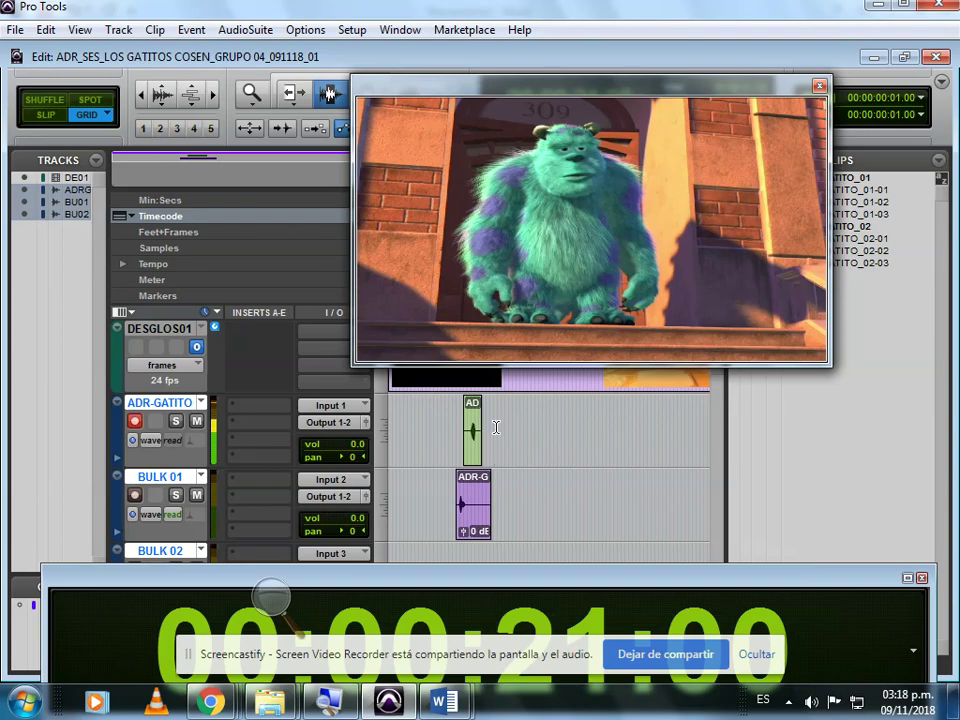
click(332, 698)
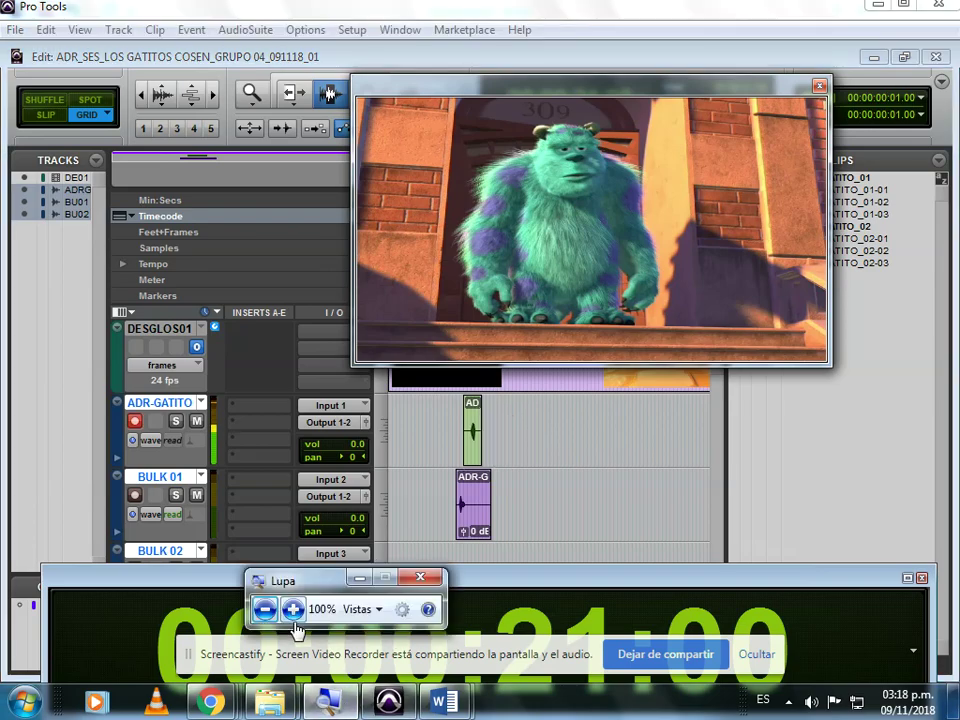
click(293, 608)
click(293, 609)
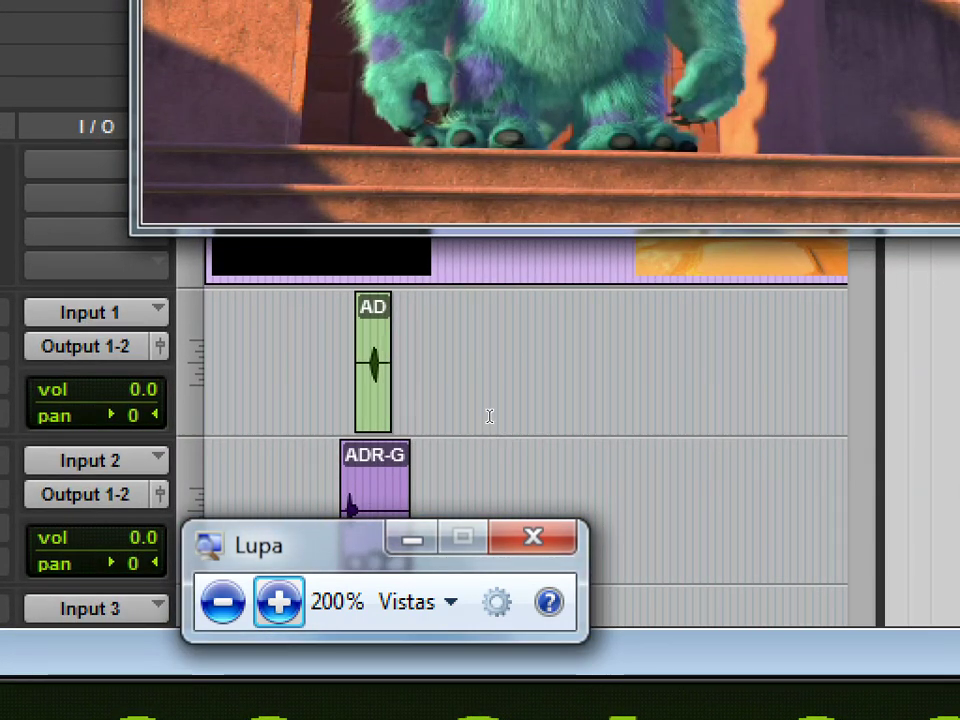
click(489, 415)
key(ctrl+space)
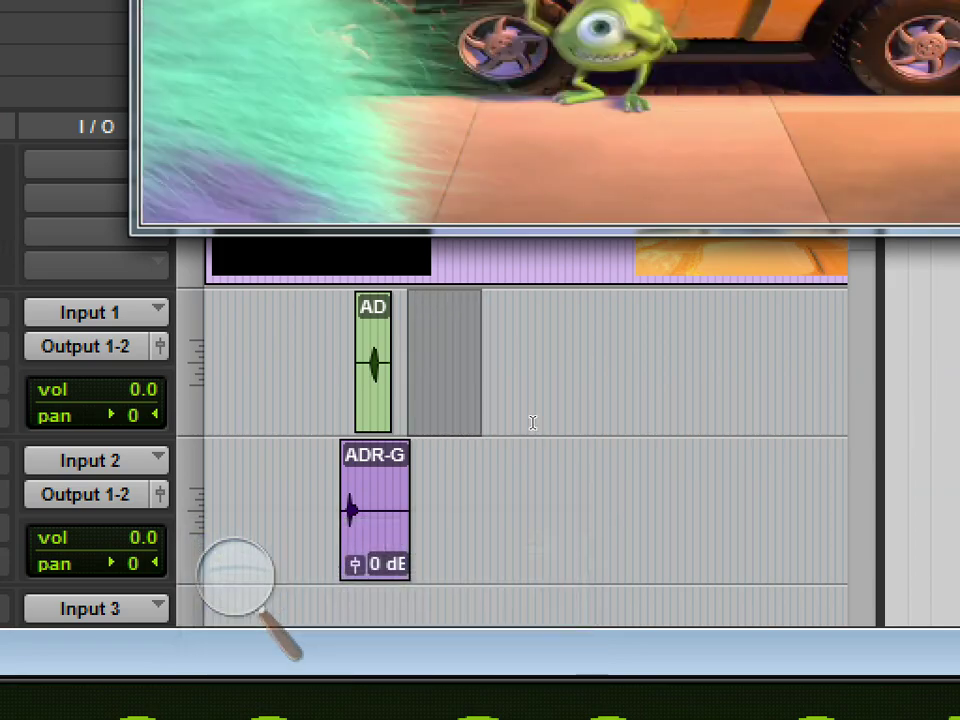
click(235, 578)
click(223, 600)
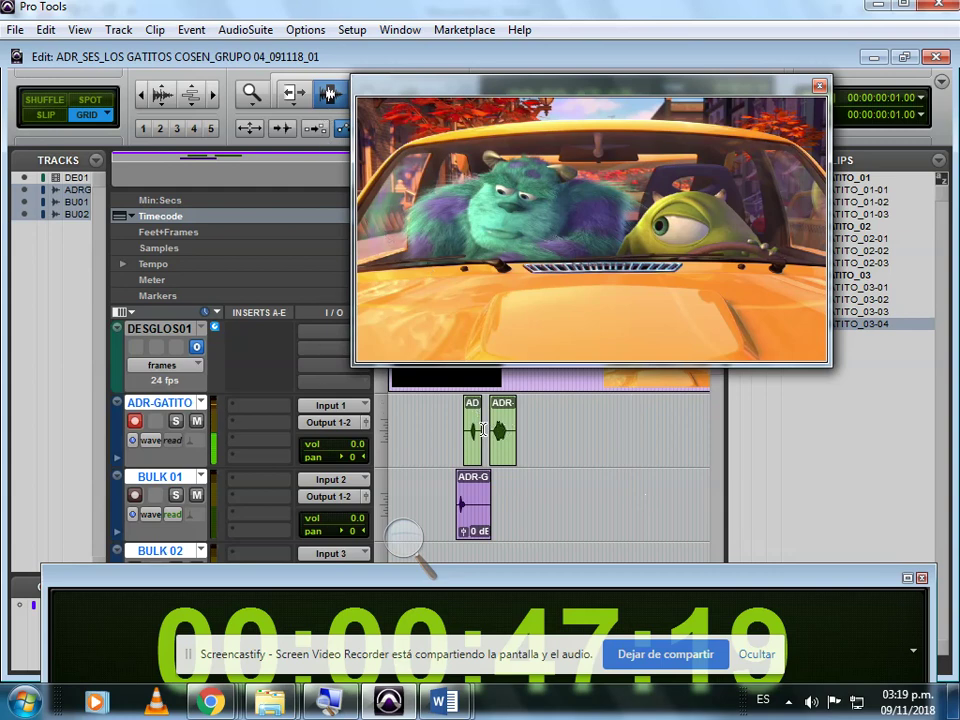
Step: Play the newest ADR-GATITO take against the video to check its lip sync, and return to before the first clip
key(Return)
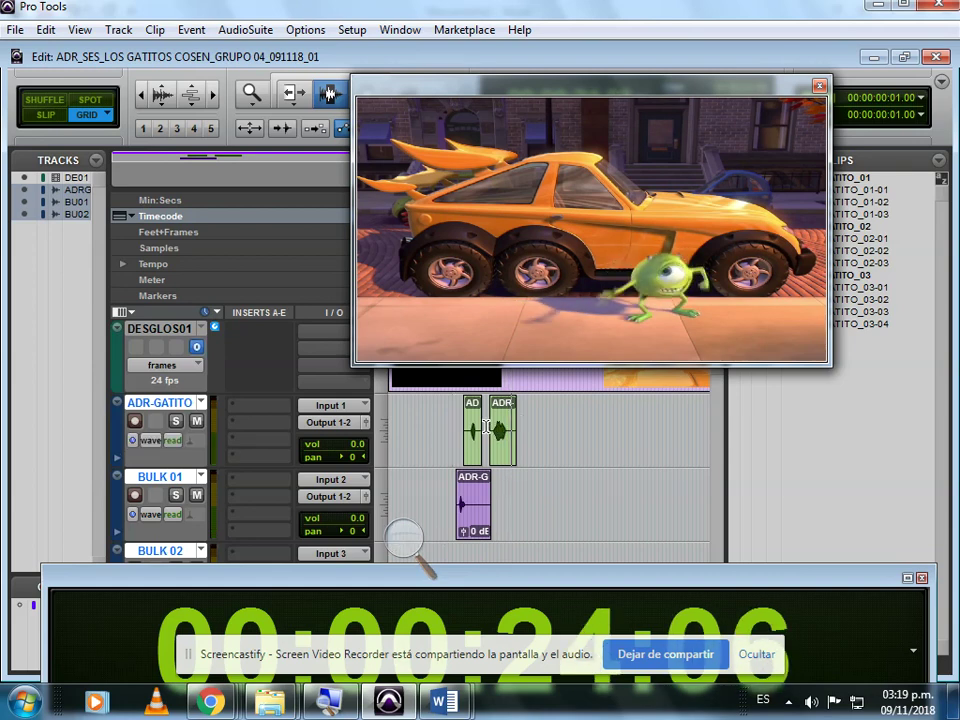
click(485, 428)
key(space)
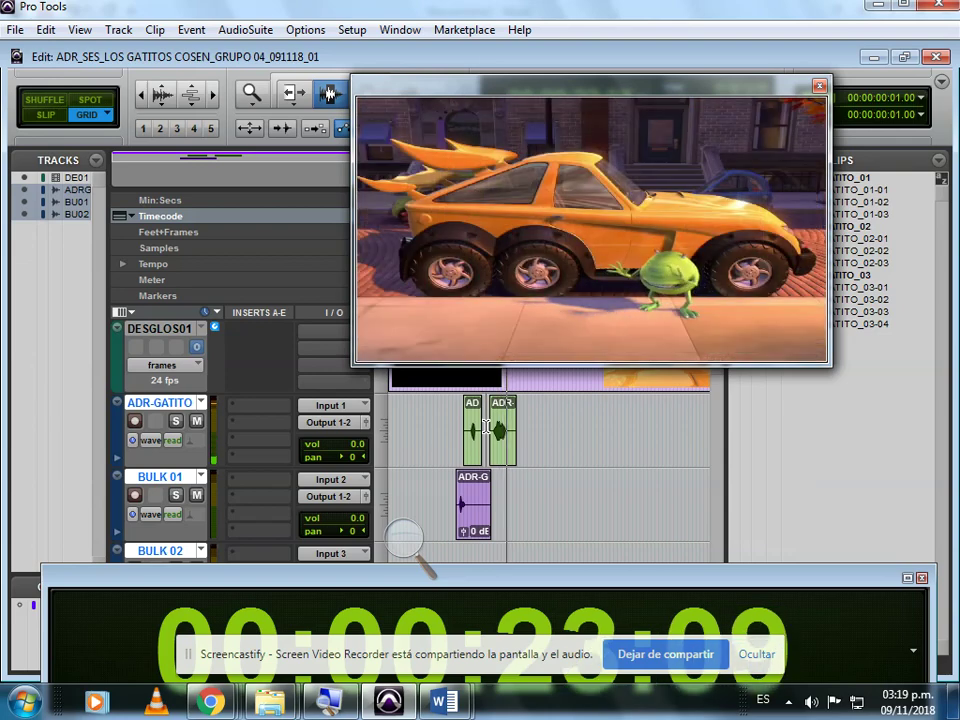
key(space)
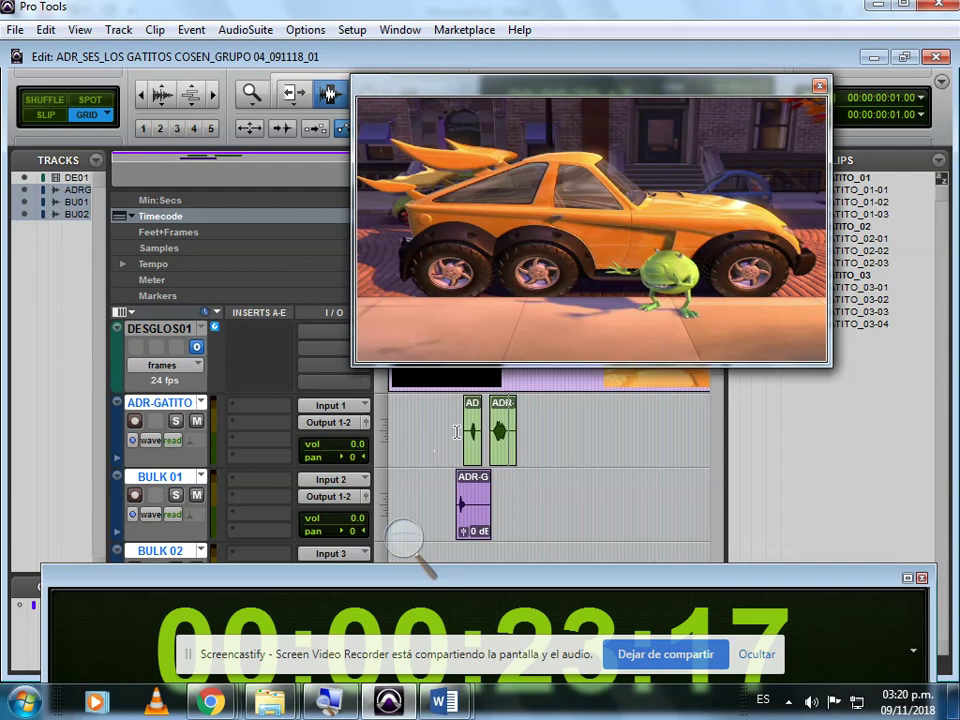
click(445, 431)
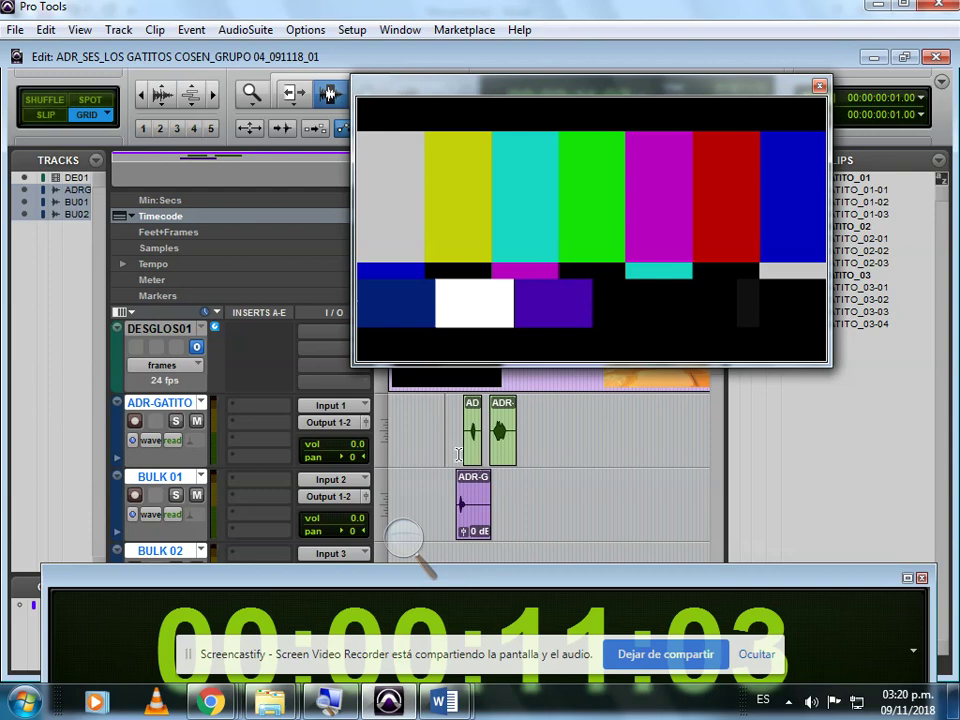
Step: Create one new mono audio track
click(117, 30)
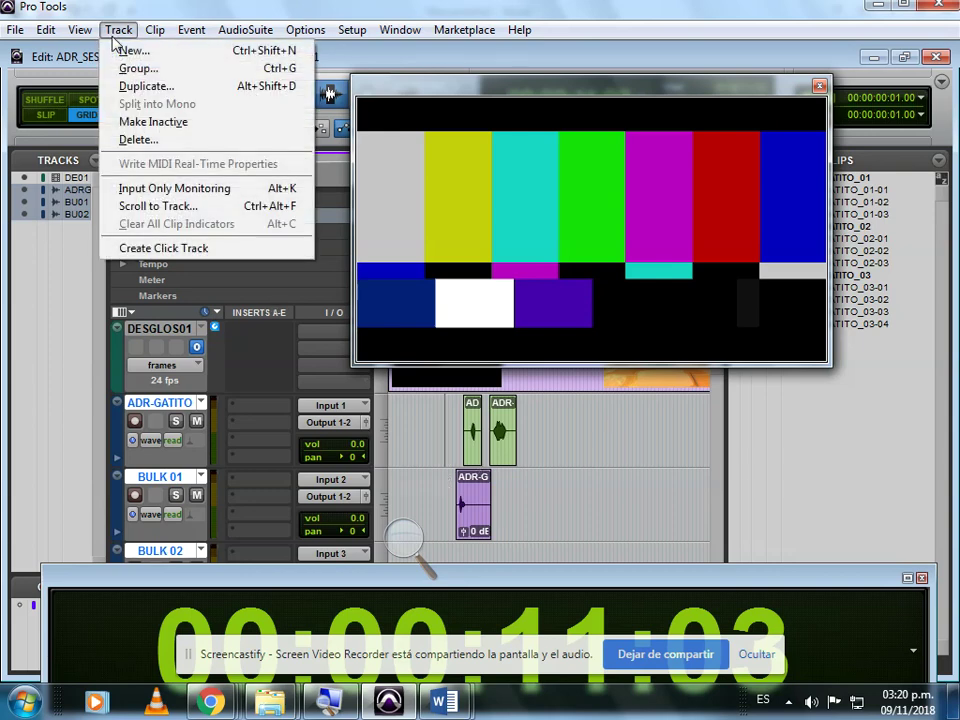
click(130, 48)
click(412, 238)
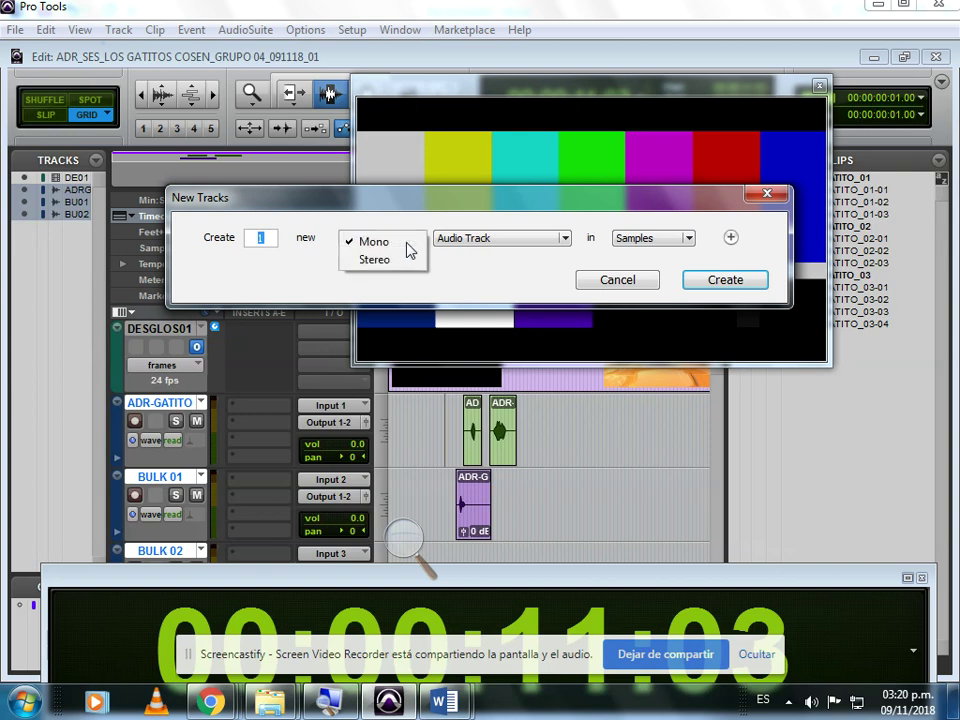
click(375, 240)
click(725, 280)
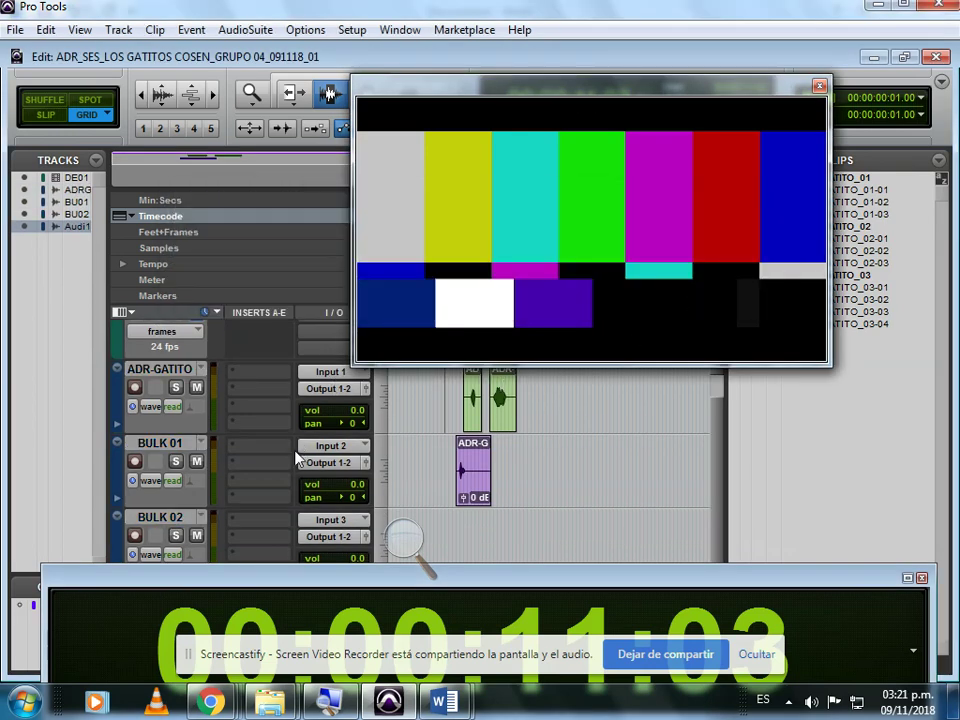
Step: Move the new Audio 1 track directly above ADR-GATITO, and mute the ADR-GATITO and BULK tracks
scroll(221, 516, up, 1)
scroll(221, 516, down, 1)
drag(228, 586, 228, 642)
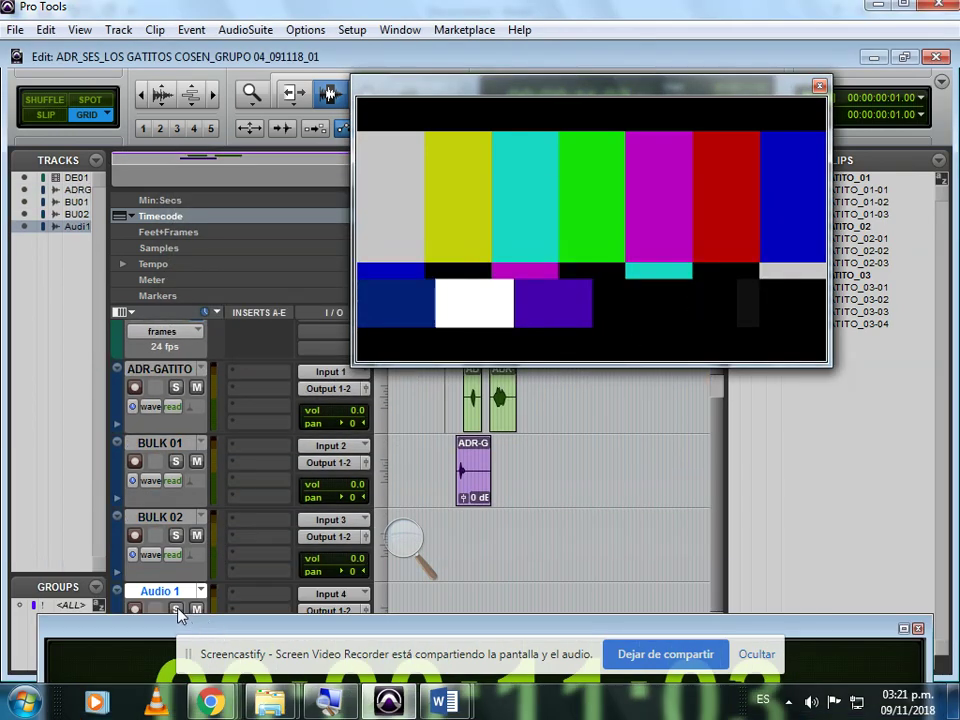
drag(155, 587, 125, 282)
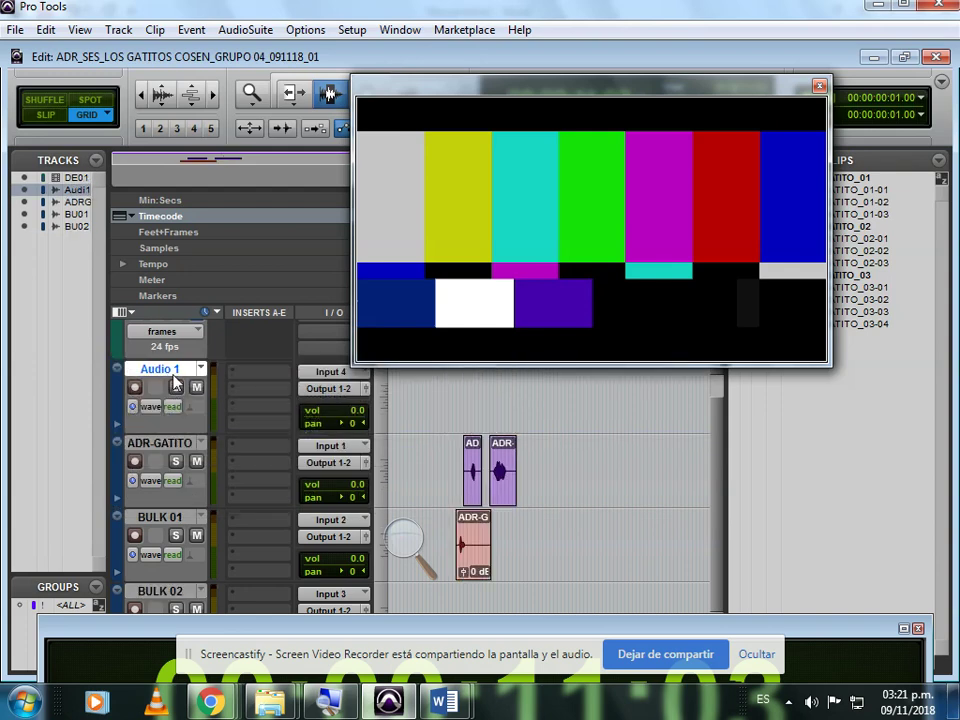
click(198, 537)
Step: Magnify the screen and rename the Audio 1 track as ADR-MAY
double_click(172, 370)
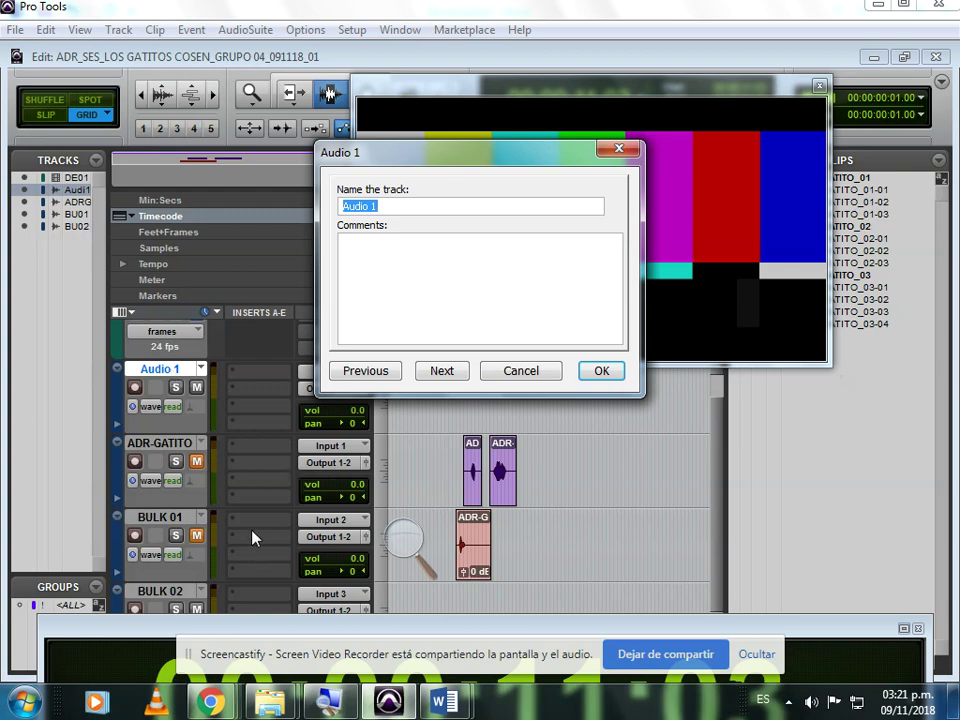
click(514, 374)
scroll(480, 474, up, 3)
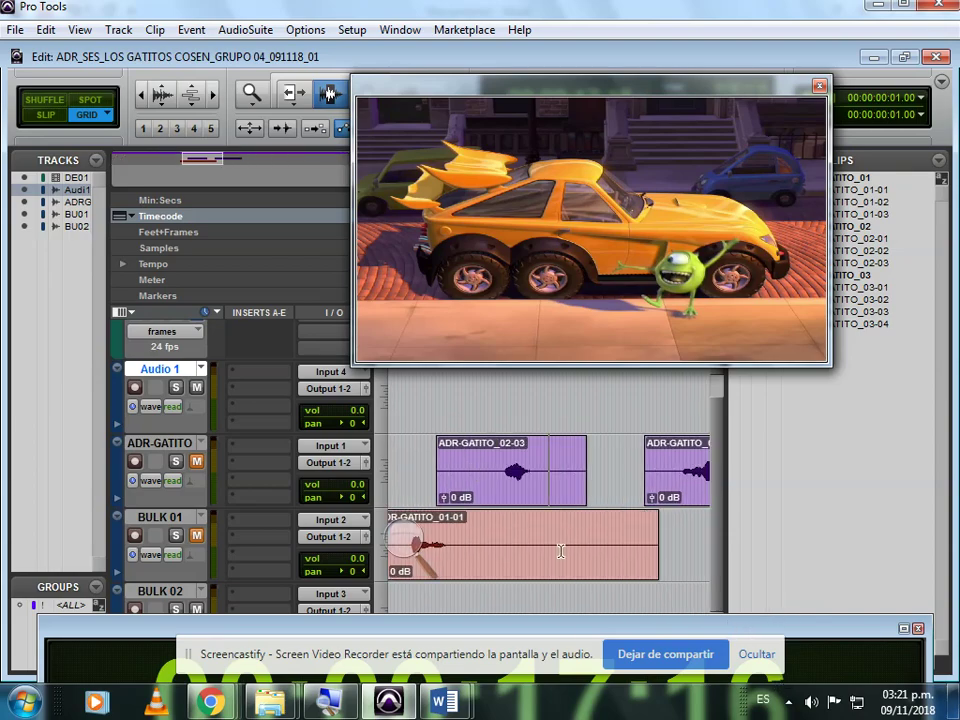
click(408, 545)
click(424, 550)
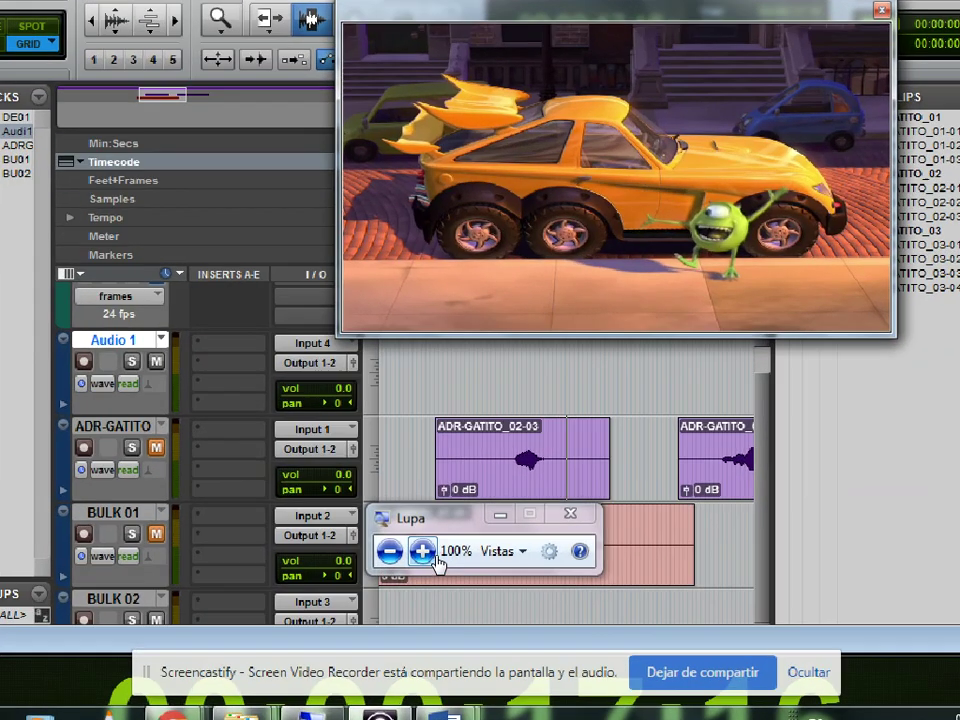
click(424, 550)
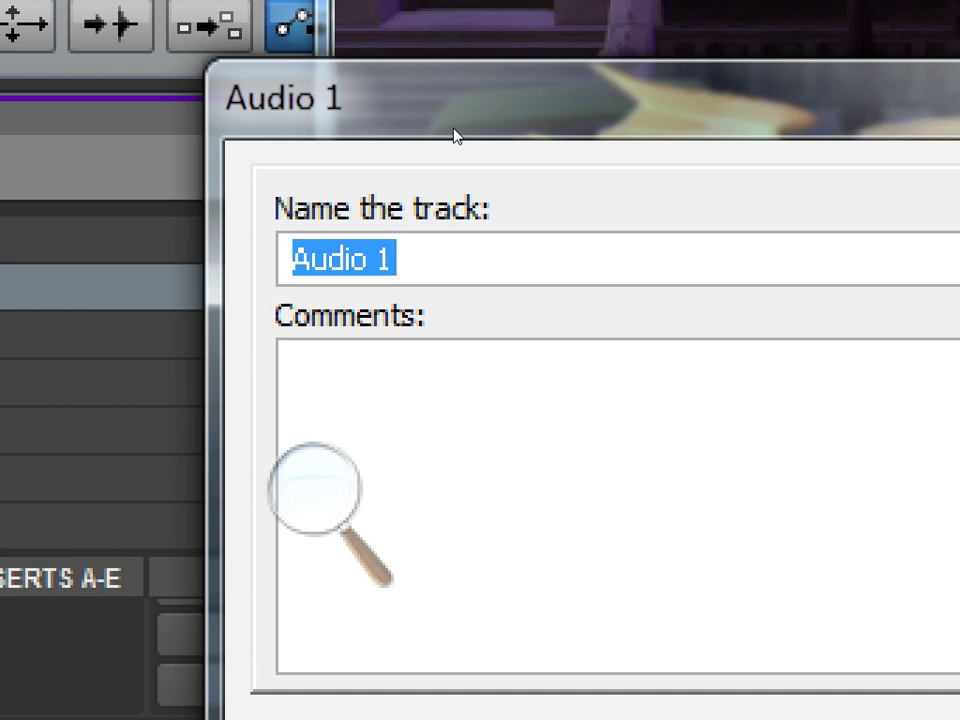
text(ADR)
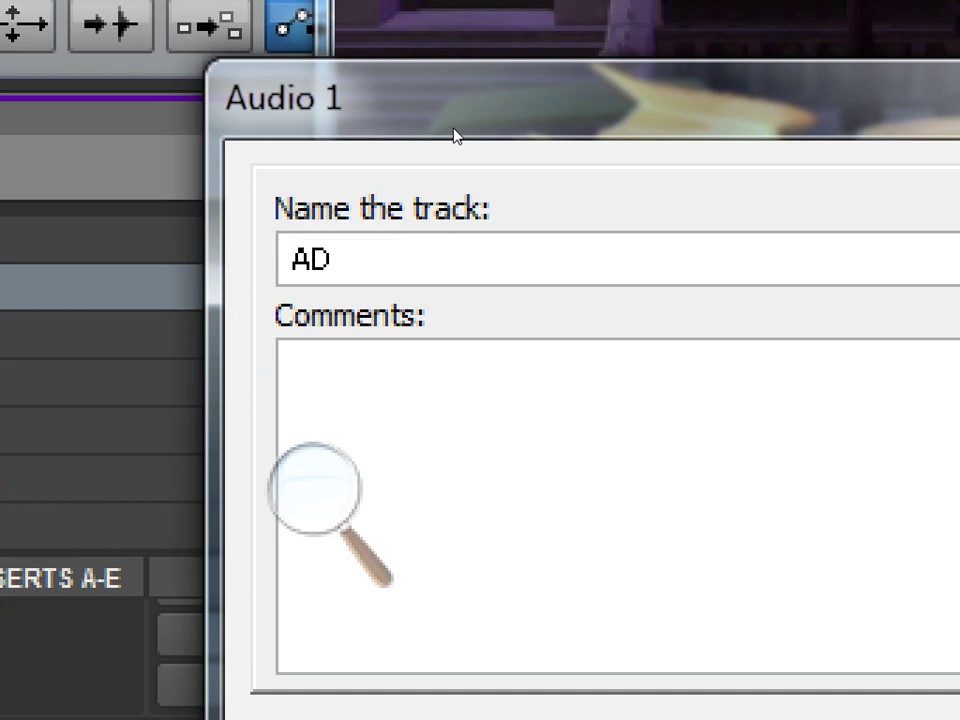
text(-MAY)
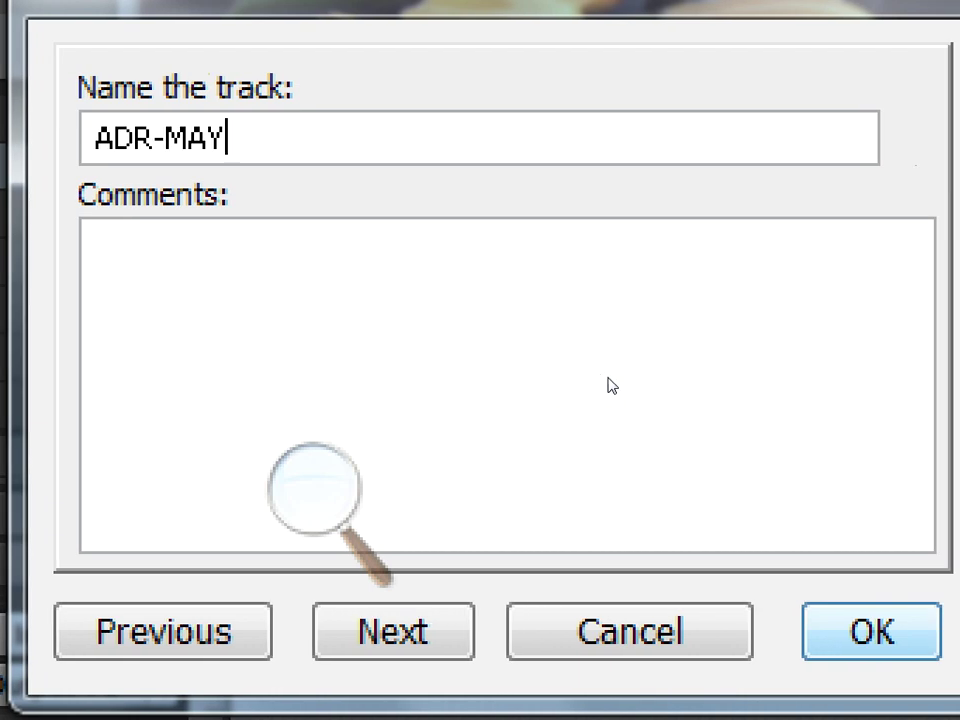
key(Return)
Step: Reset the screen magnification to 100% and move the video window to uncover more of the timeline
click(315, 490)
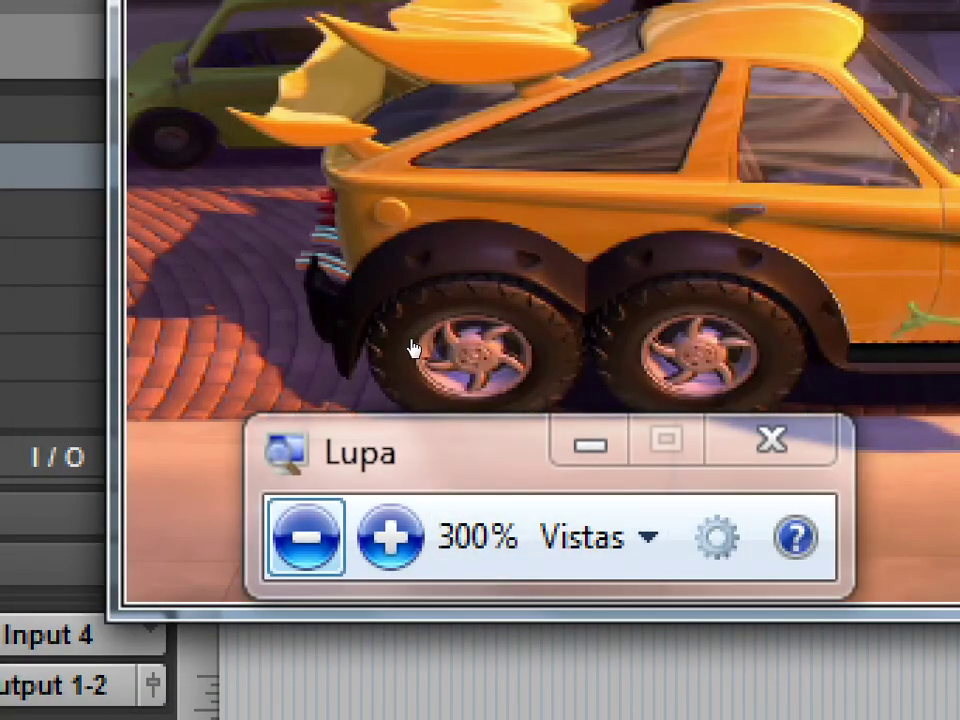
click(306, 536)
key(super+minus)
key(super+minus)
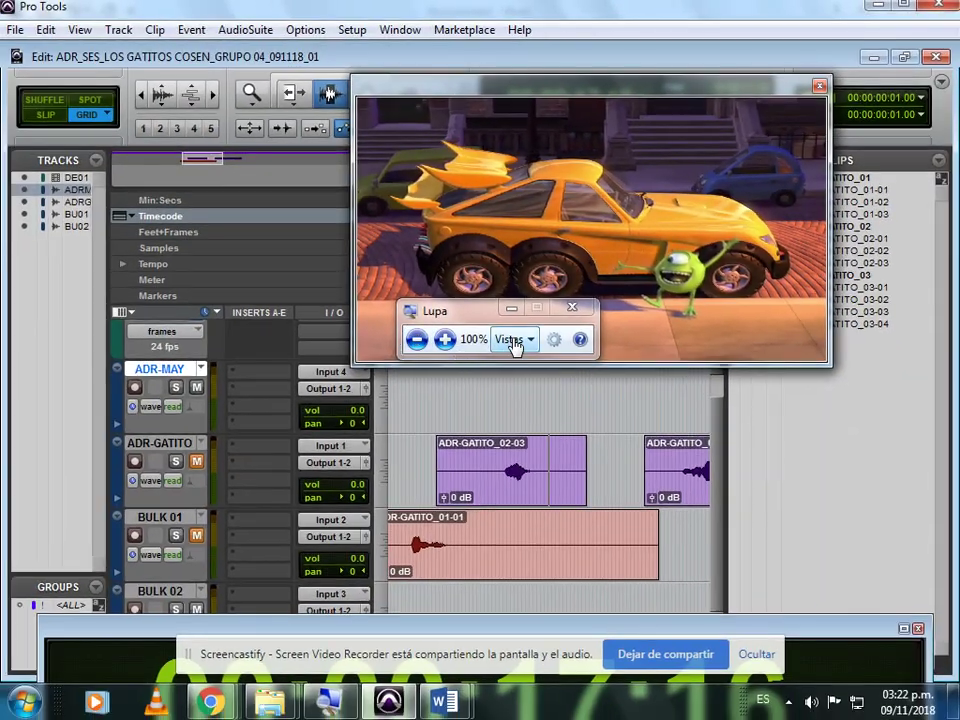
click(512, 308)
drag(571, 99, 693, 38)
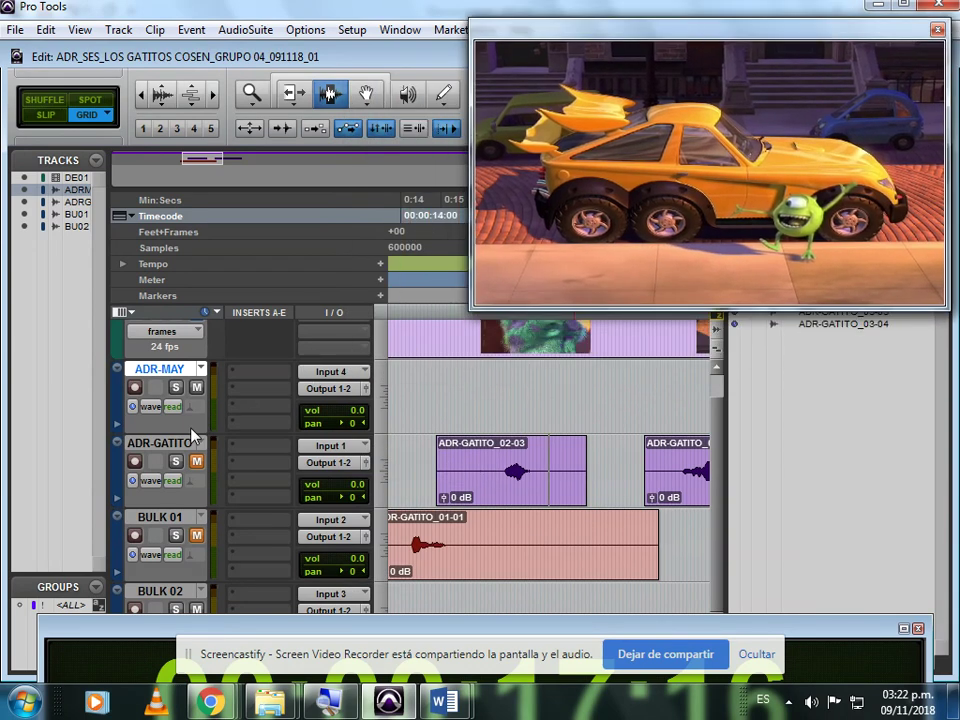
Step: Increase the ADR-MAY track's height and record-enable the track
drag(190, 437, 190, 490)
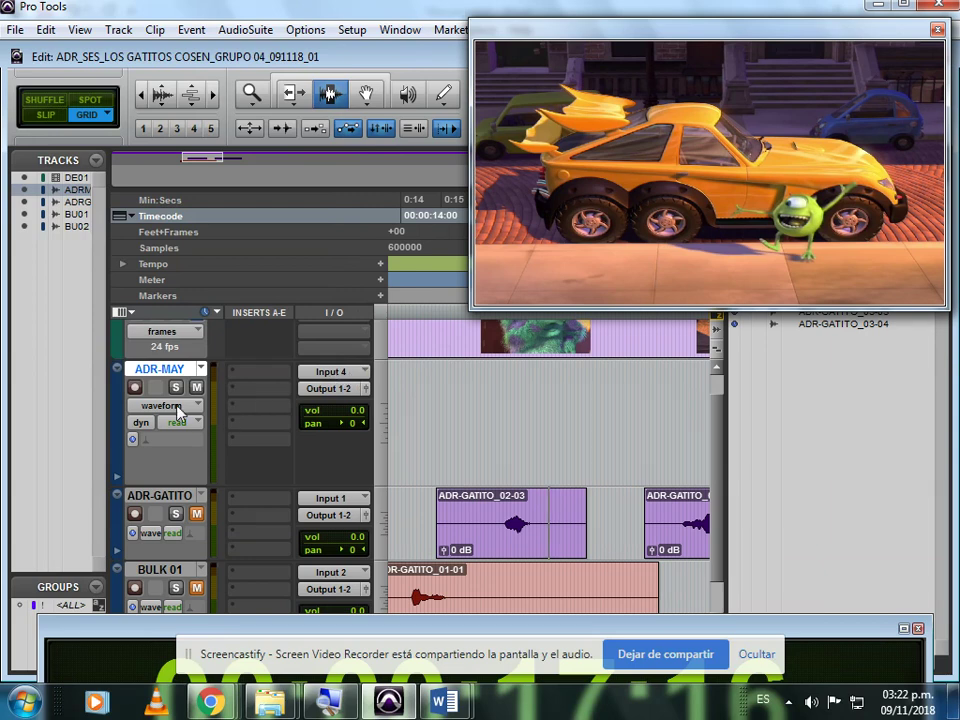
click(134, 387)
click(331, 372)
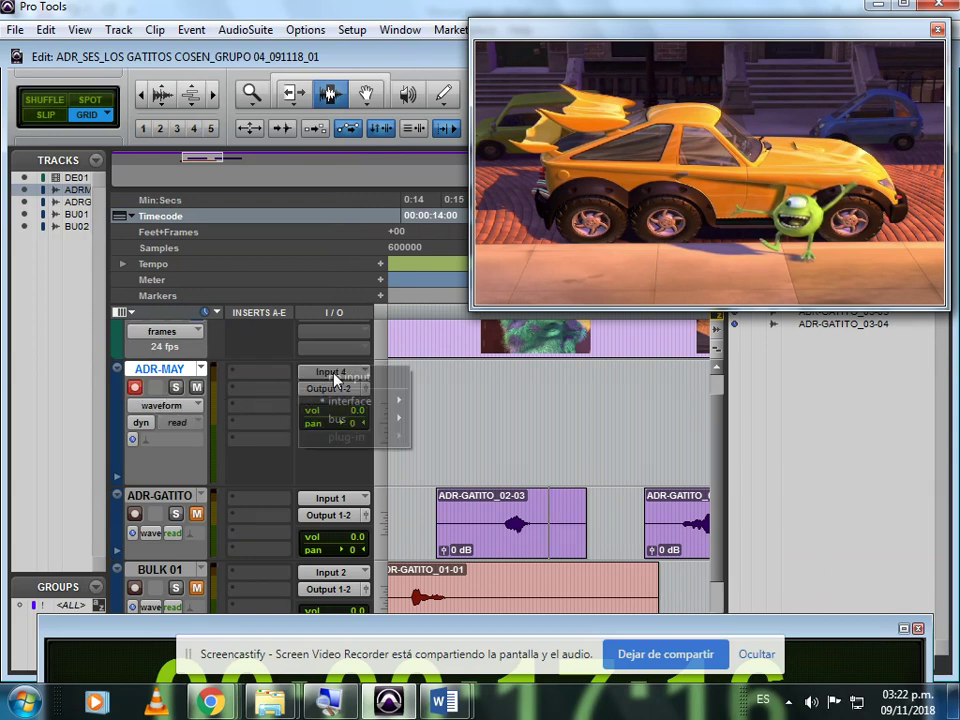
click(339, 376)
click(337, 378)
click(505, 403)
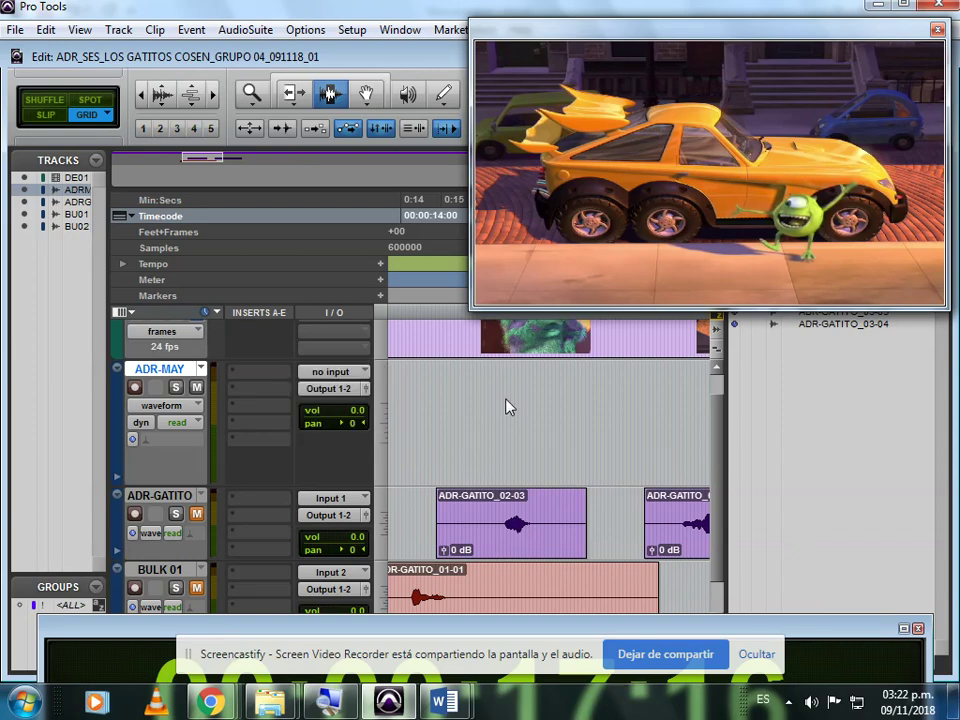
click(137, 390)
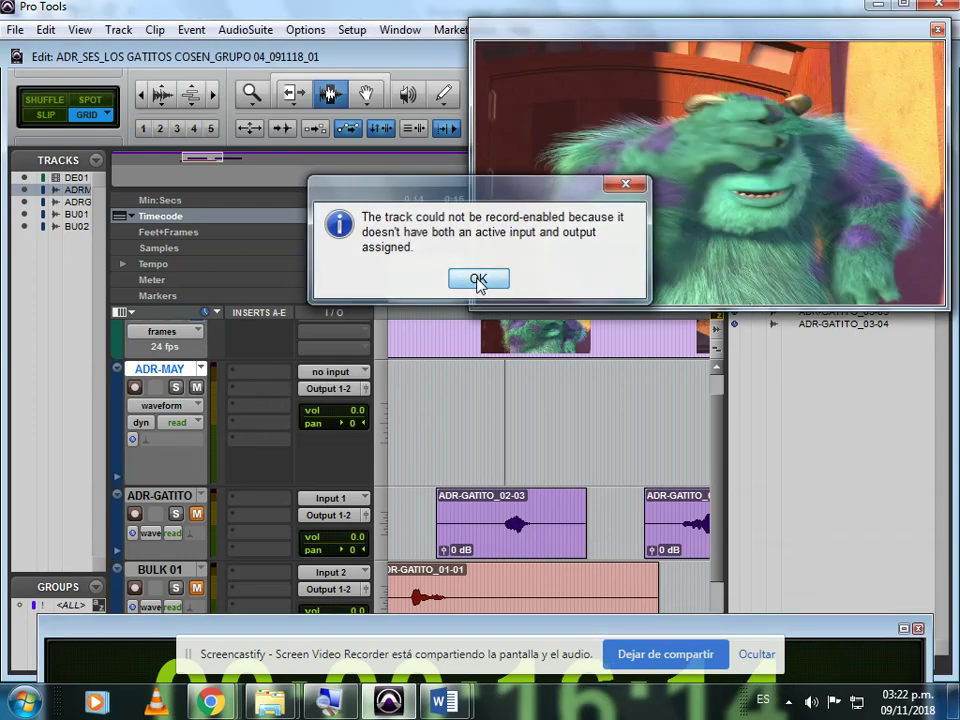
click(476, 279)
Step: Assign the interface's Input 1 (Mono) to ADR-MAY and record-enable the track
click(331, 372)
mouse_move(360, 399)
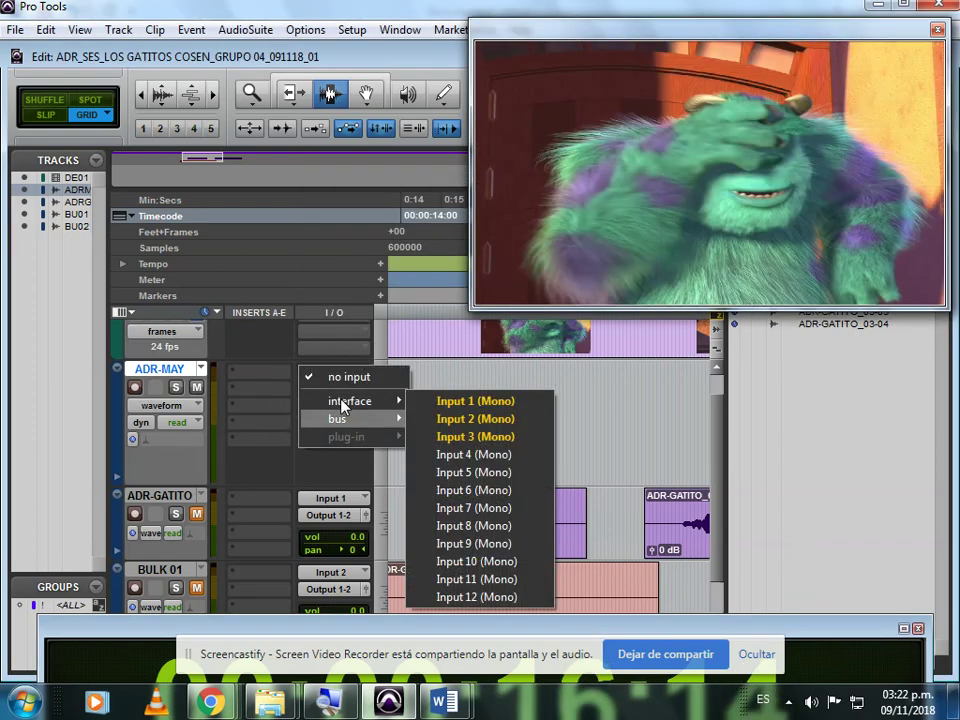
click(451, 402)
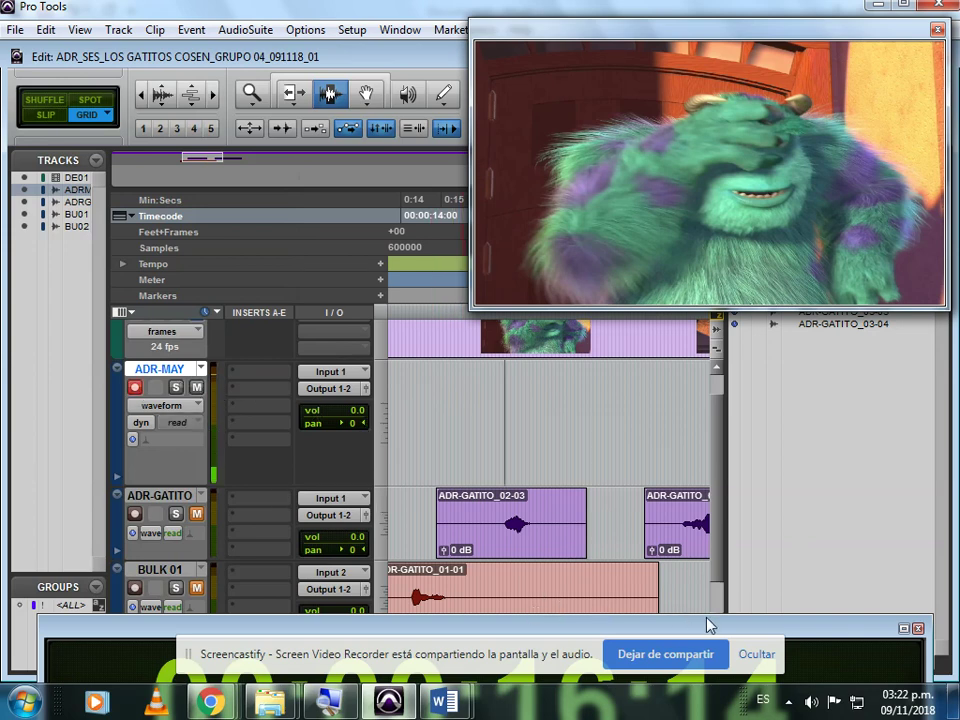
scroll(724, 541, up, 1)
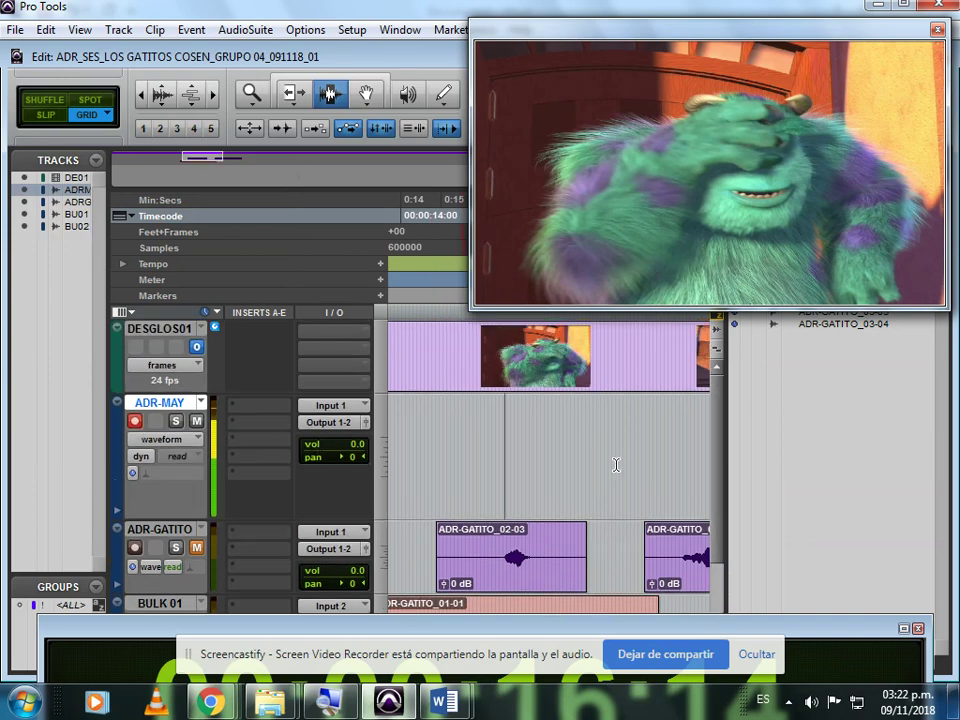
Step: Locate timecode 00:00:15:00 in the Big Counter and reposition the counter window so it uncovers the ADR-MAY track
click(143, 95)
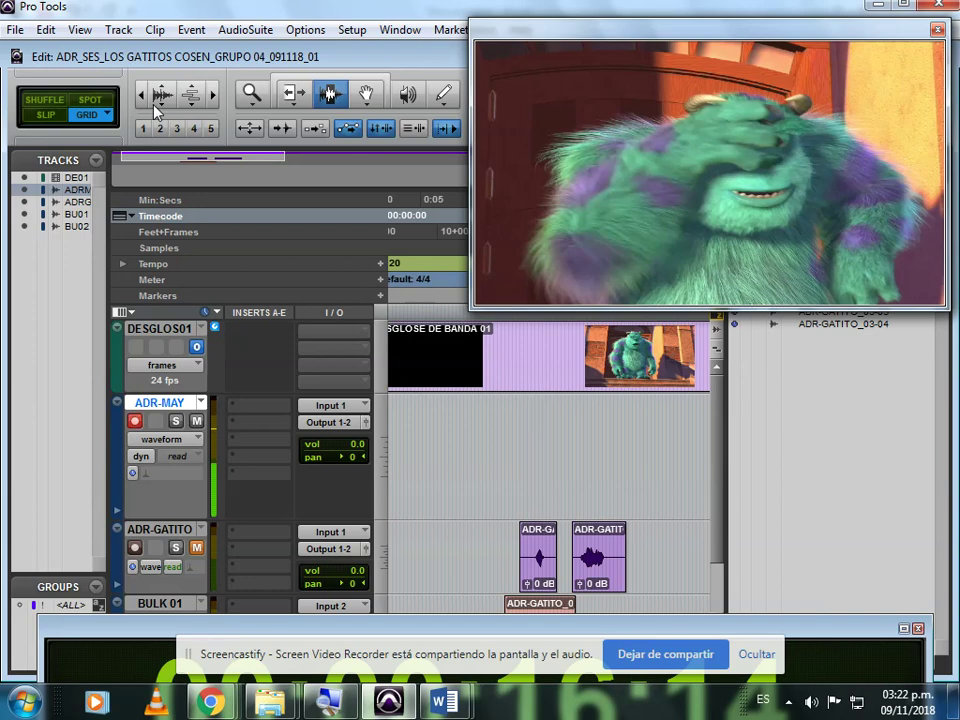
drag(321, 641, 309, 458)
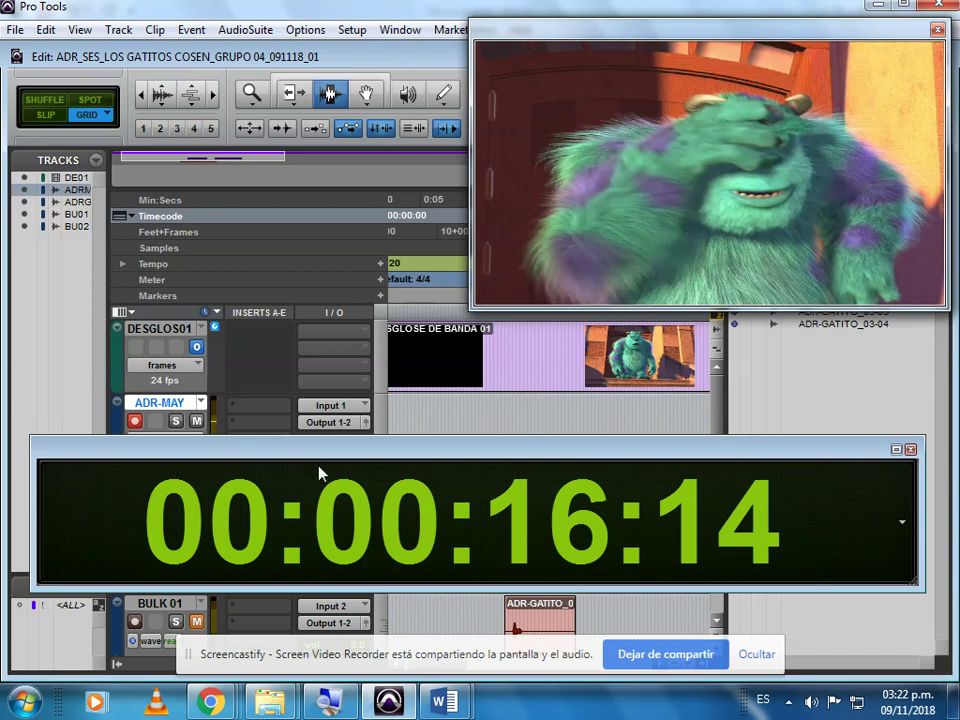
click(476, 537)
key(Right)
key(Right)
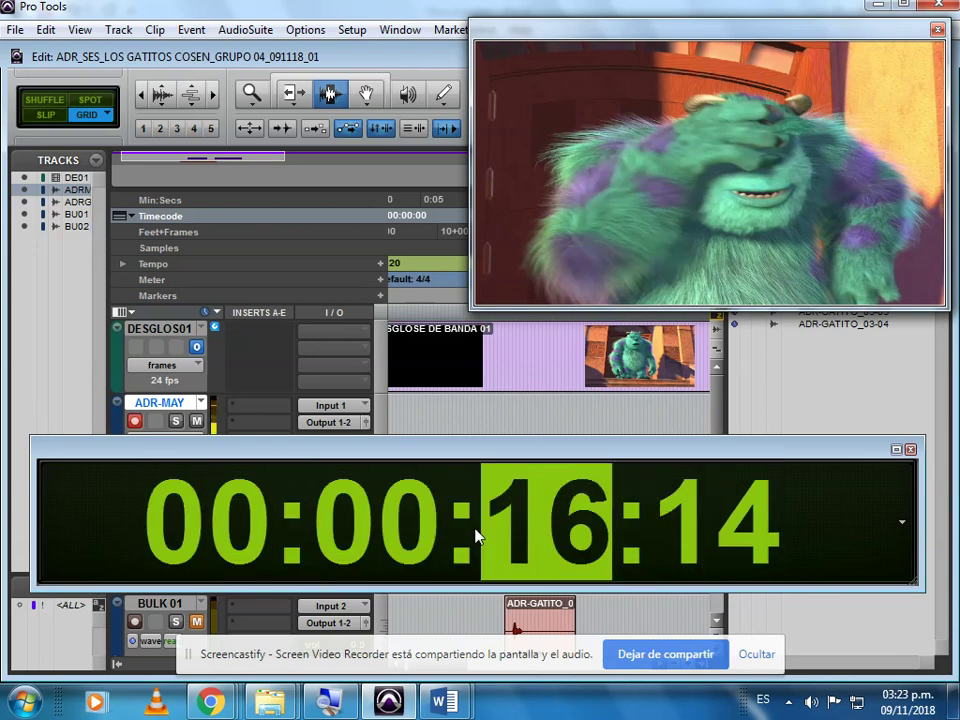
text(15)
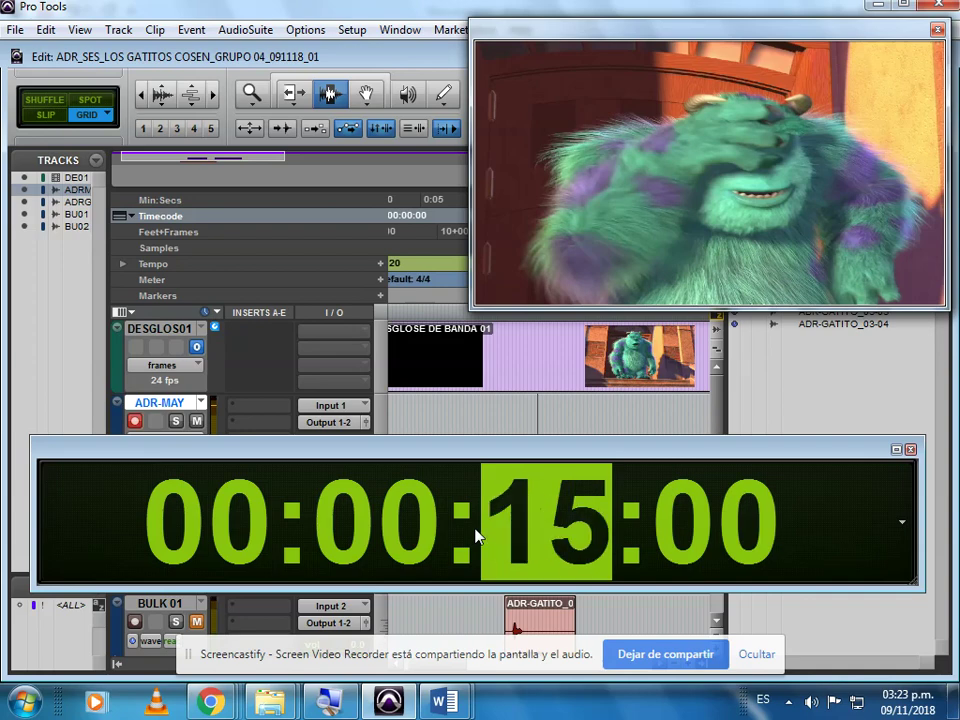
key(Return)
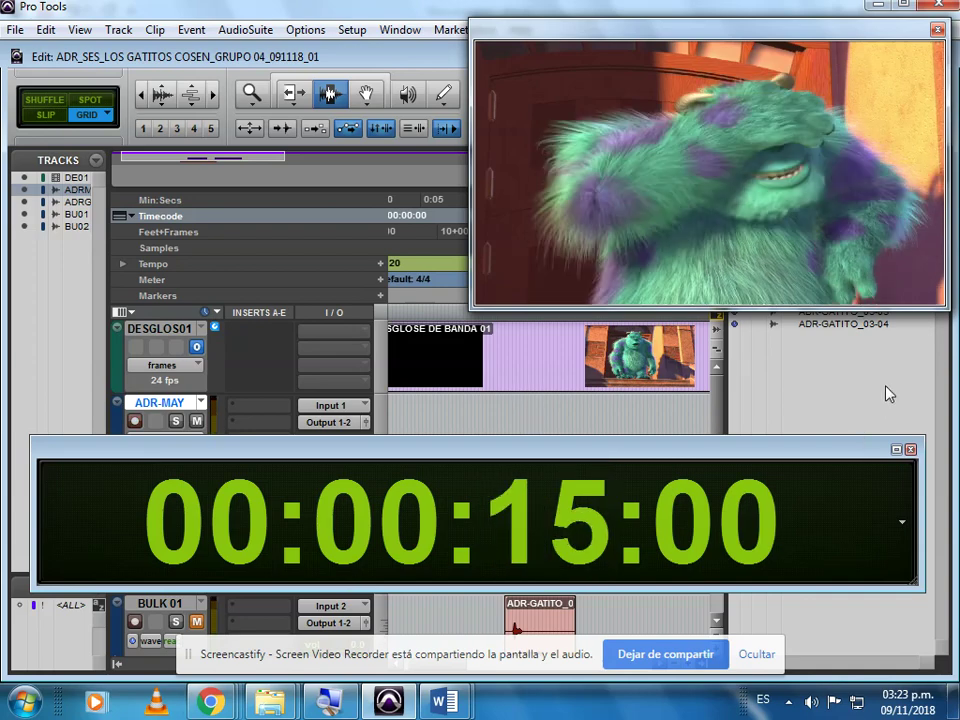
drag(690, 450, 695, 527)
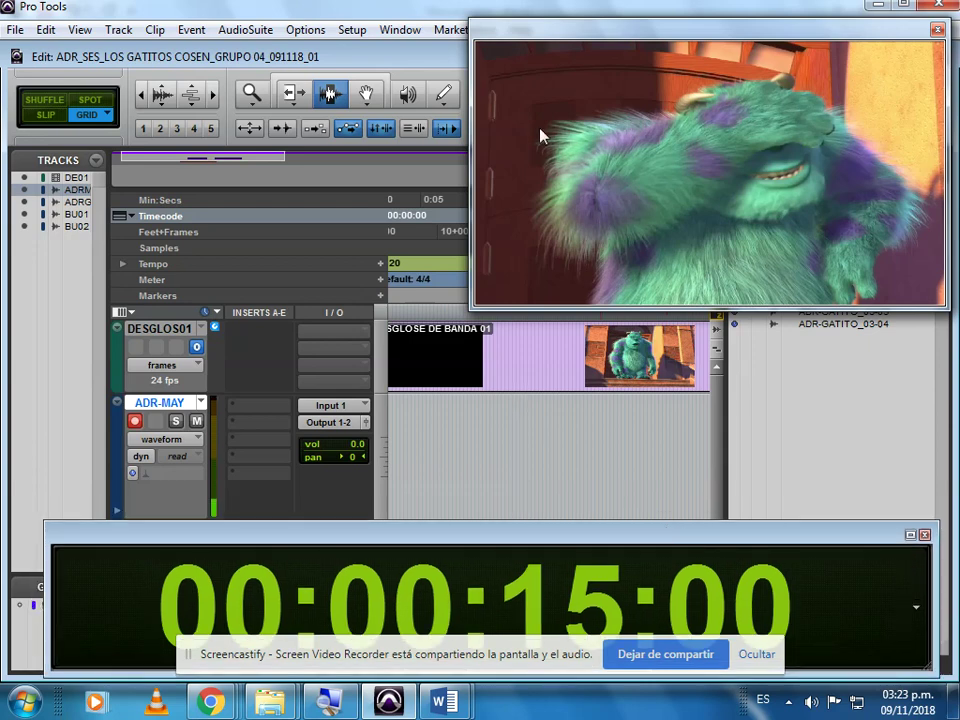
Step: Select a short range on ADR-MAY around the 15-second cue and loop-record dialogue takes over it against the video
click(516, 438)
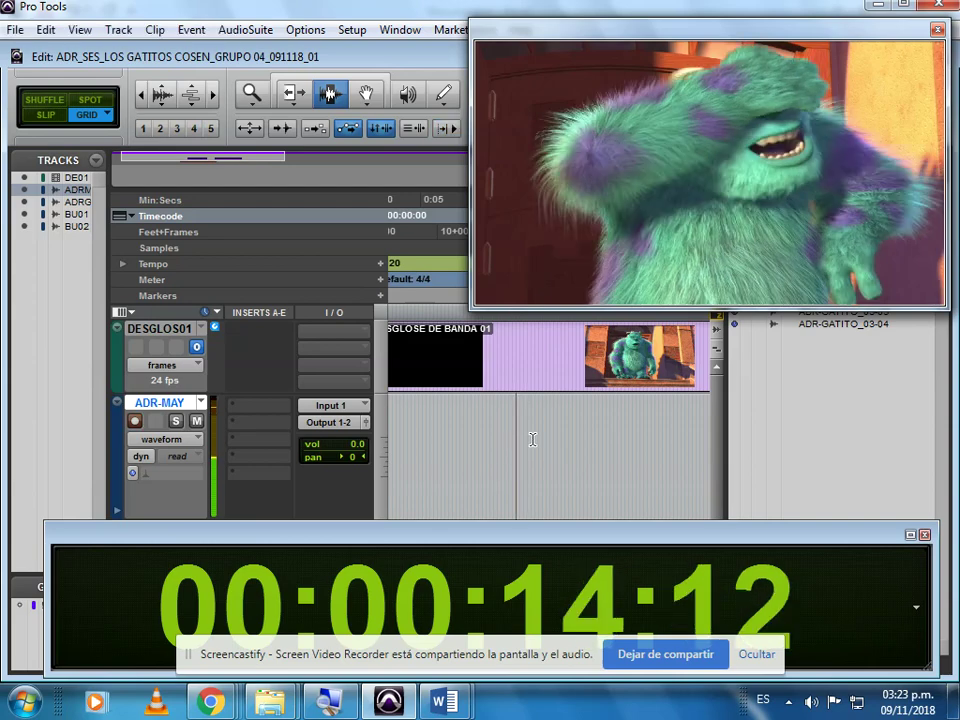
drag(532, 439, 590, 439)
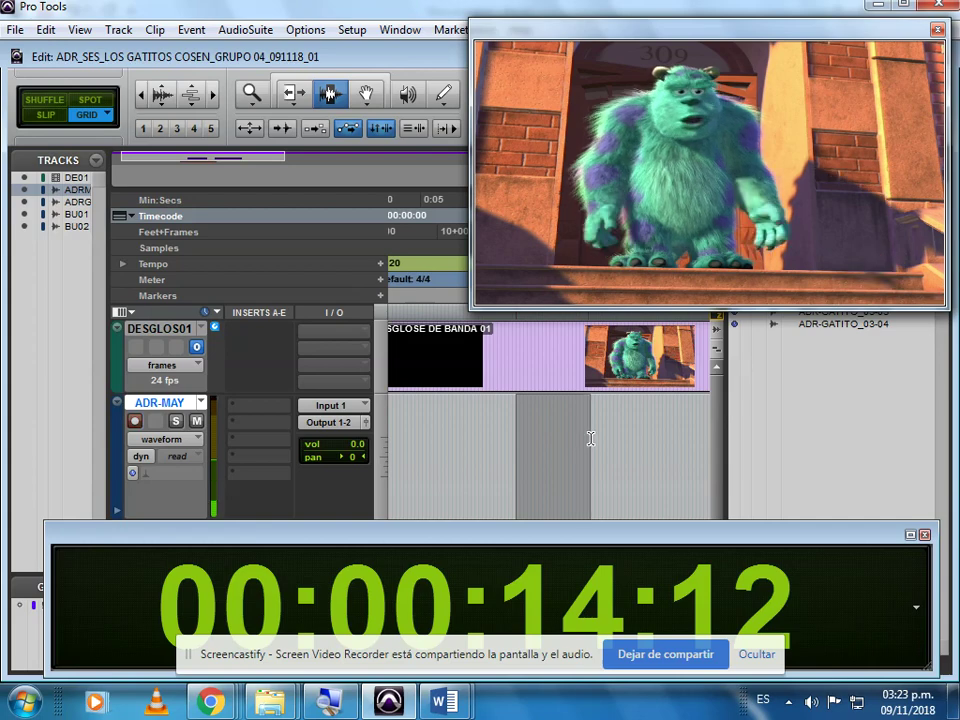
click(511, 438)
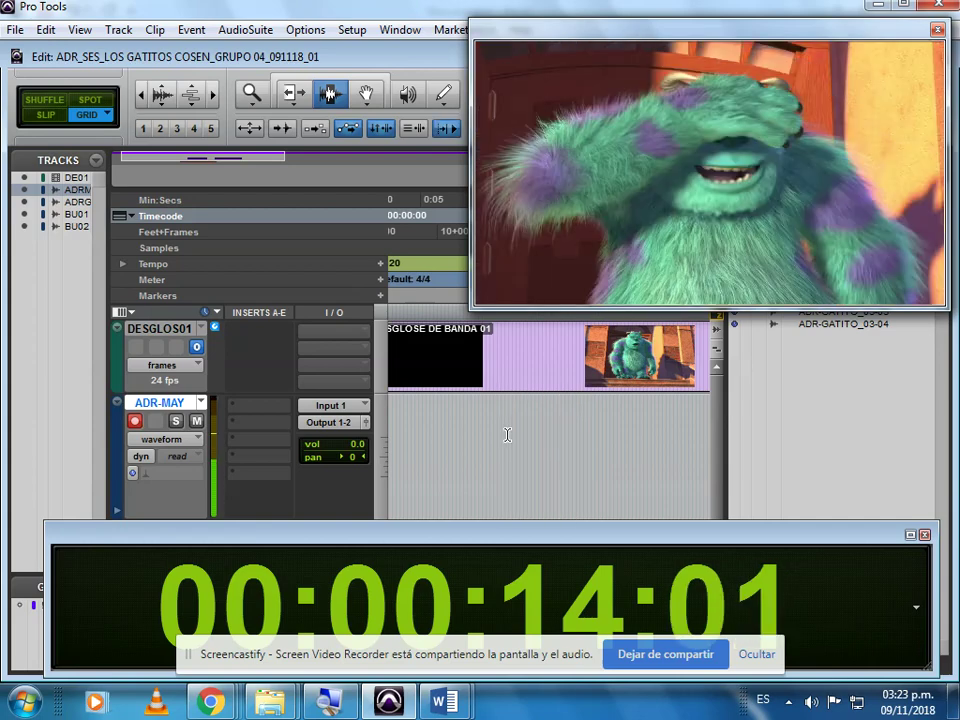
drag(508, 434, 542, 434)
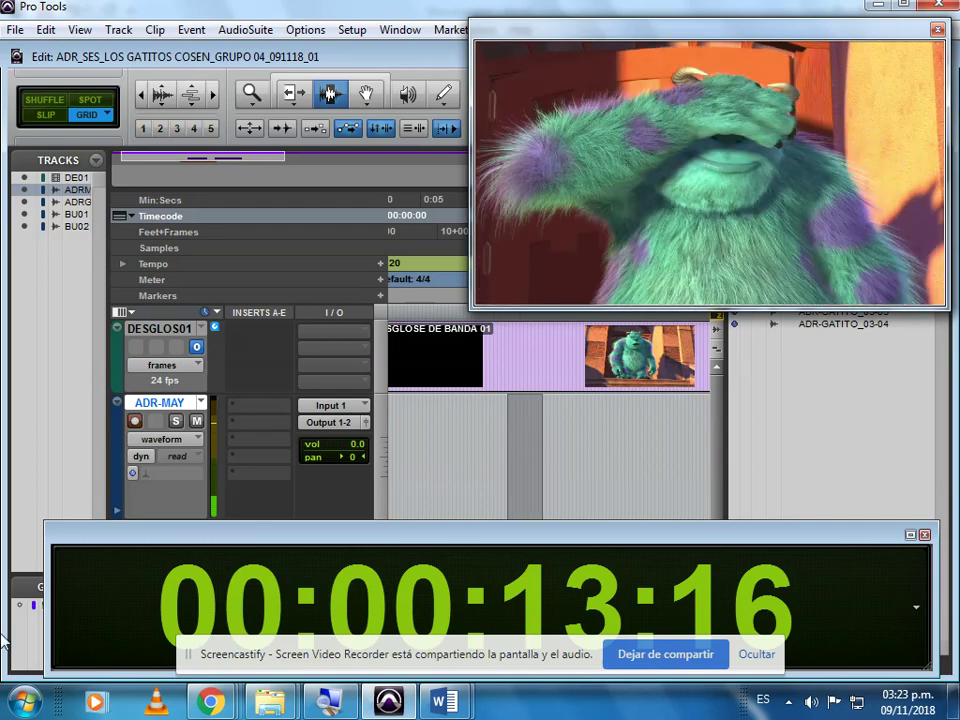
key(ctrl+space)
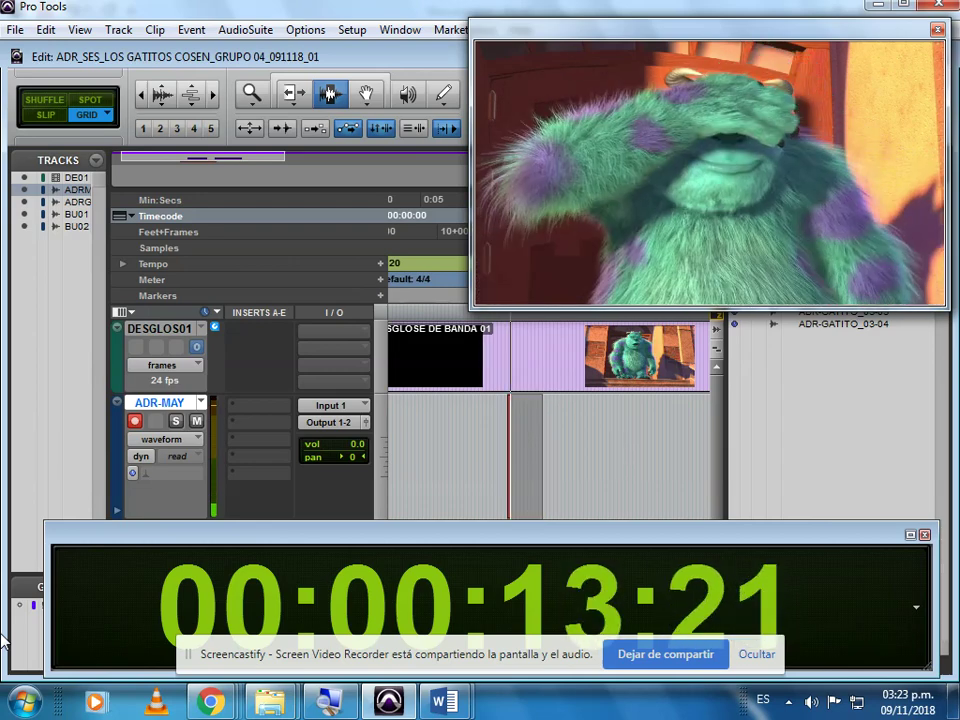
key(space)
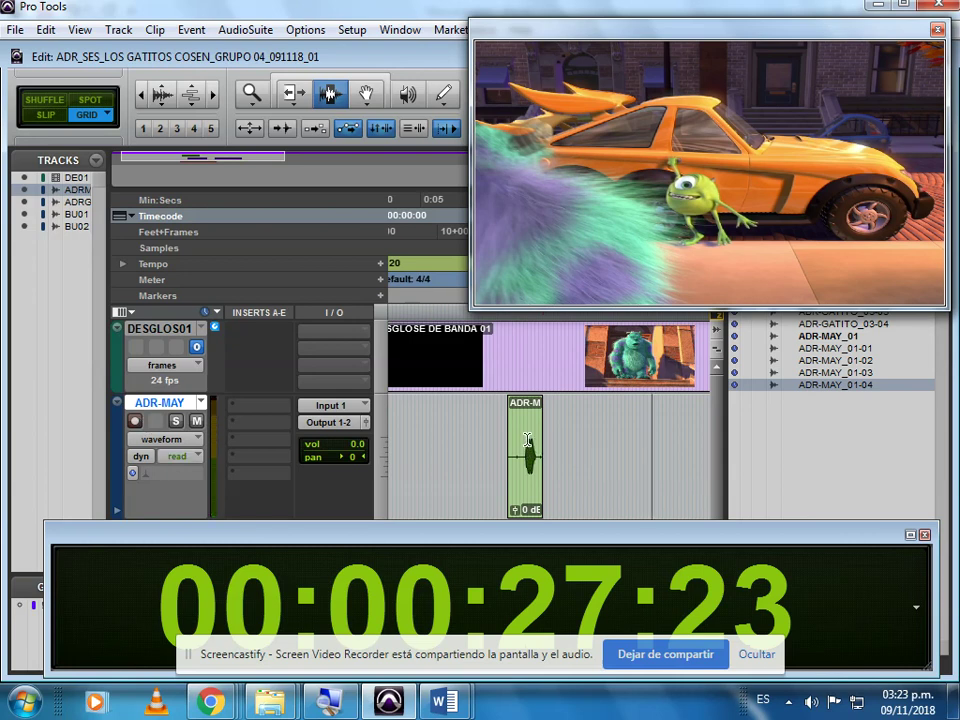
Step: Unmute the ADR-GATITO and BULK 01 tracks and move the Big Counter window to uncover more of the tracks
click(527, 440)
key(ctrl+bracketright)
key(ctrl+bracketright)
key(ctrl+bracketright)
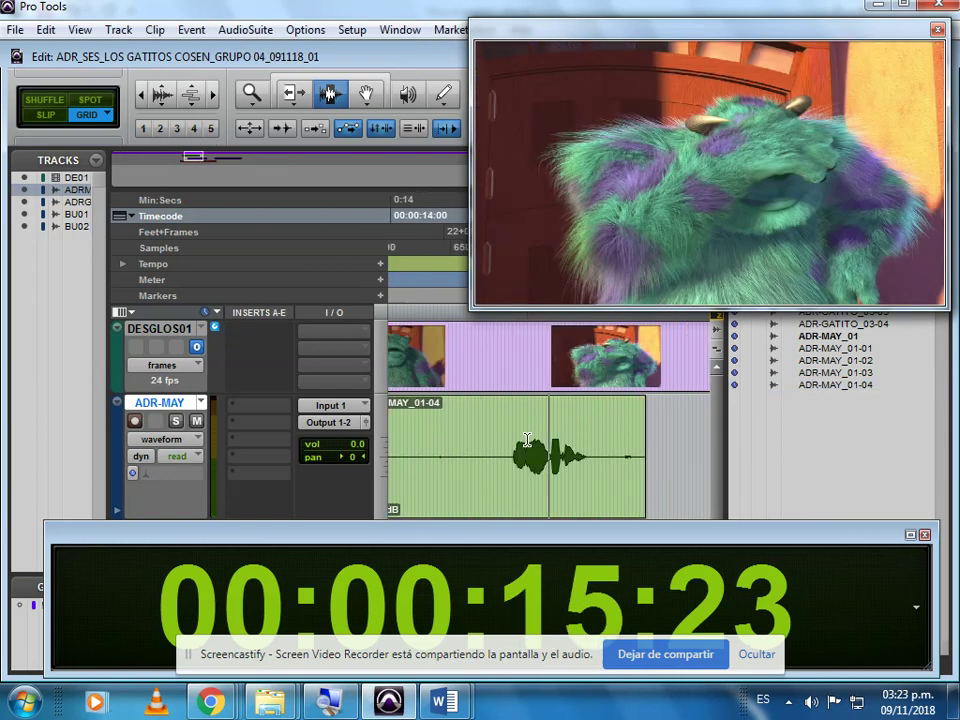
key(ctrl+bracketleft)
scroll(470, 400, down, 2)
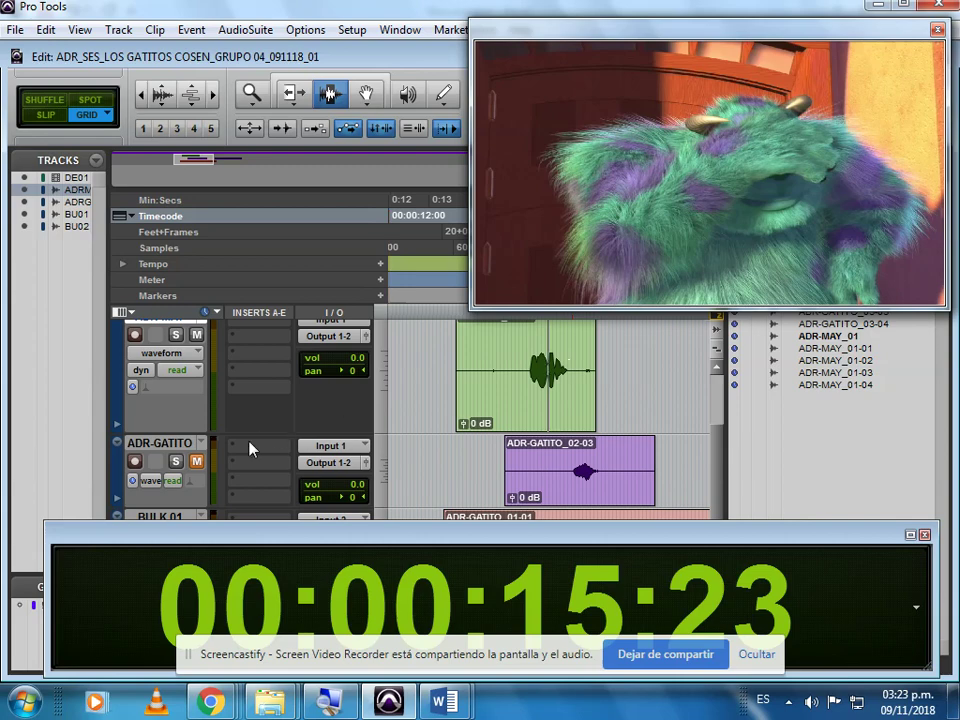
drag(606, 533, 598, 588)
scroll(200, 540, up, 2)
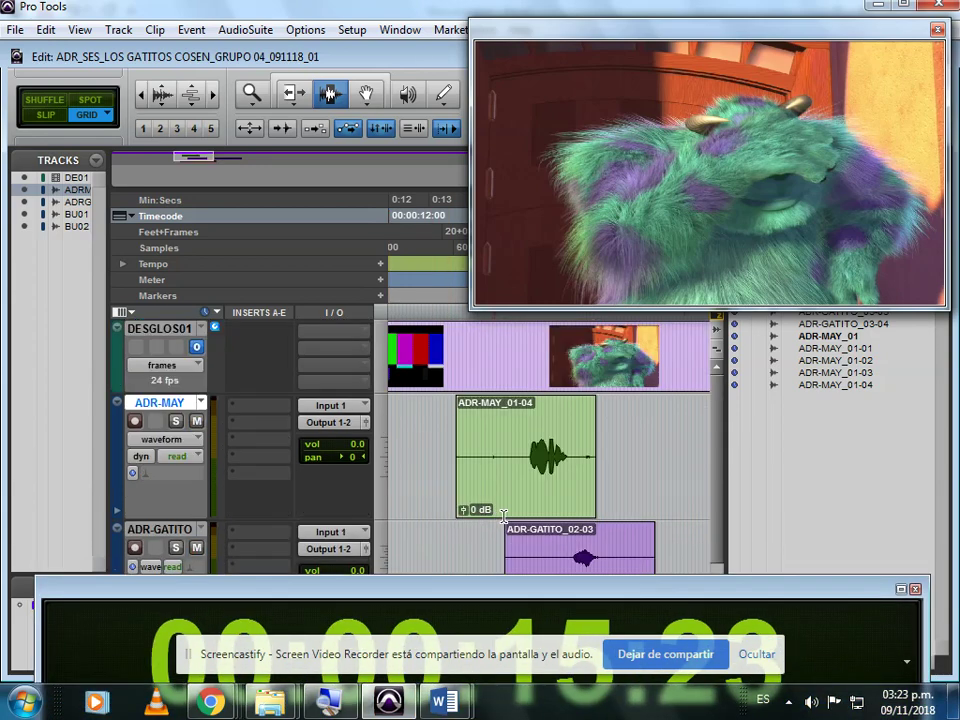
Step: Play back the ADR-MAY and ADR-GATITO takes with the video from 00:00:13:07 to check the dialogue's sync
click(440, 452)
scroll(440, 452, down, 2)
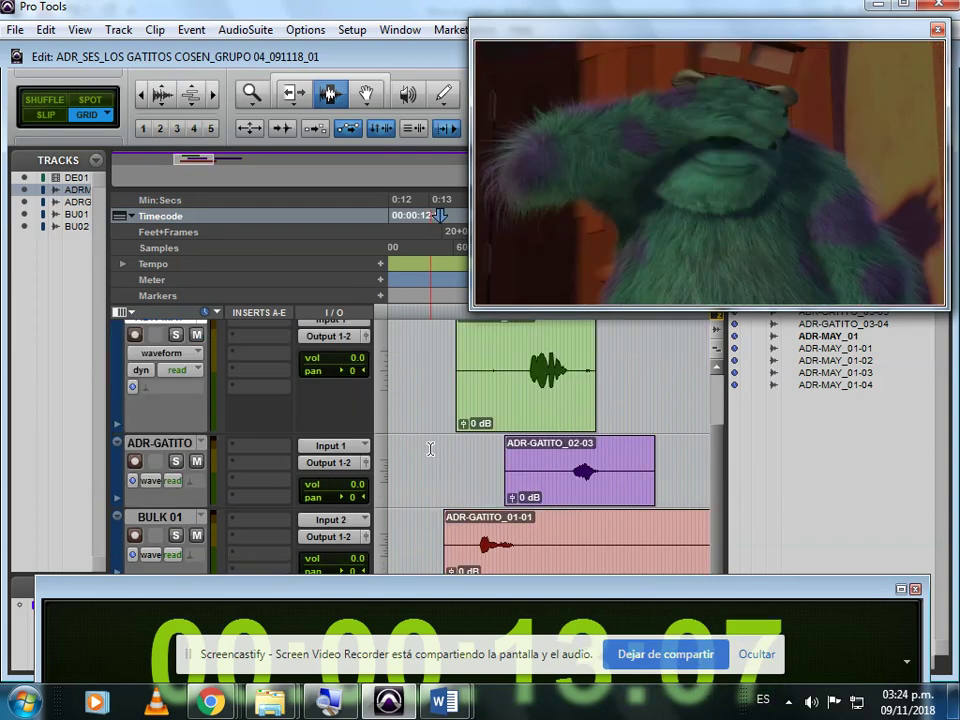
click(430, 428)
key(space)
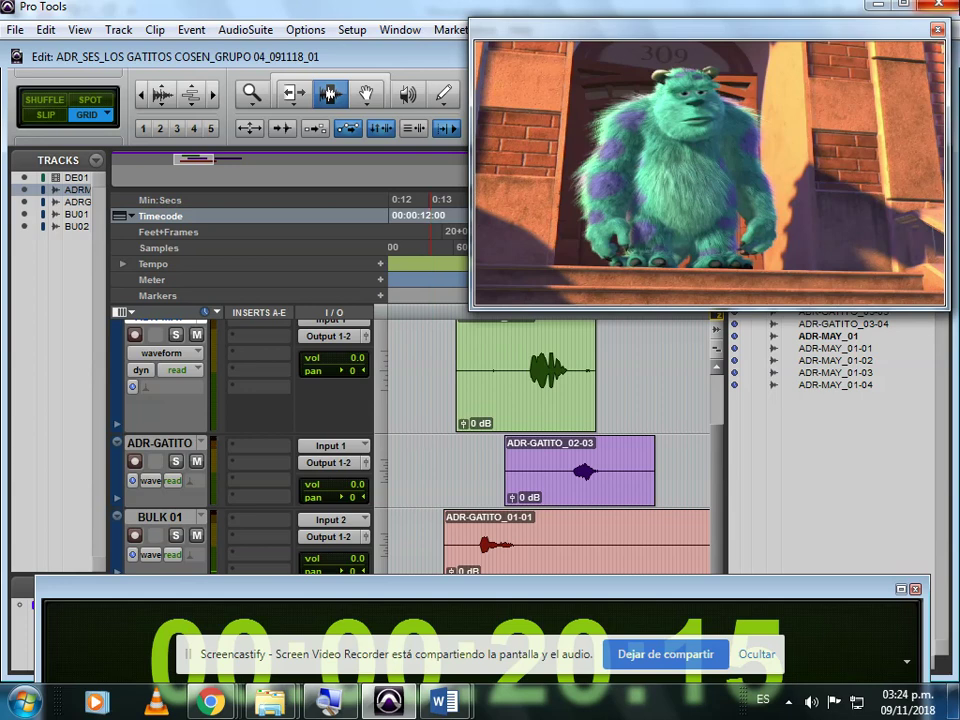
scroll(720, 393, up, 2)
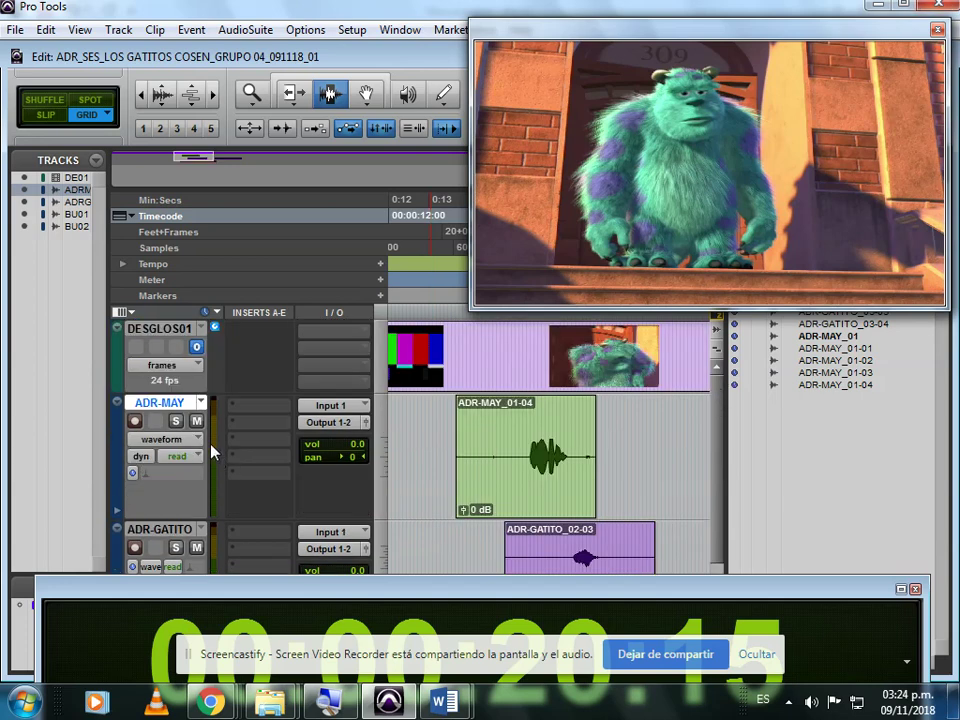
Step: Record-enable ADR-MAY again and locate timecode 00:00:19:00 in the Big Counter for the next cue
click(134, 420)
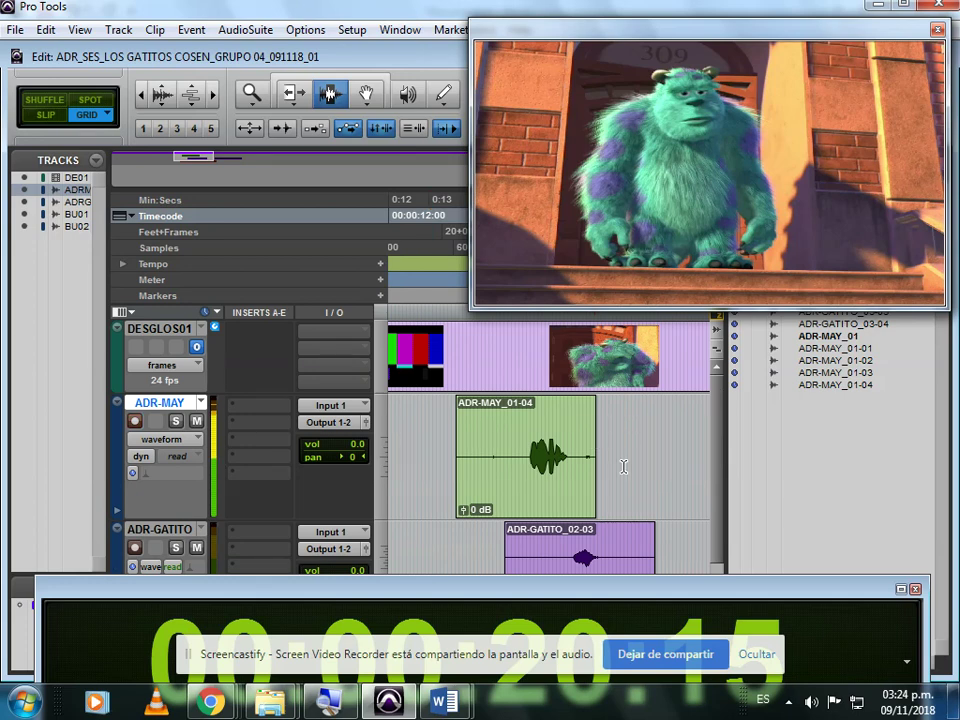
scroll(723, 536, down, 2)
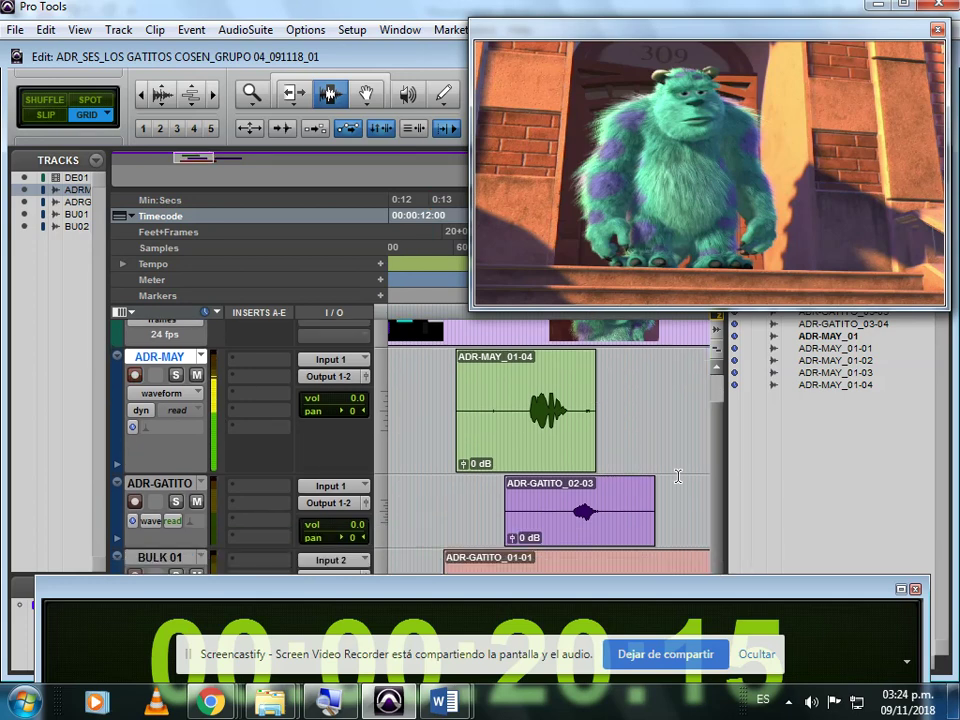
key(ctrl+bracketleft)
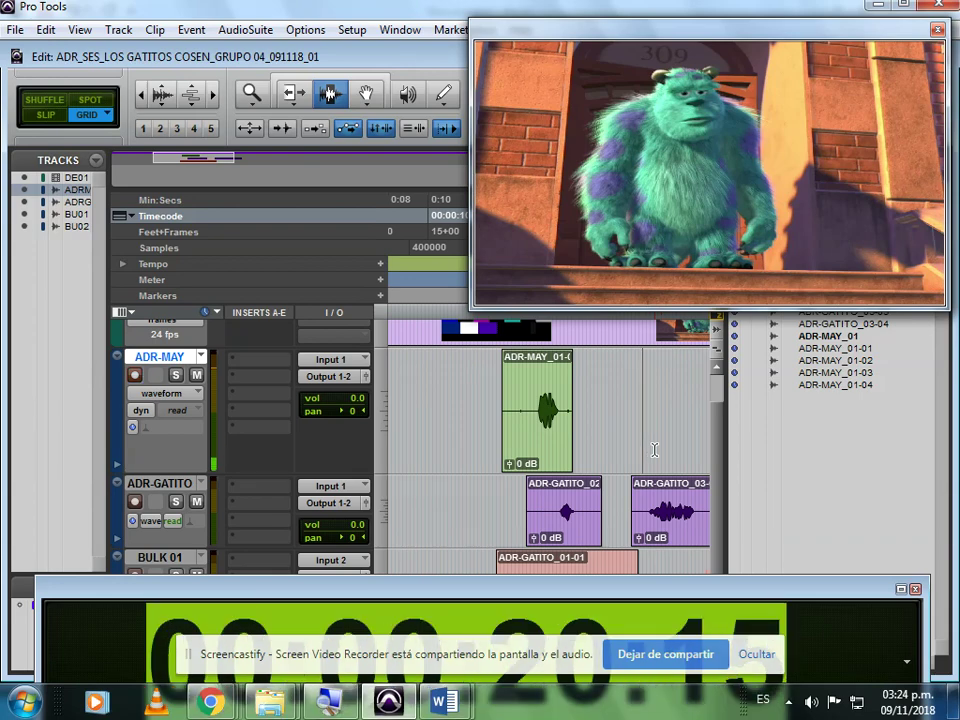
drag(603, 572, 595, 505)
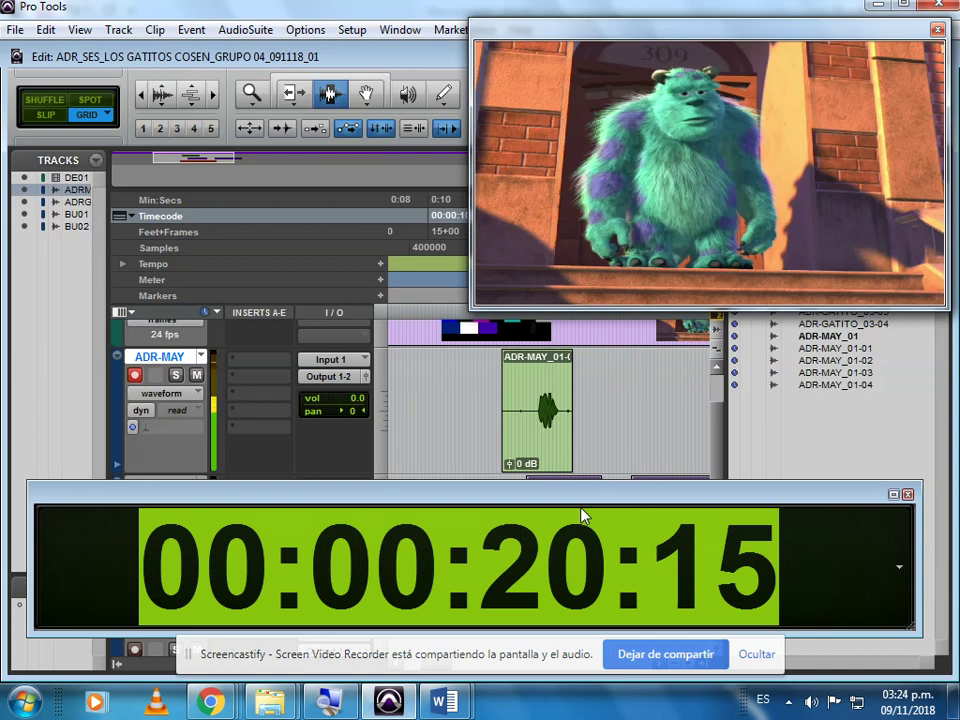
key(Right)
key(Right)
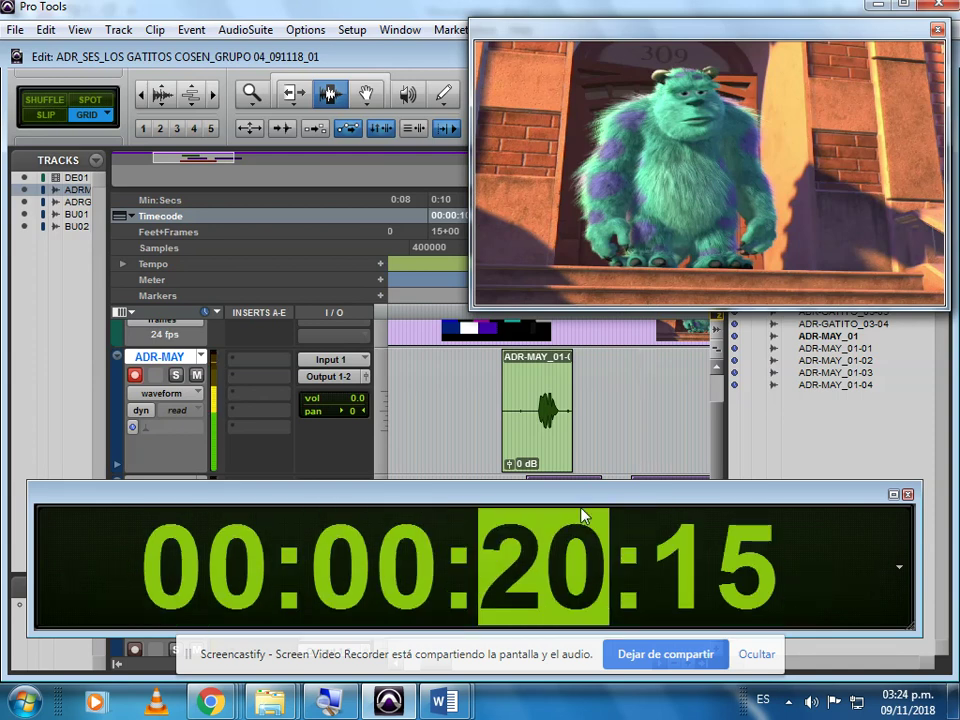
text(19:00)
key(Return)
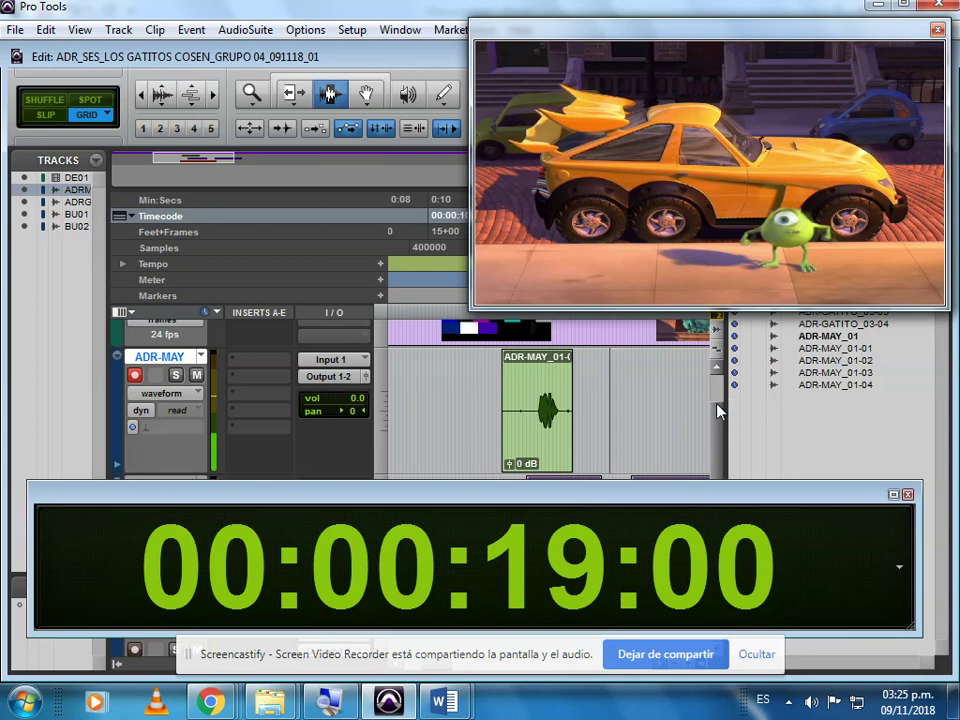
scroll(720, 402, up, 2)
scroll(720, 402, down, 4)
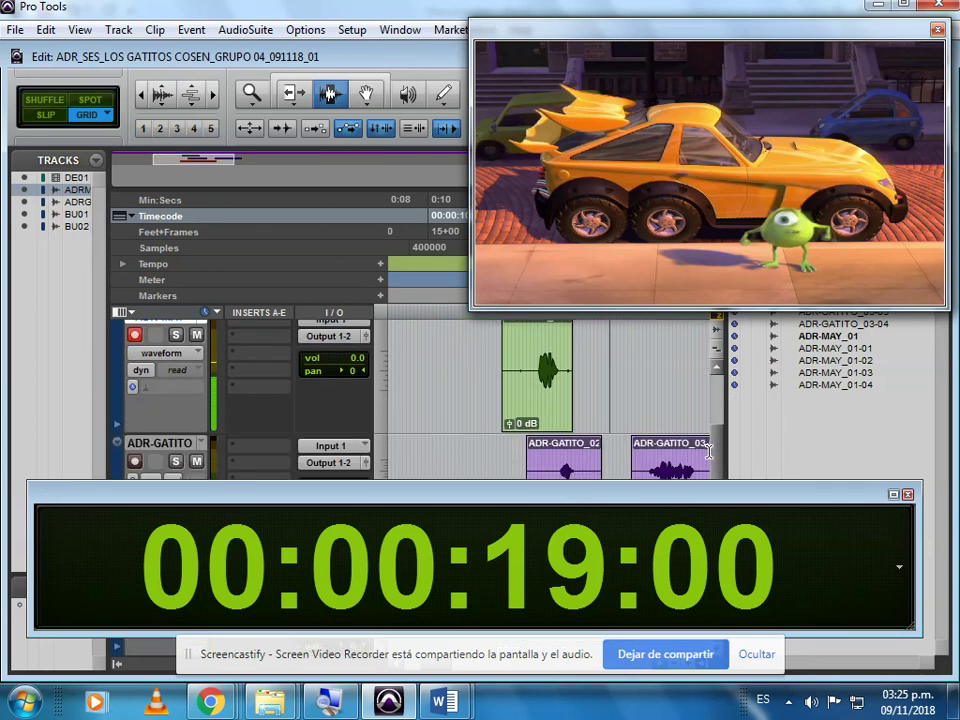
scroll(712, 450, up, 4)
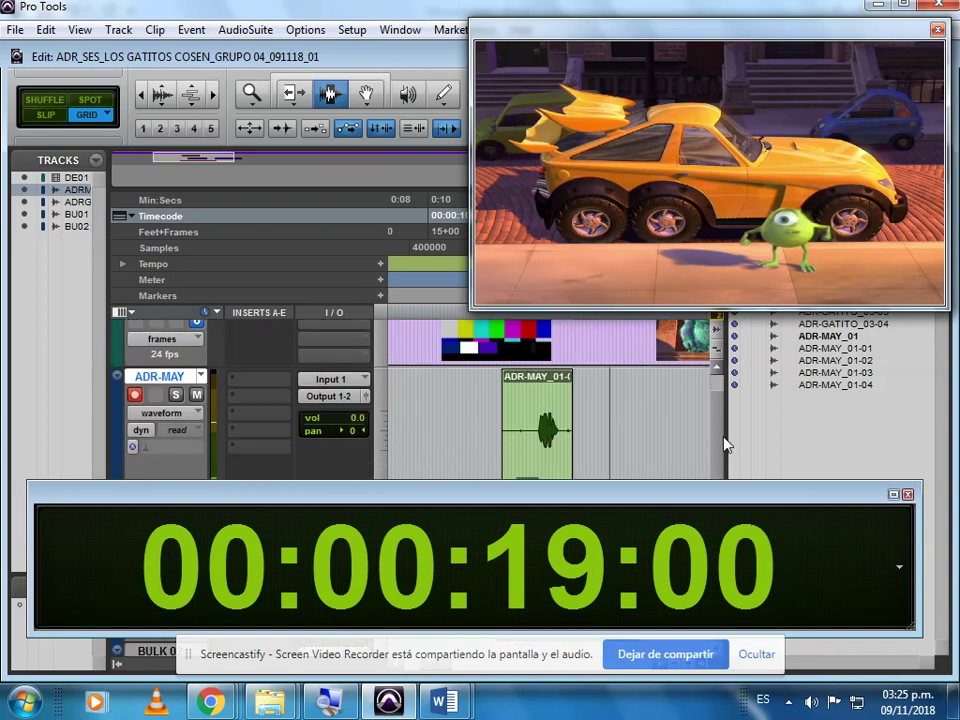
scroll(720, 440, up, 1)
scroll(560, 420, down, 2)
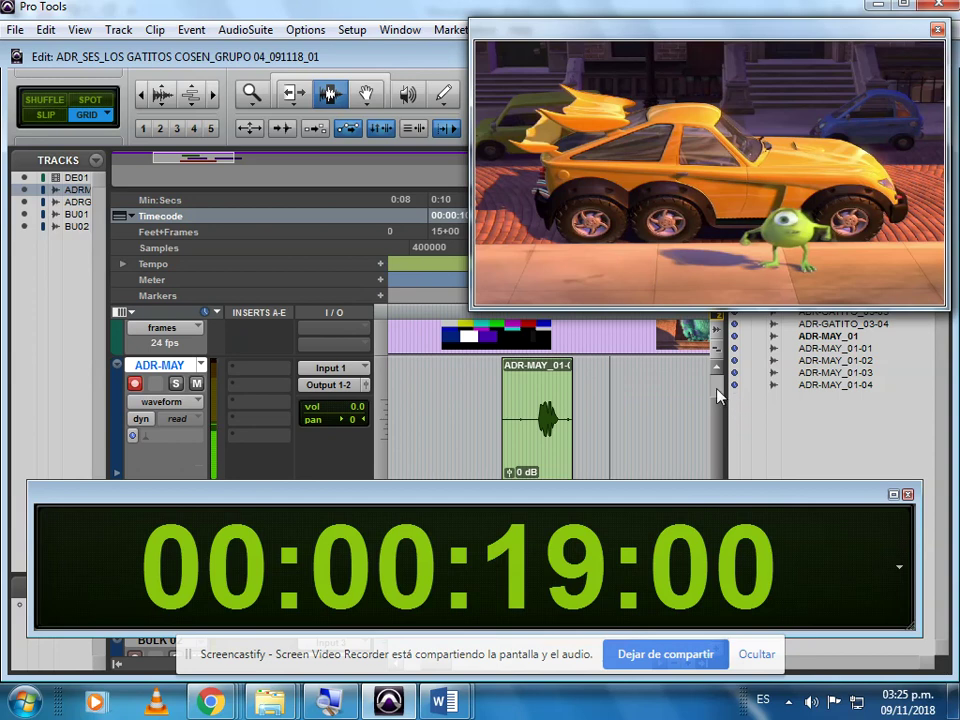
scroll(556, 400, up, 1)
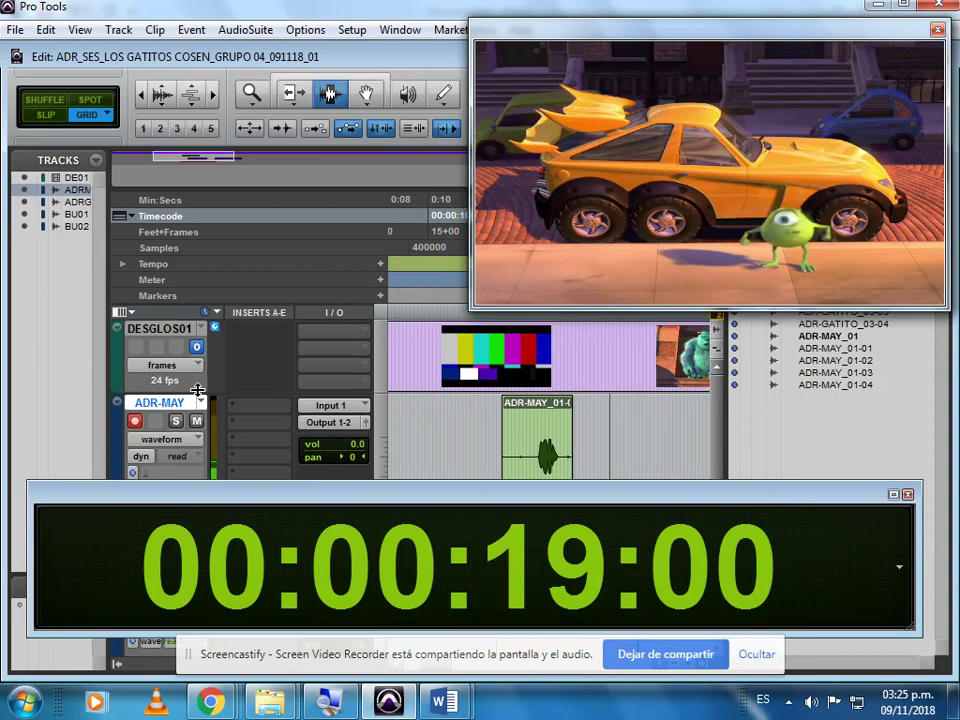
Step: Reduce the DESGLOS01 track height, select a range on ADR-MAY from 00:00:18:13 around the 19-second cue, and loop-record takes over it
drag(197, 392, 197, 364)
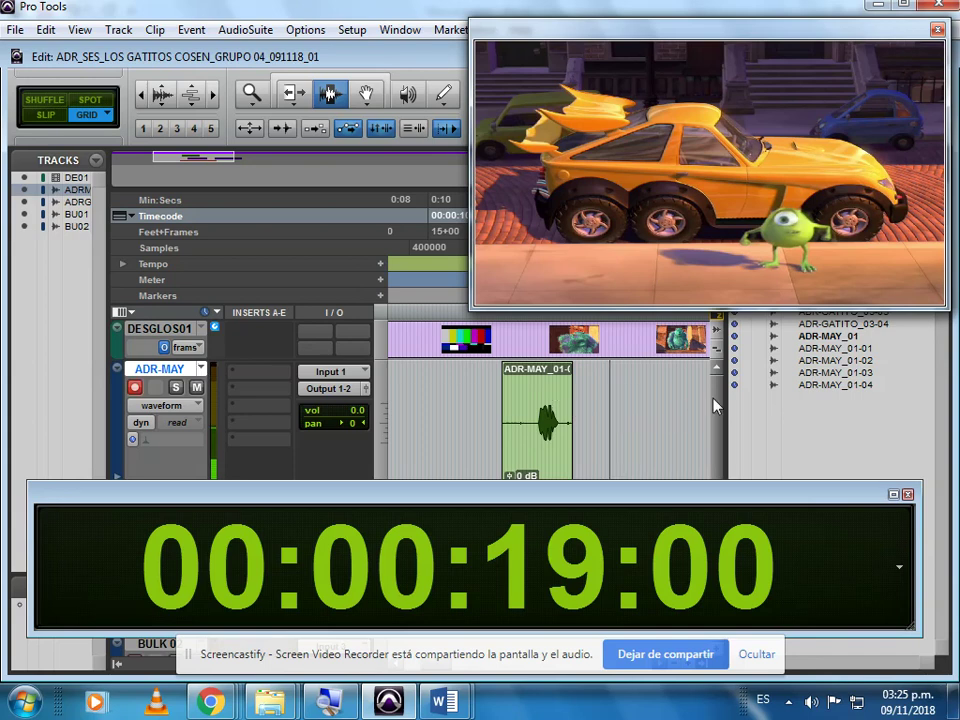
scroll(715, 405, down, 1)
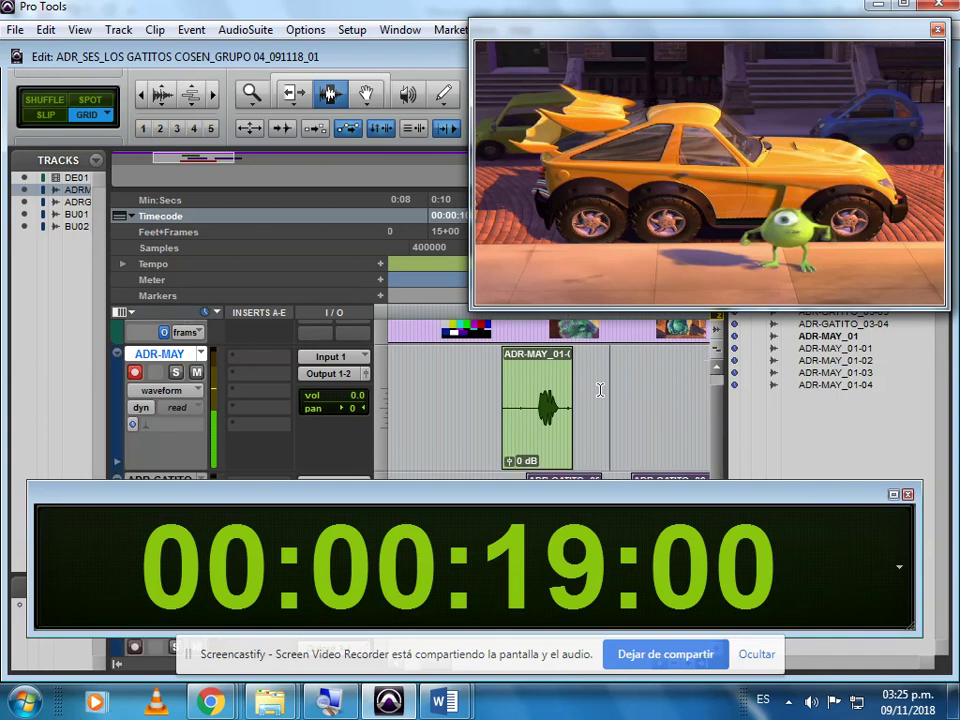
drag(600, 387, 642, 391)
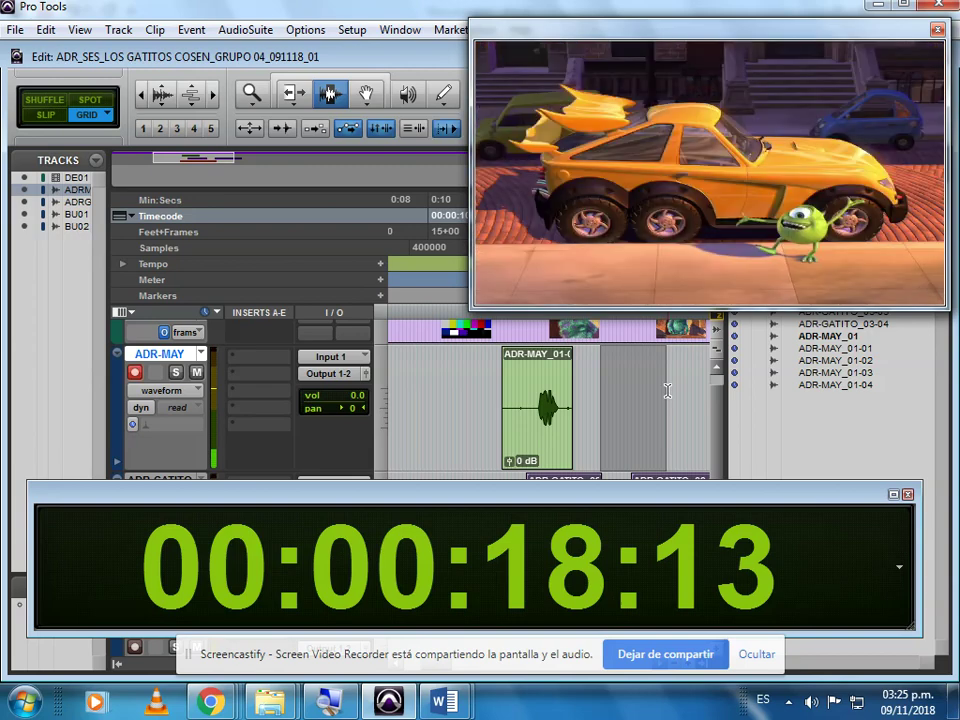
key(ctrl+space)
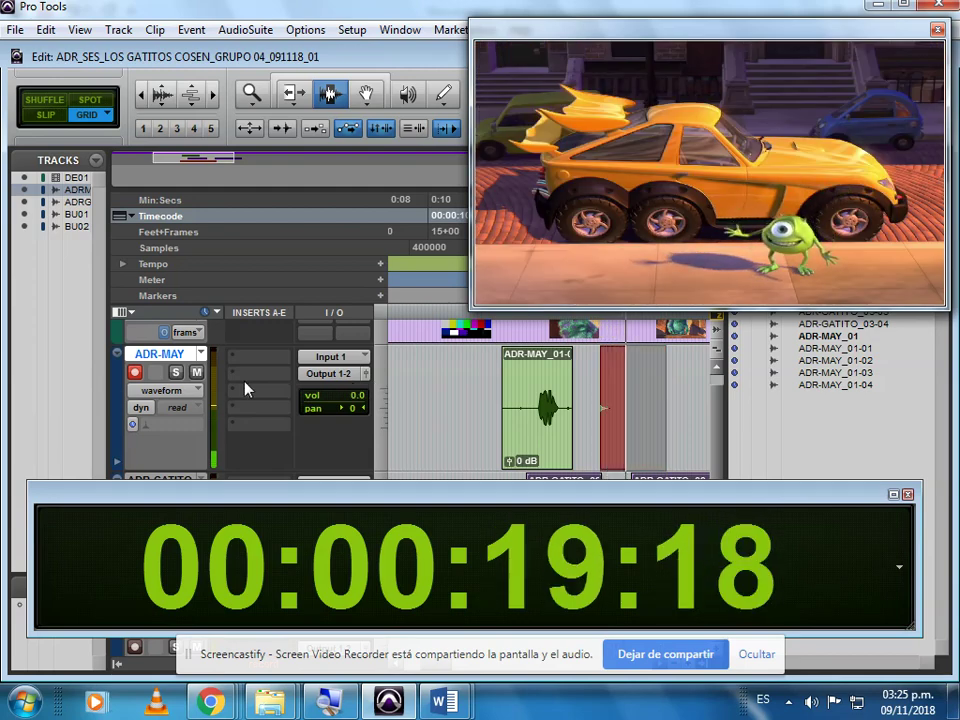
click(177, 373)
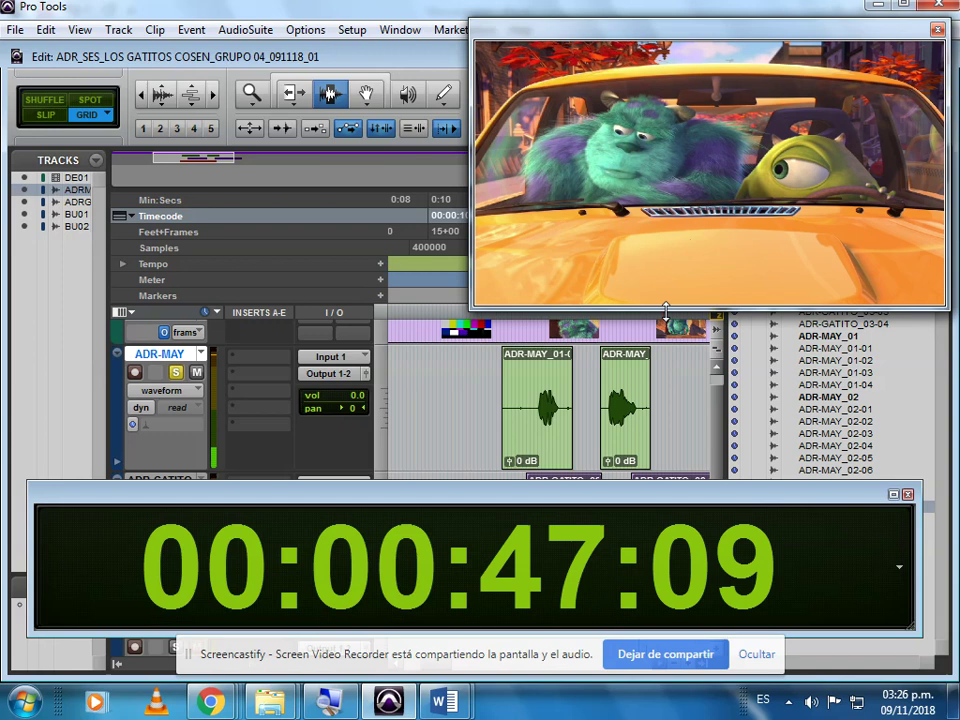
scroll(175, 345, down, 1)
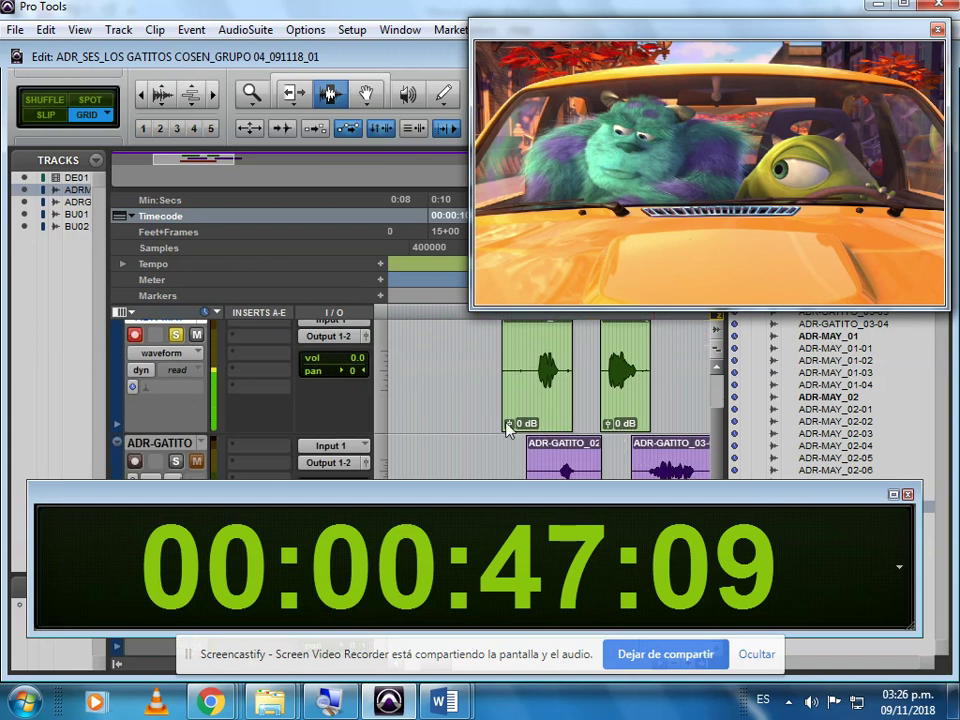
click(176, 336)
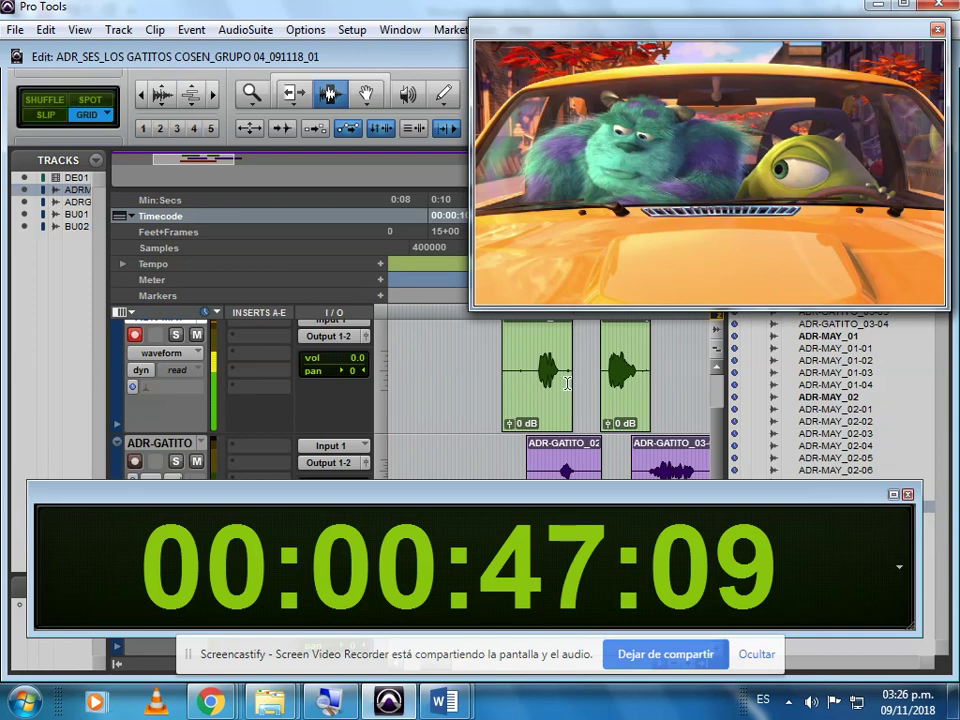
Step: Select the gap between the two ADR-MAY clips from 00:00:16:19 and record another dialogue take over it
drag(571, 390, 597, 386)
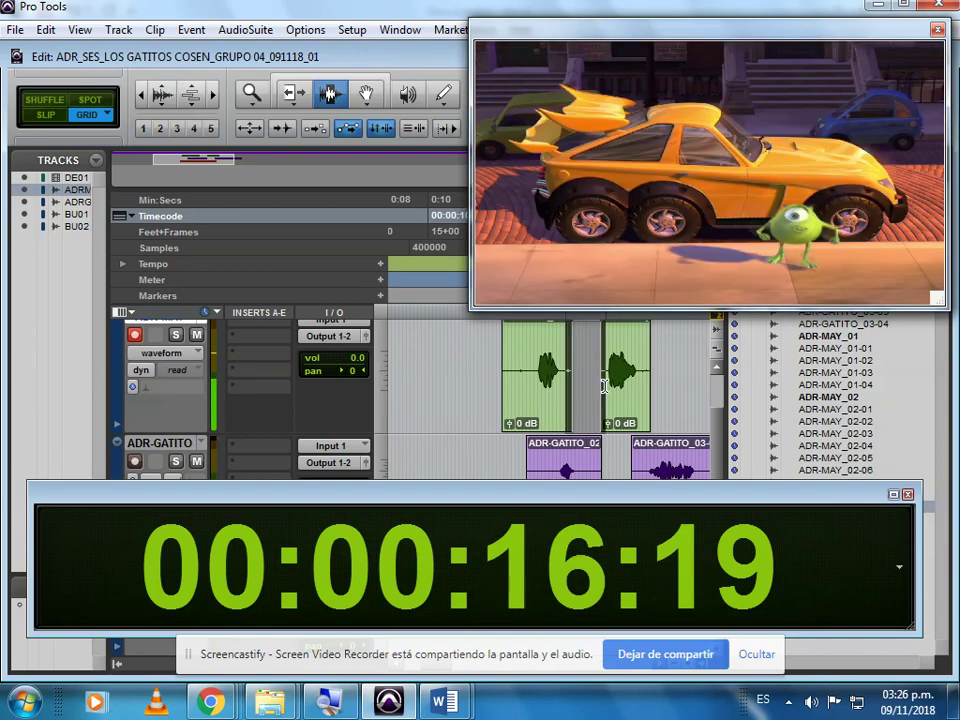
click(141, 335)
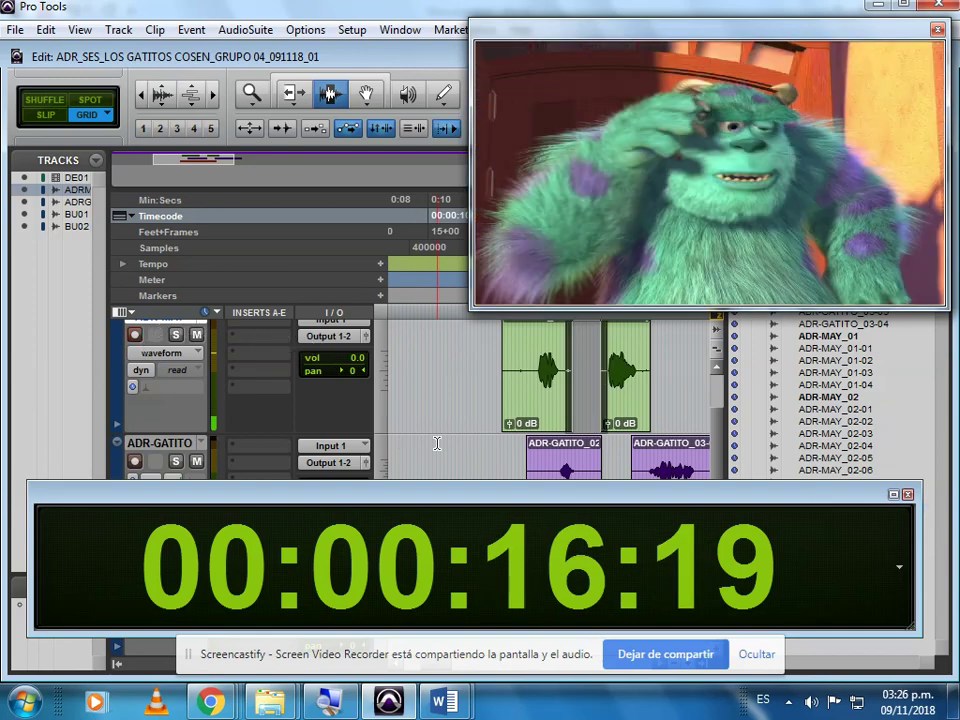
key(ctrl+space)
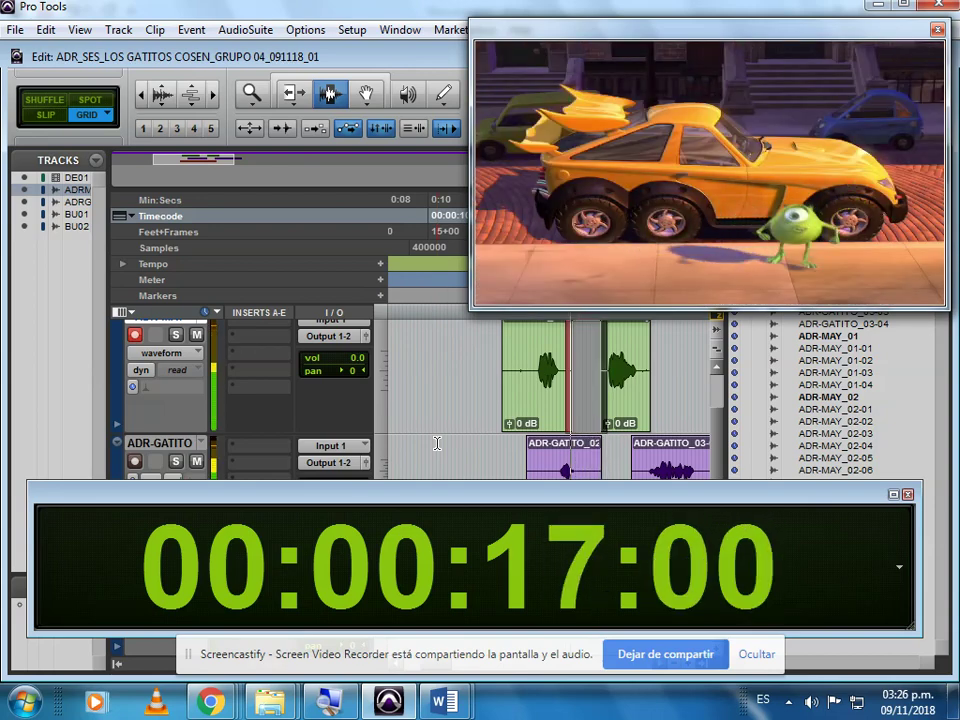
key(space)
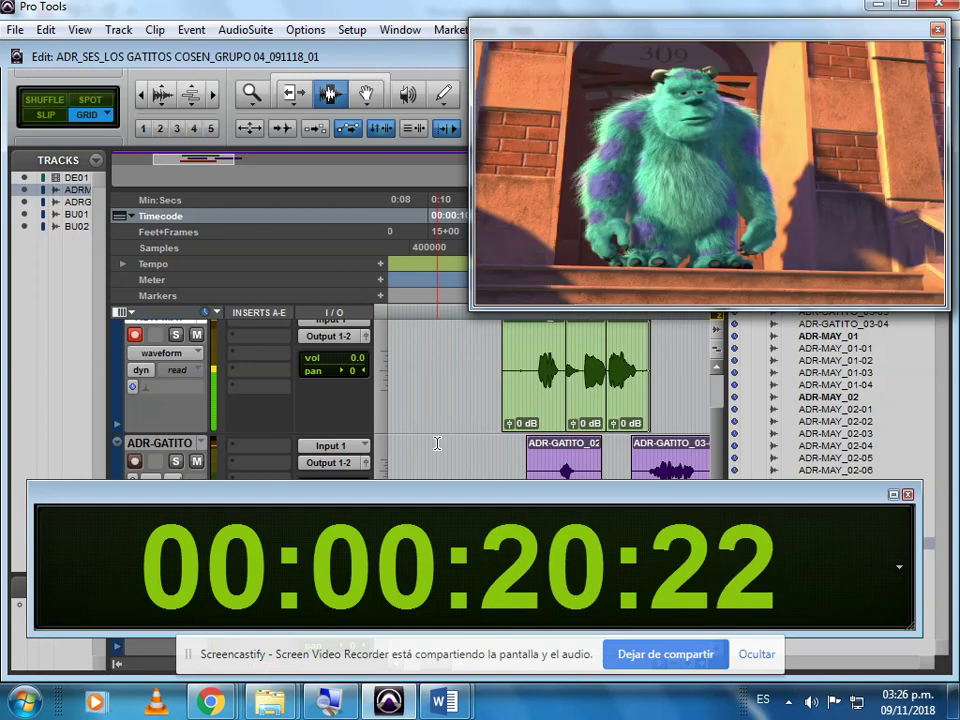
Step: Split the new middle ADR-MAY clip at 00:00:17:16 and remove the part before the split
click(584, 393)
click(582, 393)
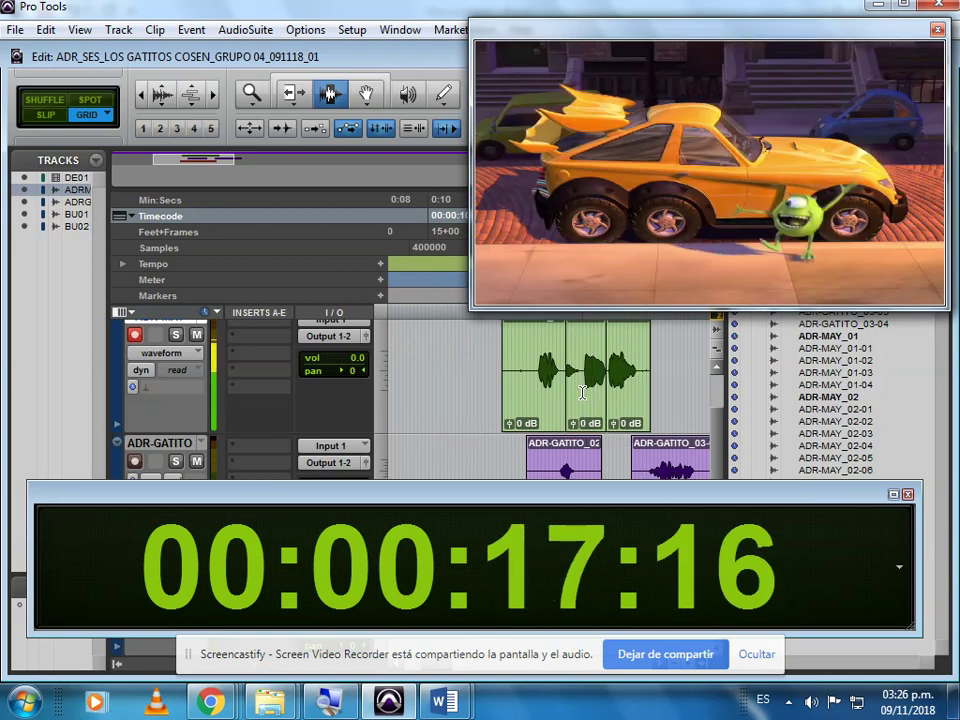
key(ctrl+e)
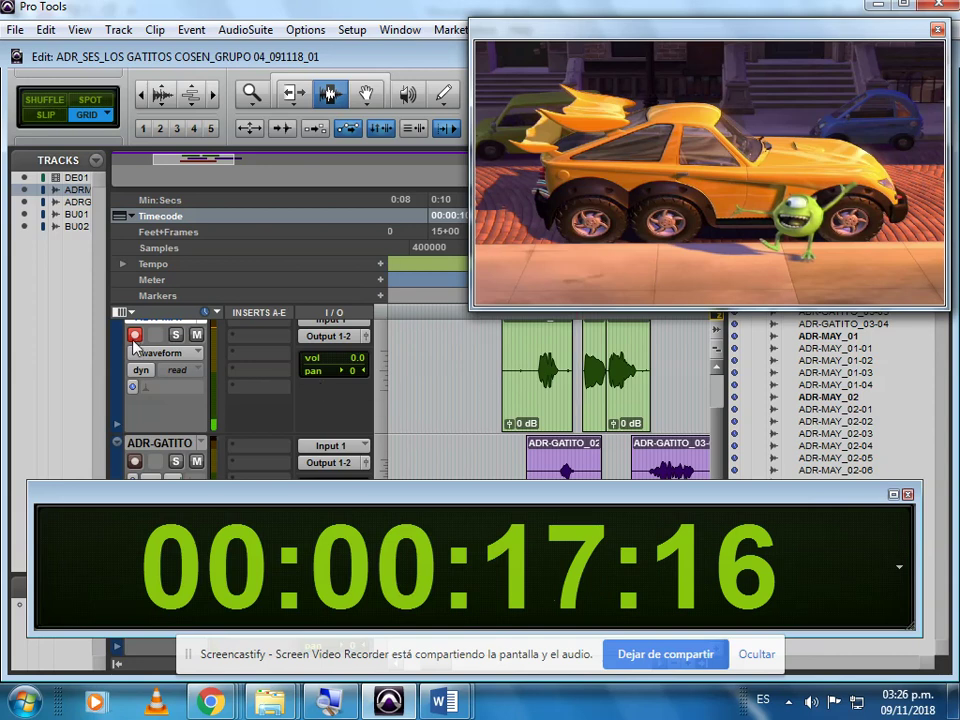
Step: Play back the ADR-MAY and ADR-GATITO takes with the video from before the first clip and reposition the playback start at 00:00:12:02
click(444, 377)
click(496, 376)
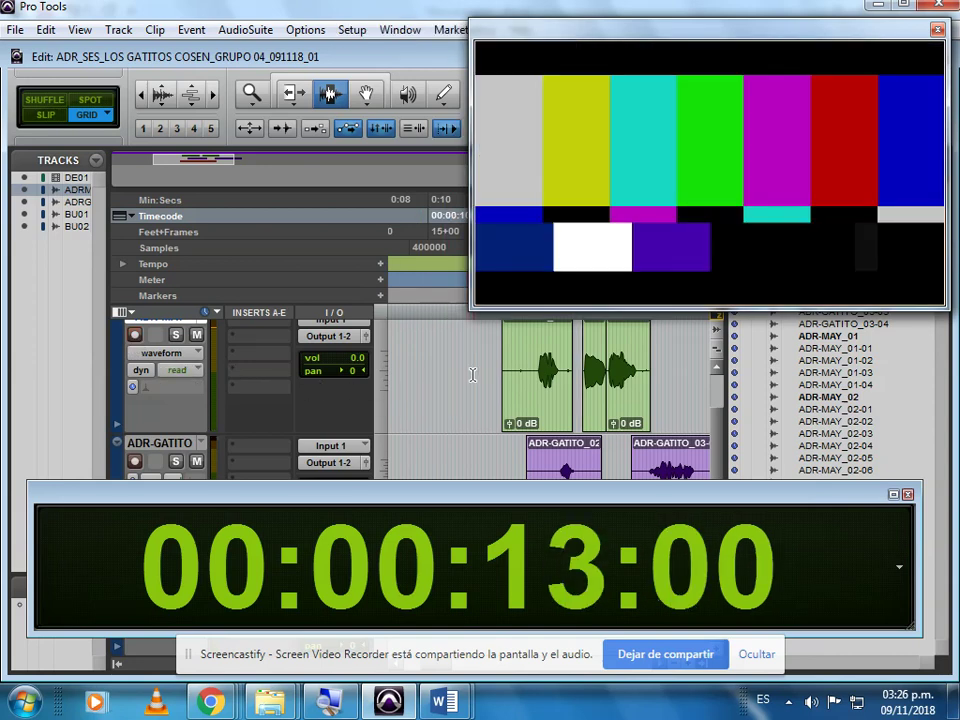
click(467, 374)
key(space)
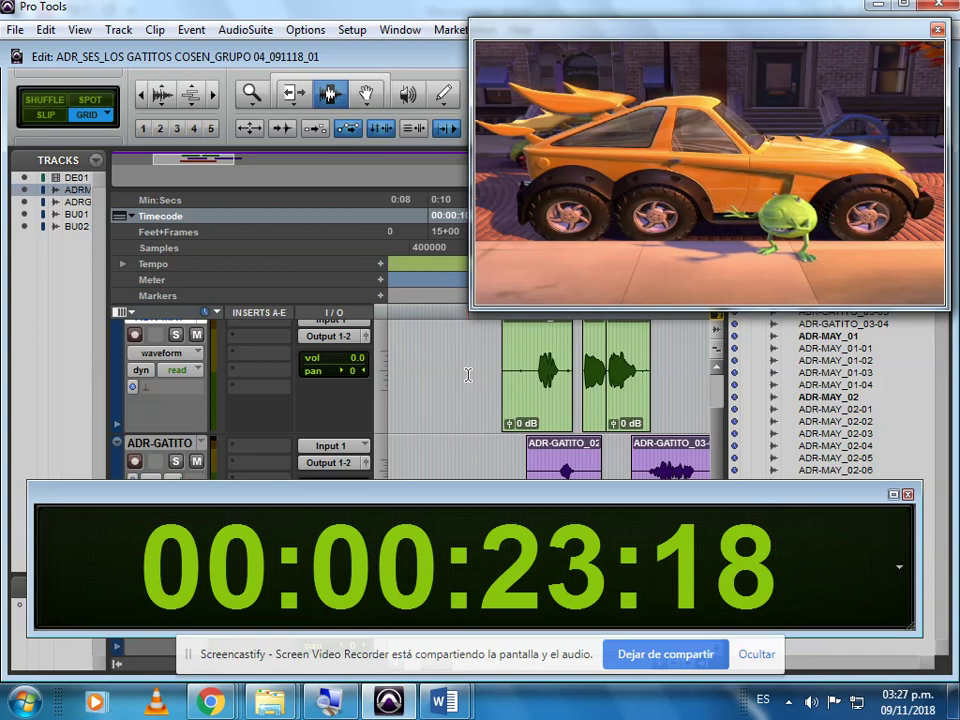
click(469, 375)
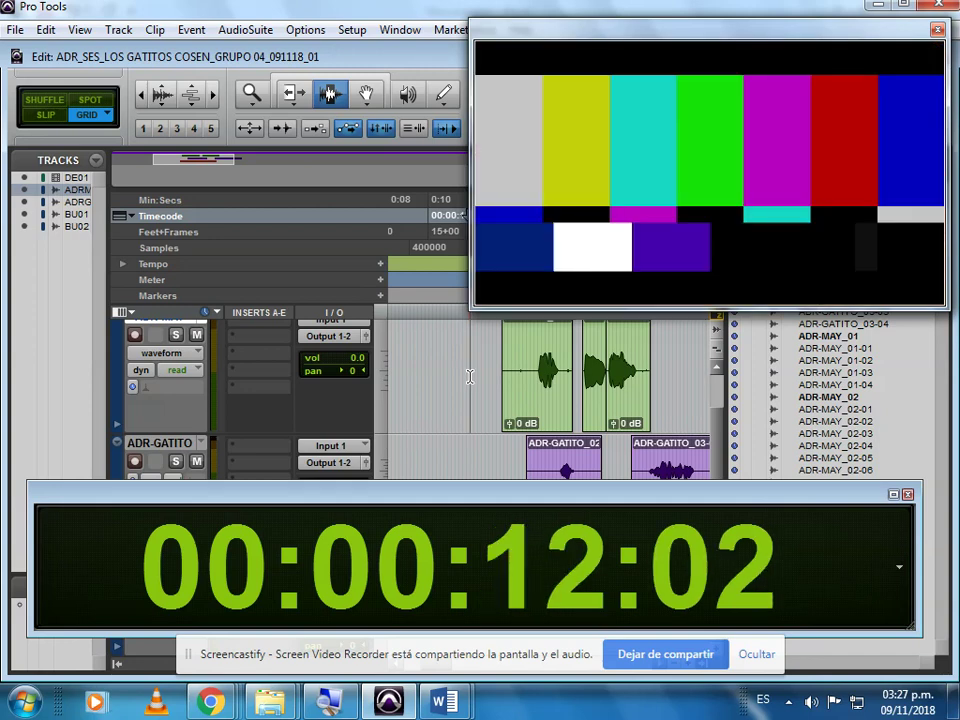